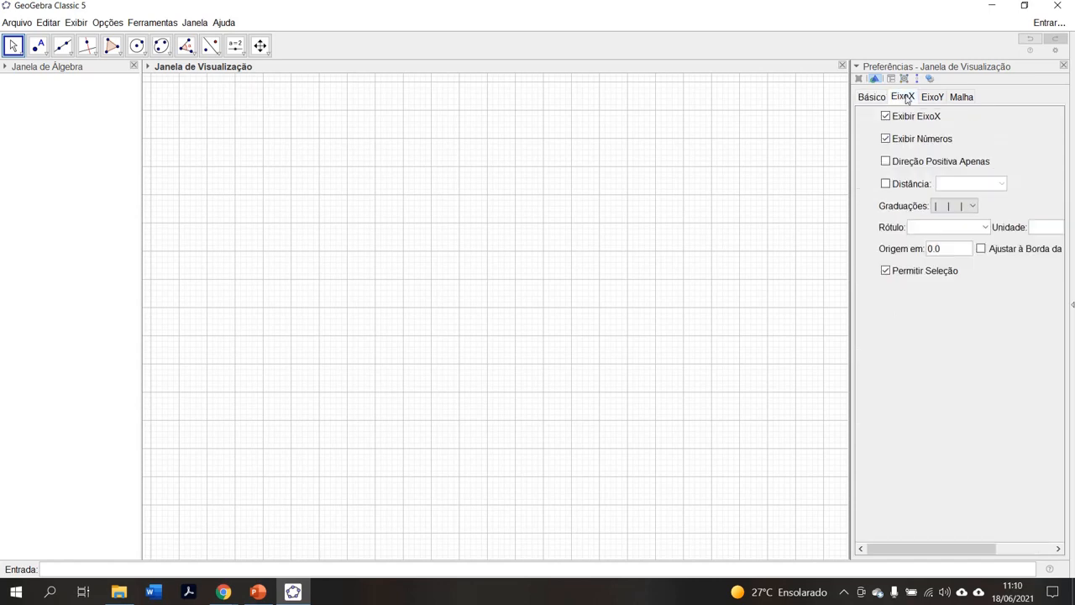
Set the graphics view's grid type to Malha Principal and close the preferences
left_click(930, 98)
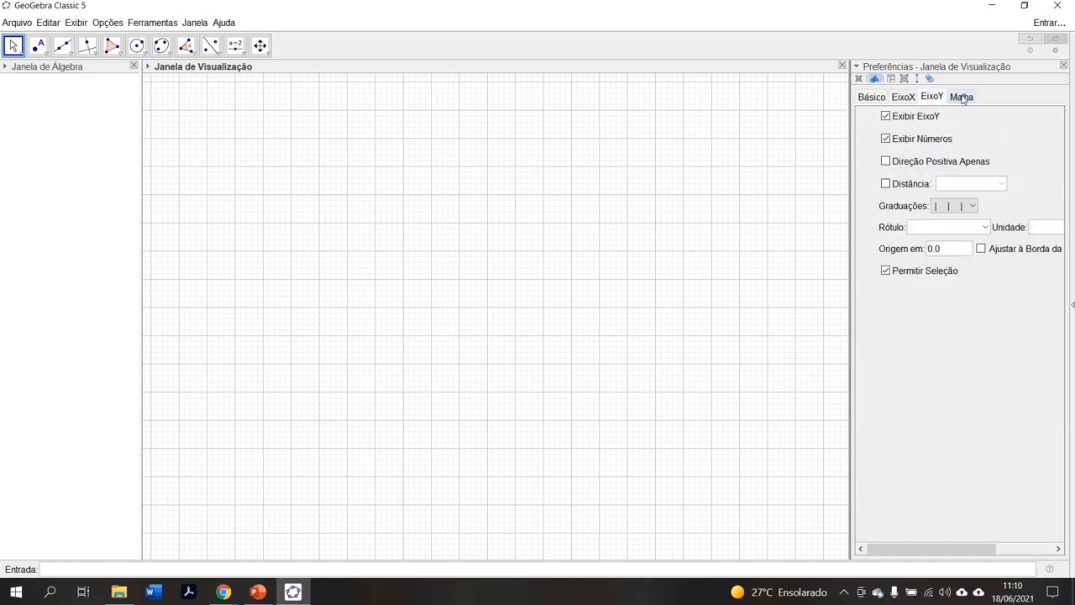
left_click(962, 97)
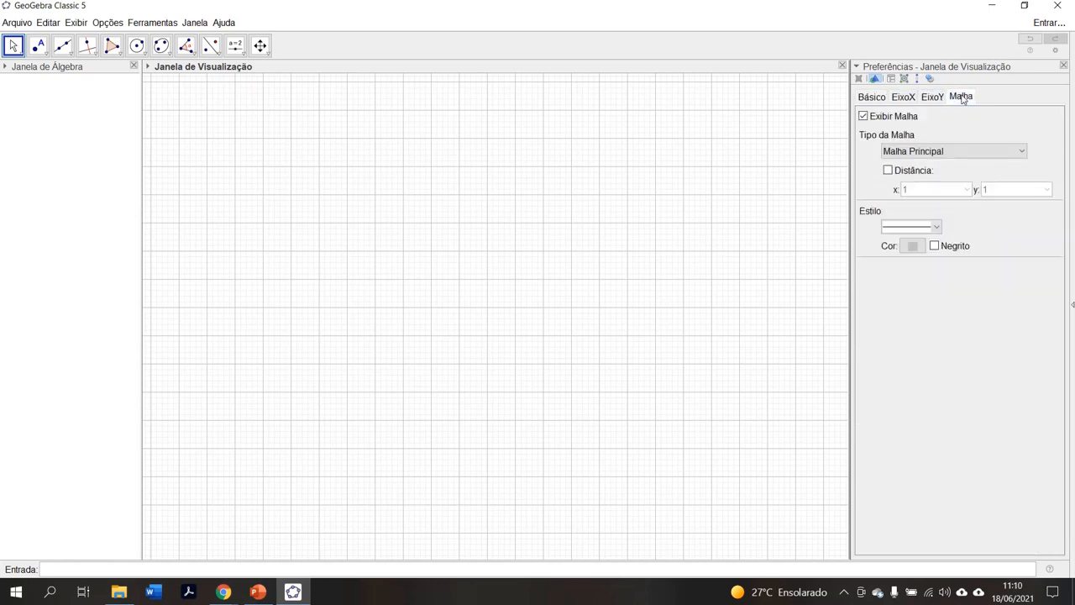
left_click(930, 153)
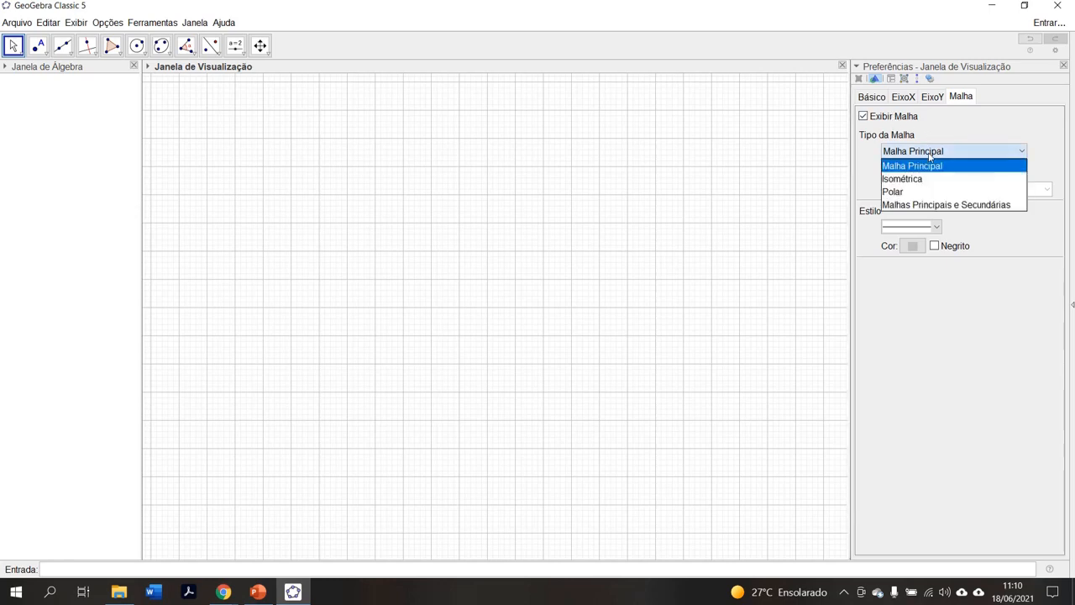
left_click(916, 168)
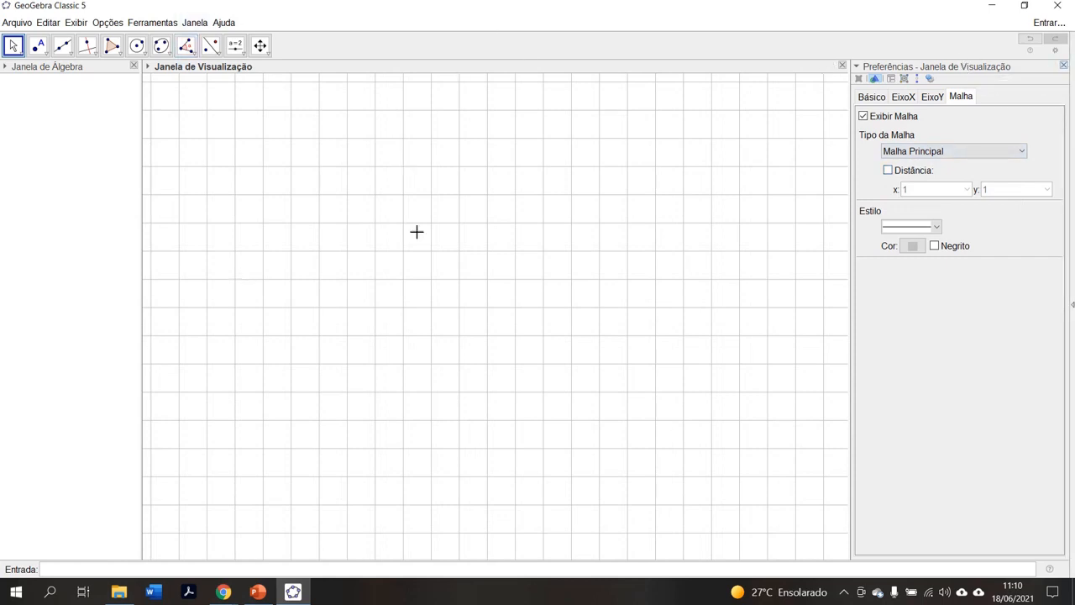
left_click(1063, 67)
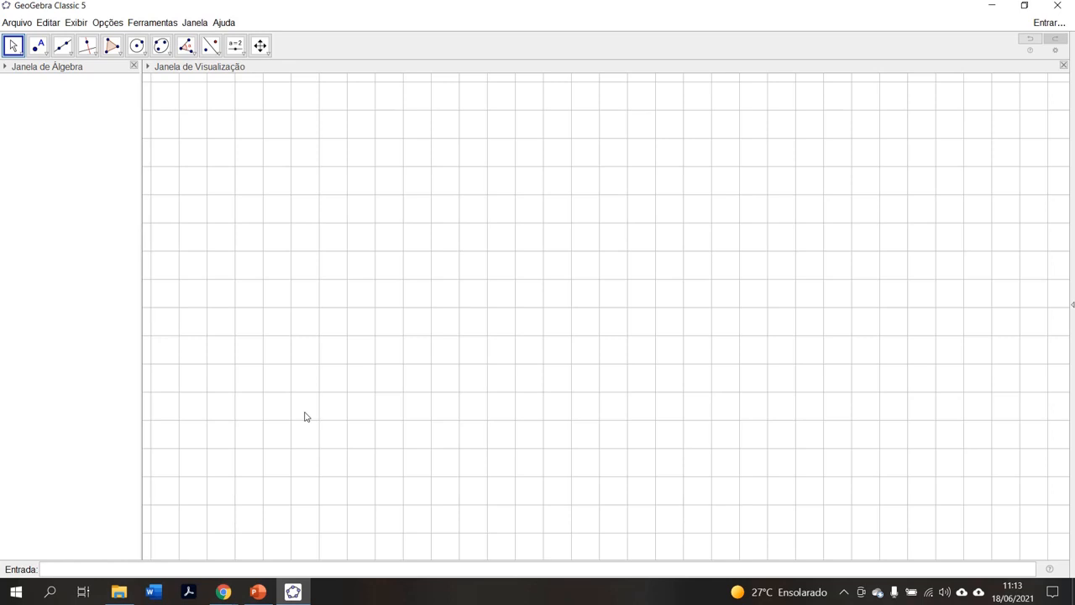
Draw a rigid polygon as a rectangle with vertices (0, 3), (4, 3), (4, 1) and (0, 1)
left_click(117, 50)
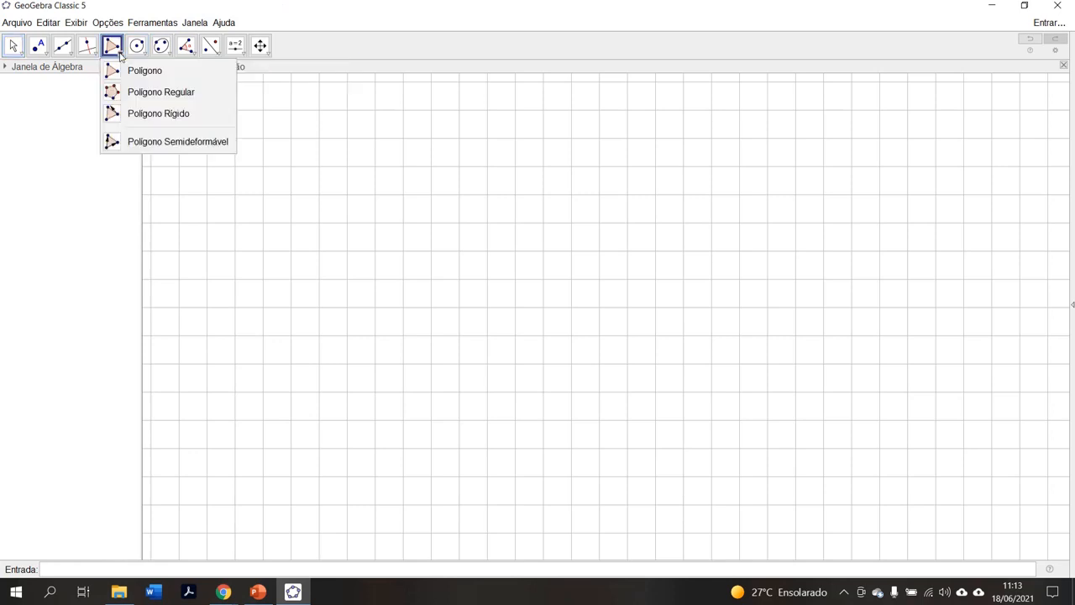
left_click(189, 118)
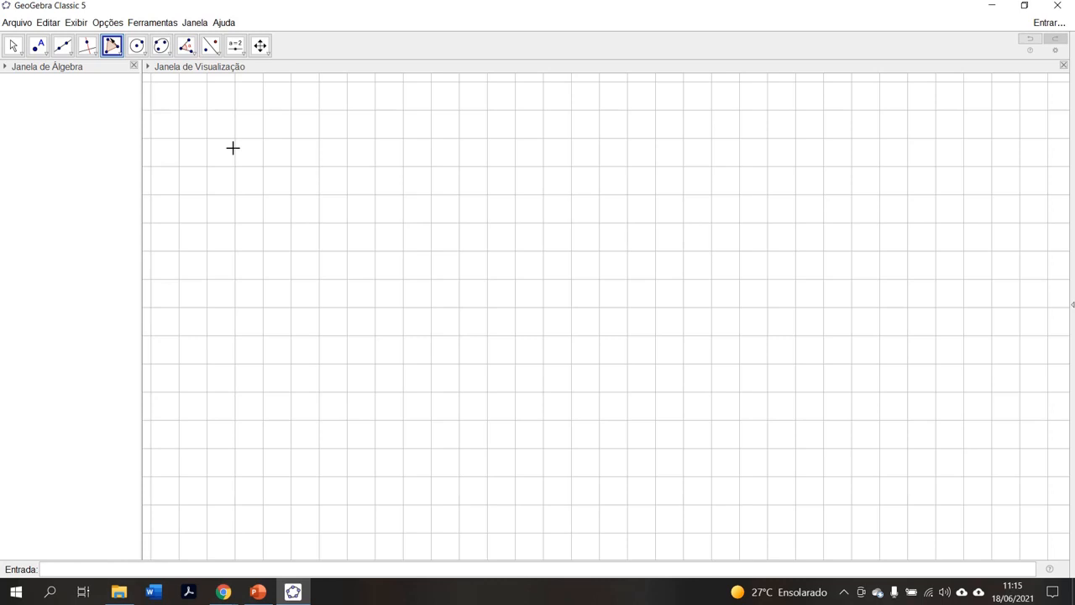
left_click(116, 51)
left_click(262, 166)
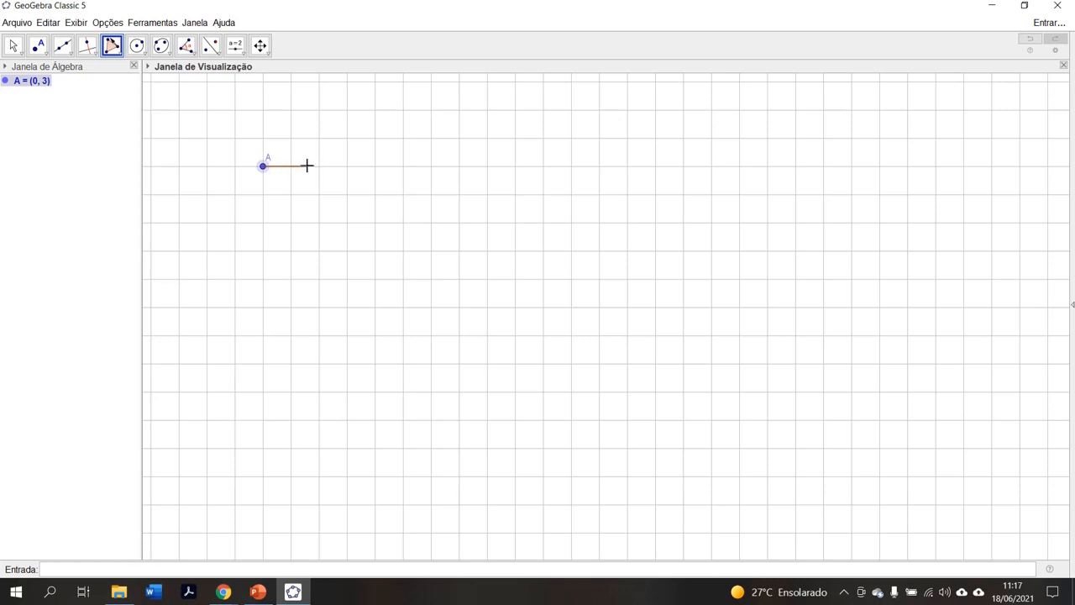
left_click(376, 165)
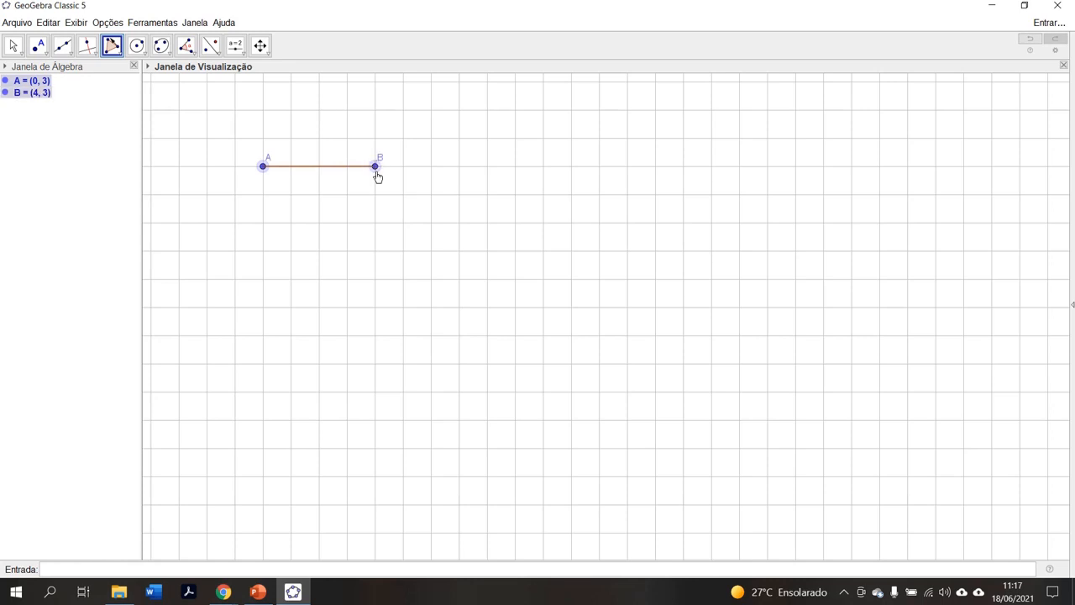
left_click(375, 223)
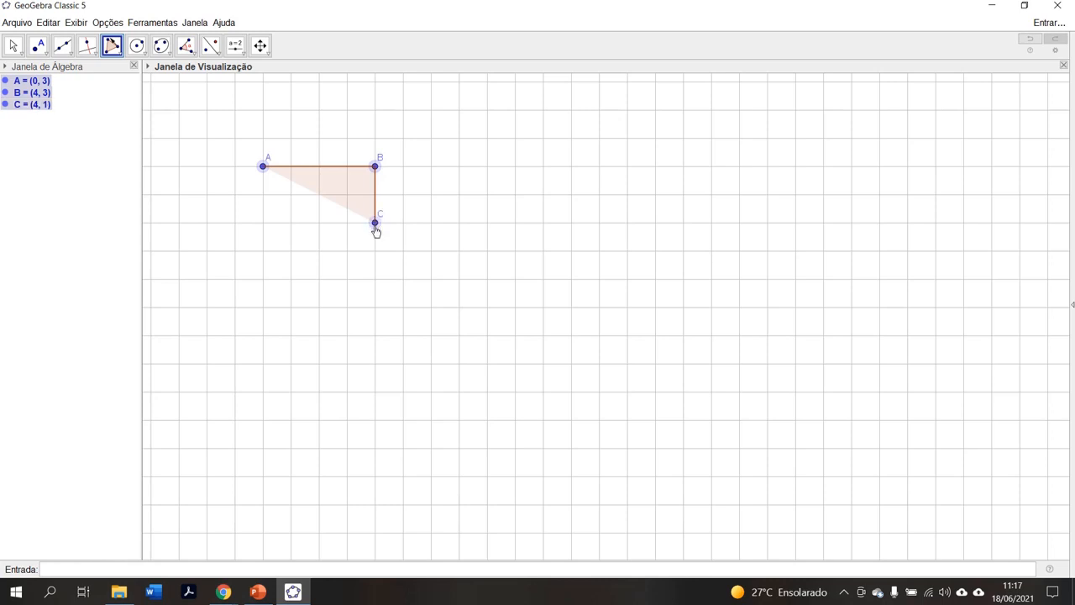
left_click(263, 223)
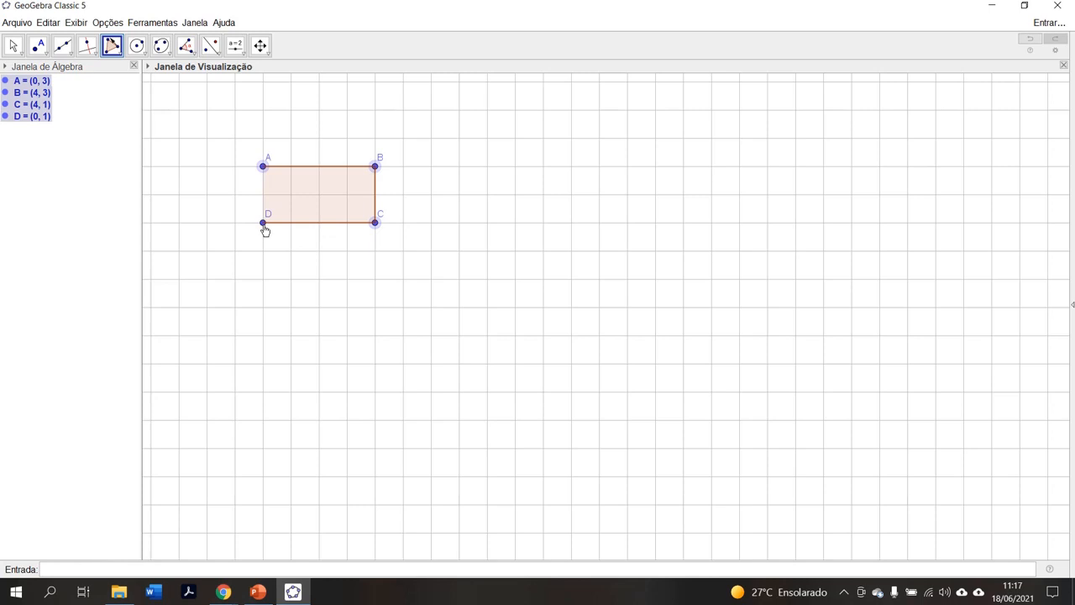
left_click(263, 167)
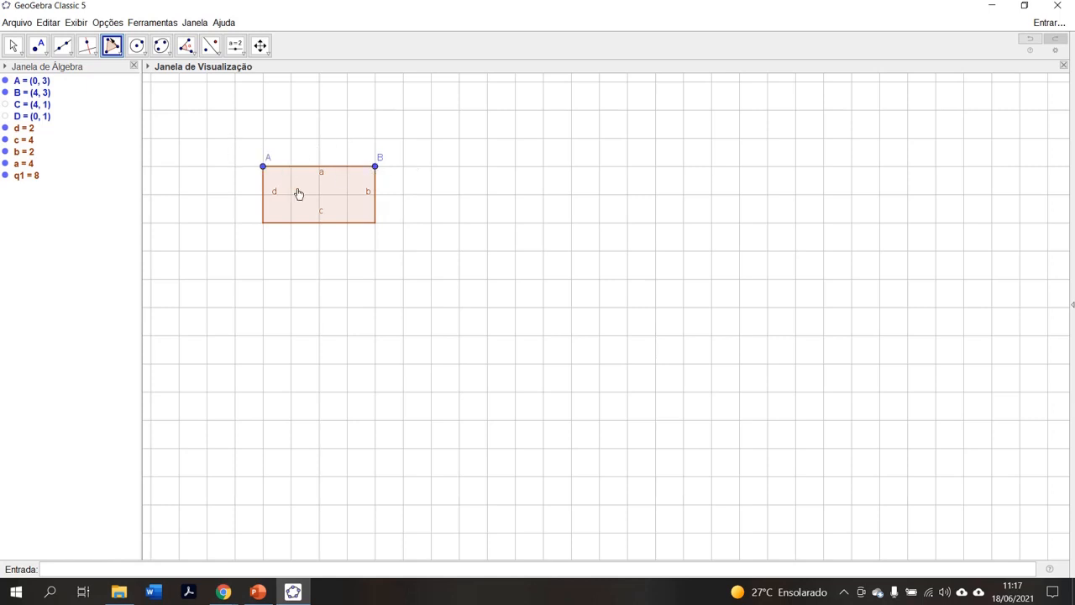
Test the rigid rectangle's behaviour by moving its interior and its vertex B
left_click(17, 47)
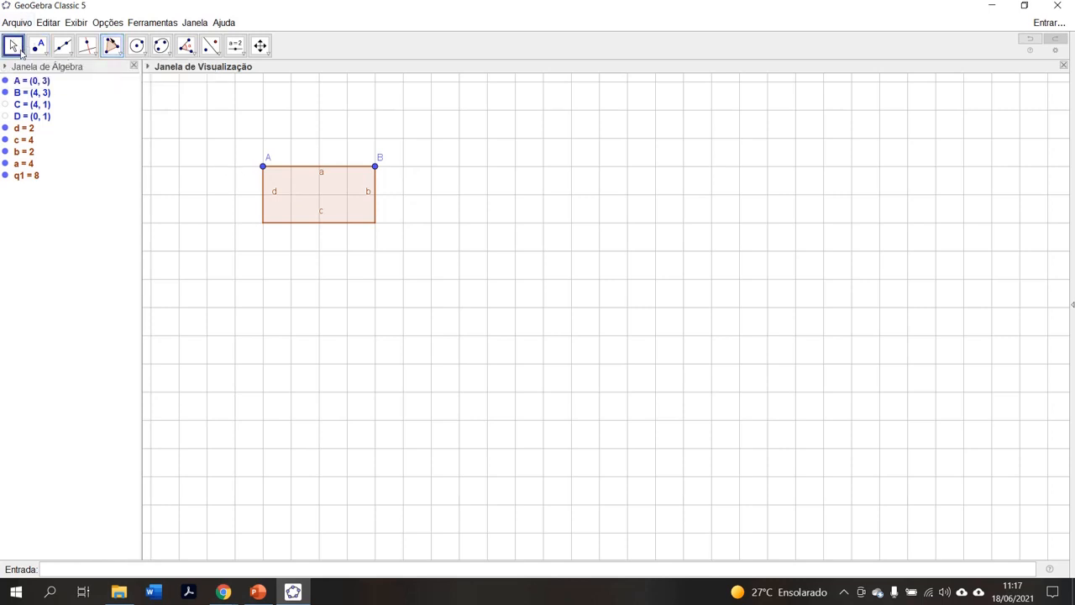
mouse_move(313, 195)
left_mouse_down()
mouse_move(571, 247)
mouse_move(434, 199)
mouse_move(318, 200)
left_mouse_up()
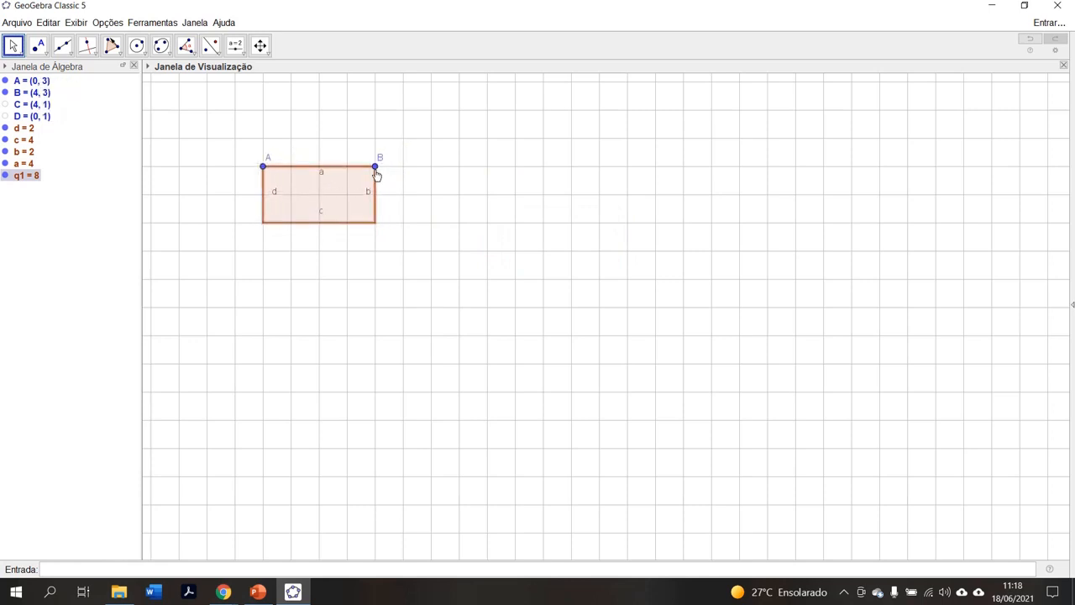
left_click_drag(375, 168, 347, 173)
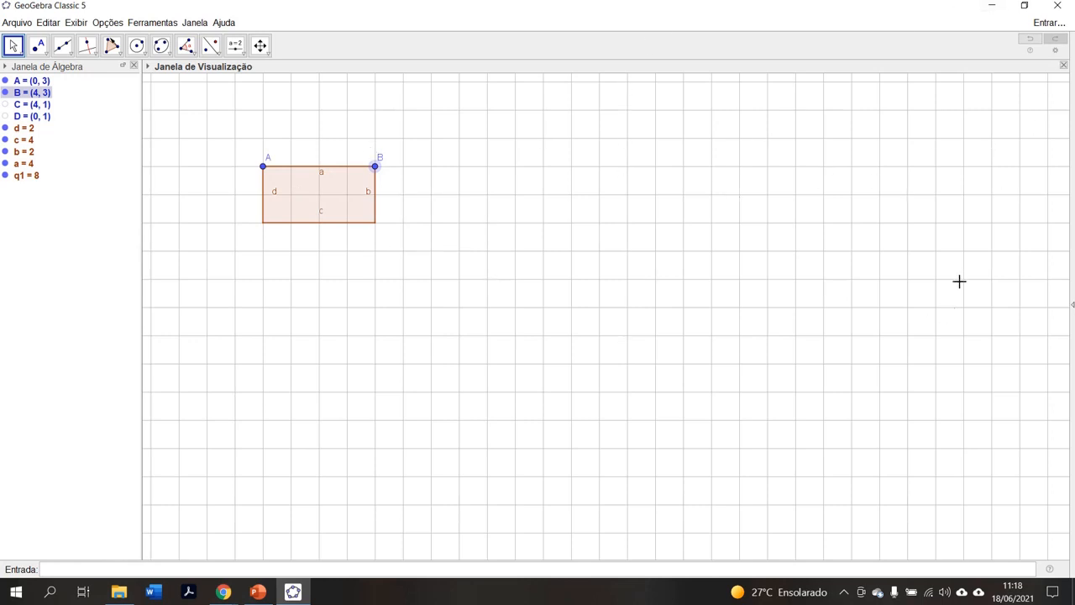
Draw a second rigid rectangle with vertices (17, 3), (19, 3), (19, -1) and (17, -1)
left_click(119, 50)
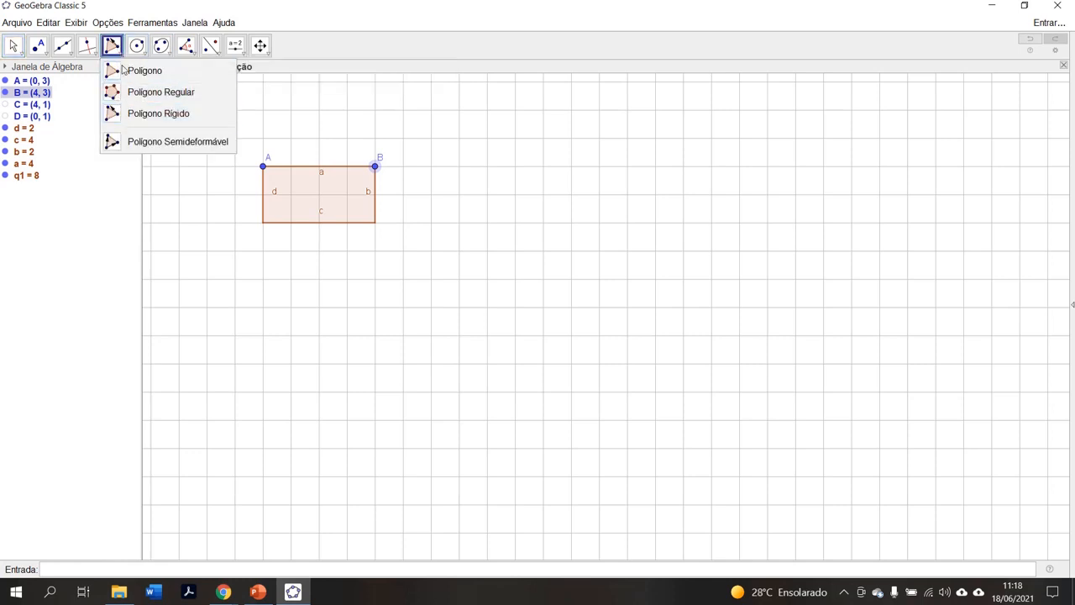
left_click(133, 119)
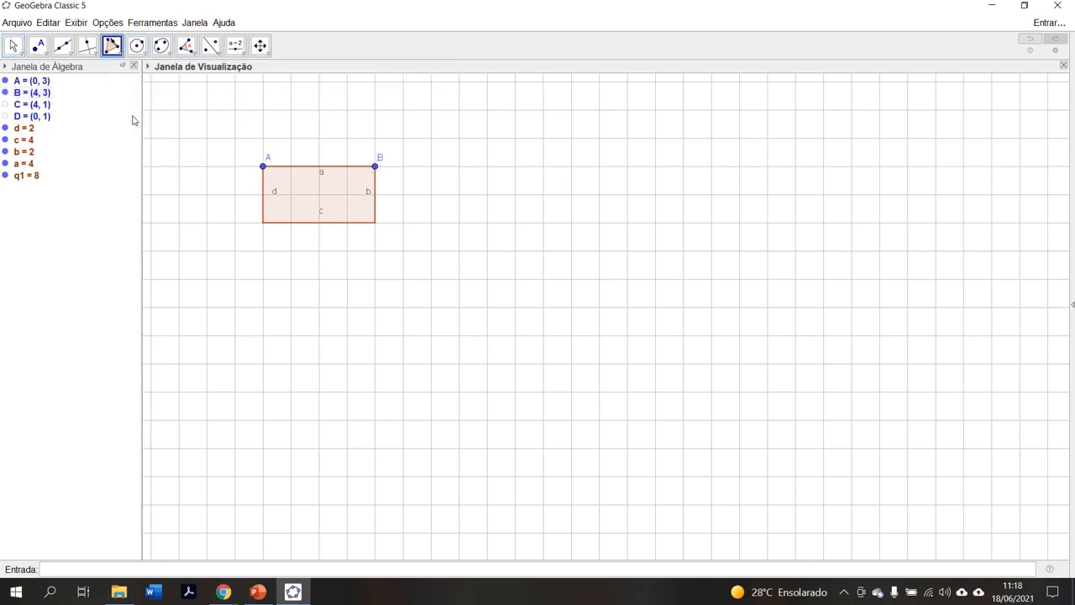
left_click(740, 166)
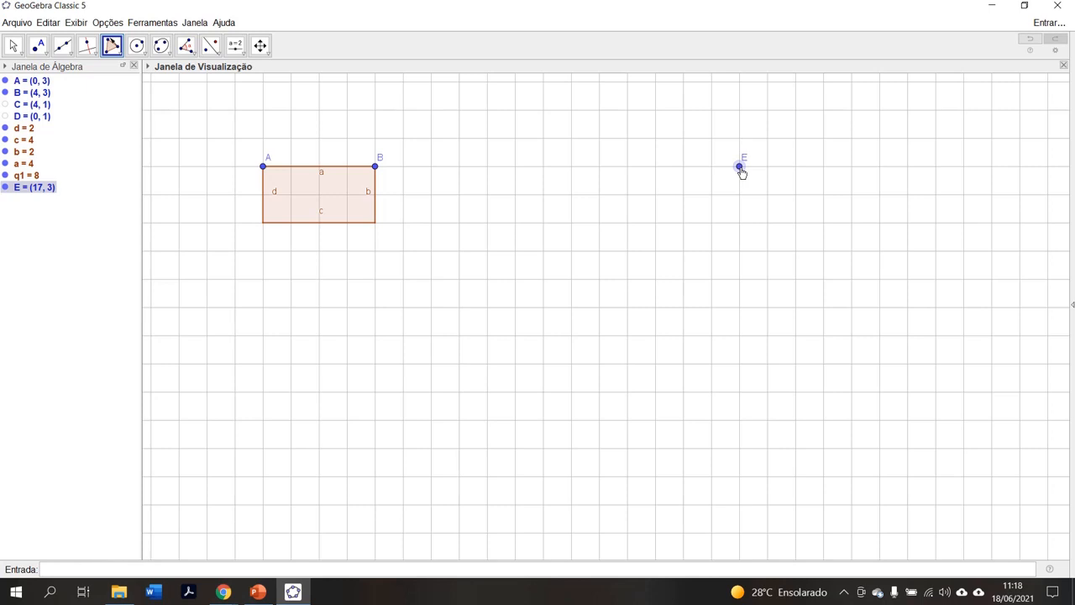
left_click(740, 166)
left_click(795, 166)
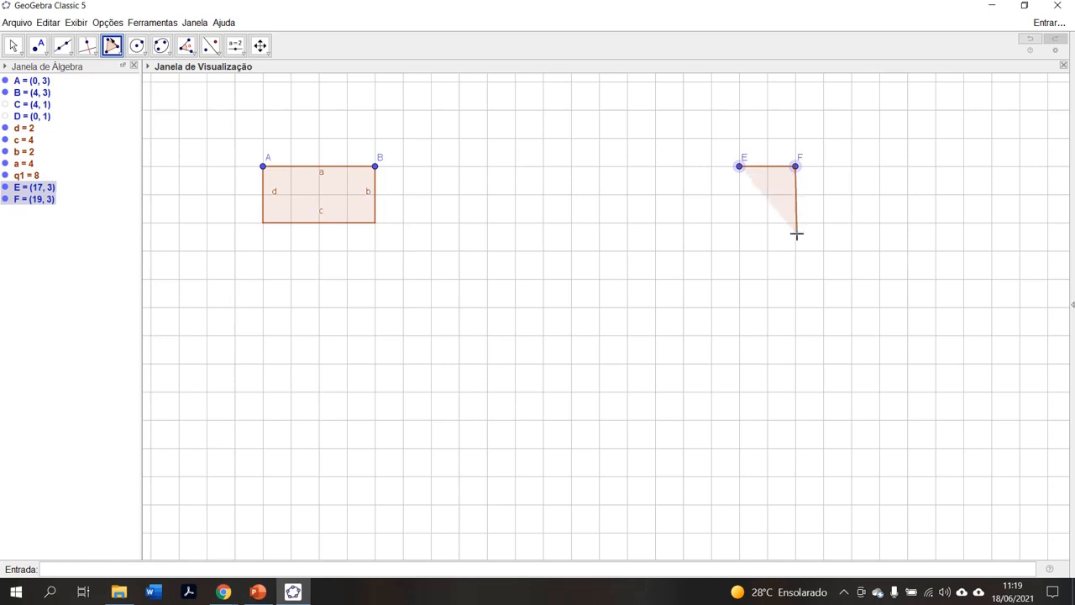
left_click(794, 279)
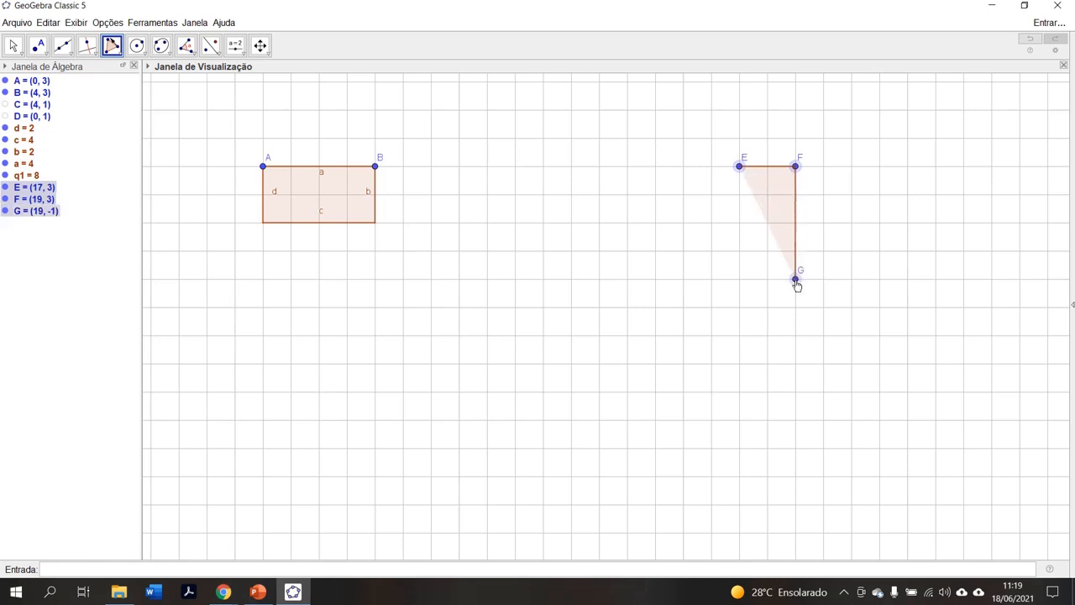
left_click(738, 279)
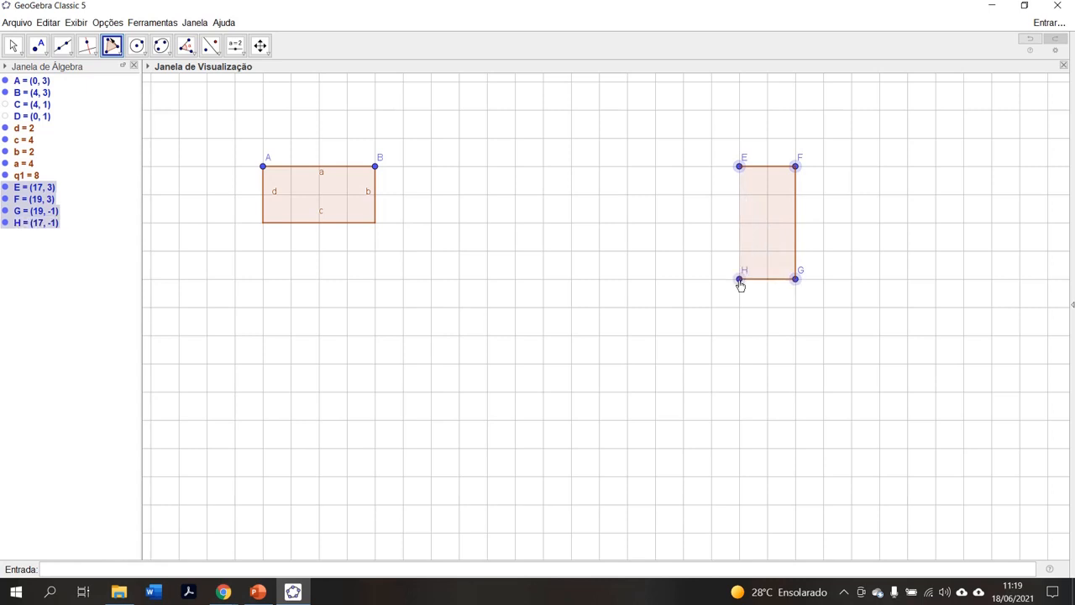
left_click(739, 168)
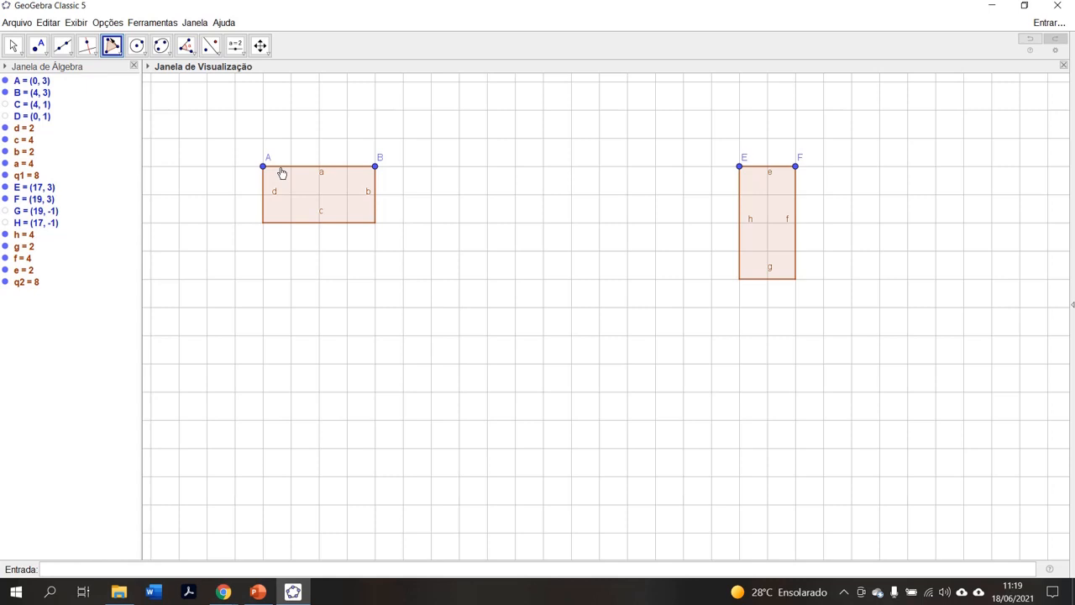
Examine the horizontal rectangle and its sides d, c and b by highlighting each in turn
left_click(13, 46)
left_click(13, 47)
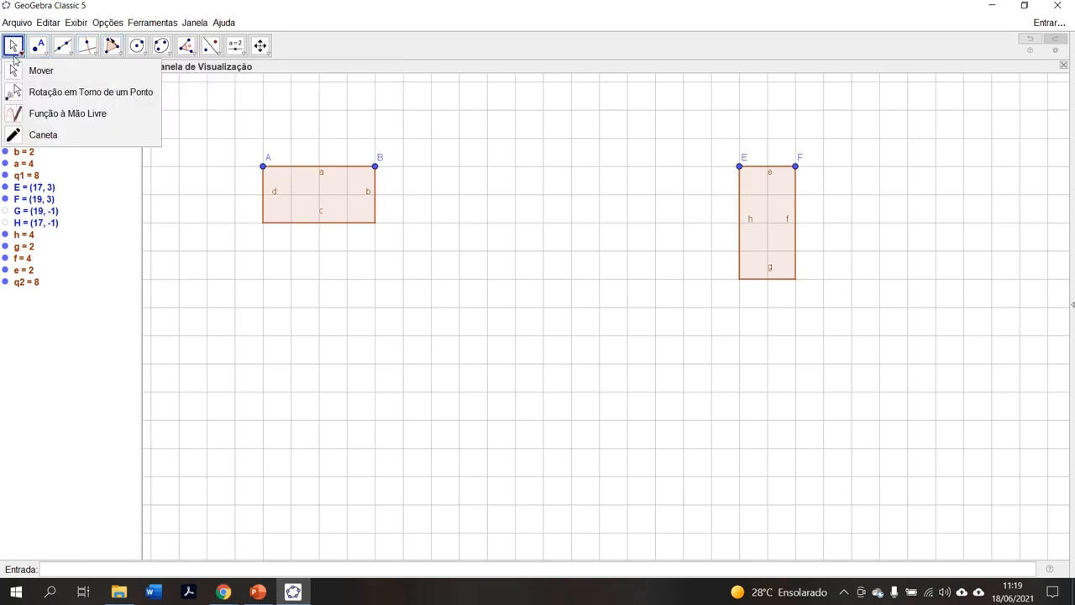
left_click(291, 174)
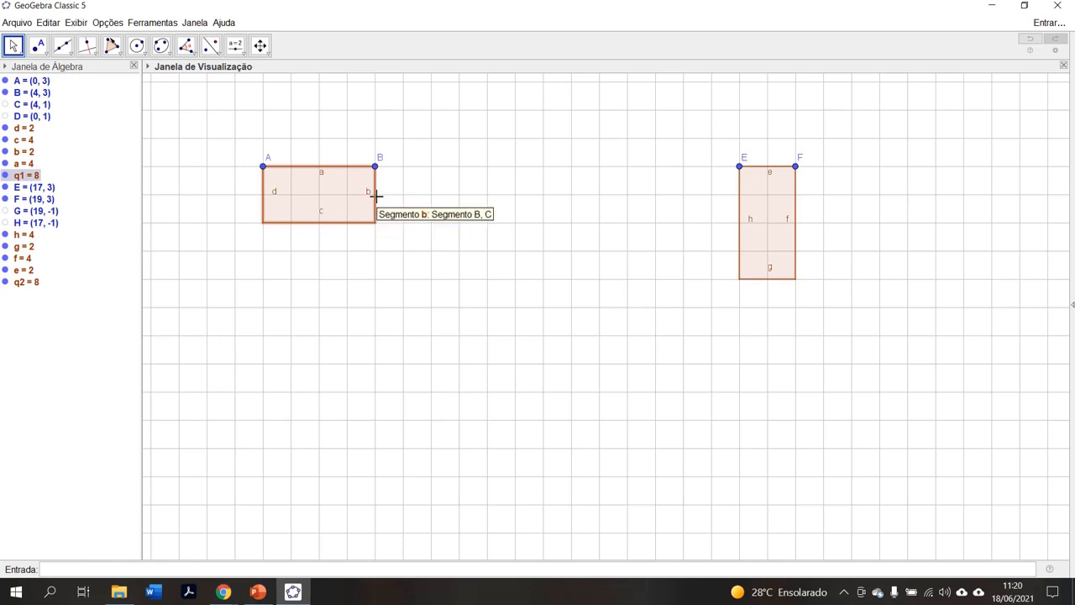
left_click(27, 129)
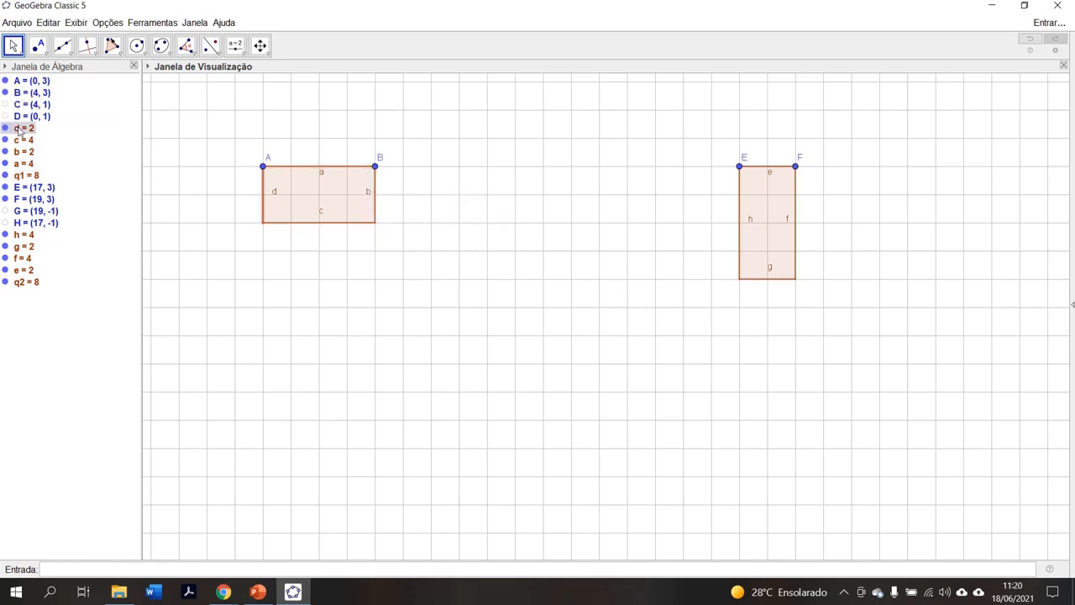
left_click(29, 141)
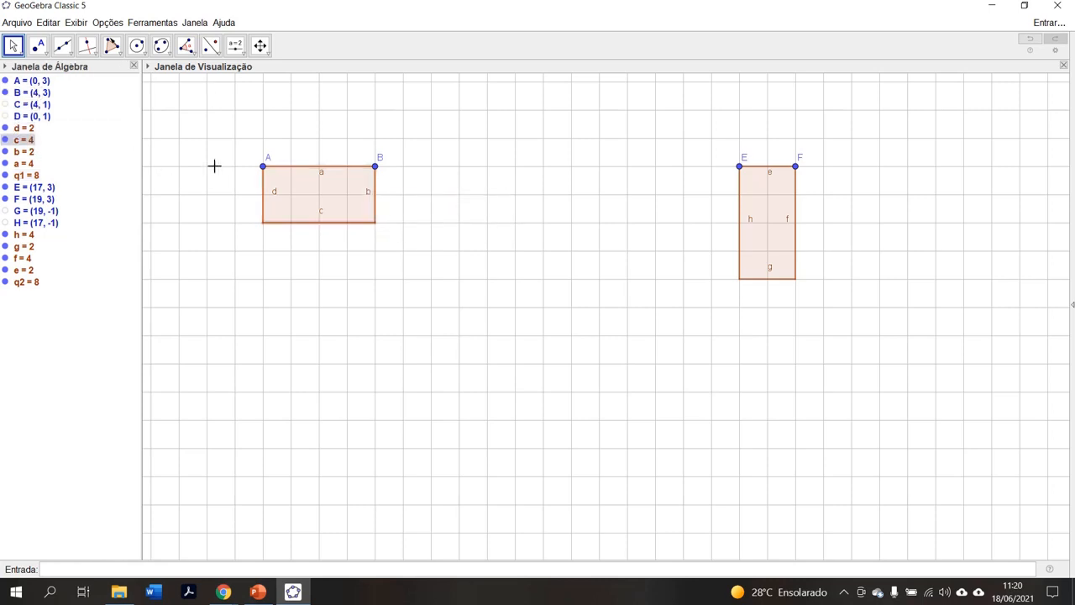
left_click(25, 154)
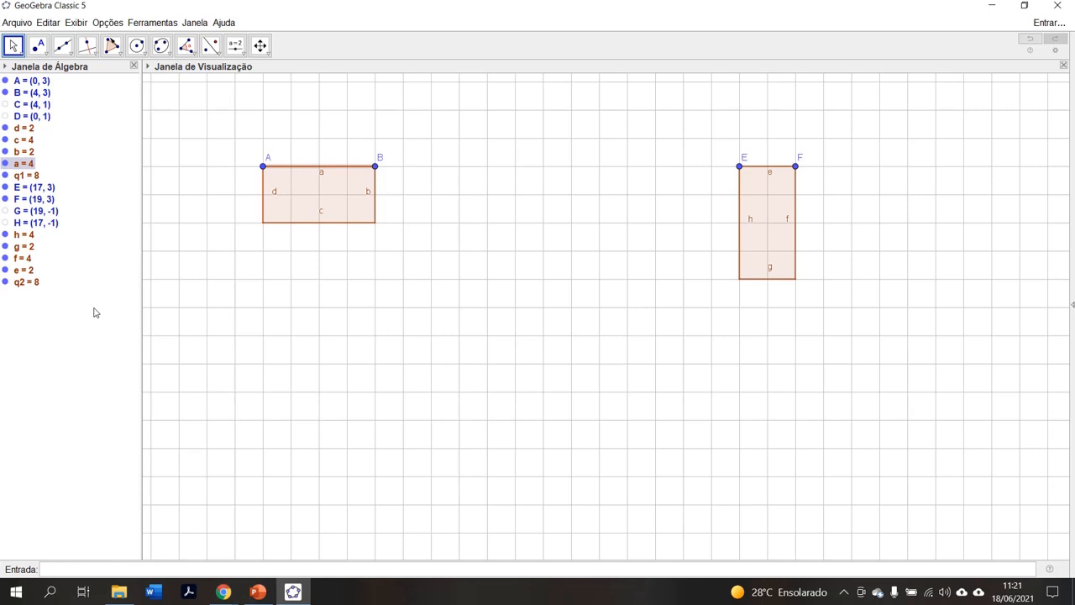
Hide the labels of sides a, b, c and d of the horizontal rectangle
left_click(13, 153)
left_click(11, 143, "ctrl")
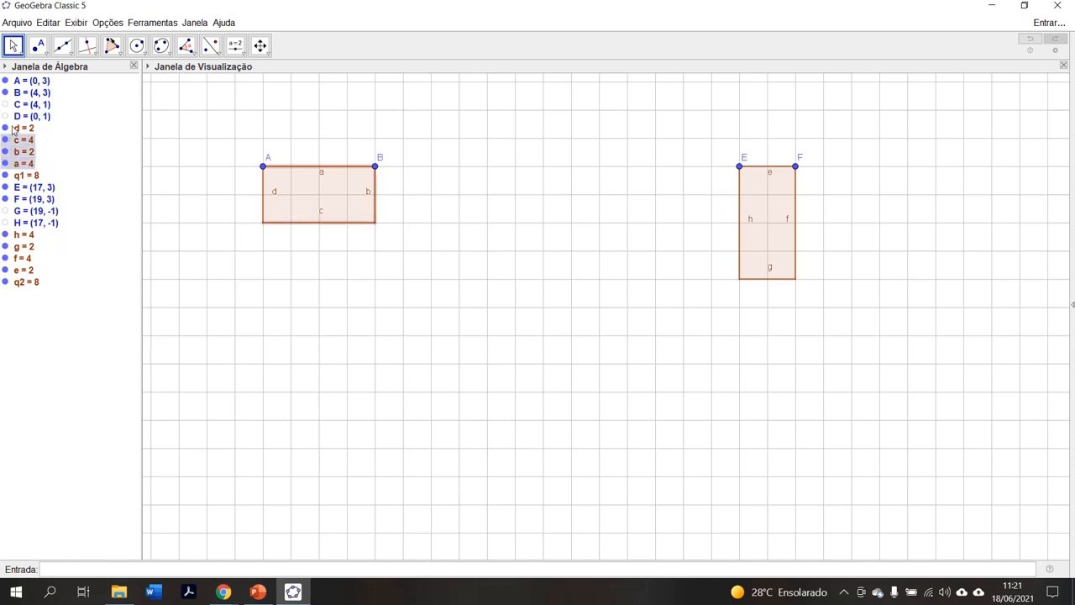
left_click(13, 129, "ctrl")
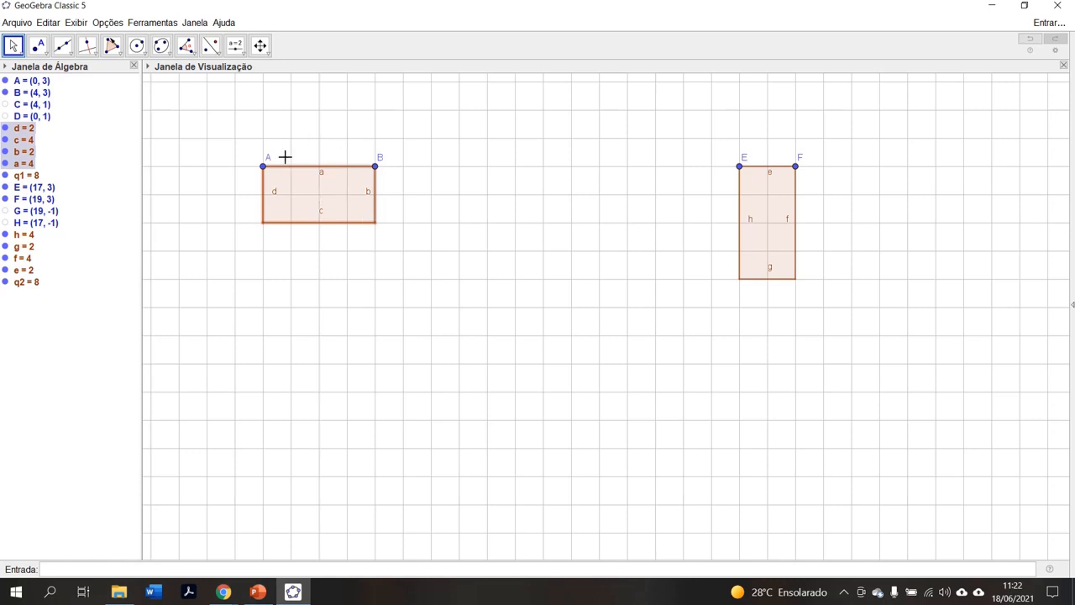
right_click(16, 153)
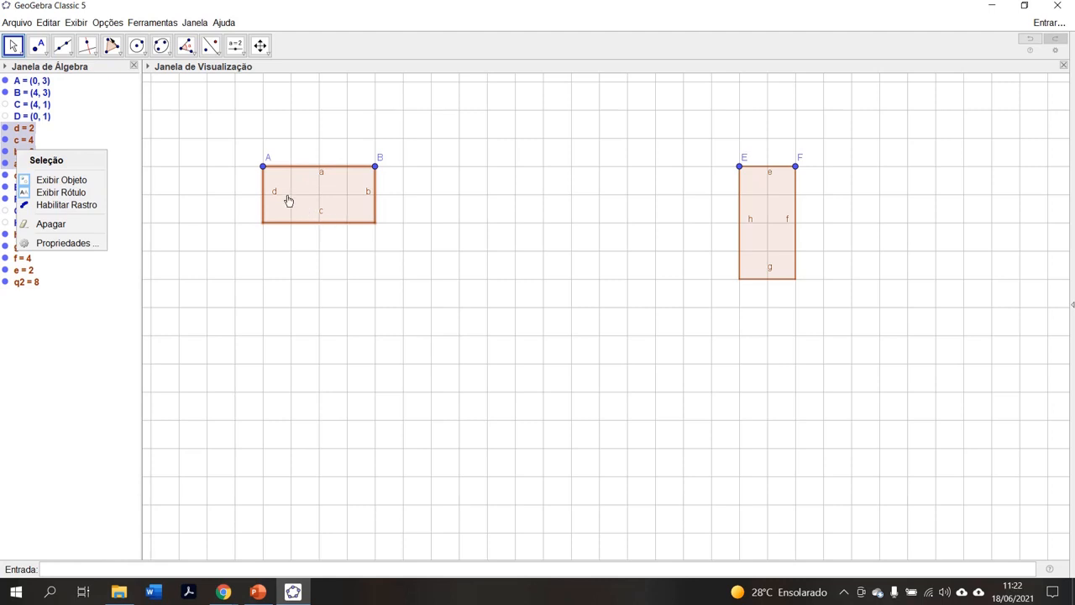
left_click(56, 193)
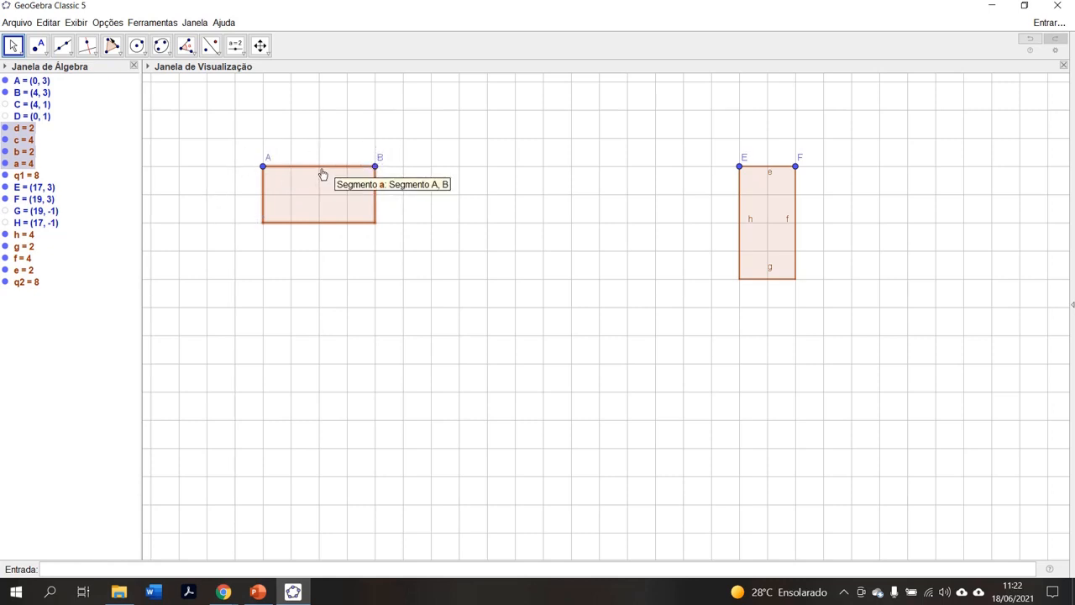
Move the horizontal rectangle one grid unit to the right, placing A at (1, 3), and hide its vertex A
mouse_move(374, 168)
left_mouse_down()
mouse_move(384, 165)
mouse_move(284, 122)
mouse_move(351, 53)
mouse_move(377, 171)
left_mouse_up()
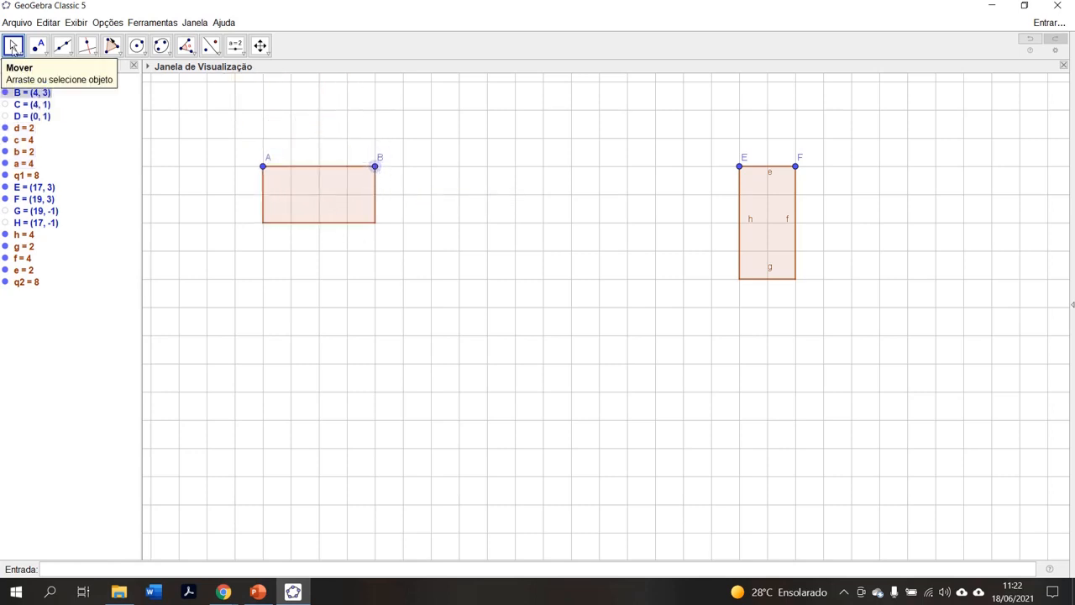
left_click_drag(305, 188, 333, 191)
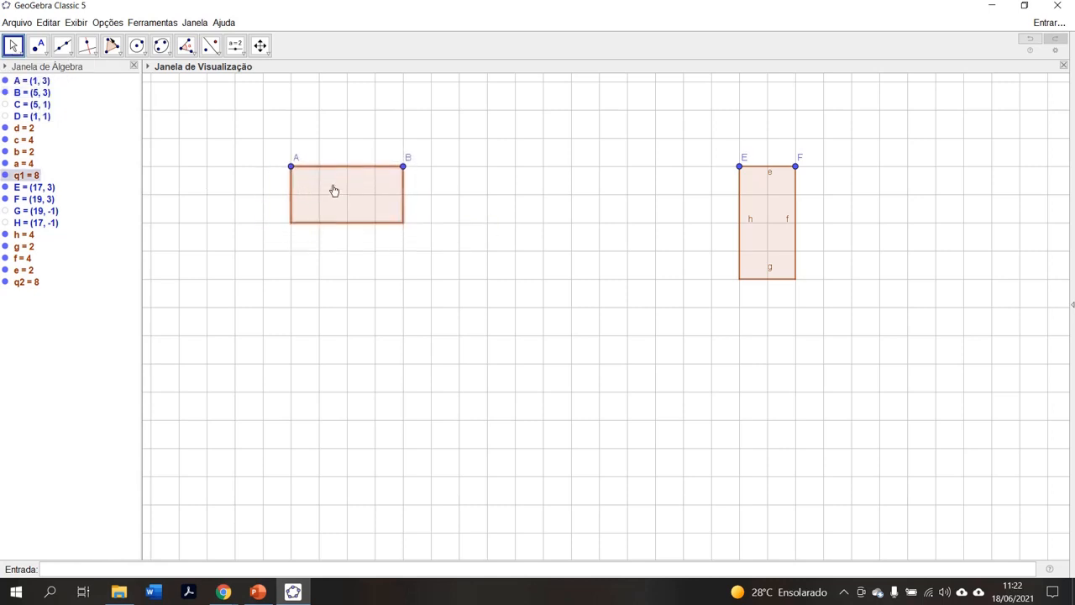
left_click(292, 167)
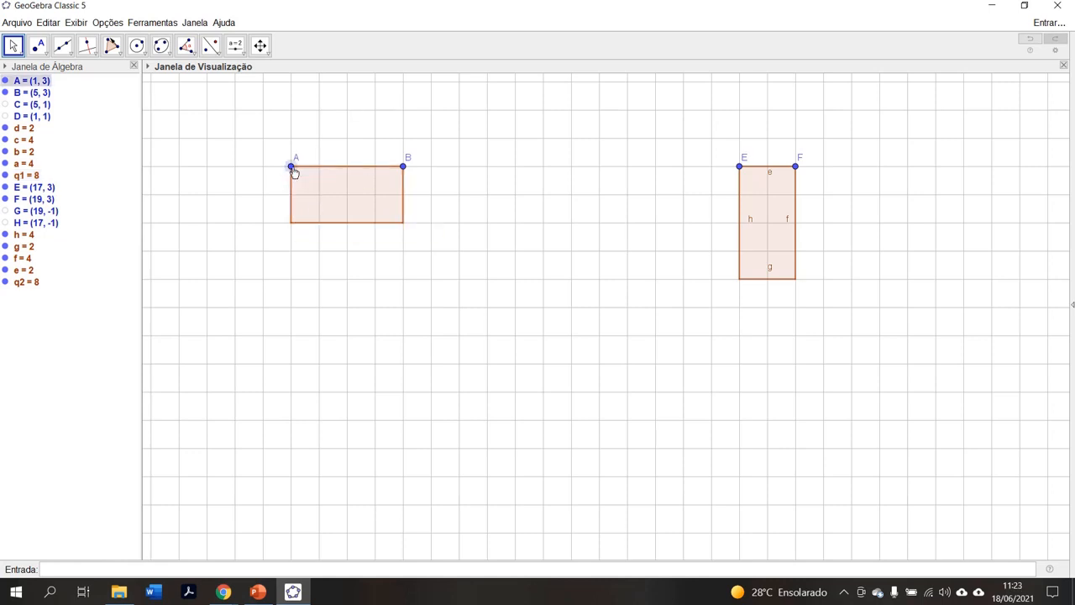
left_click(5, 80)
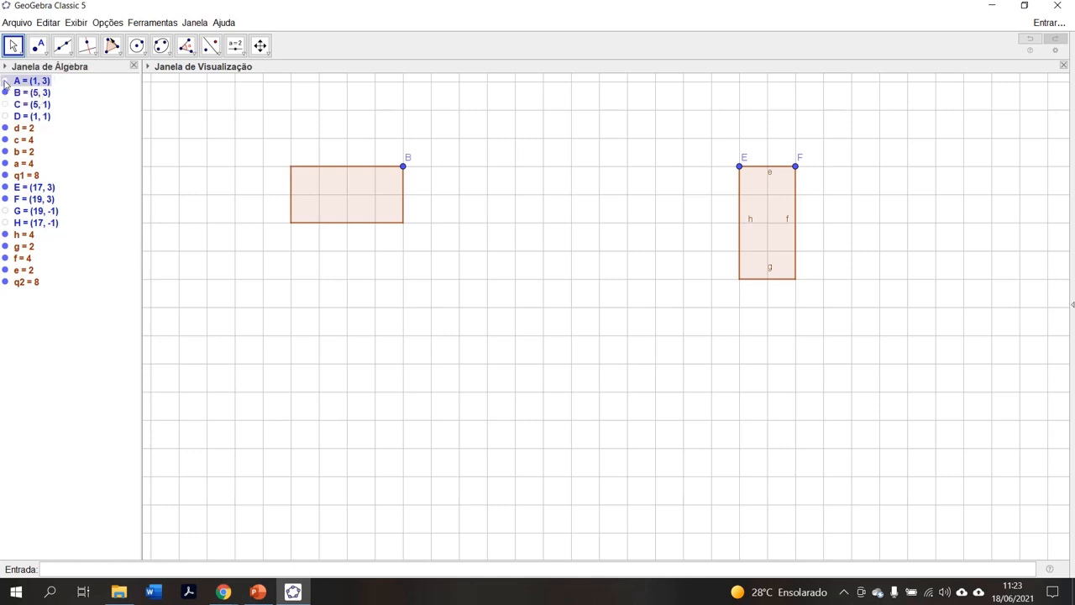
Try hiding vertex B of the horizontal rectangle and show it again
left_click(403, 167)
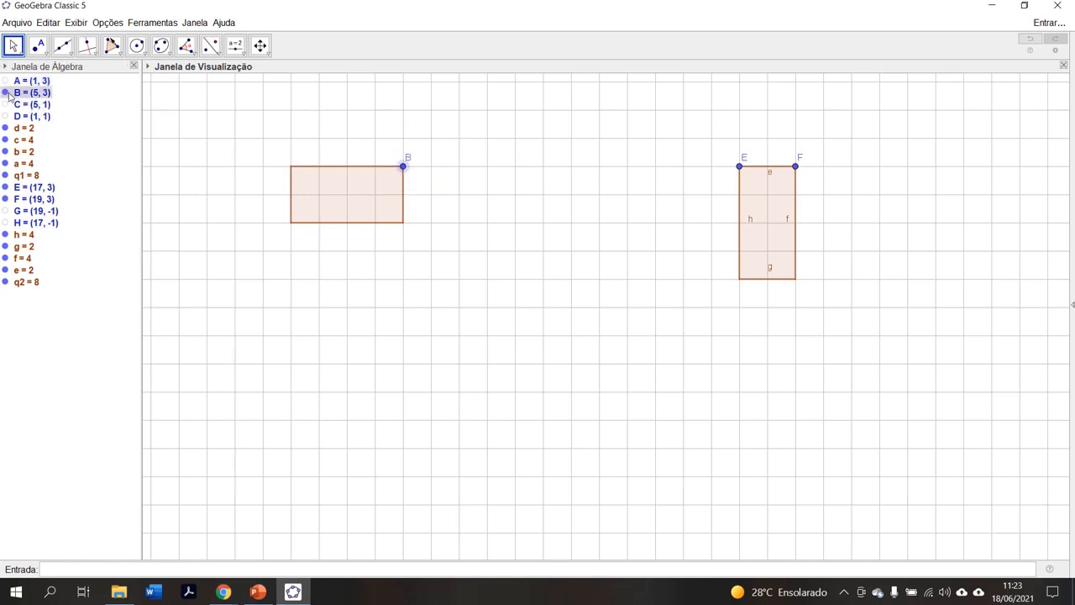
left_click(5, 92)
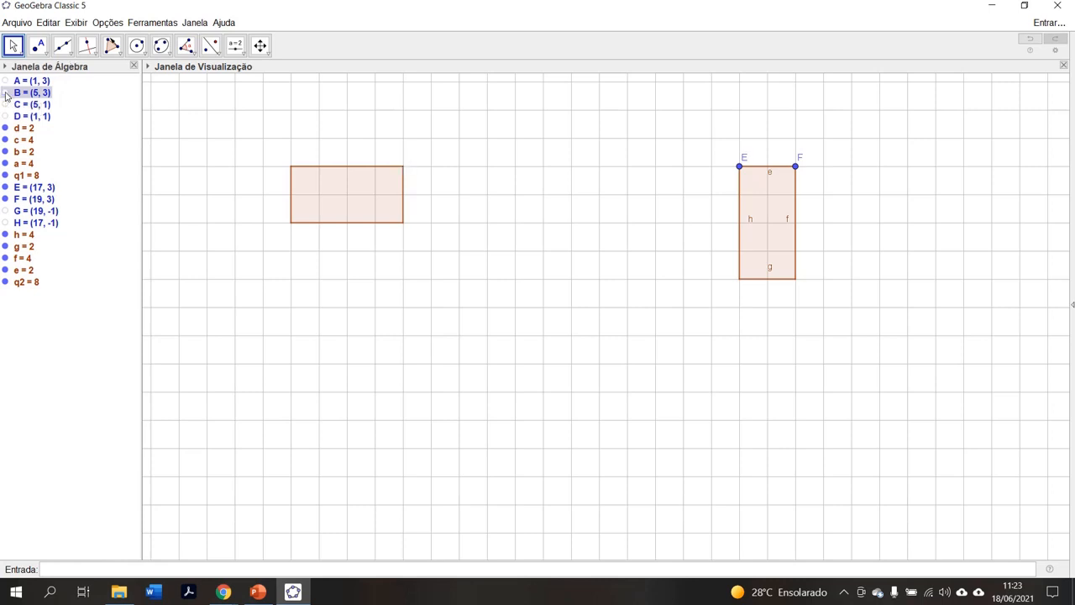
left_click(397, 166)
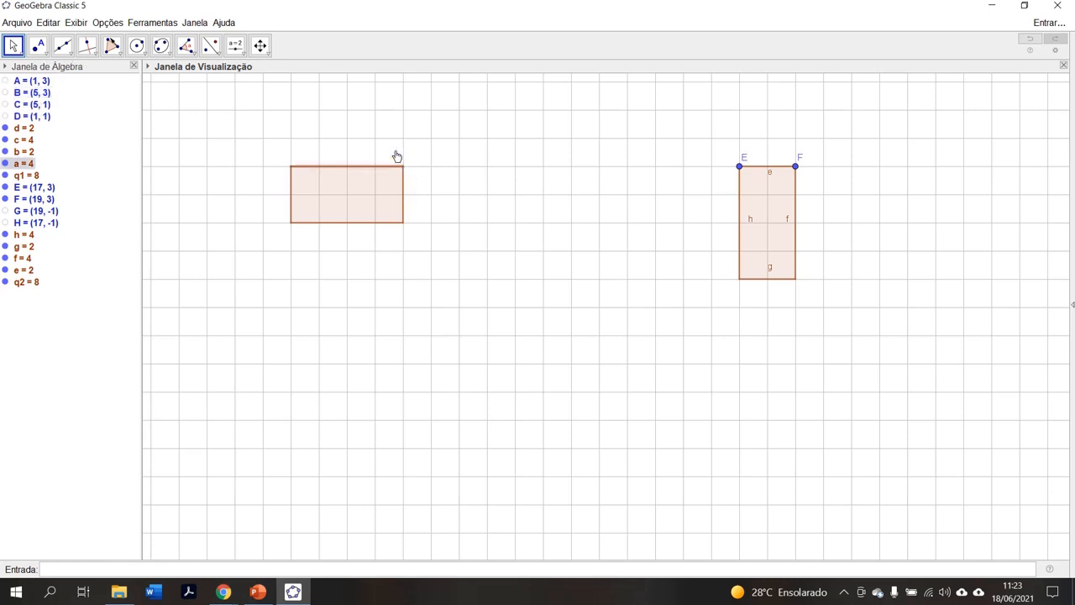
left_click(5, 93)
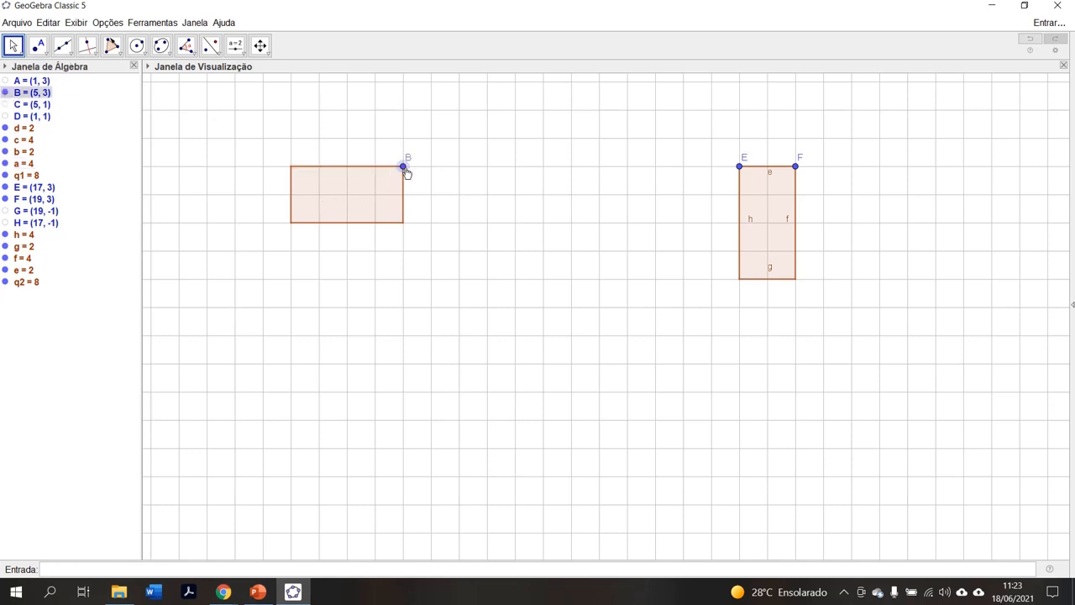
Hide the label of vertex B on the horizontal rectangle, keeping the point itself visible
right_click(38, 98)
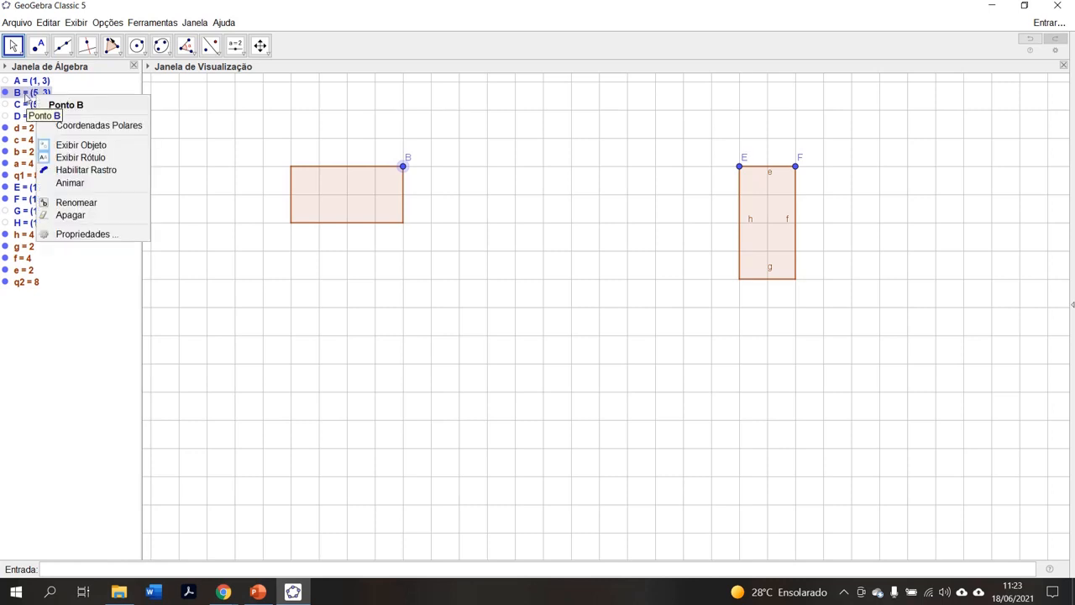
left_click(81, 158)
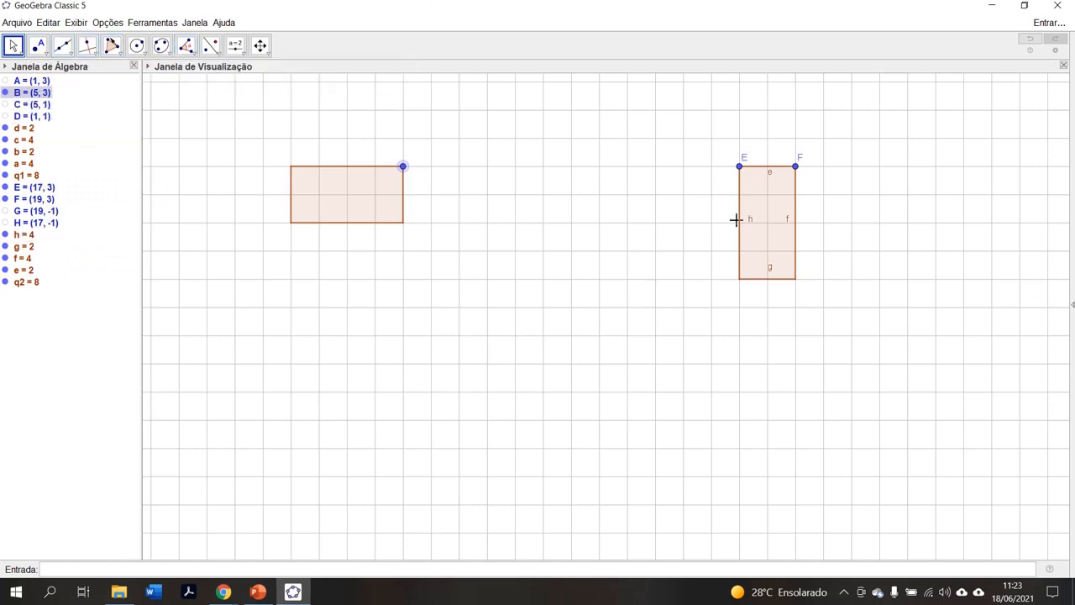
Hide the labels of sides e, f, g and h of the vertical rectangle
left_click(761, 236)
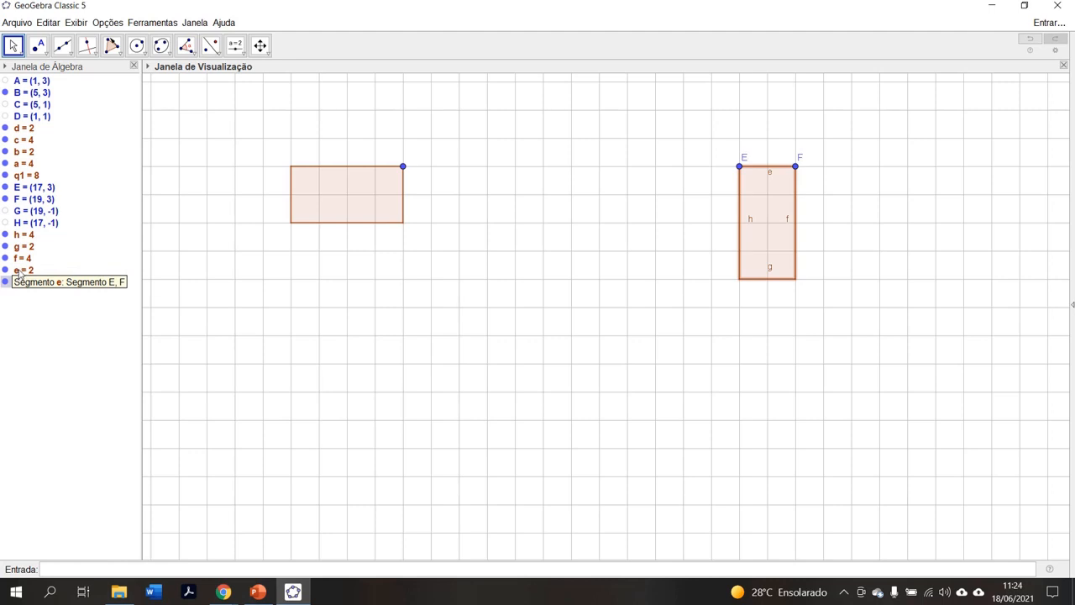
left_click(19, 271)
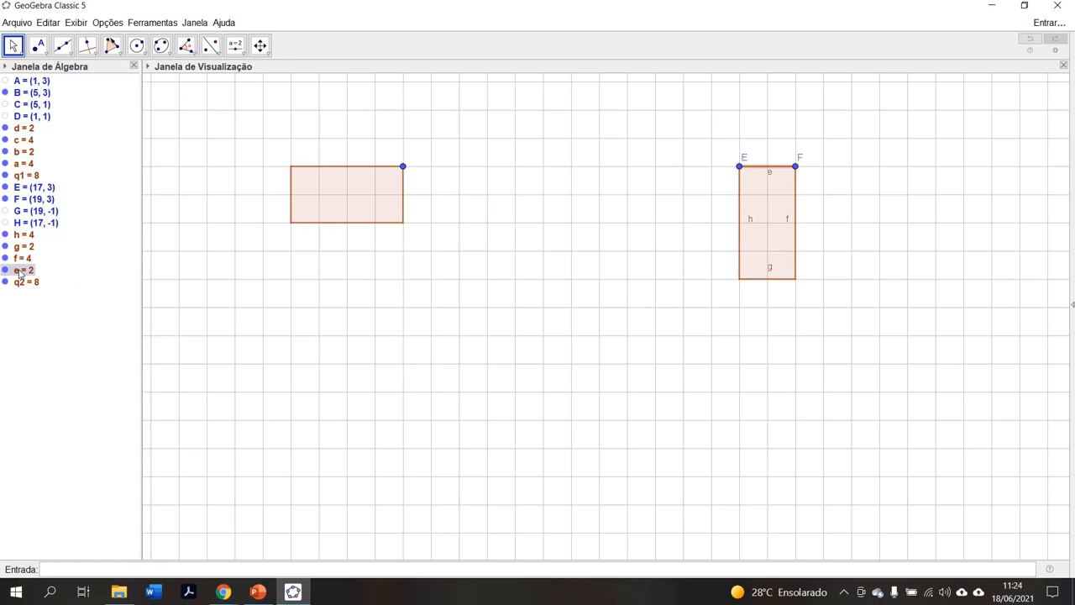
left_click_drag(19, 272, 24, 236)
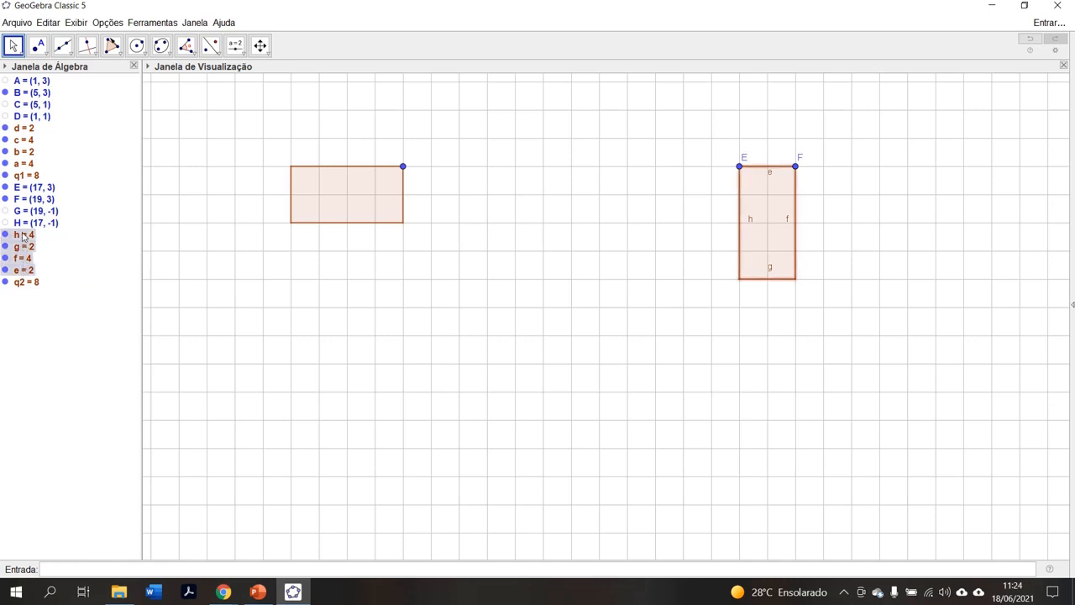
right_click(22, 244)
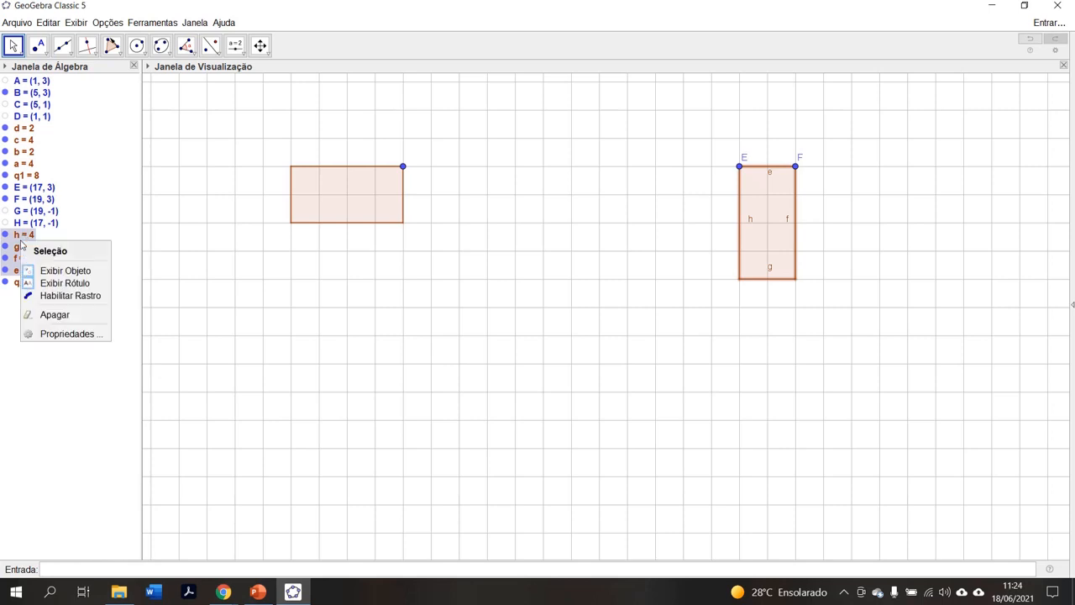
left_click(58, 286)
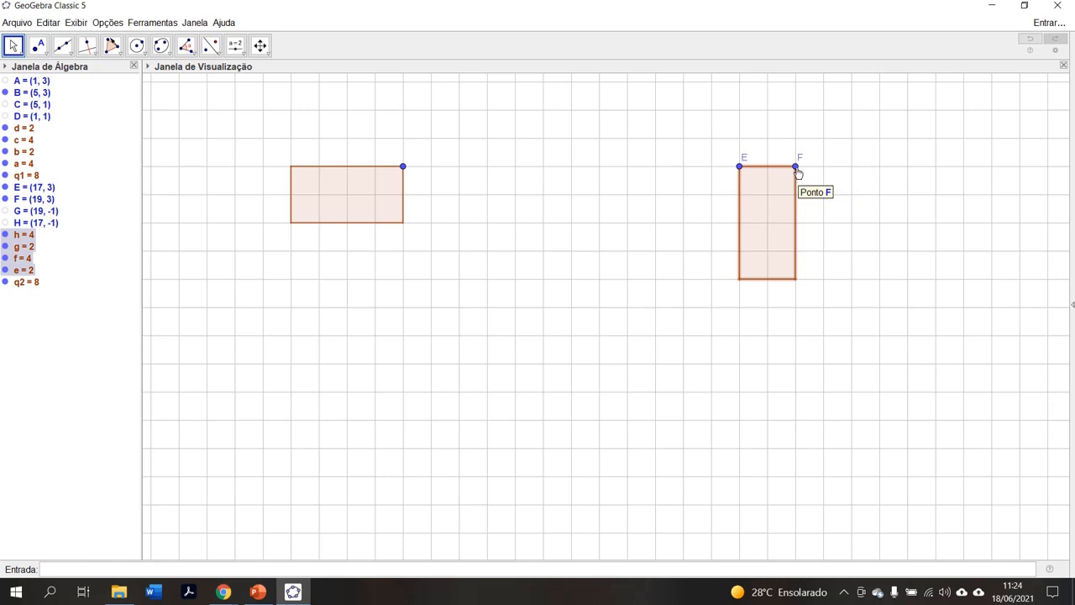
Hide vertex E of the vertical rectangle and turn off the label of vertex F
mouse_move(796, 170)
left_mouse_down()
mouse_move(805, 127)
mouse_move(799, 171)
mouse_move(733, 170)
mouse_move(797, 168)
mouse_move(794, 151)
mouse_move(805, 171)
left_mouse_up()
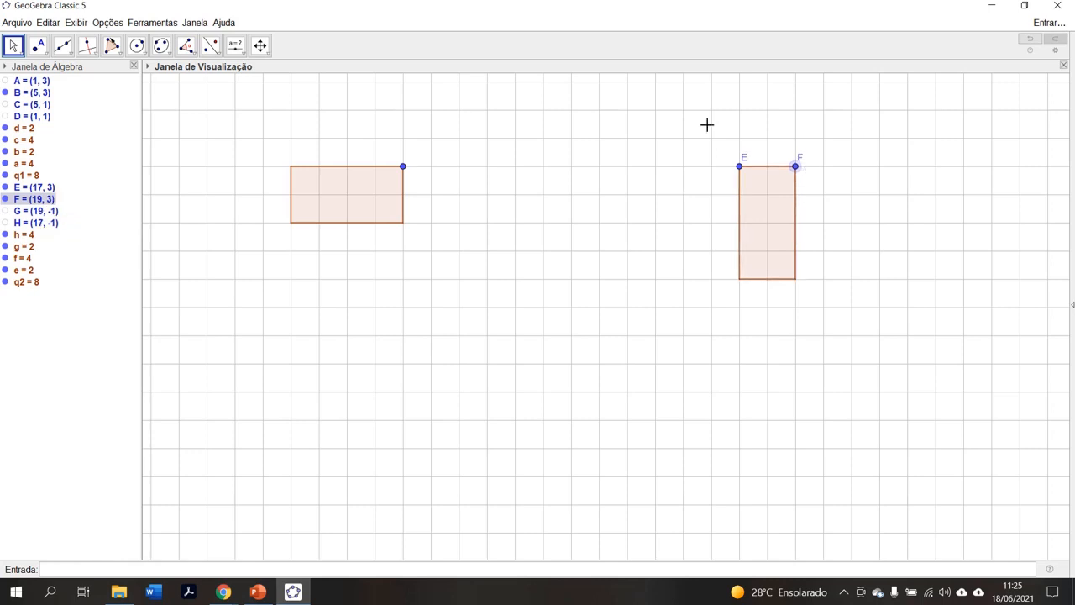
left_click(740, 169)
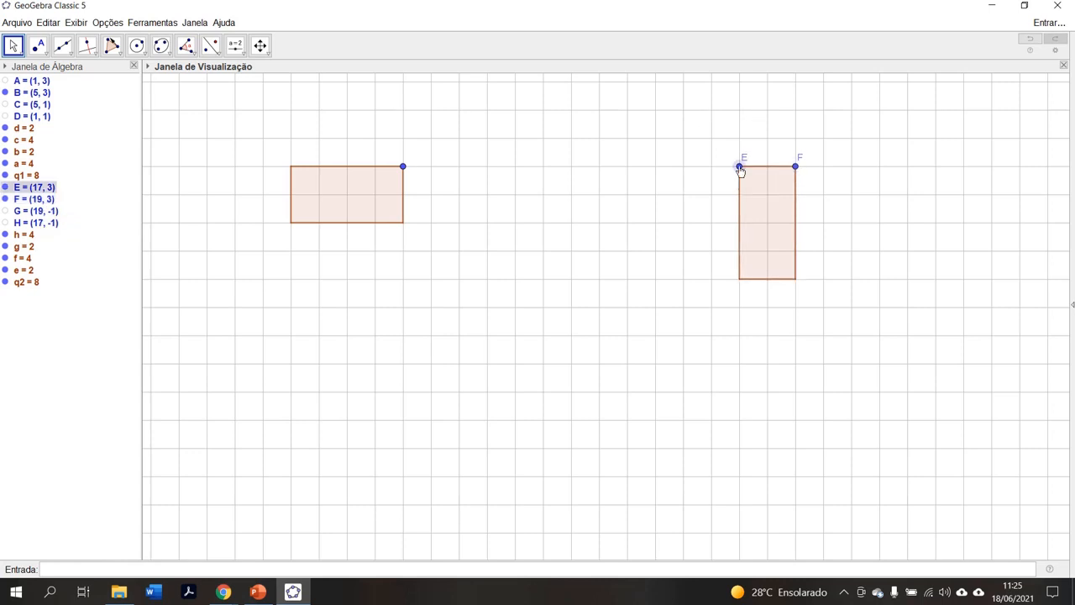
left_click(6, 188)
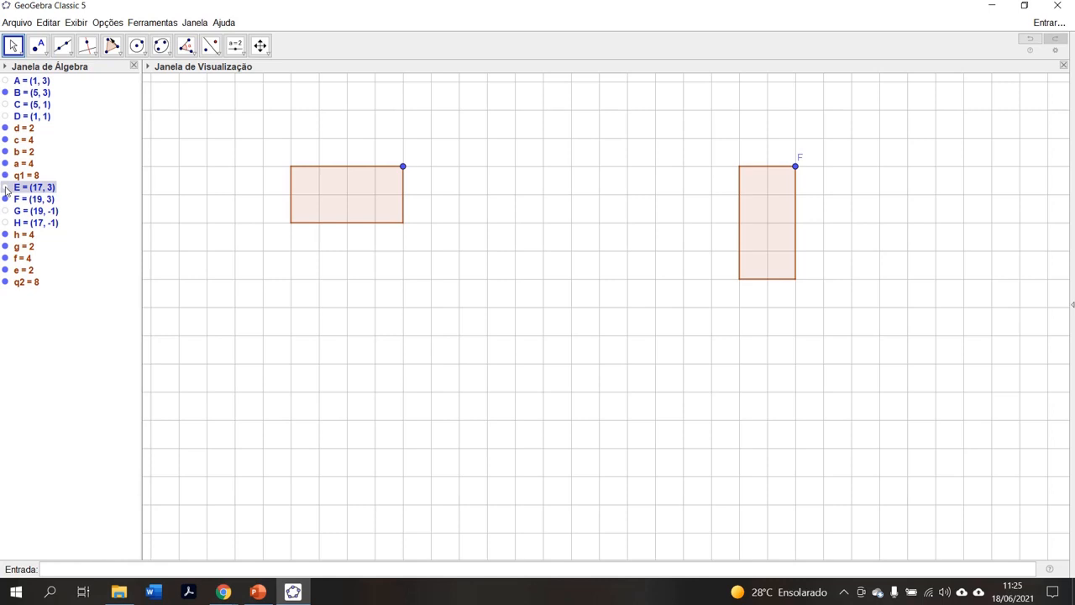
left_click(798, 171)
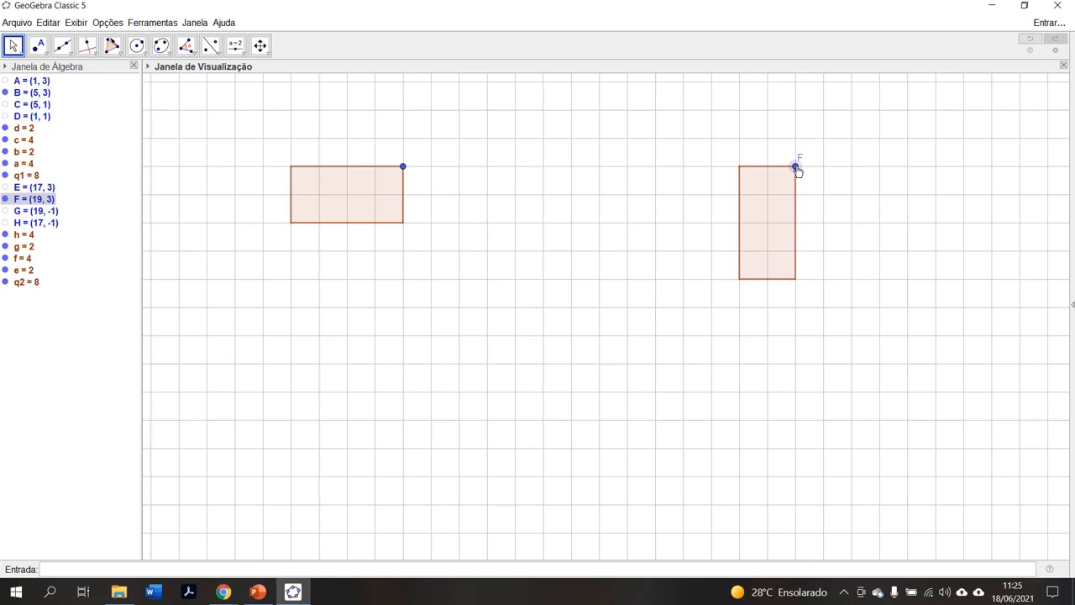
right_click(42, 202)
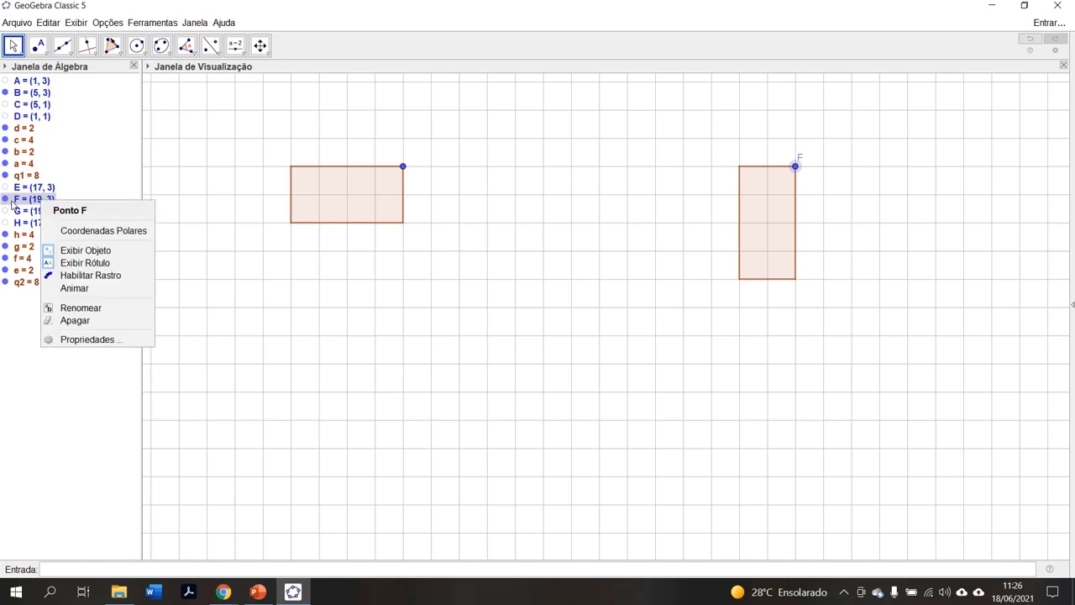
left_click(86, 263)
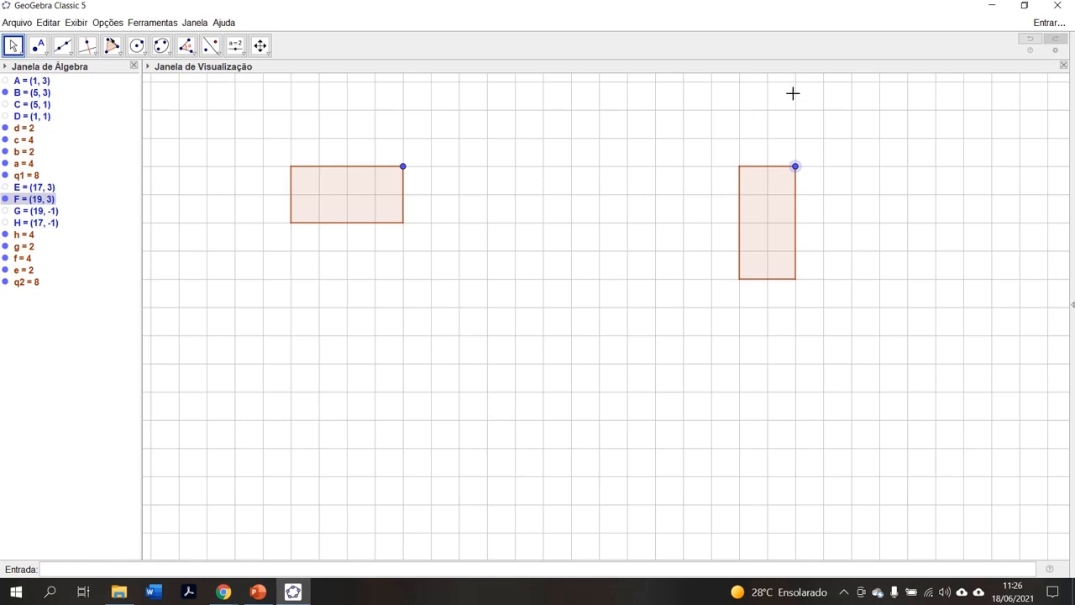
Move the vertical rectangle nine grid units down, placing vertex F at (19, -6)
left_click(755, 166)
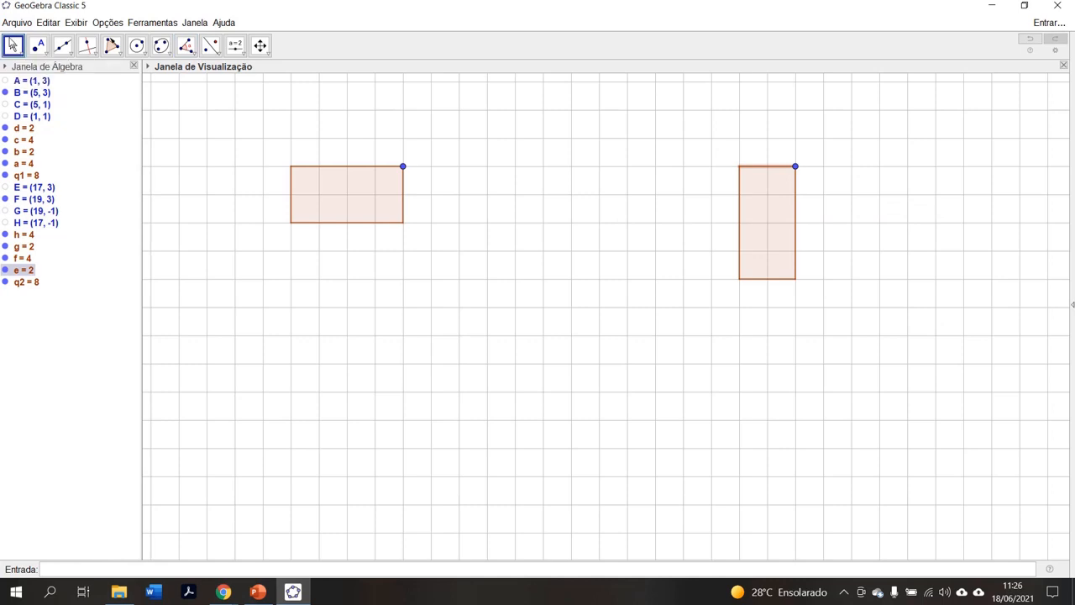
left_click_drag(762, 212, 759, 463)
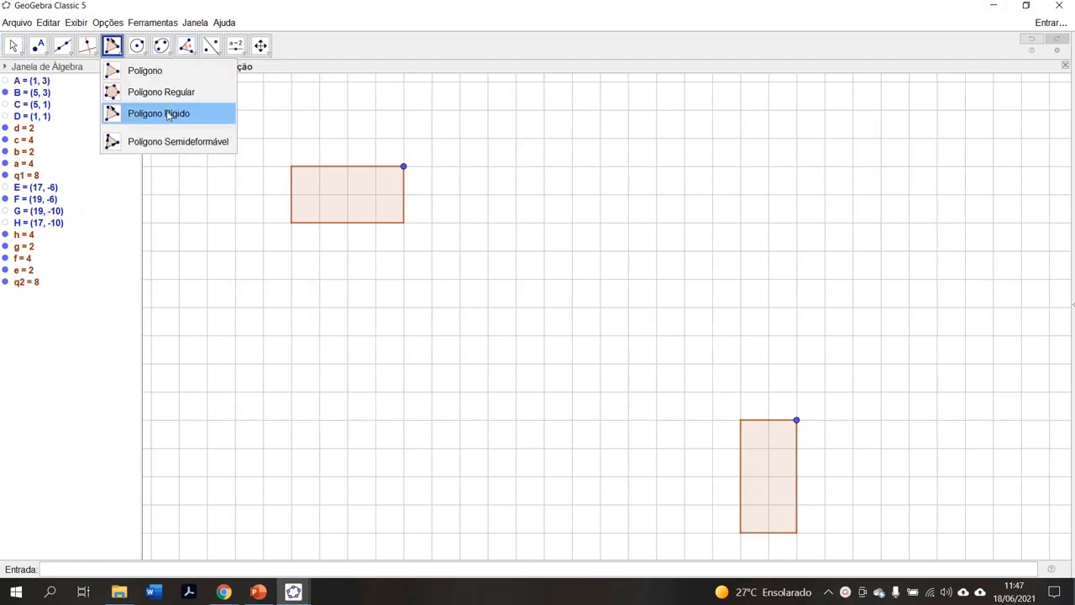
Draw a rigid triangle below the horizontal rectangle with vertices (4, -1), (1, -1) and (1, -4)
left_click(165, 115)
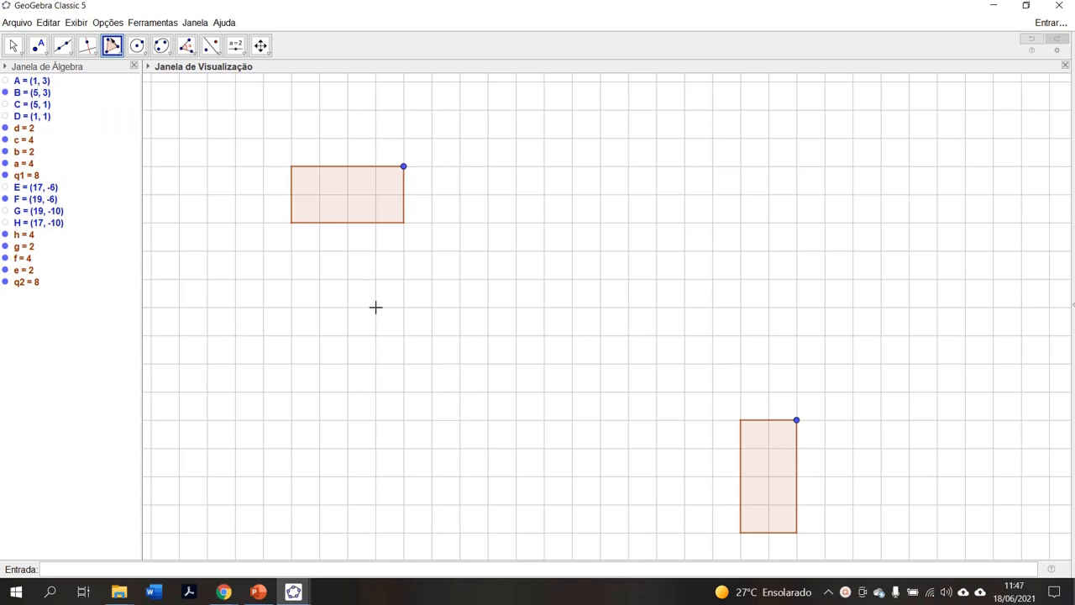
left_click(375, 278)
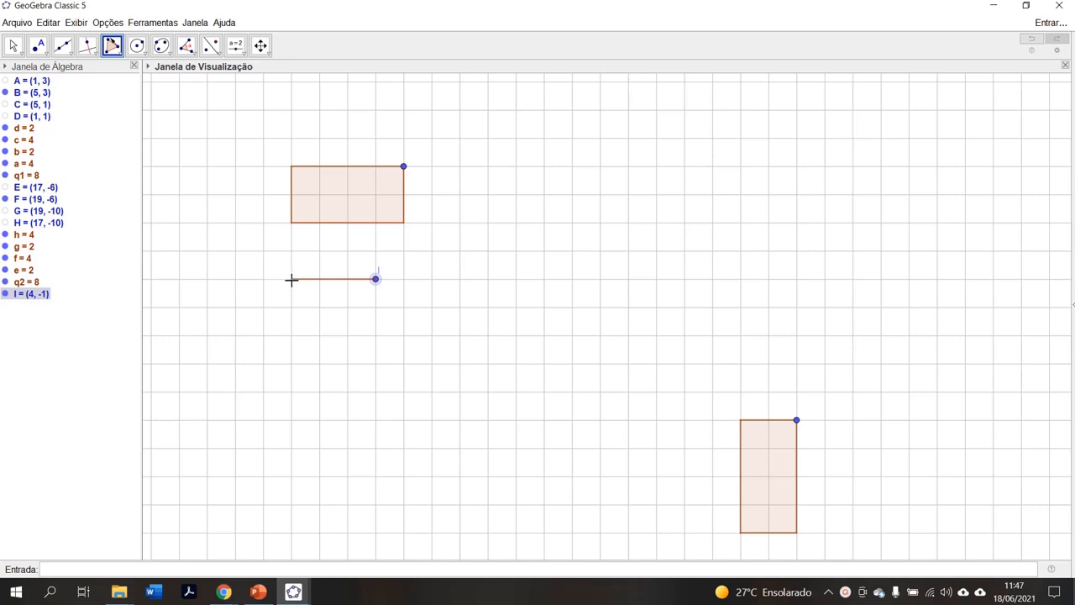
left_click(290, 279)
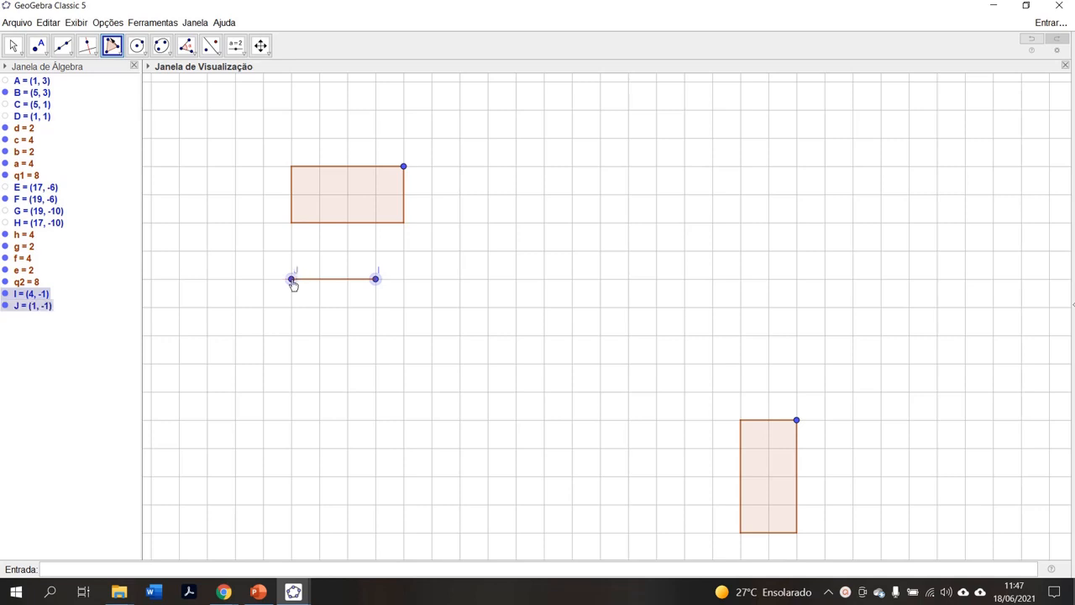
left_click(292, 362)
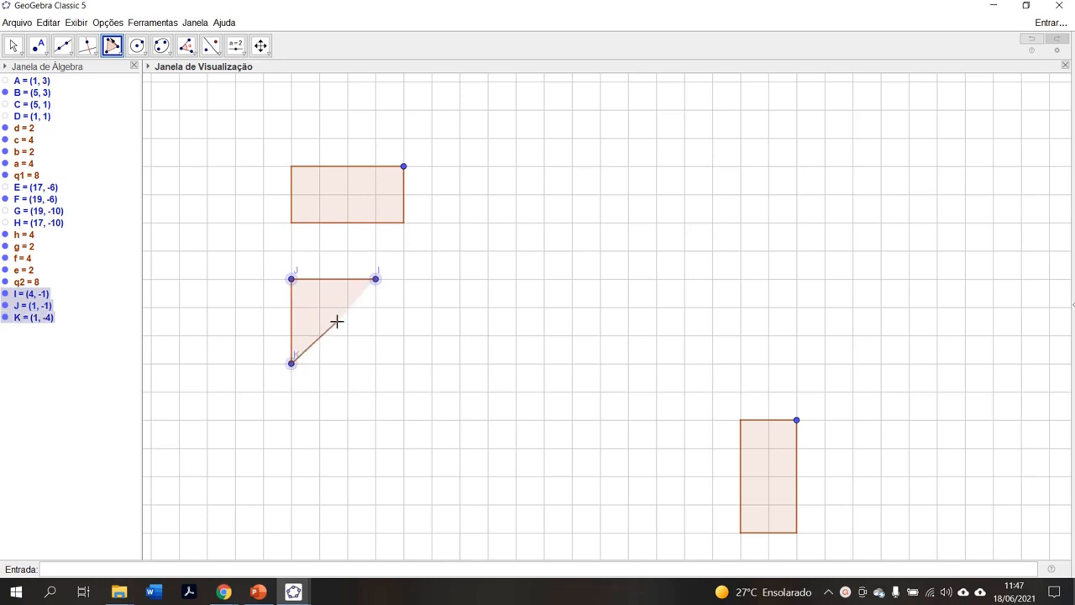
left_click(375, 281)
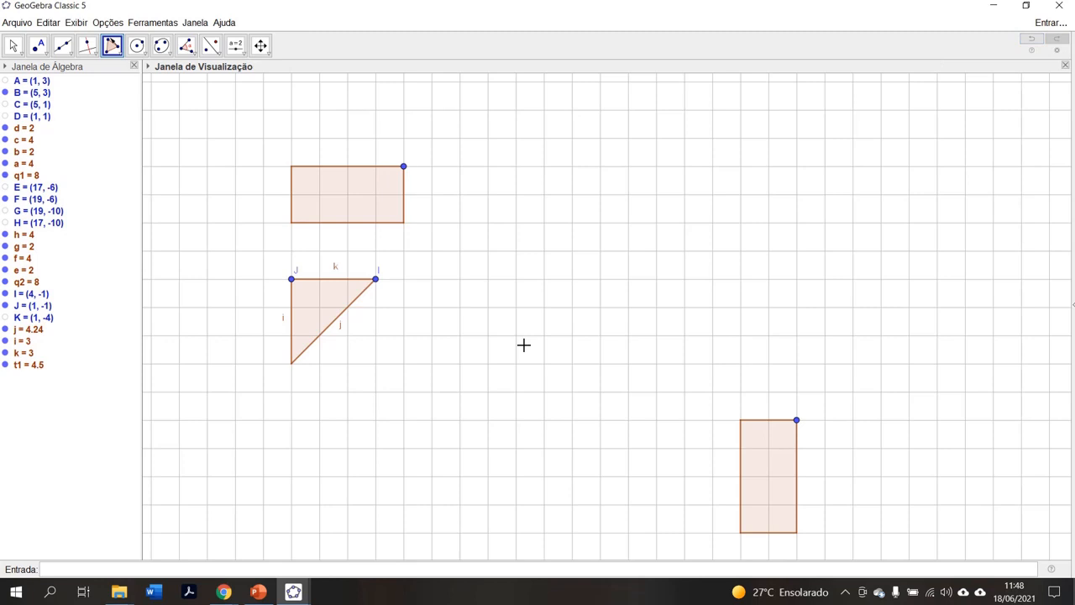
Switch to the Move tool and hide vertex I of the triangle
left_click(13, 45)
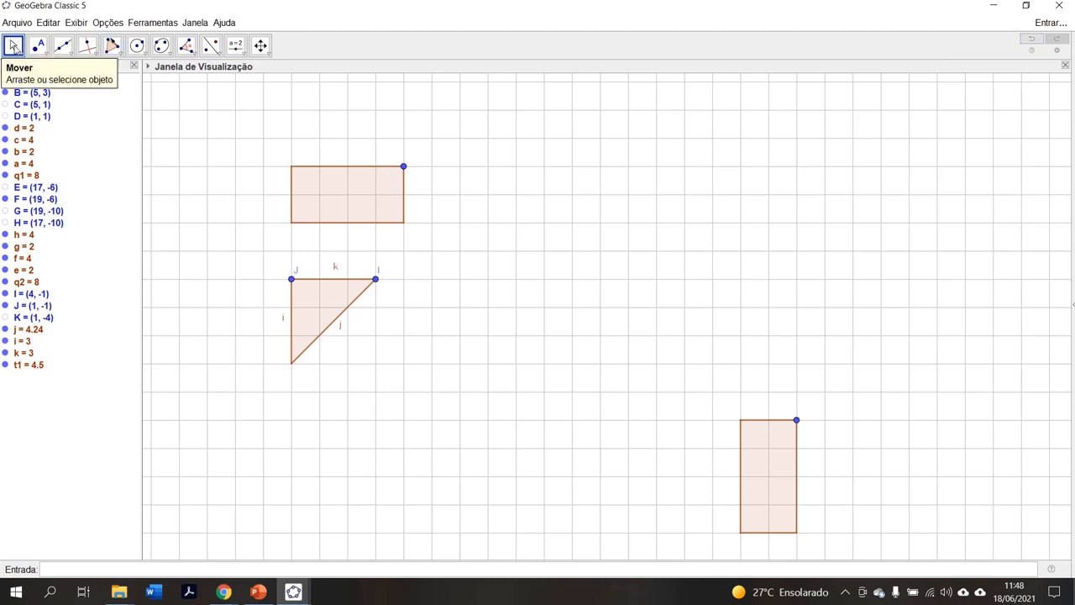
left_click(375, 279)
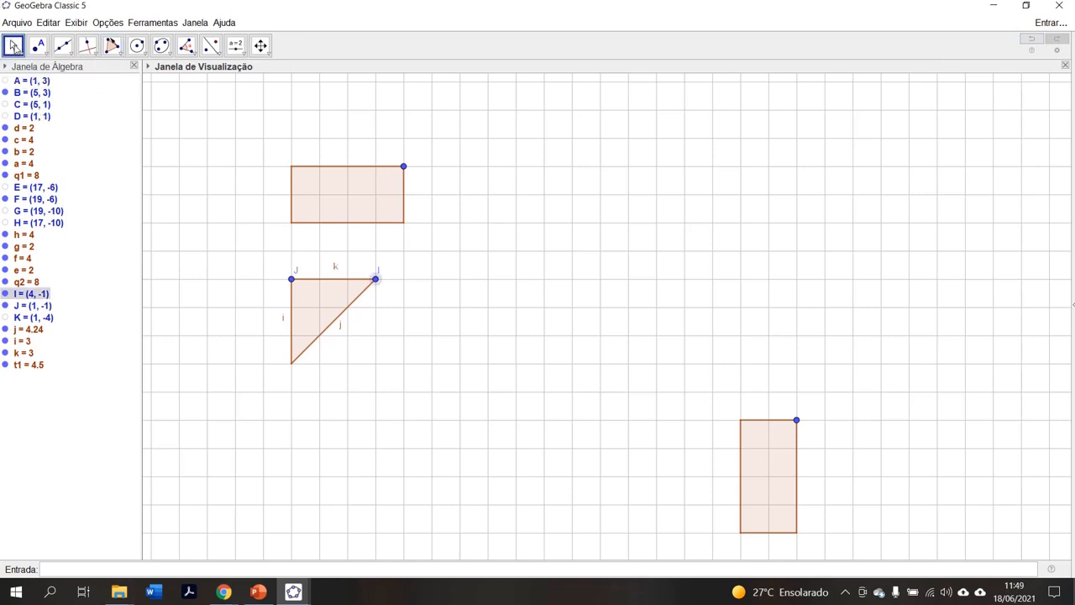
left_click(13, 45)
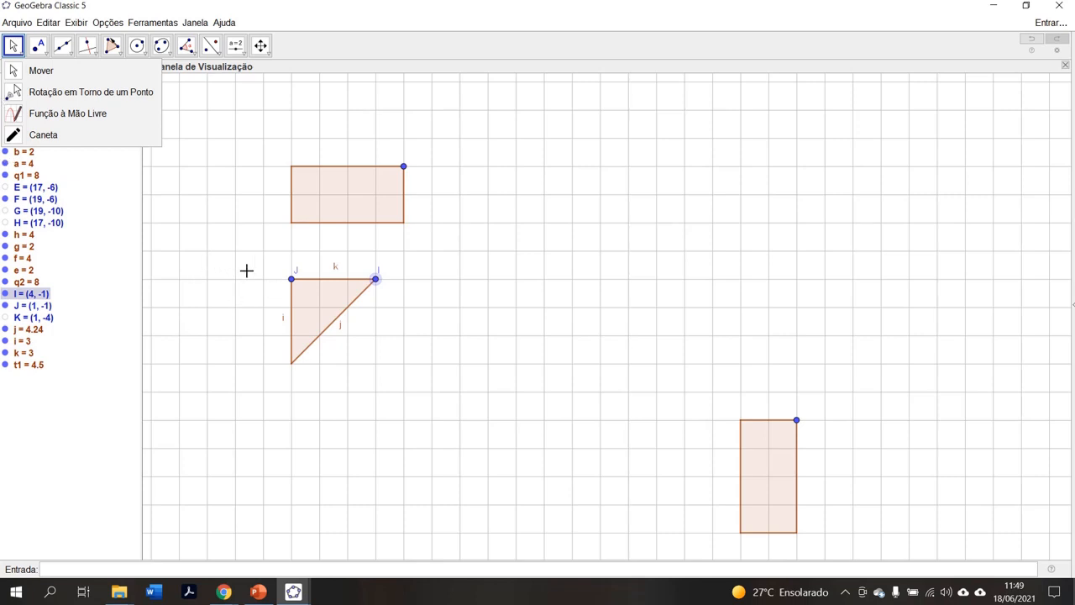
left_click(17, 74)
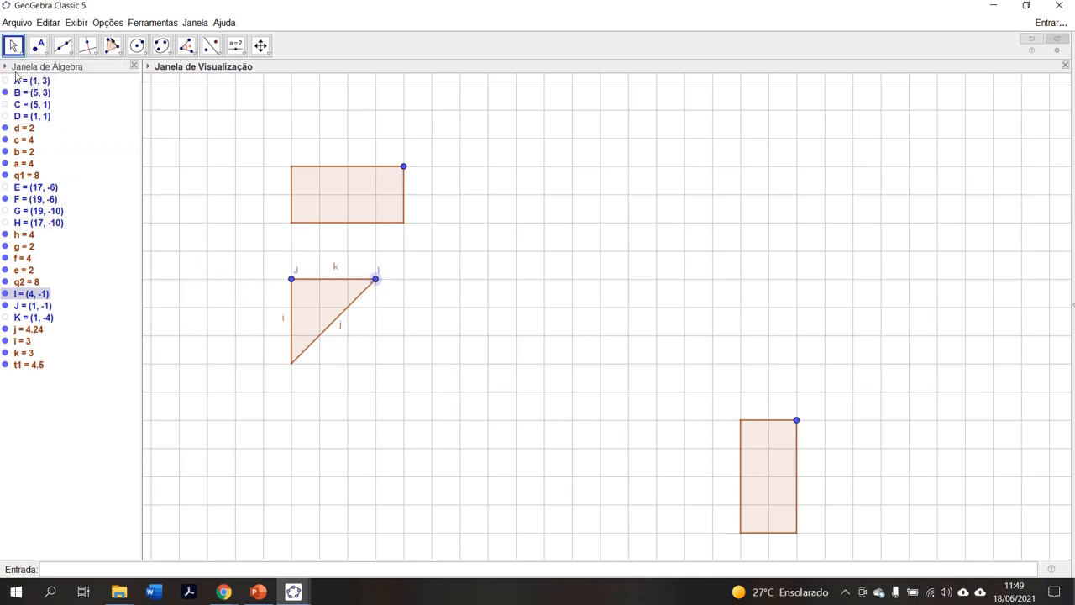
left_click(291, 284)
mouse_move(290, 282)
left_mouse_down()
mouse_move(291, 272)
mouse_move(291, 293)
mouse_move(291, 279)
left_mouse_up()
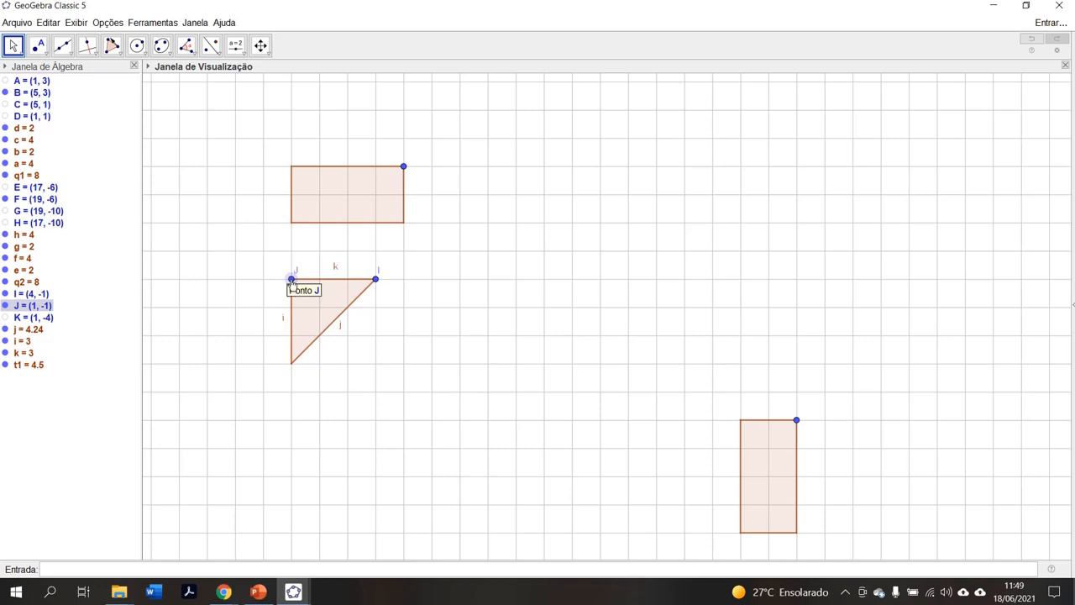
left_click(376, 280)
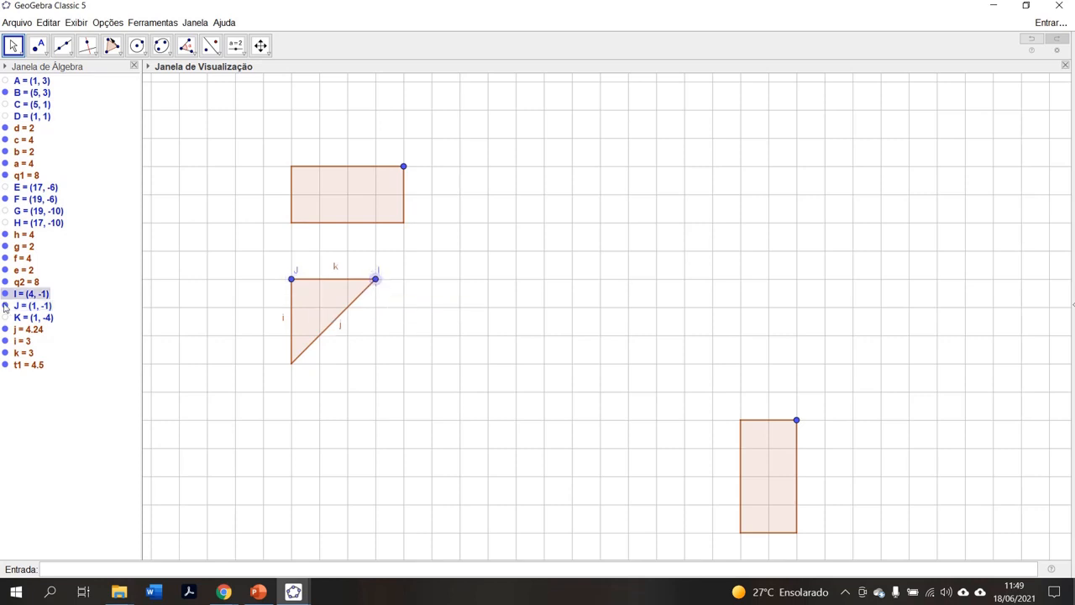
left_click(5, 295)
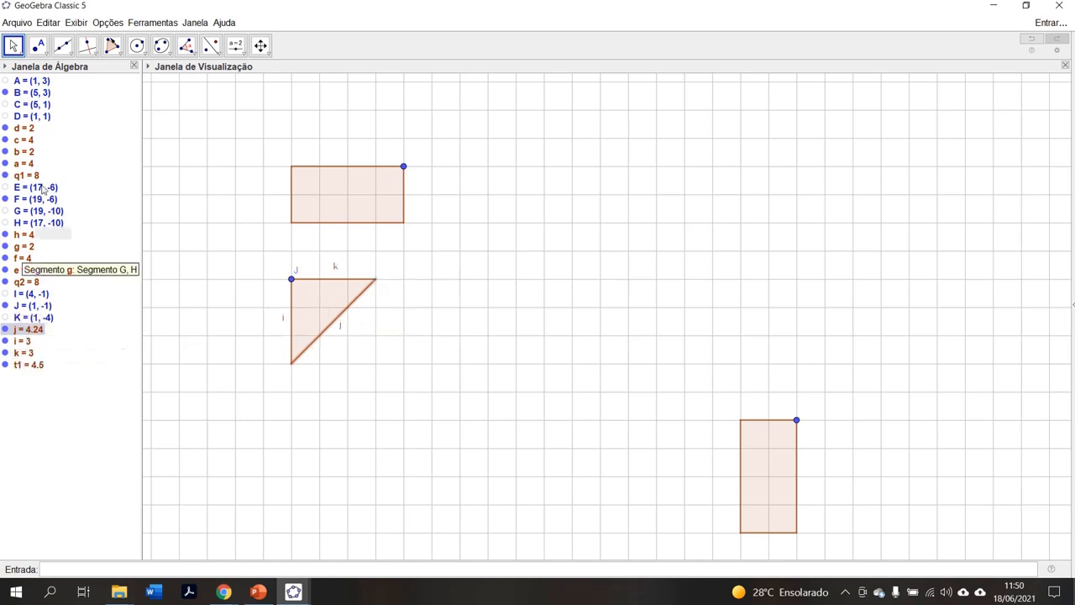
Hide the labels of sides j, i and k of the triangle
left_click(26, 343)
left_click(29, 355, "ctrl")
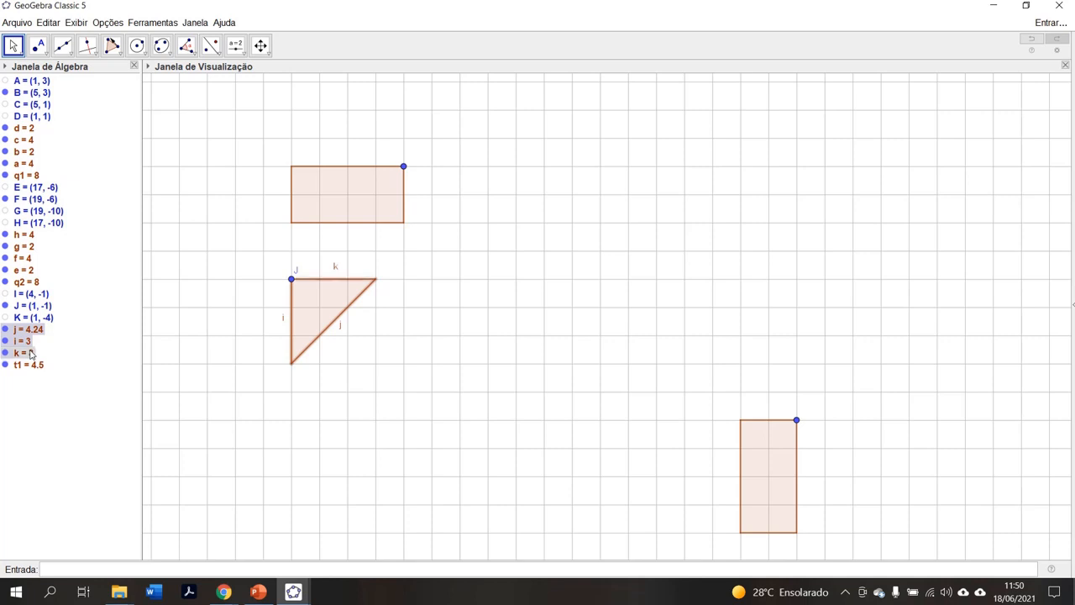
right_click(14, 339)
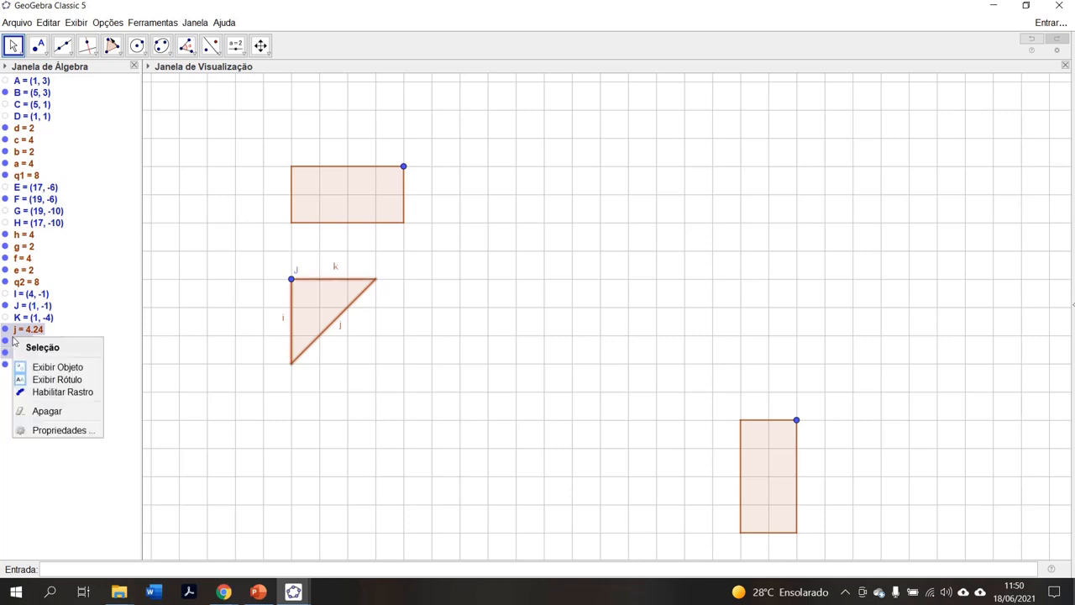
left_click(43, 379)
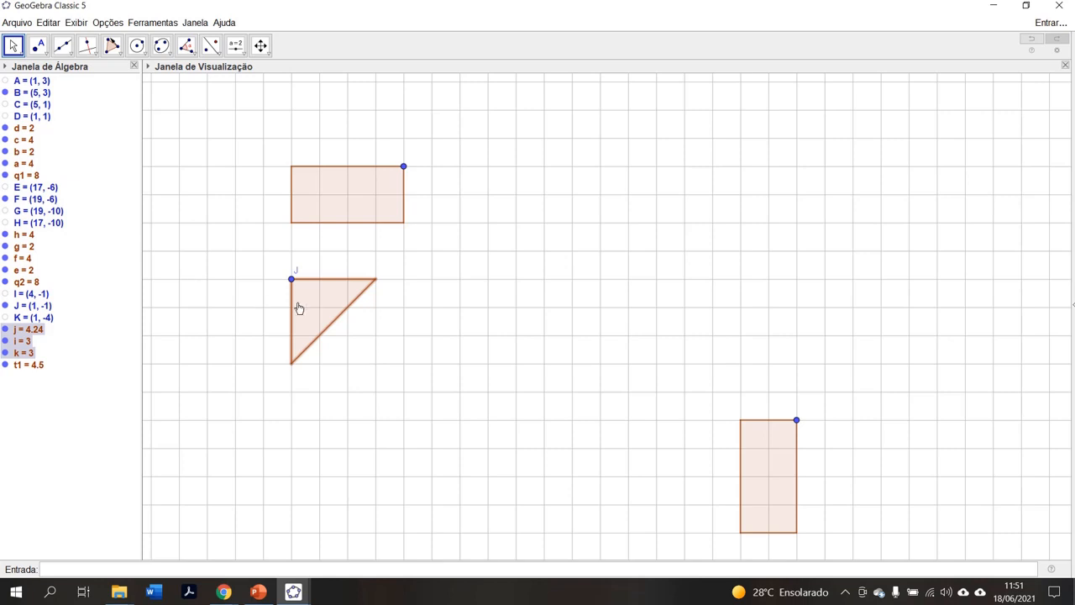
Draw a rigid triangle above the vertical rectangle with vertices (20, 3), (17, 3) and (17, 0)
left_click(113, 47)
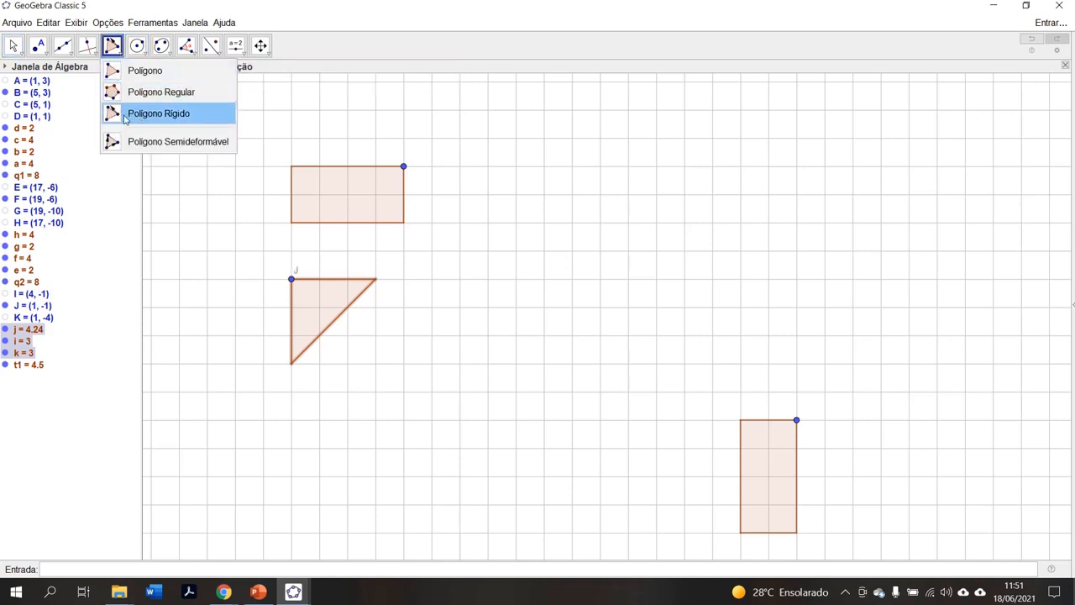
left_click(124, 118)
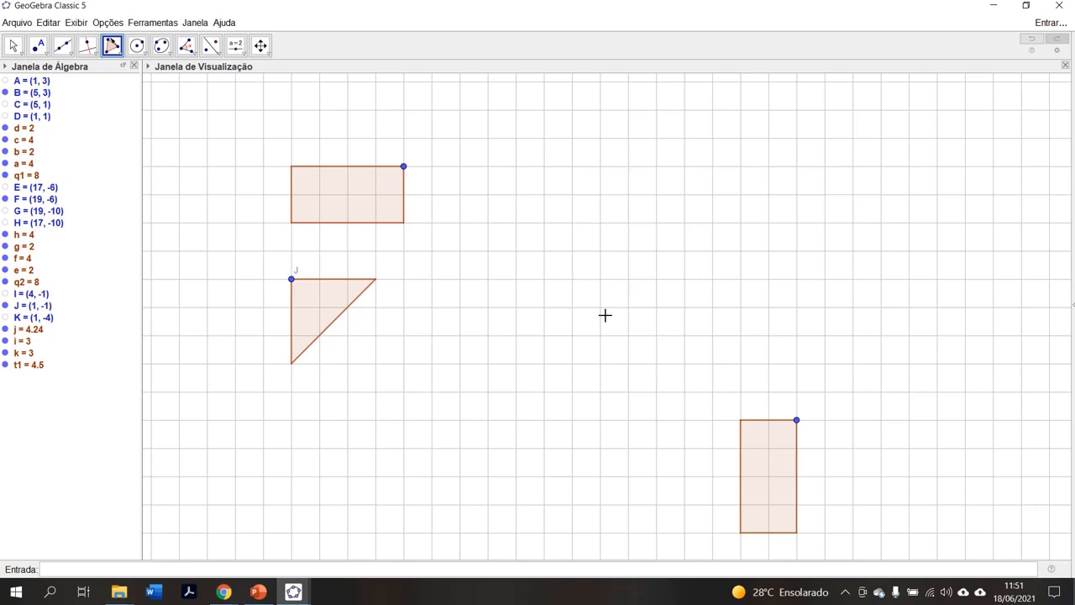
left_click(825, 166)
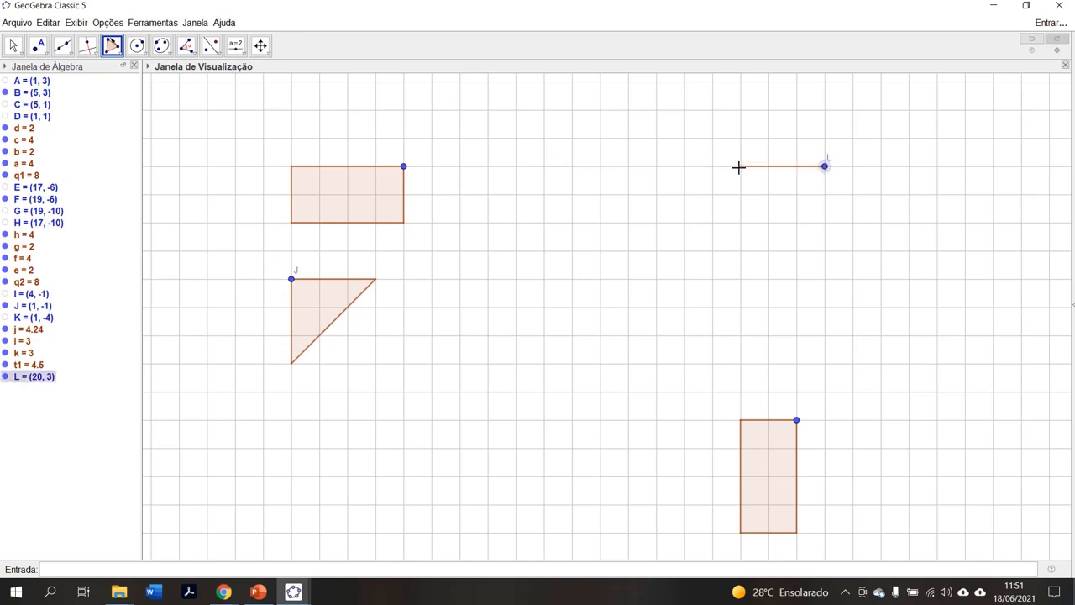
left_click(739, 166)
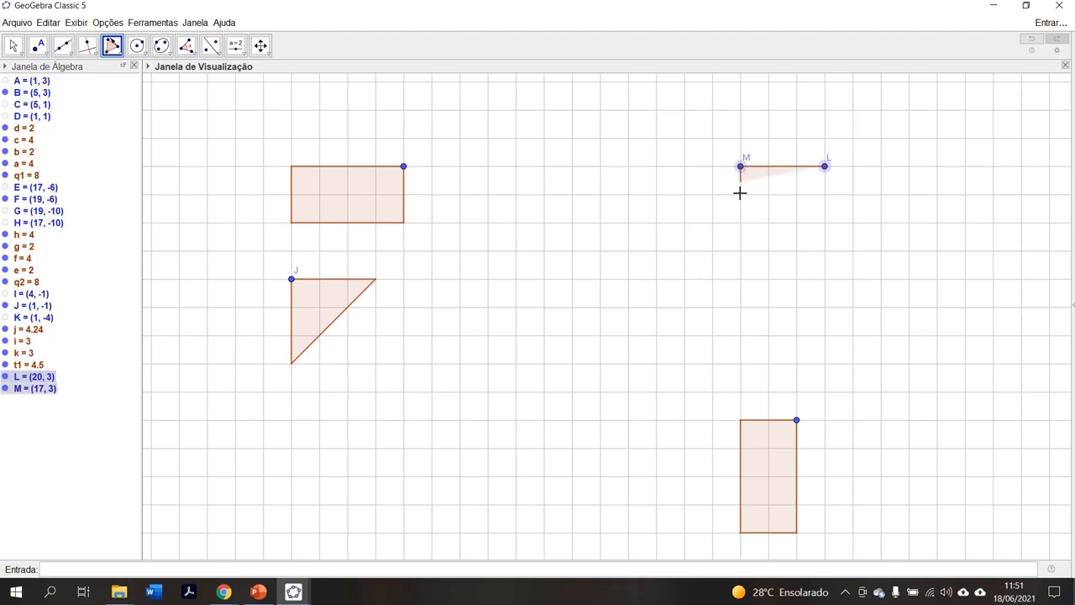
left_click(740, 251)
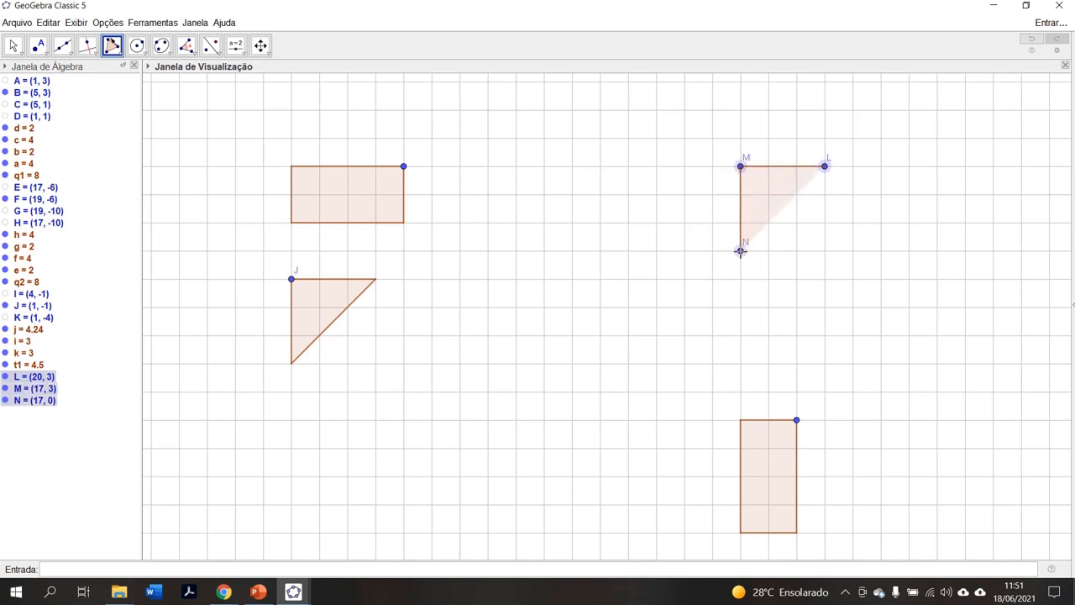
left_click(825, 167)
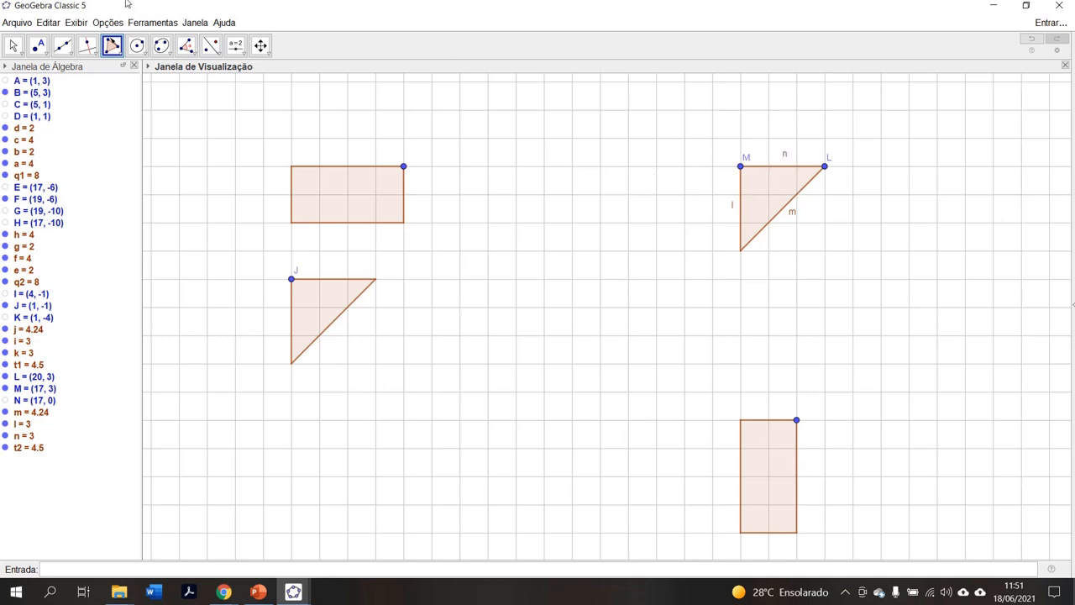
Switch to the Move tool and hide the labels of triangle vertices M and J
left_click(17, 47)
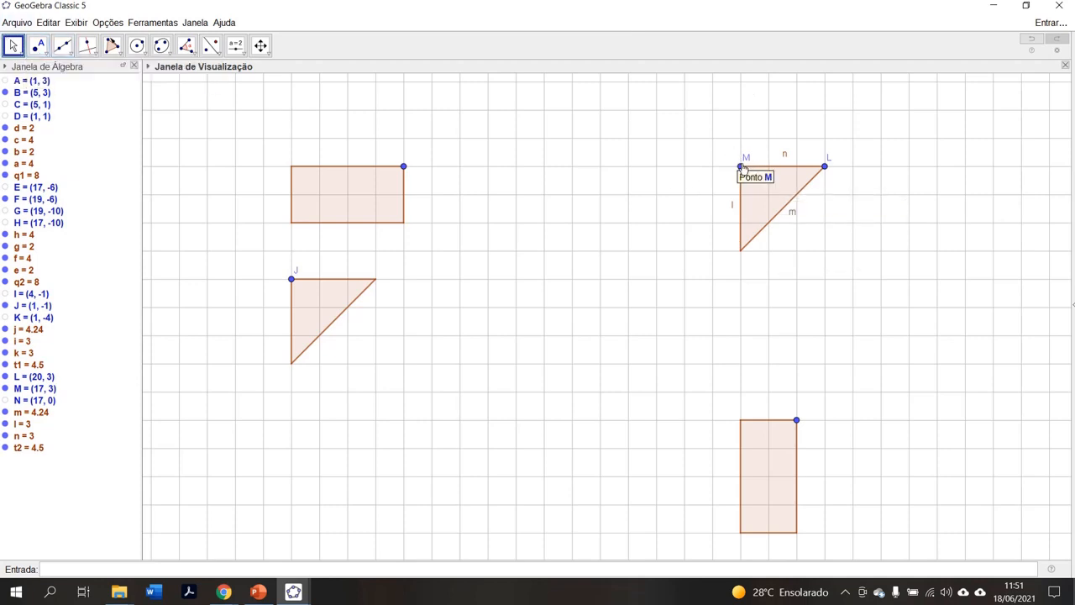
left_click(742, 167)
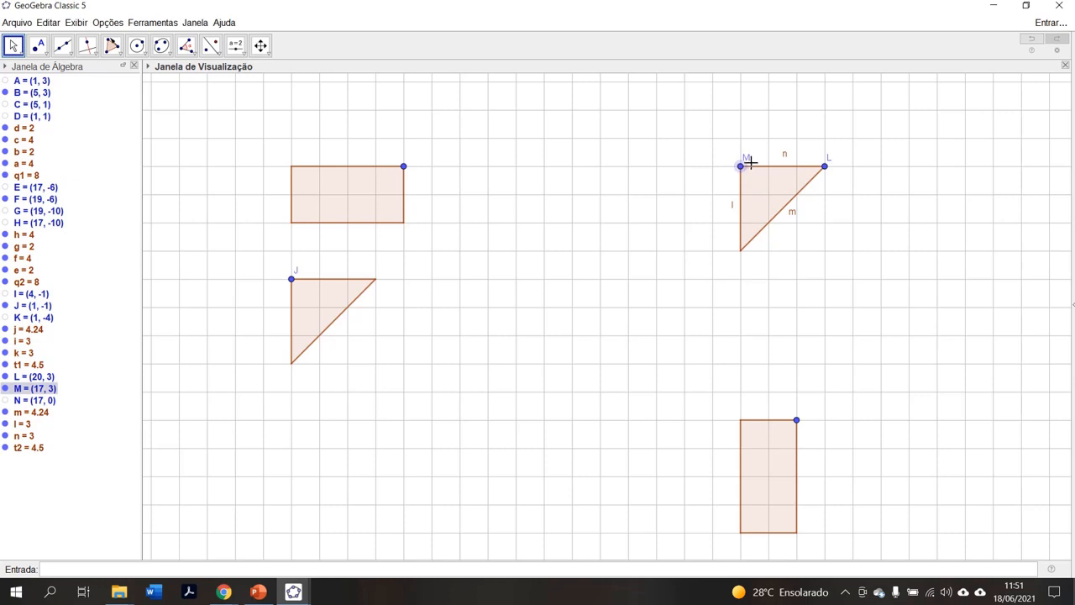
mouse_move(737, 167)
left_mouse_down()
mouse_move(739, 159)
mouse_move(738, 173)
left_mouse_up()
right_click(21, 391)
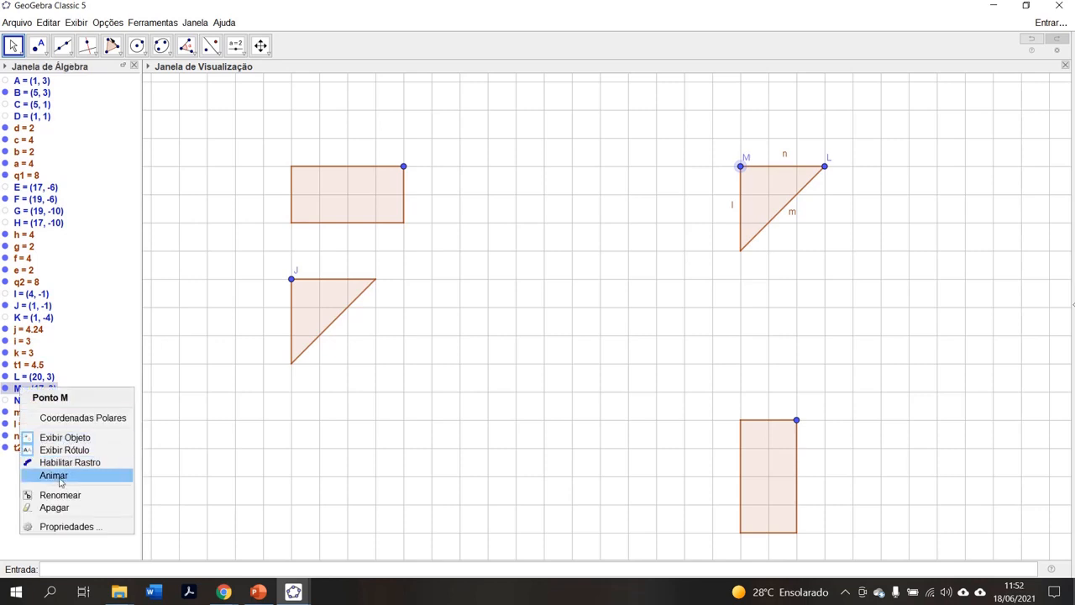
left_click(61, 450)
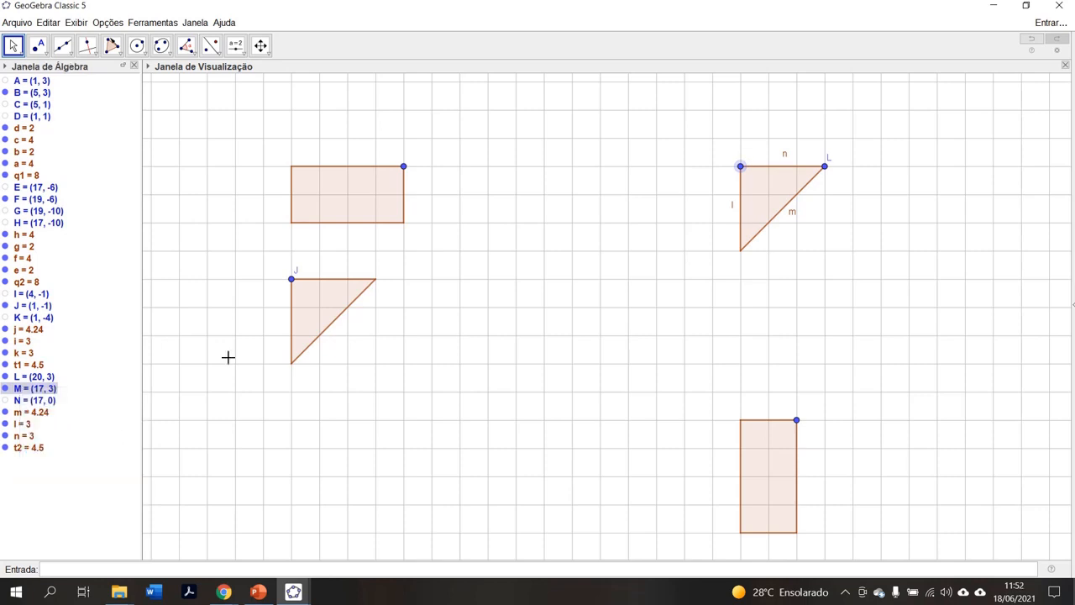
right_click(292, 280)
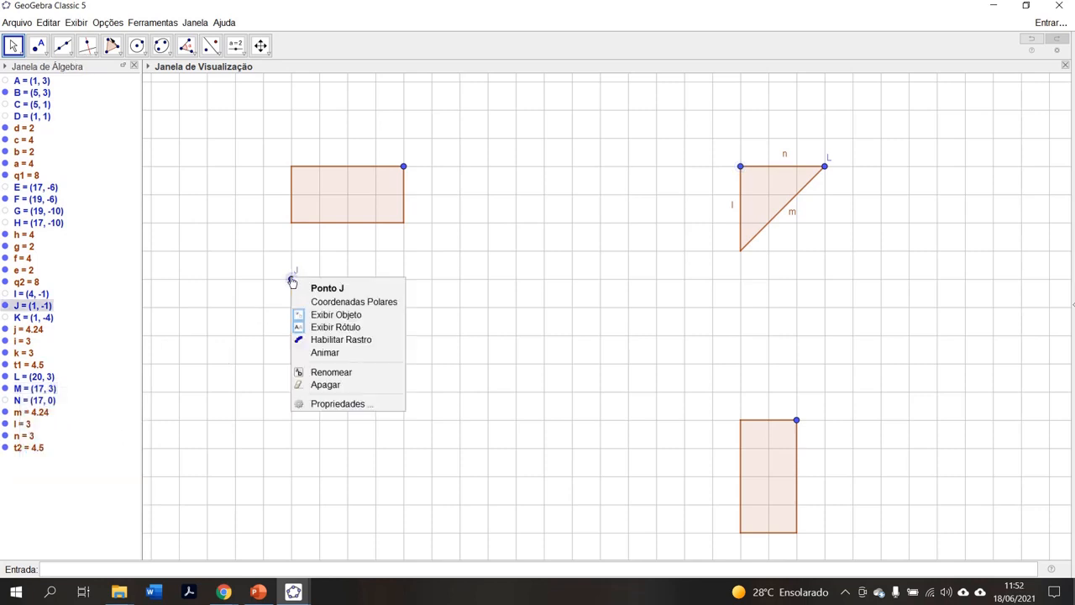
left_click(322, 330)
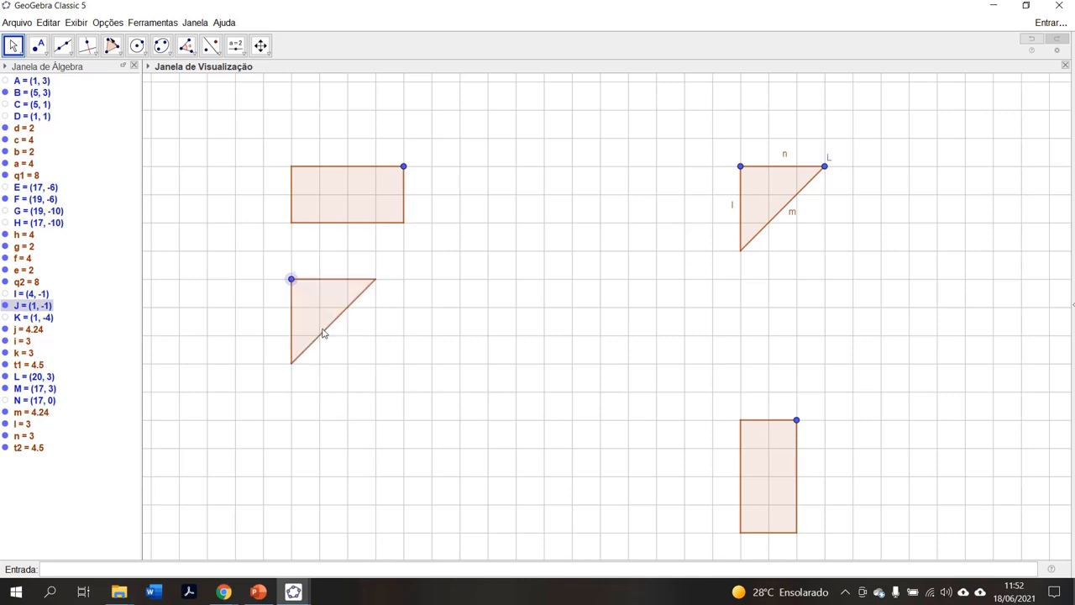
Hide the label of the new triangle's vertex L and hide the point itself
left_click(825, 167)
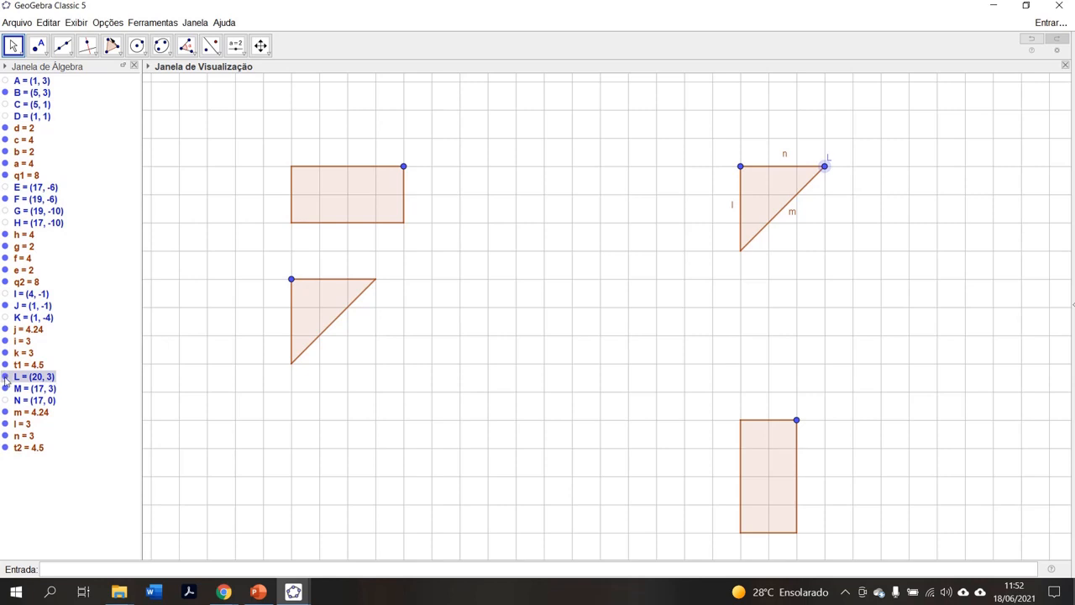
right_click(824, 169)
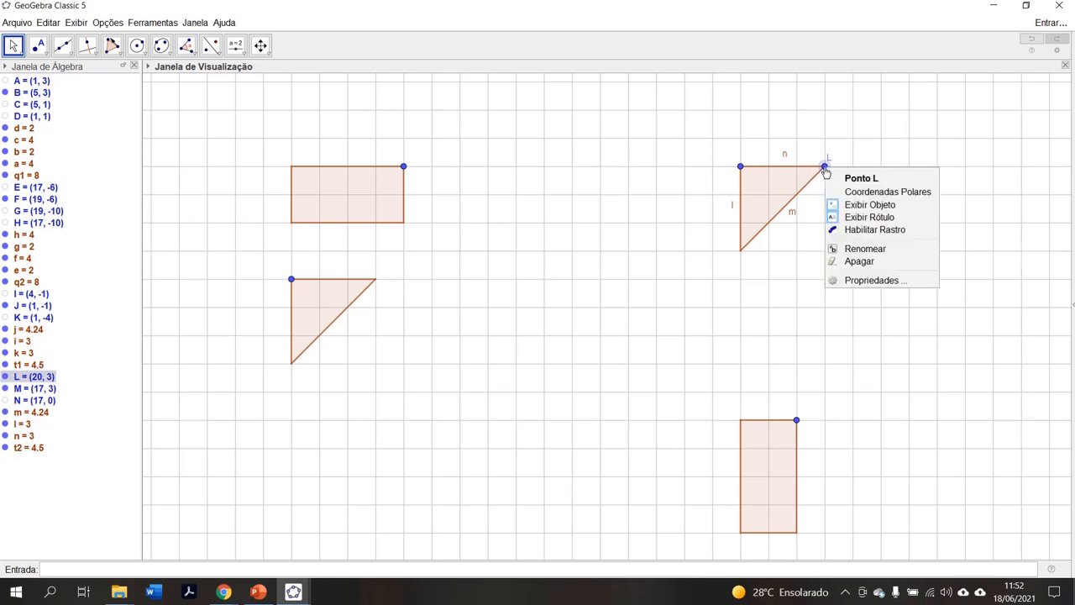
left_click(853, 222)
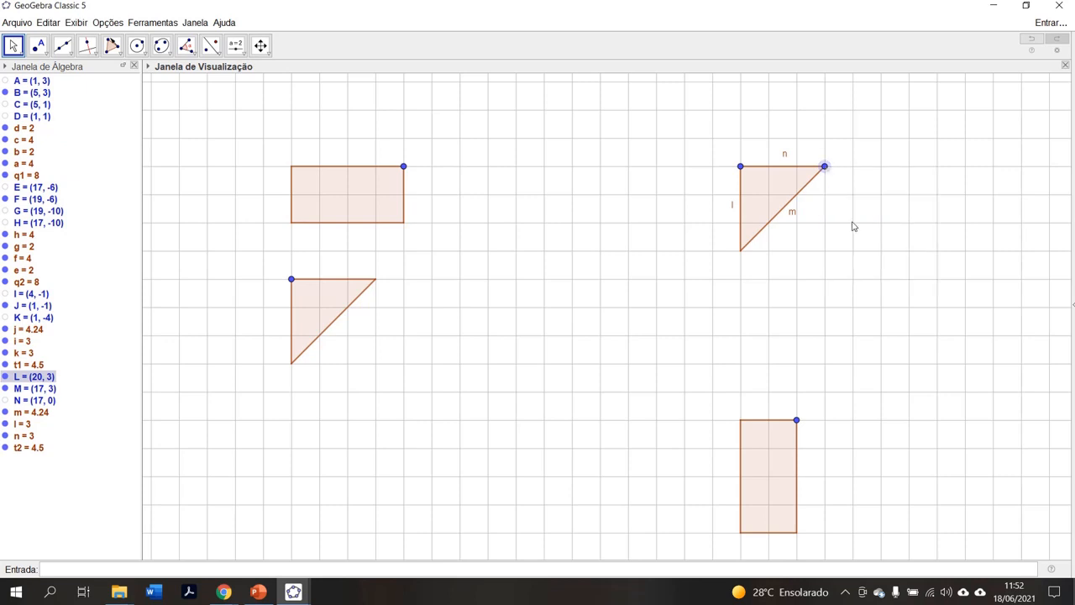
right_click(826, 167)
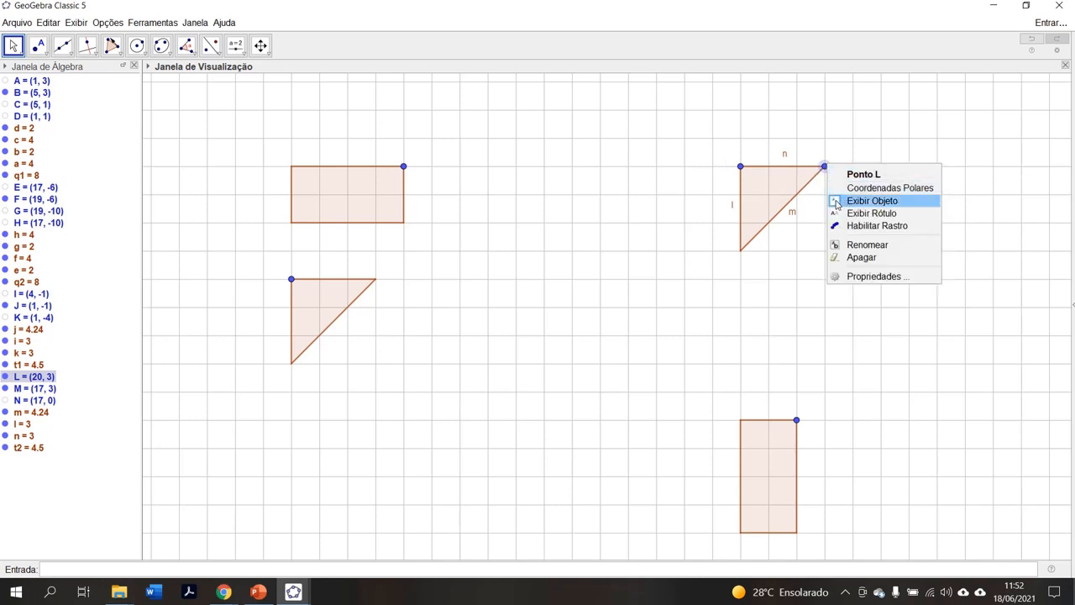
left_click(865, 201)
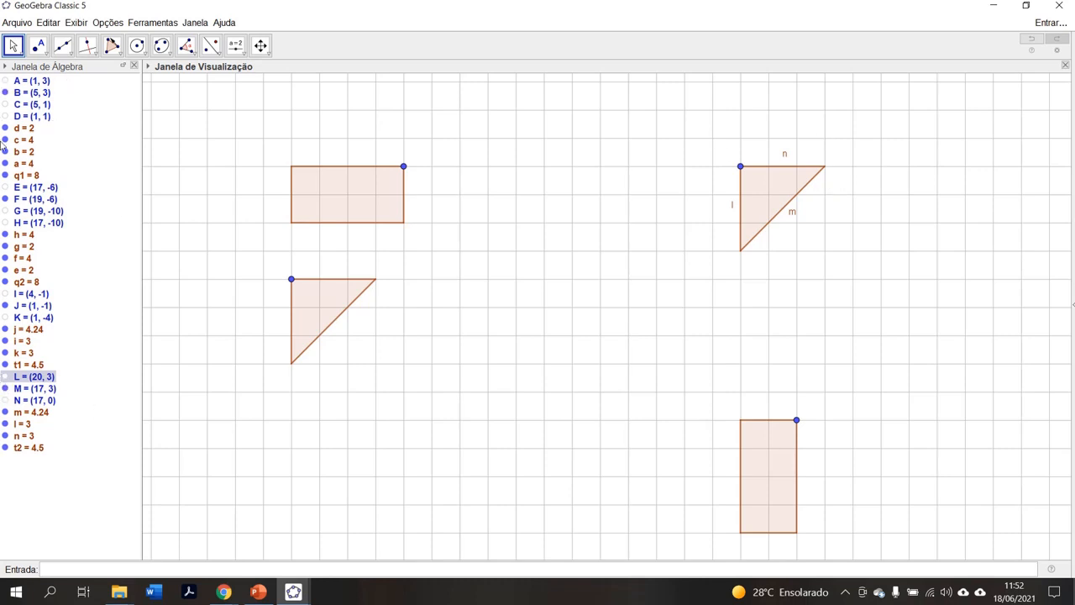
left_click(6, 377)
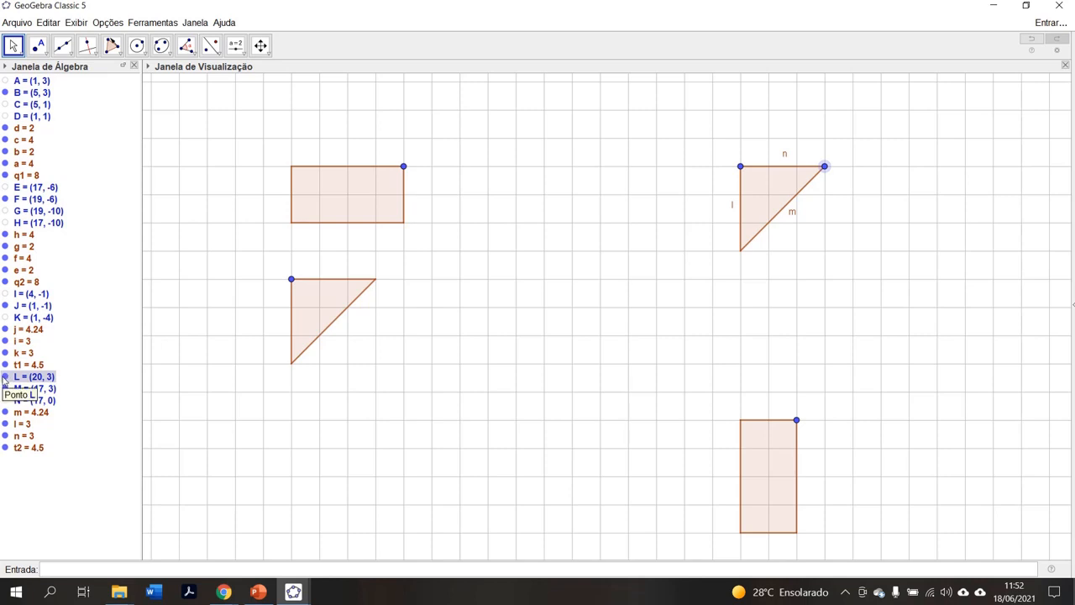
left_click(7, 377)
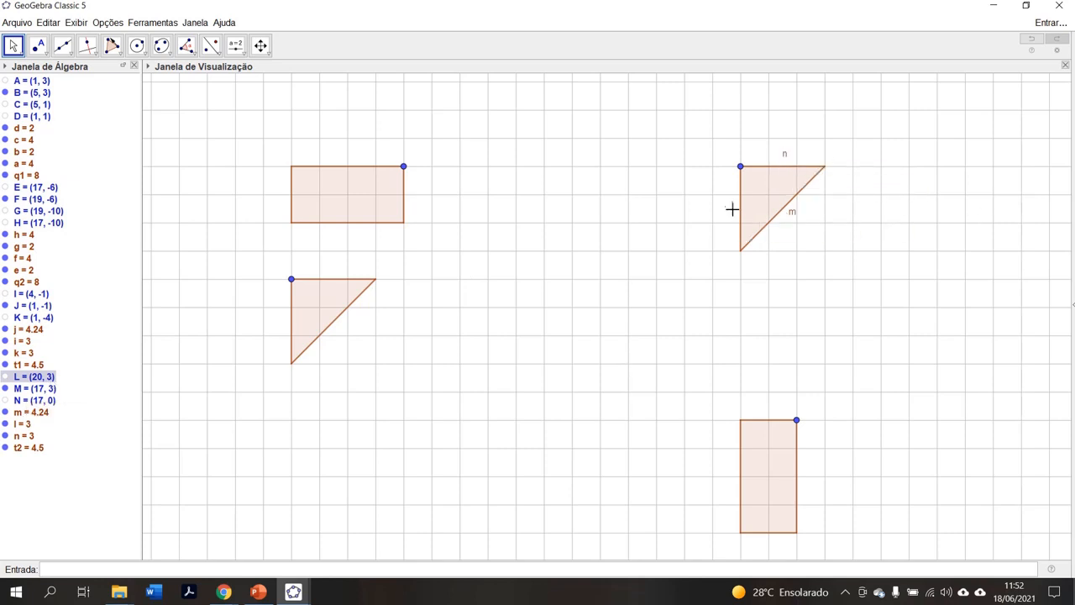
Hide the labels of sides m, l and n of the new triangle
left_click(24, 423)
left_click(26, 413, "ctrl")
left_click(27, 436, "ctrl")
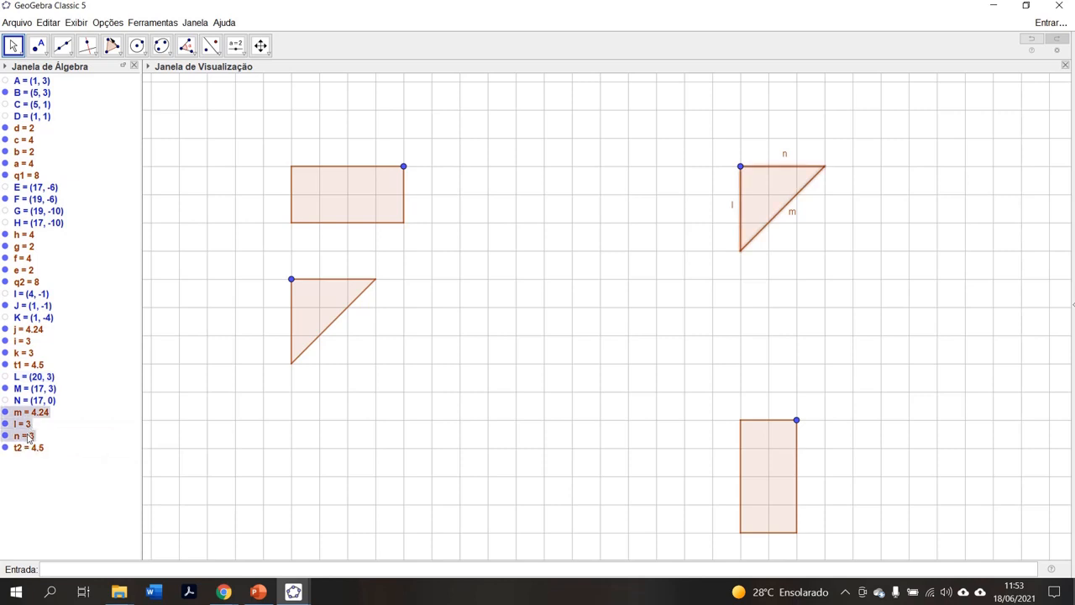
right_click(19, 426)
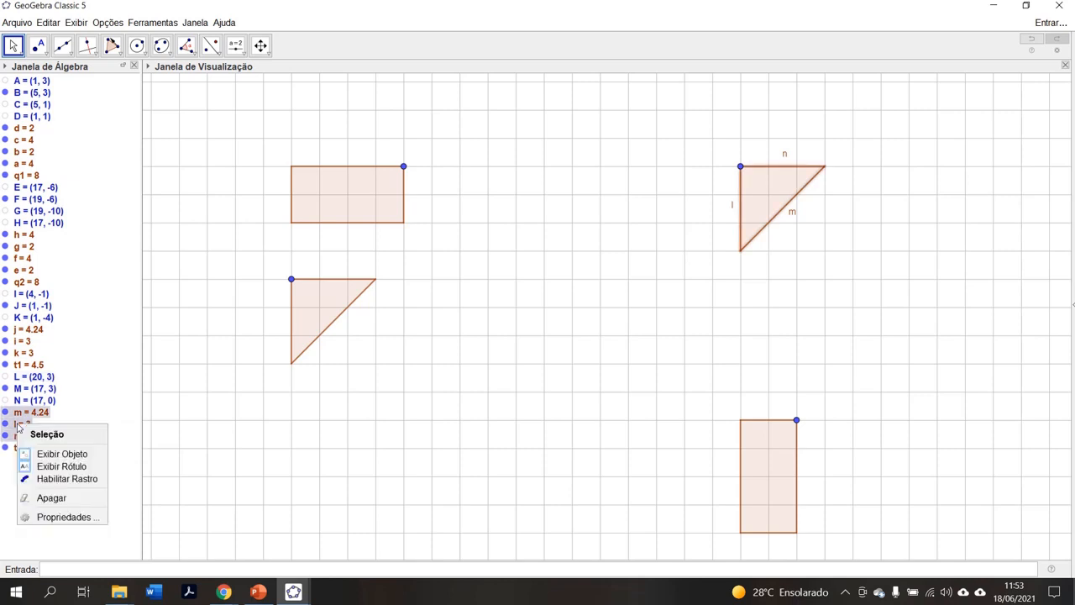
left_click(67, 467)
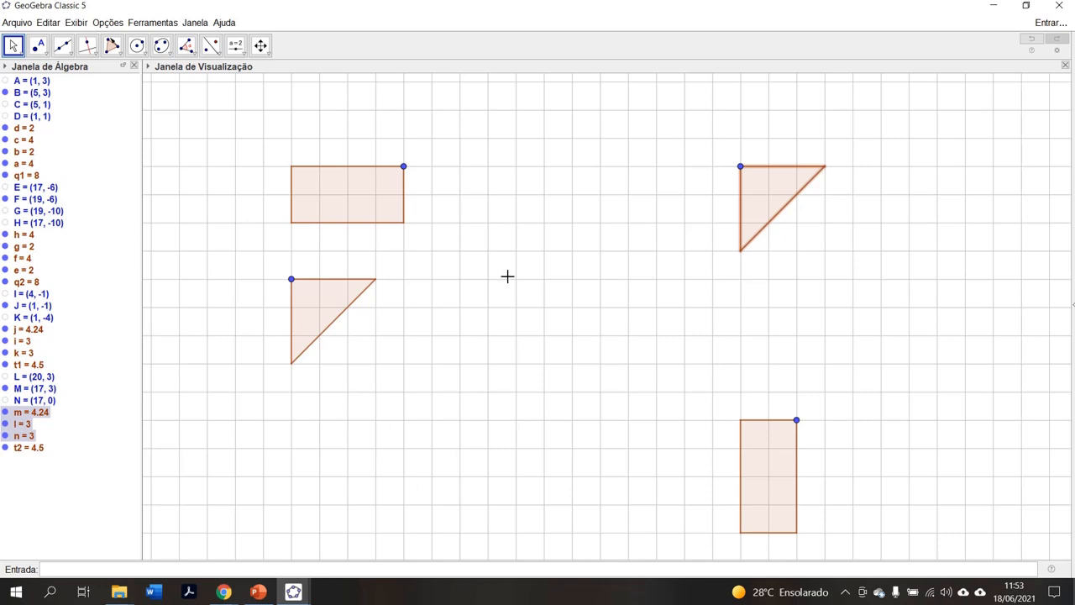
Draw a rigid rhombus below the first triangle with vertices (1, -8), (2, -6), (3, -8) and (2, -10)
left_click(122, 55)
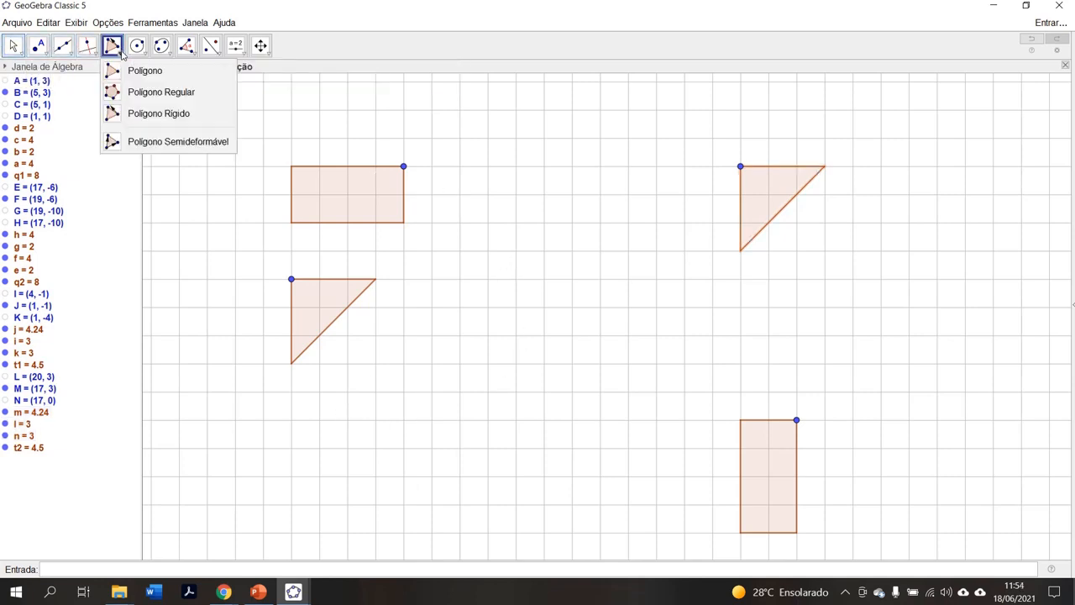
left_click(140, 118)
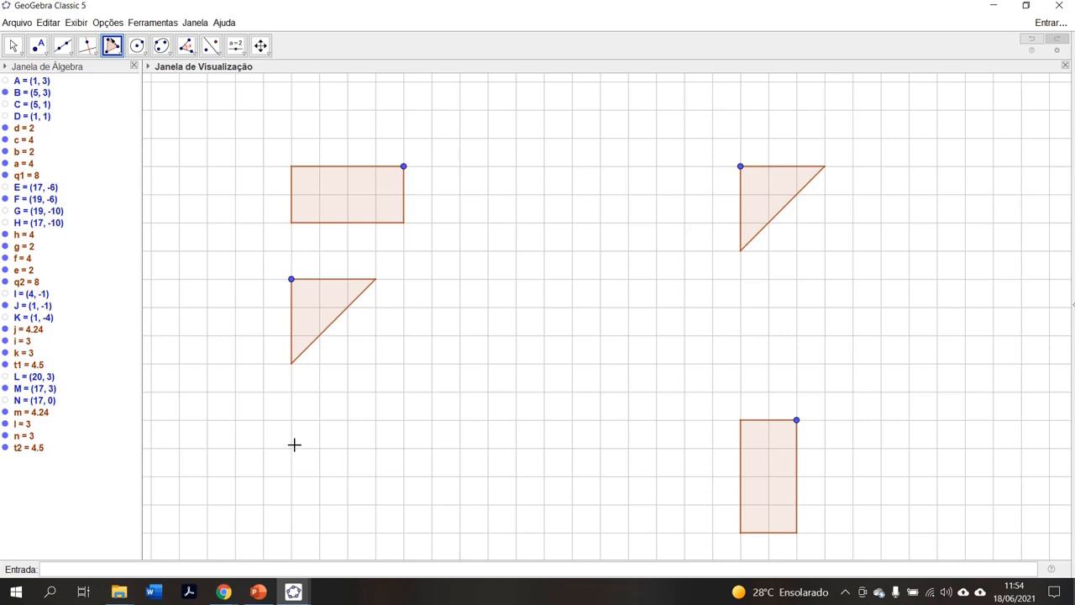
left_click(292, 476)
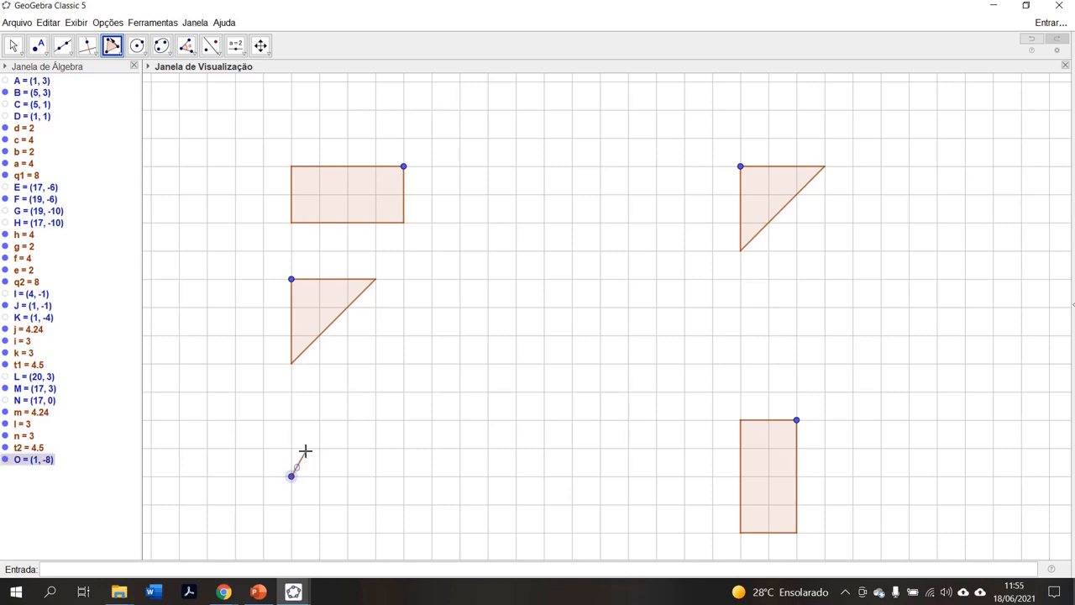
left_click(319, 420)
left_click(347, 476)
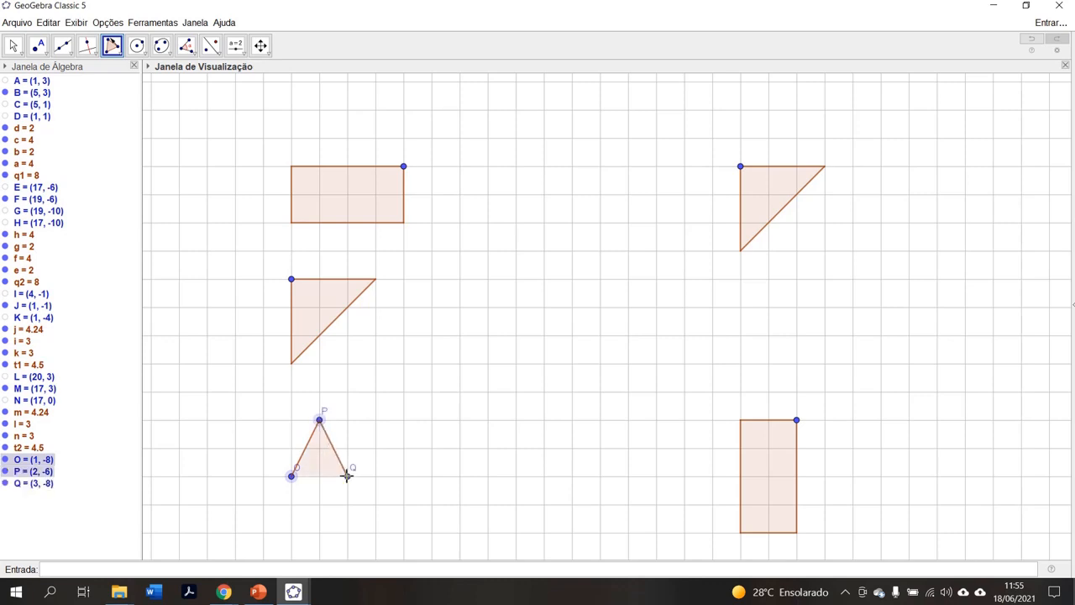
left_click(319, 532)
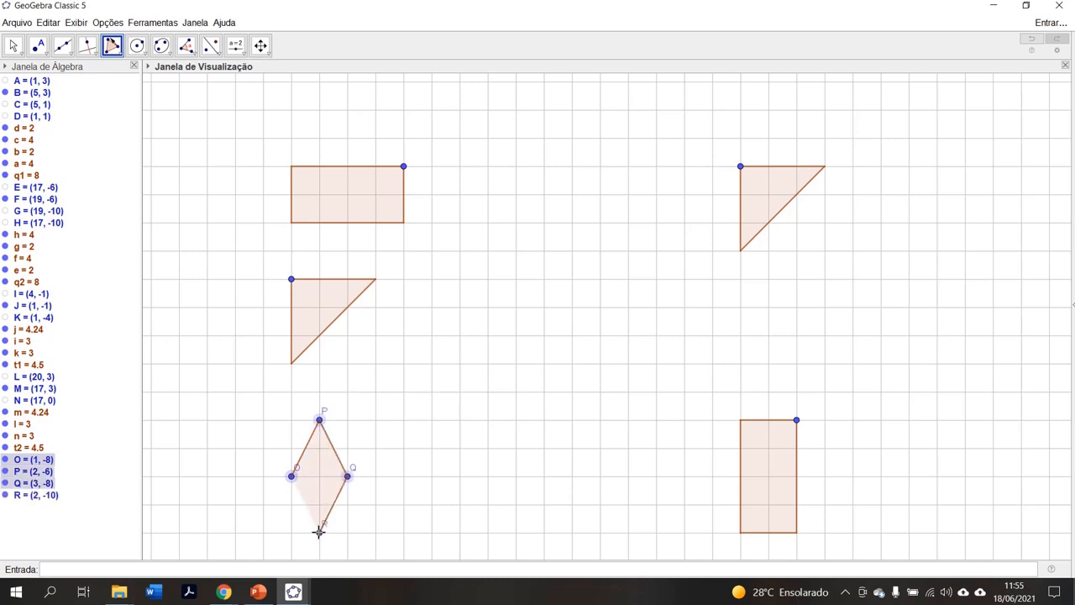
left_click(292, 476)
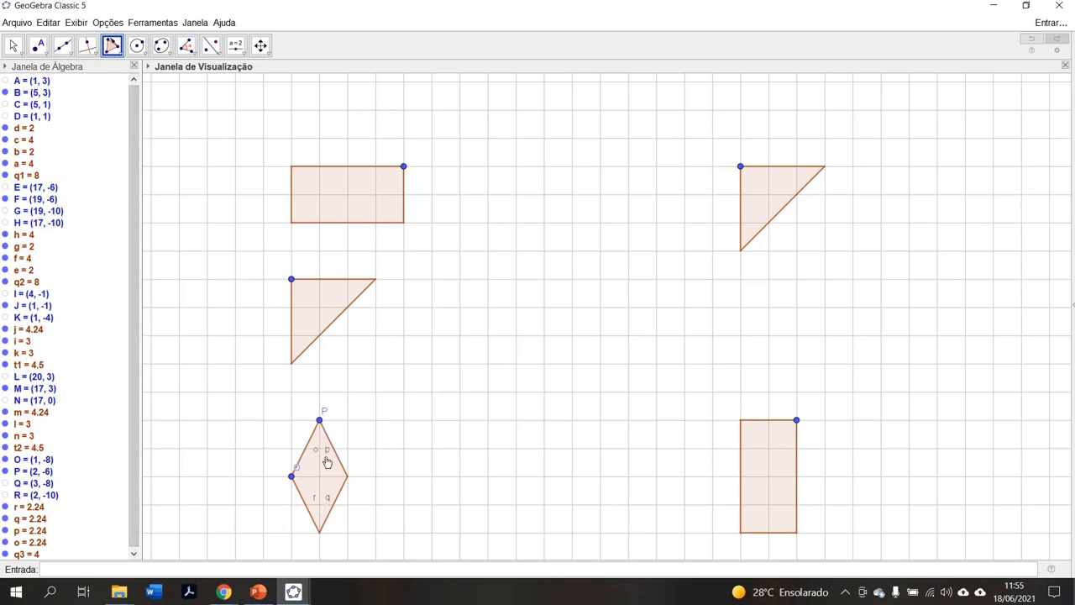
Switch to the Move tool and hide vertex O of the rhombus, keeping vertex P shown
left_click(13, 46)
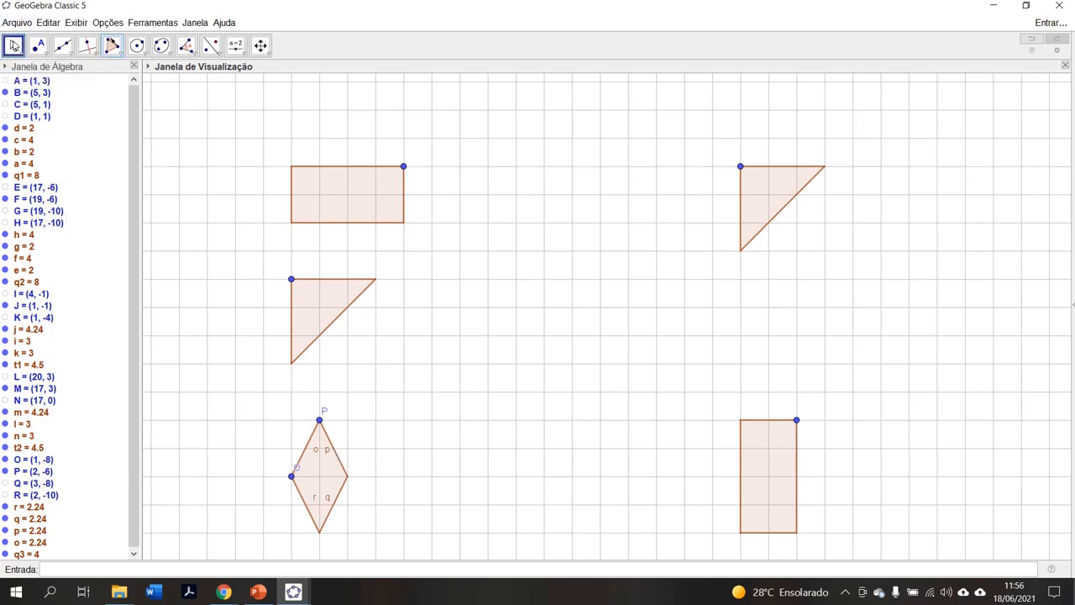
left_click(14, 47)
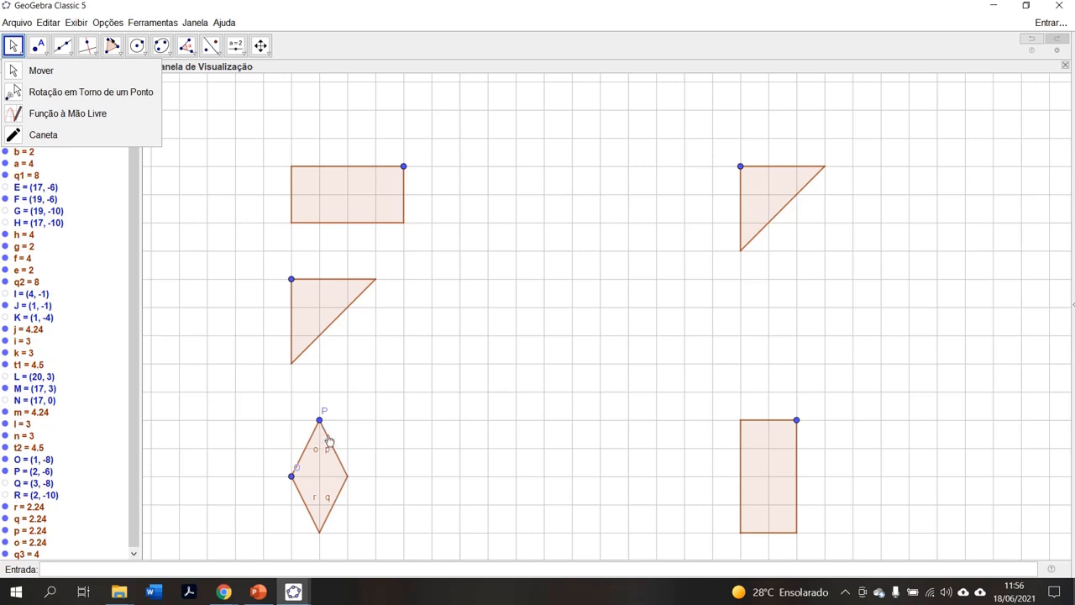
mouse_move(293, 484)
left_mouse_down()
mouse_move(281, 479)
mouse_move(290, 482)
left_mouse_up()
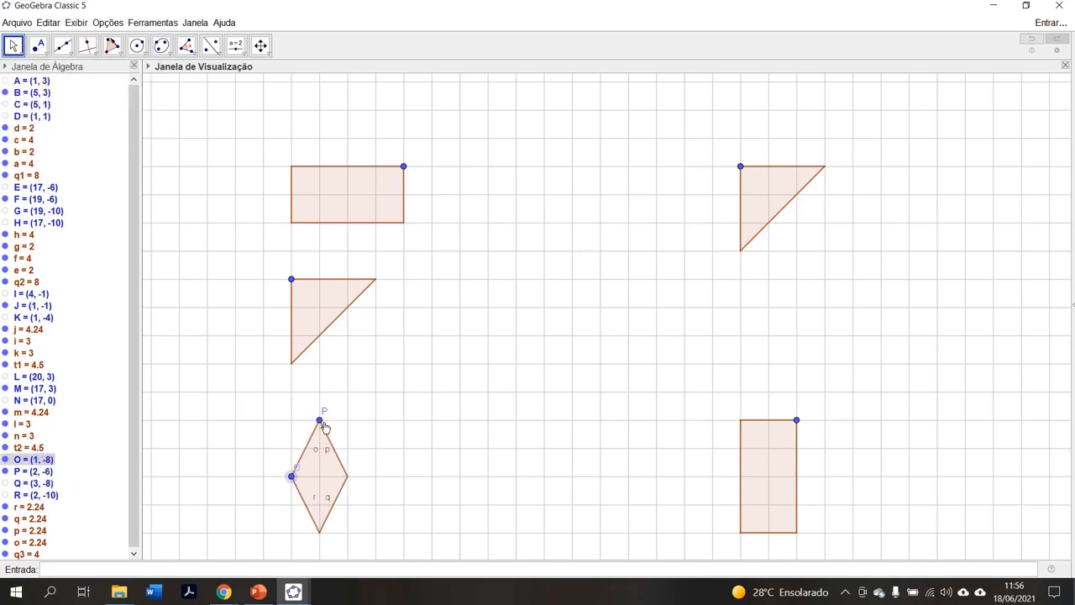
mouse_move(320, 420)
left_mouse_down()
mouse_move(341, 436)
mouse_move(320, 421)
left_mouse_up()
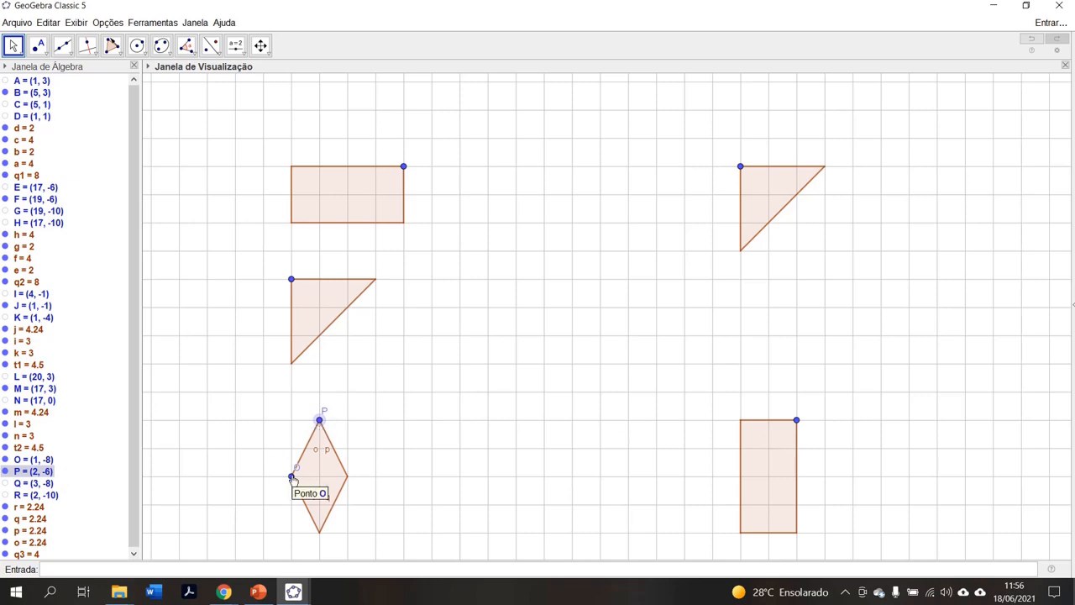
left_click(292, 478)
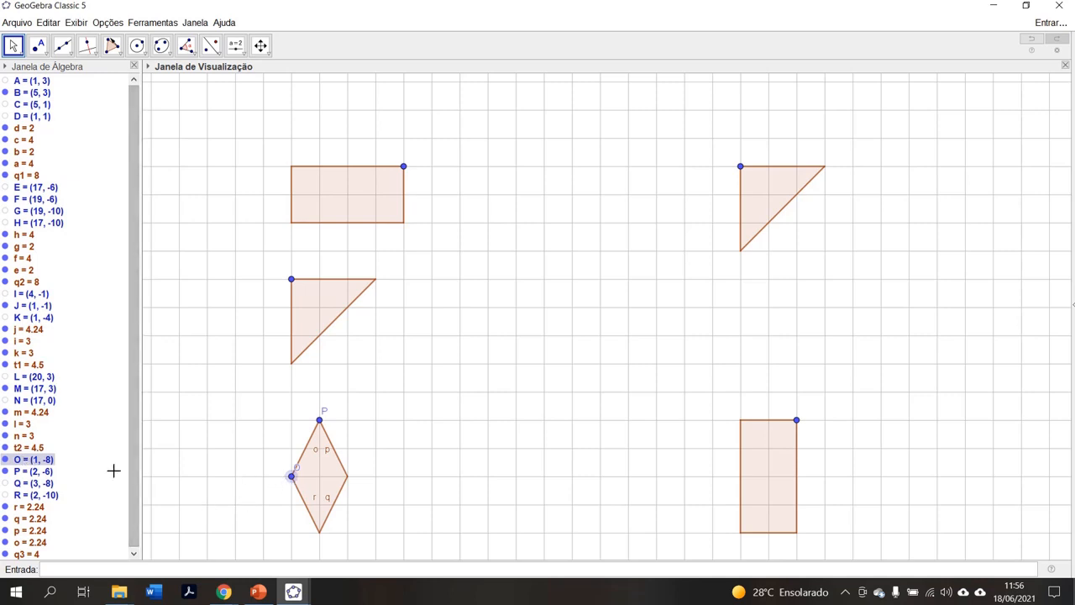
left_click(5, 459)
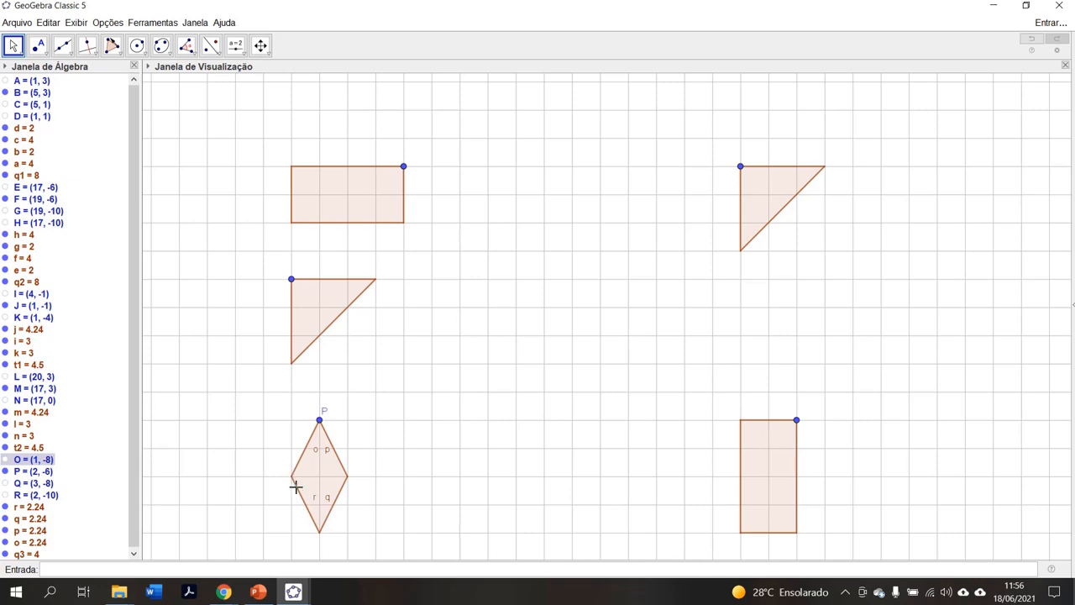
left_click_drag(357, 458, 361, 451)
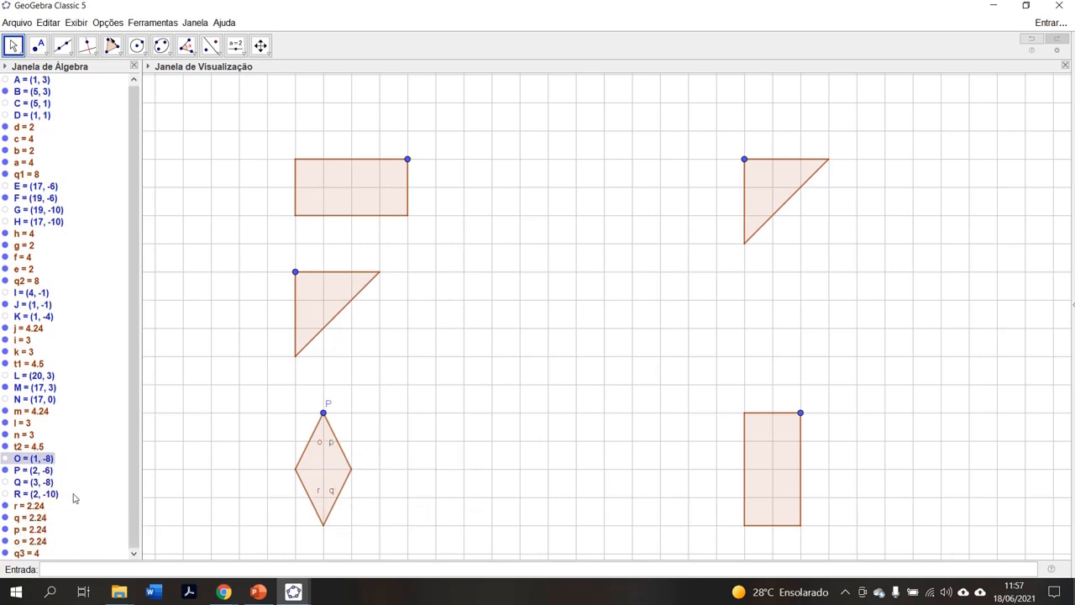
Hide the labels of sides r, q, p and o of the rhombus
left_click(29, 509, "ctrl")
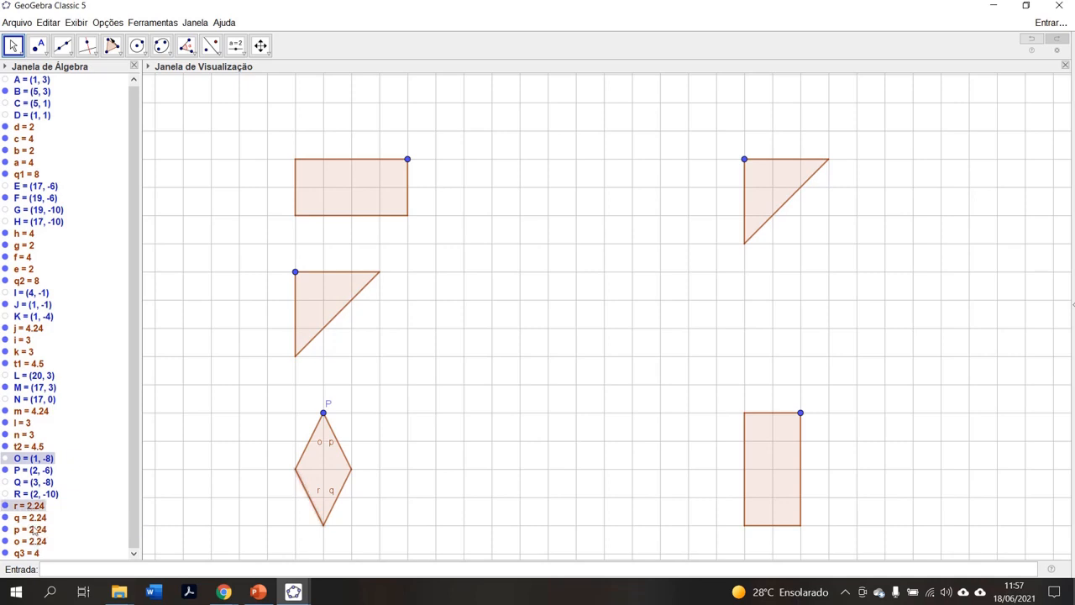
left_click(37, 519, "ctrl")
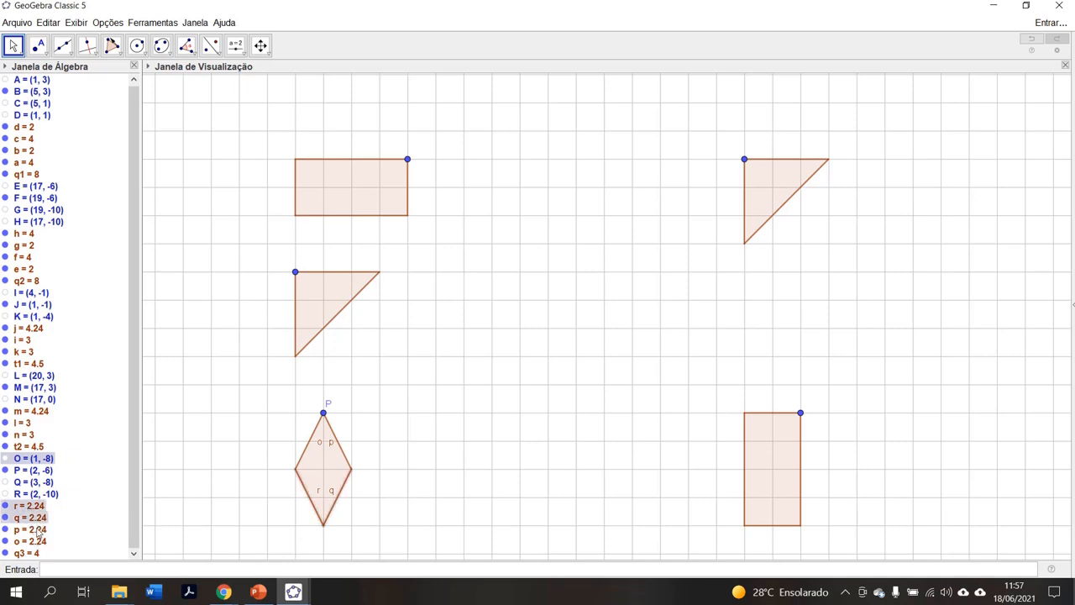
left_click(37, 530, "ctrl")
left_click(37, 542, "ctrl")
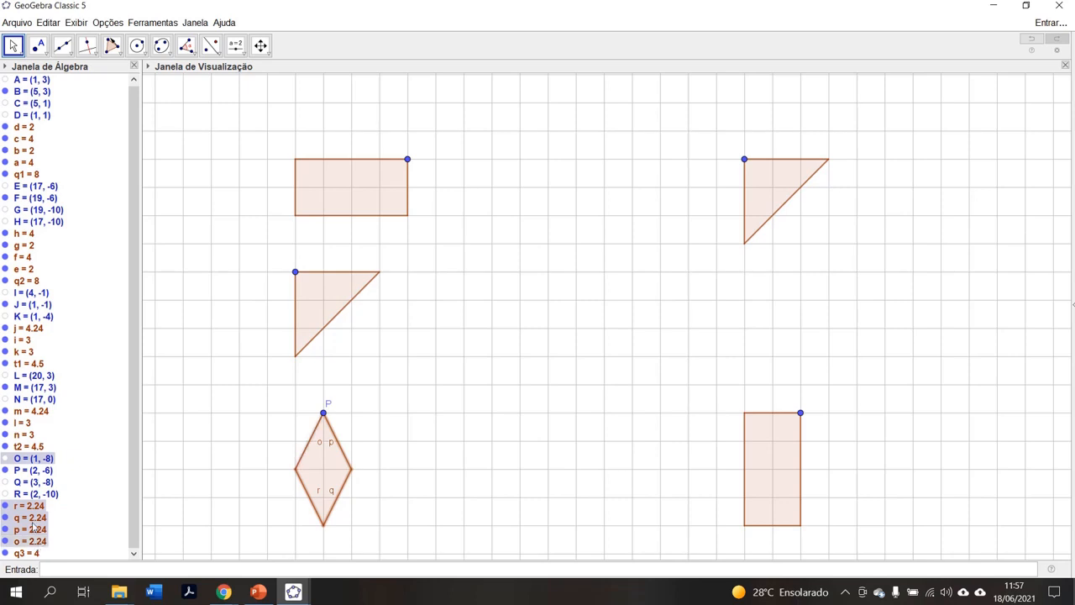
right_click(31, 525)
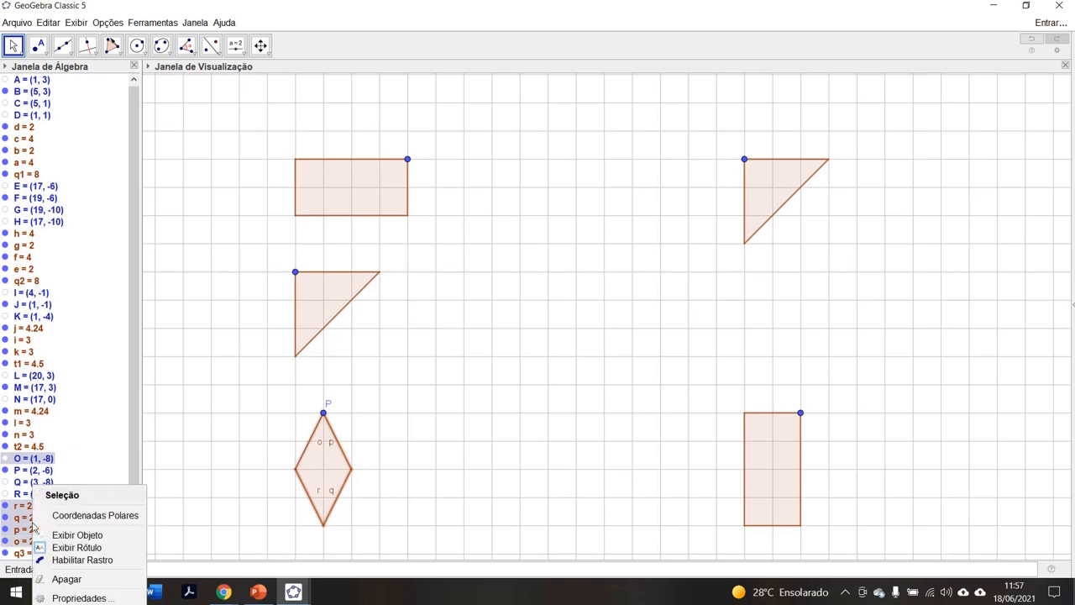
left_click(80, 547)
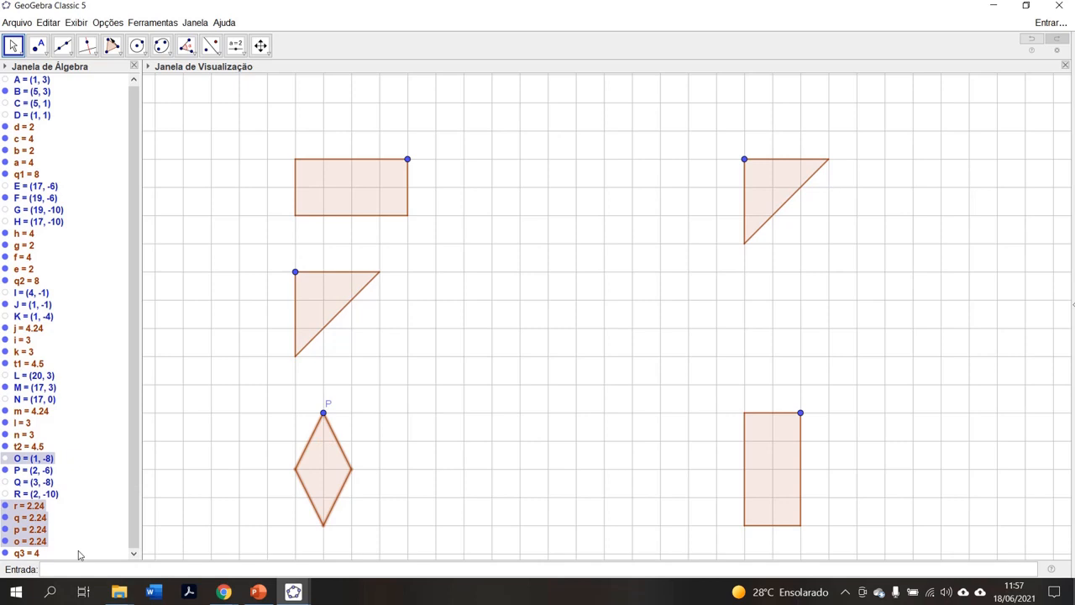
Hide the label of the rhombus's top vertex P
left_click(324, 415)
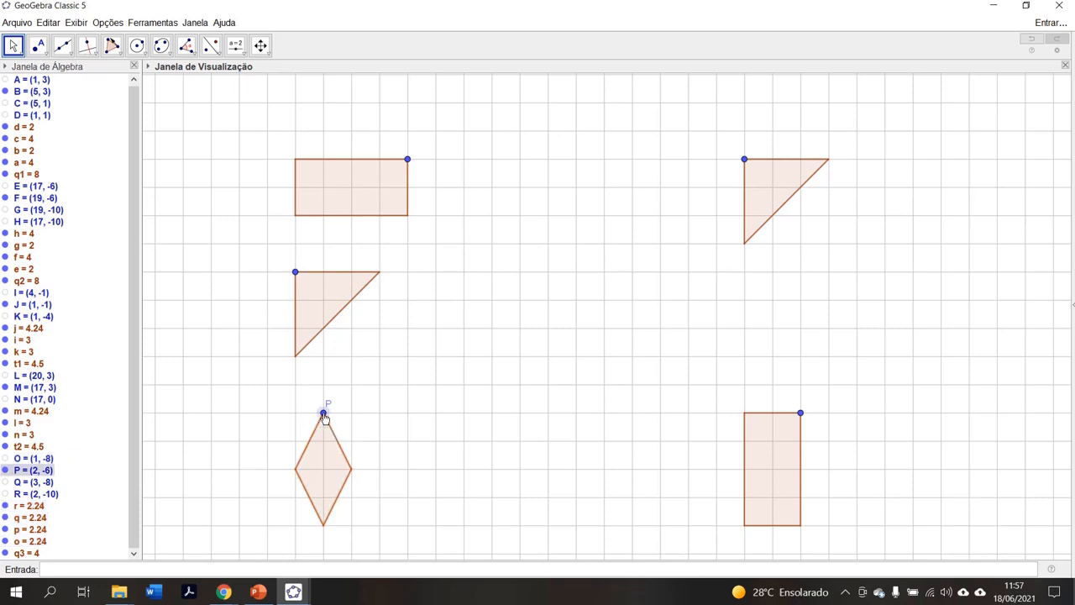
right_click(324, 414)
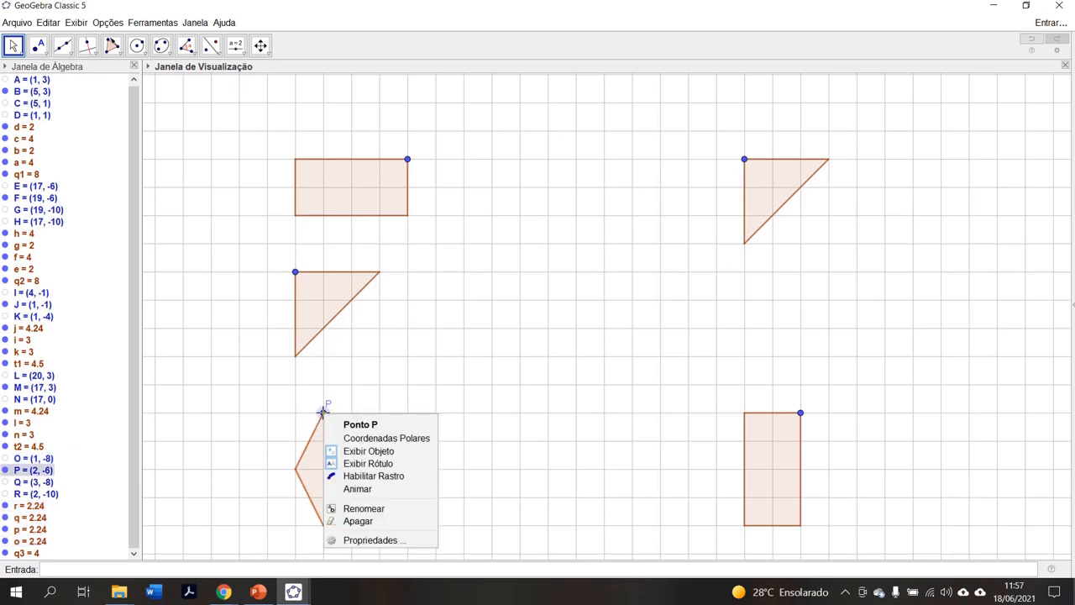
left_click(363, 467)
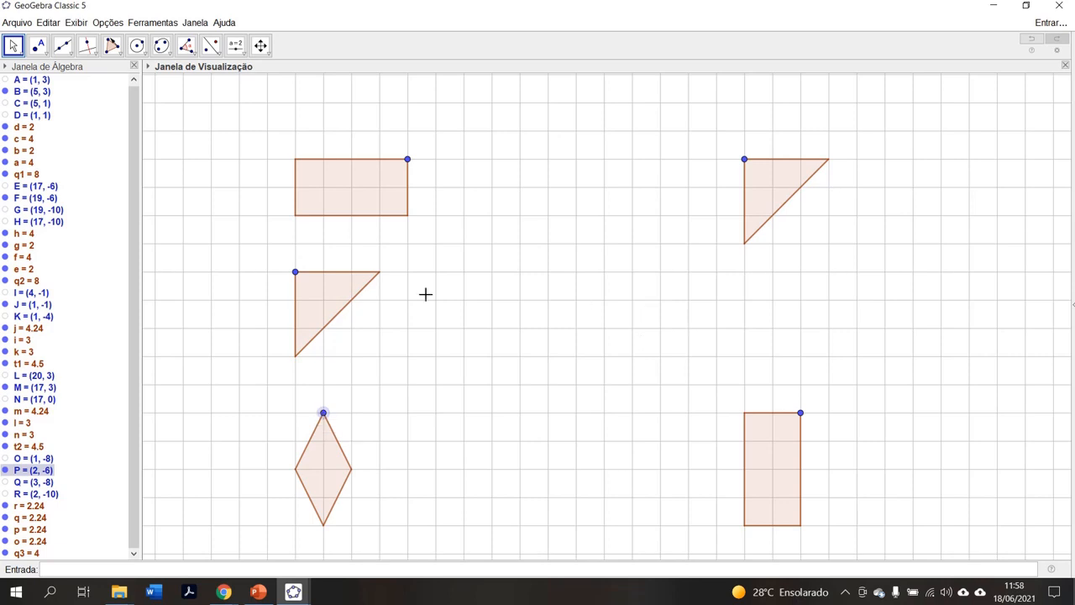
Draw a second rigid rhombus between the upper triangle and the tall rectangle, with vertices (16, -3), (18, -2), (20, -3) and (18, -4)
left_click(113, 46)
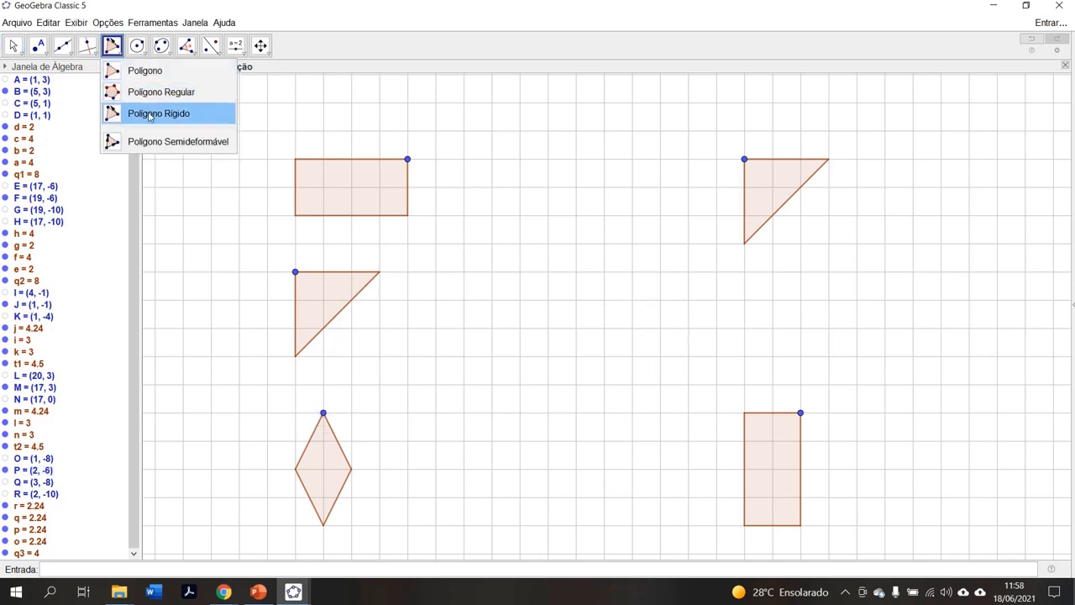
left_click(149, 116)
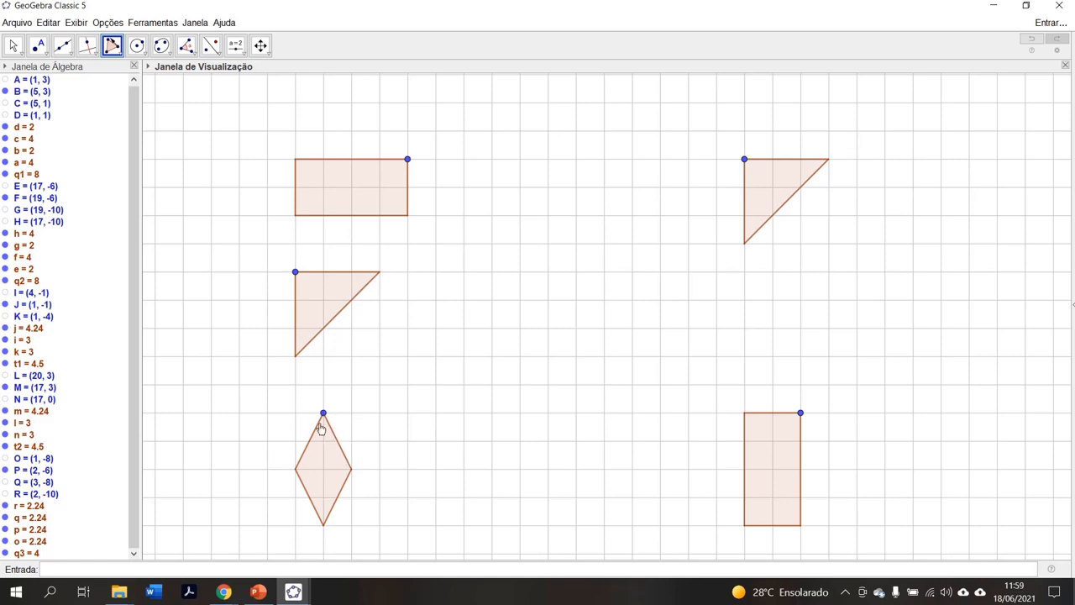
left_click(715, 327)
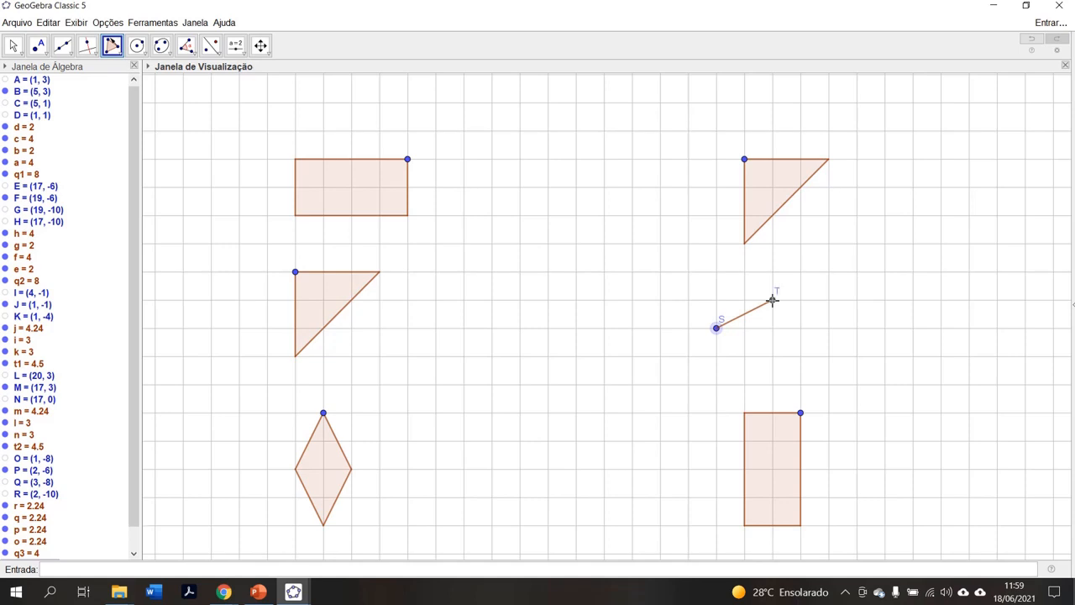
left_click(772, 300)
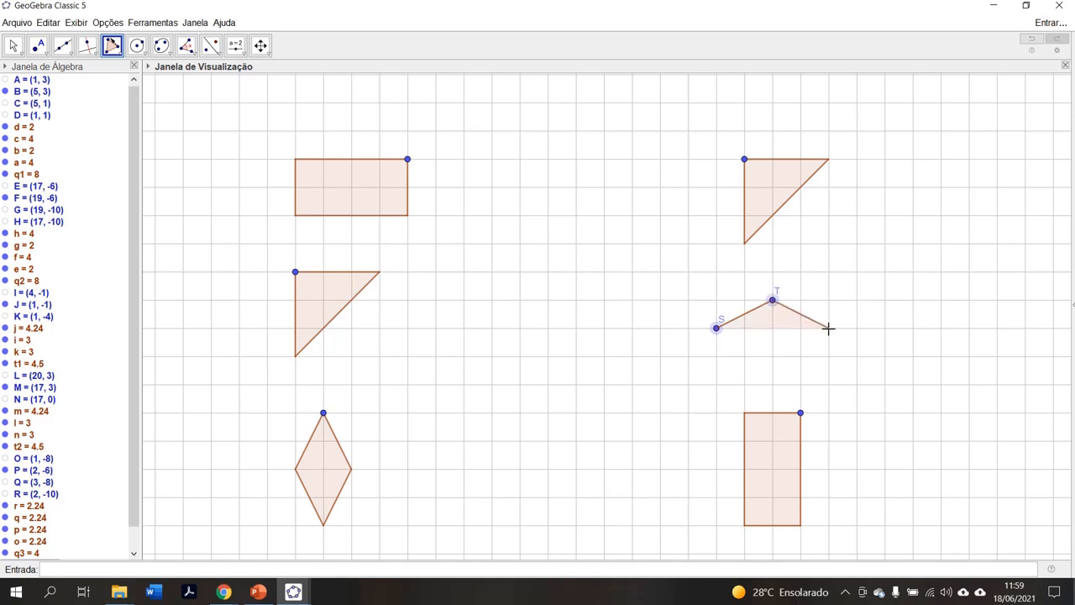
left_click(828, 328)
left_click(773, 356)
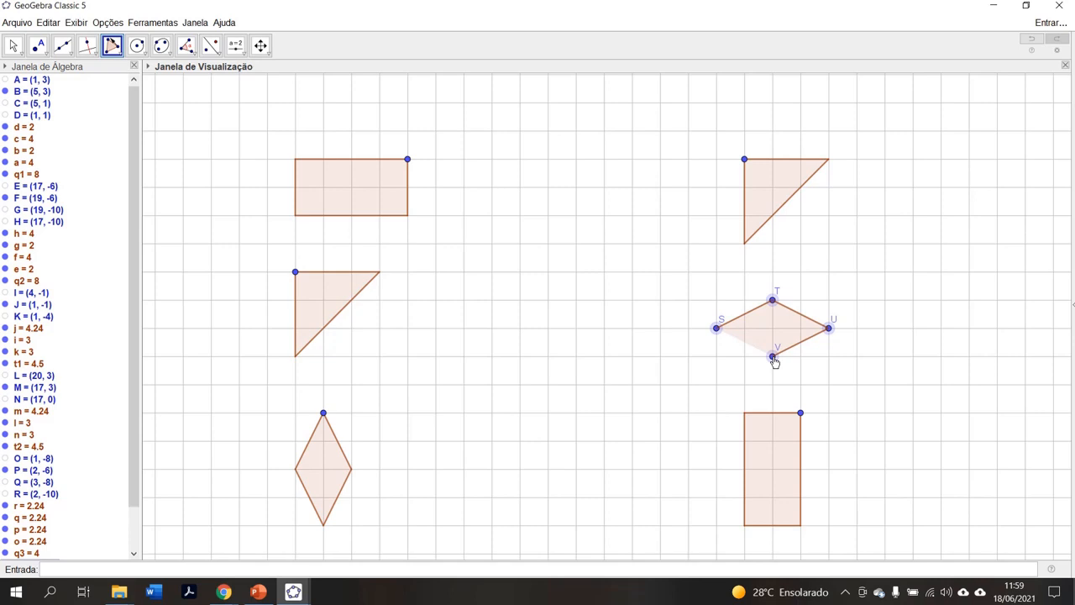
left_click(716, 330)
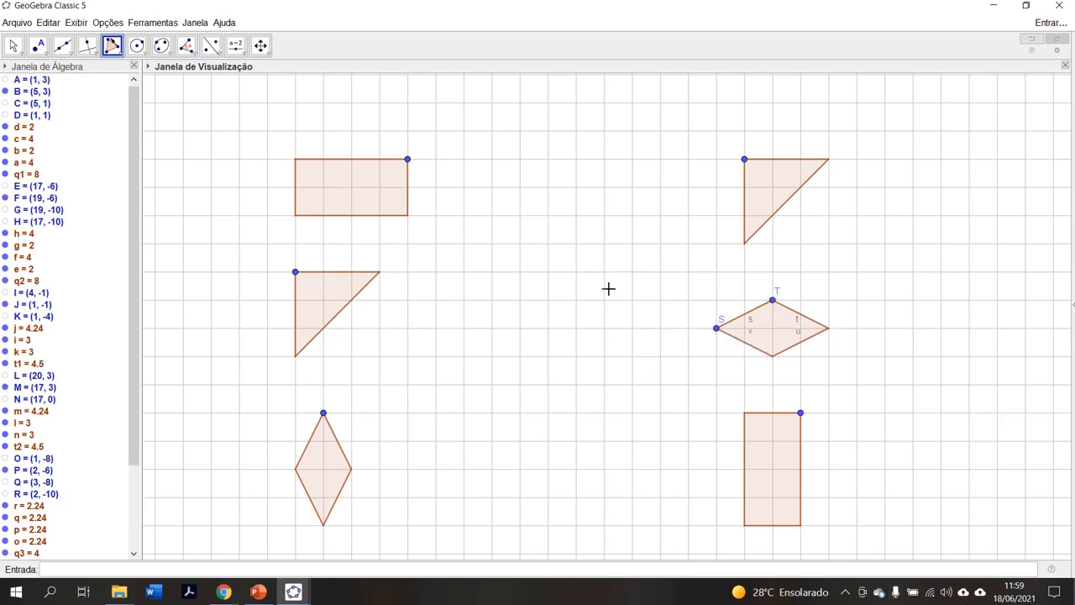
left_click(715, 327)
key("Escape")
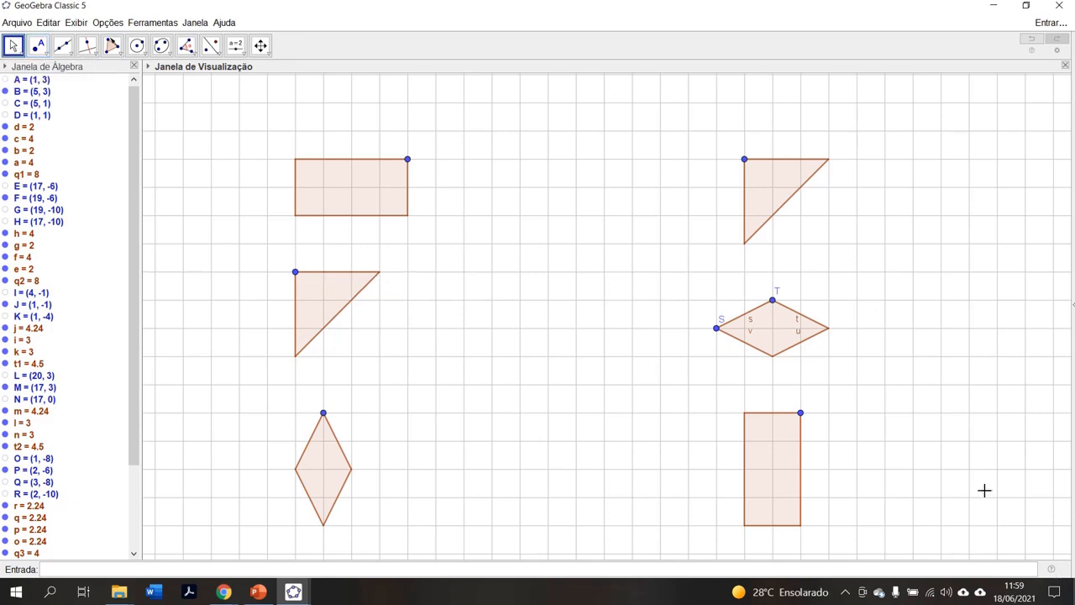
Hide the label of vertex T at the top of the new rhombus
mouse_move(773, 301)
left_mouse_down()
mouse_move(756, 296)
mouse_move(771, 308)
left_mouse_up()
right_click(772, 304)
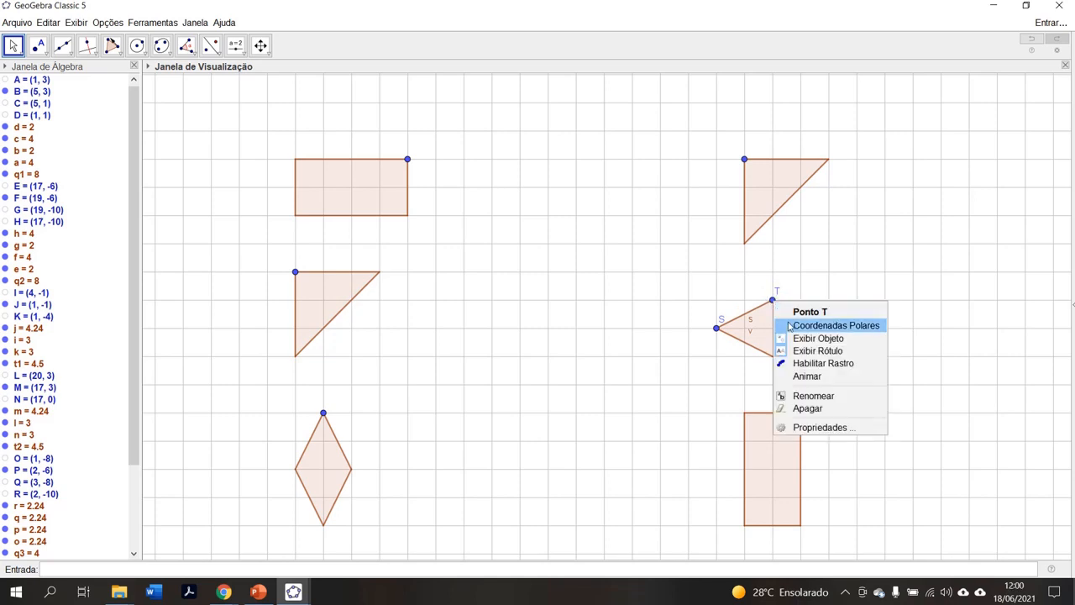
left_click(809, 351)
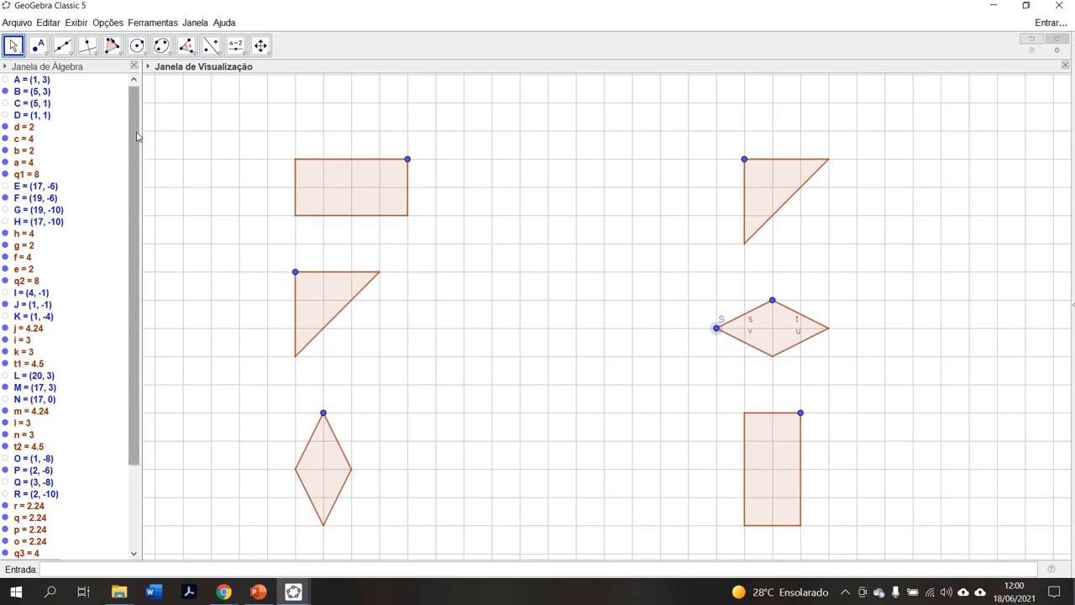
Hide point S of the new rhombus and the labels of its sides v, u, t and s
left_click_drag(137, 136, 108, 322)
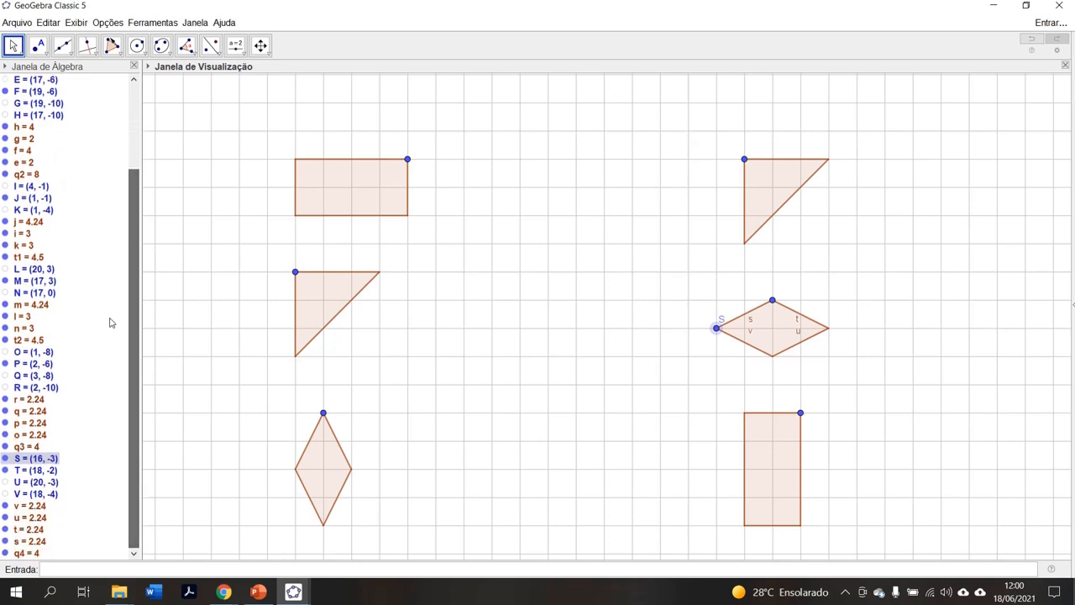
left_click(6, 459)
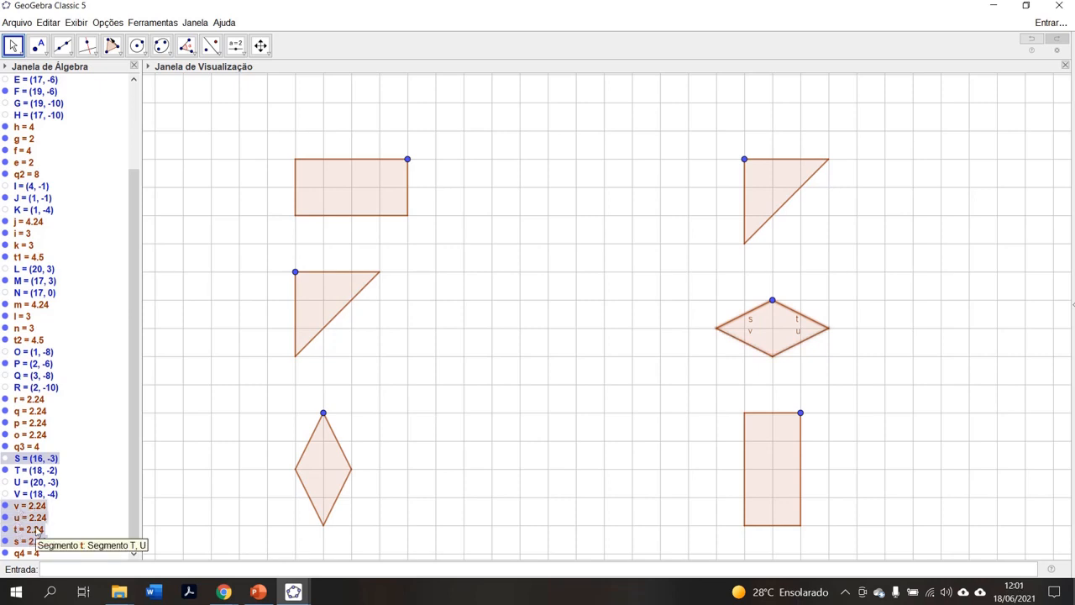
right_click(38, 529)
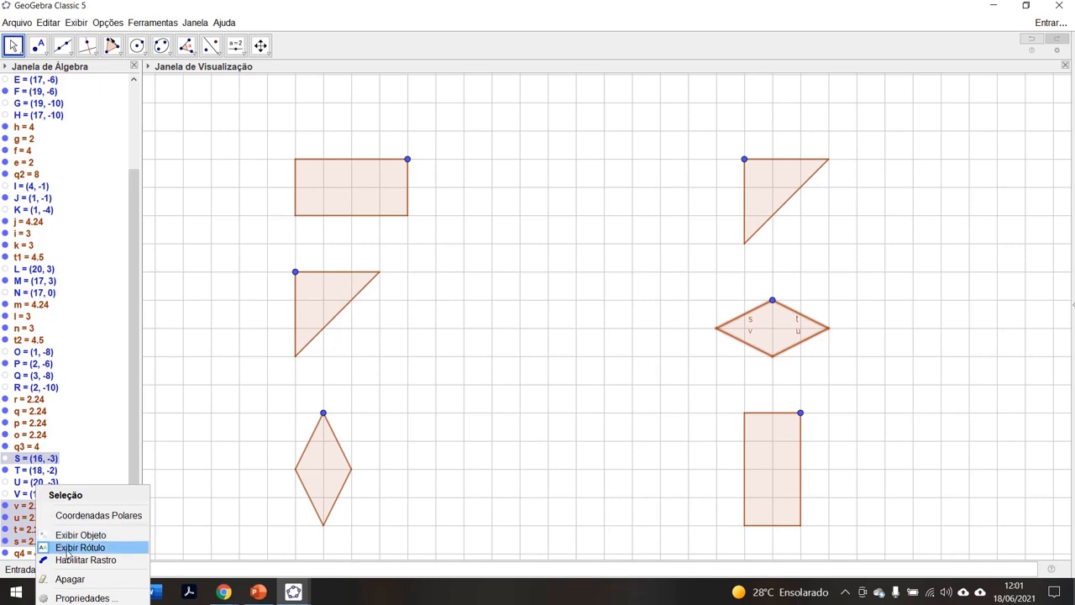
left_click(67, 548)
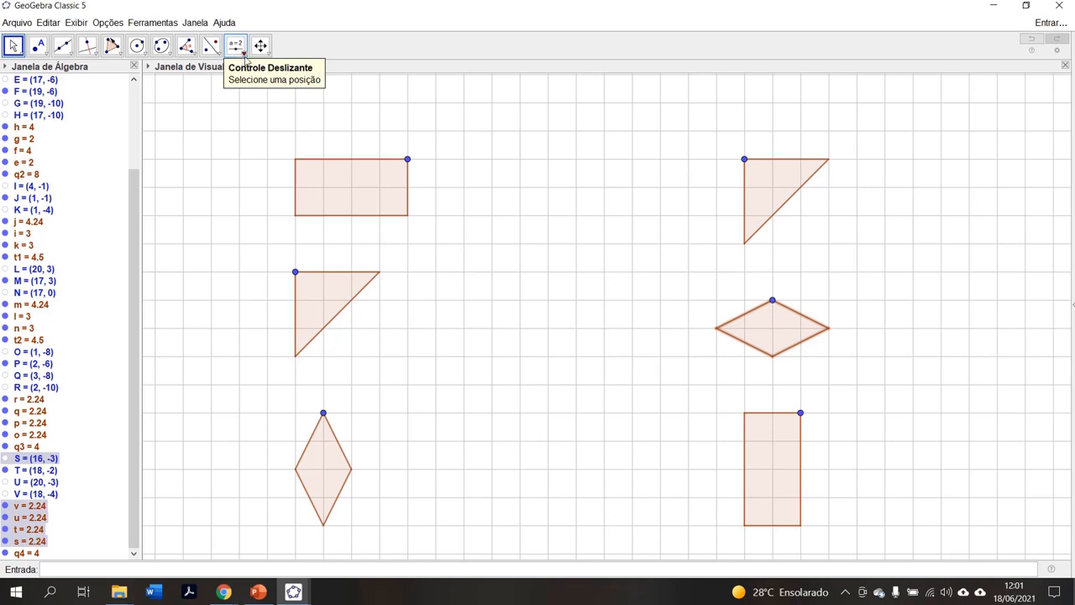
Start a text object above the first rectangle with the Text tool and enter "Verifique"
left_click(243, 55)
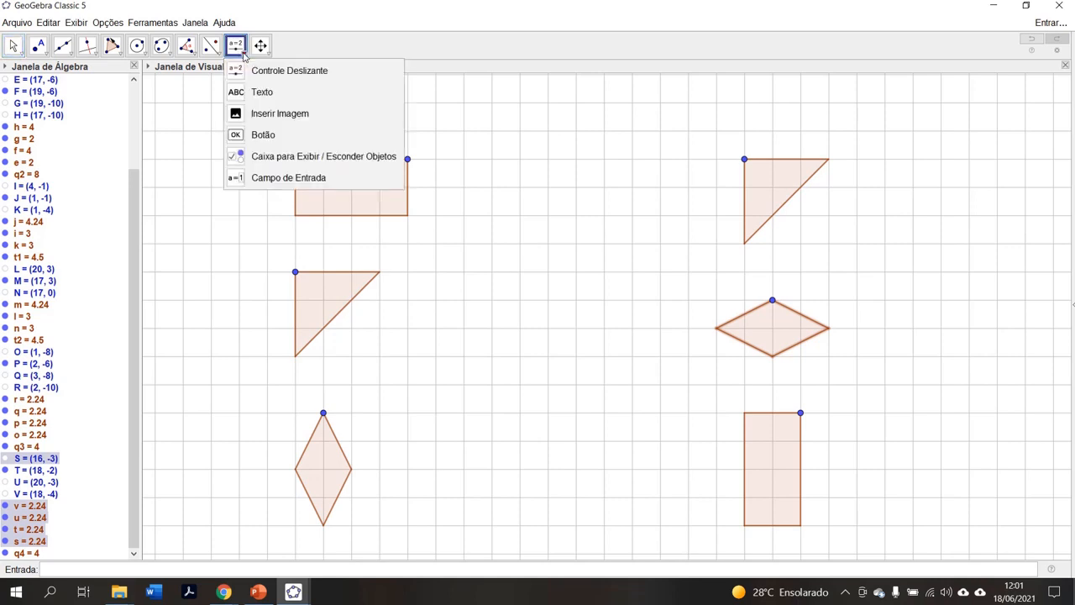
left_click(253, 93)
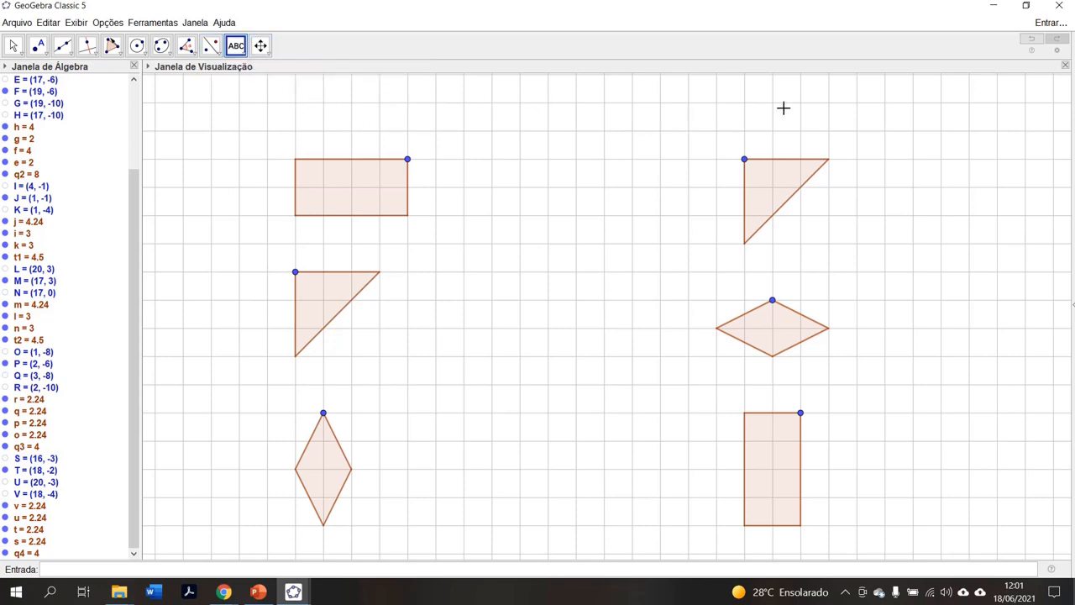
left_click(331, 109)
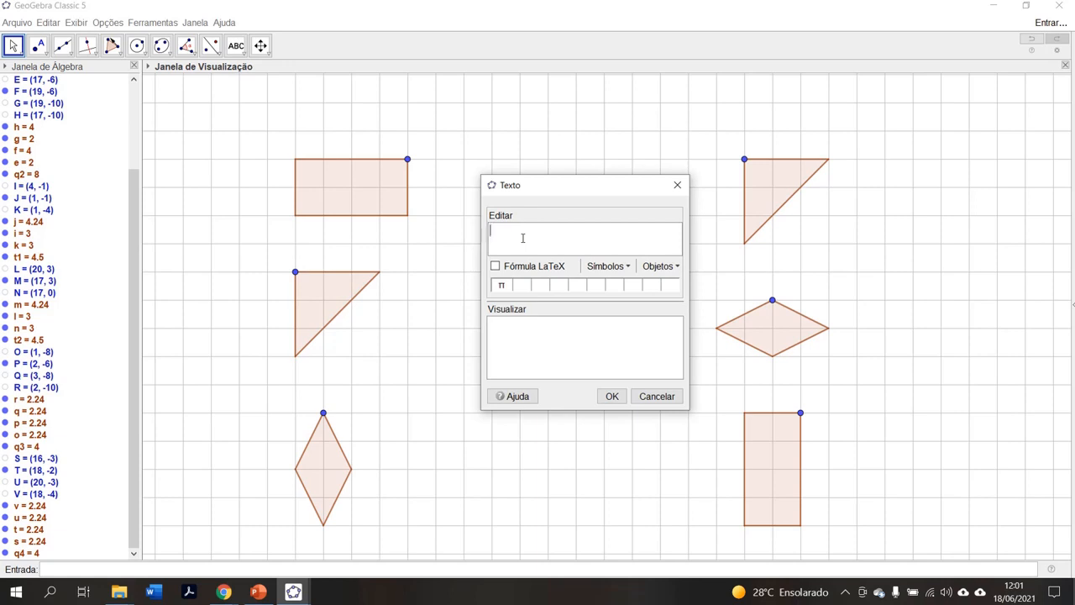
type("Verifique")
Switch to PowerPoint, copy the Atividade 1 statement without its heading from slide 6, and paste it into the GeoGebra text being edited
left_click_drag(428, 249, 838, 305)
key("ctrl+c")
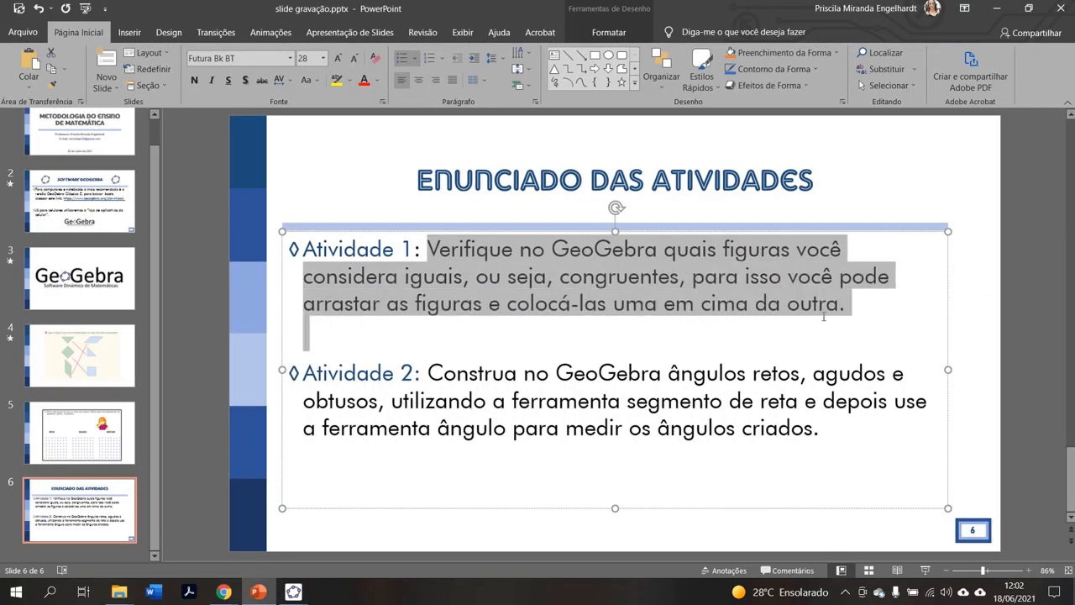
right_click(811, 267)
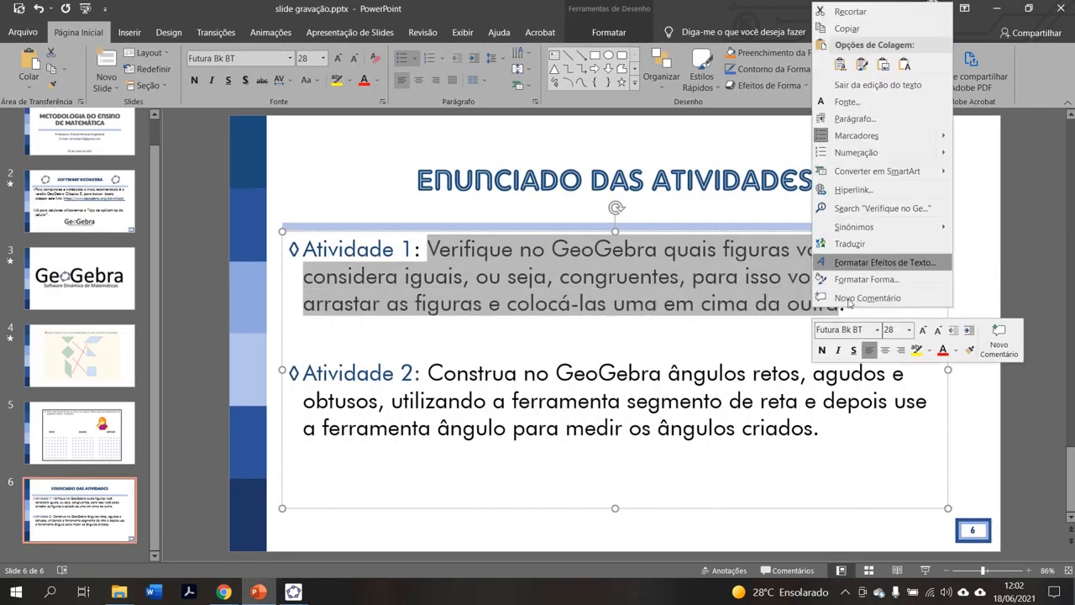
left_click(847, 30)
left_click(295, 596)
key("ctrl+v")
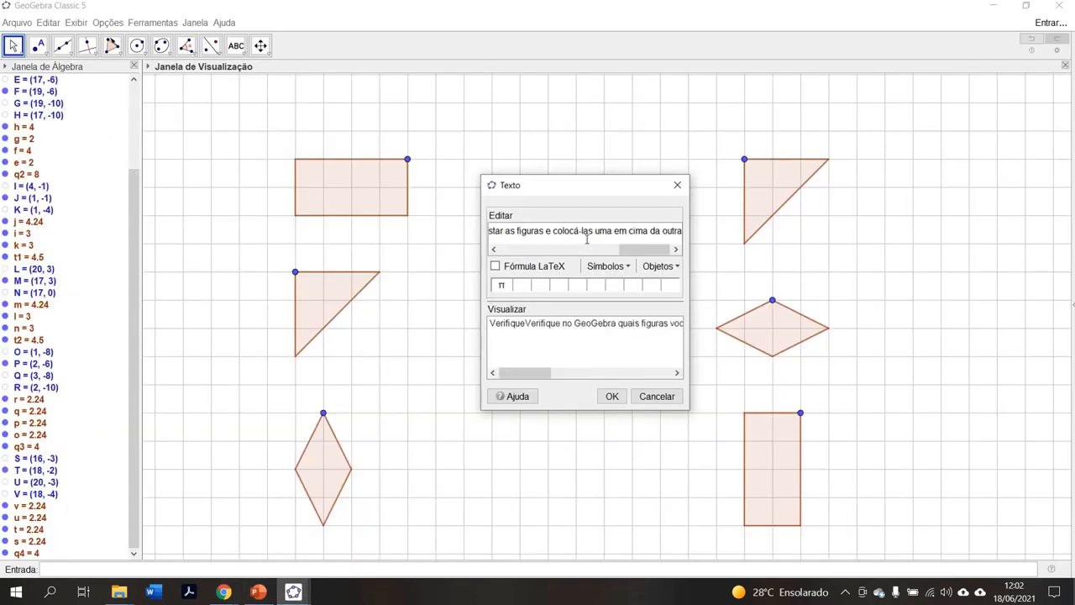
Delete the duplicated "Verifique" at the start of the statement and place the text above the shapes
left_click_drag(644, 249, 496, 252)
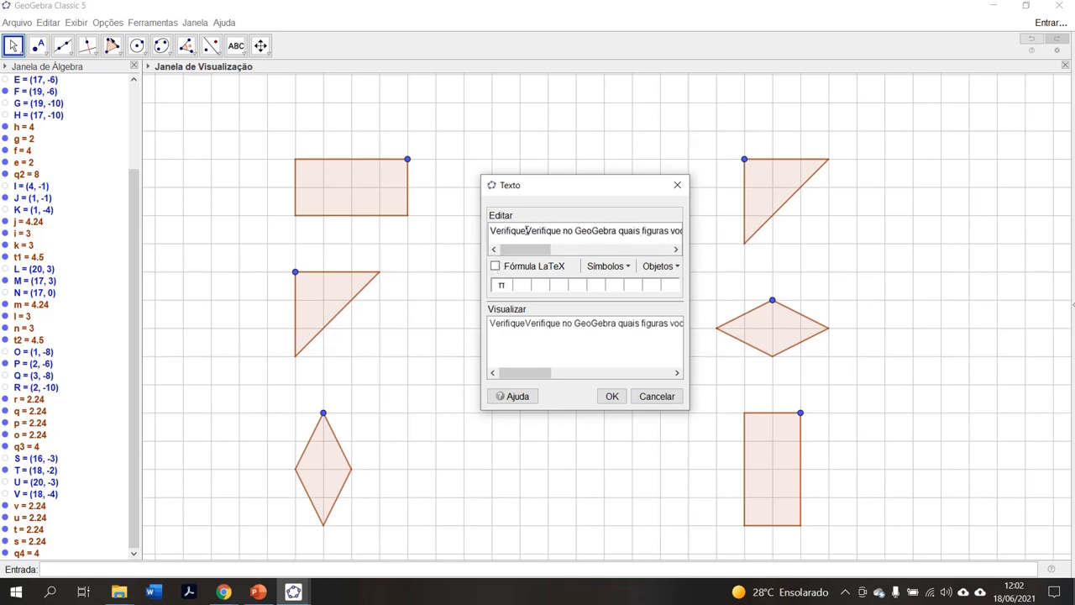
left_click(527, 230)
key("BackSpace")
key("BackSpace")
key("BackSpace")
key("BackSpace")
key("BackSpace")
key("BackSpace")
key("BackSpace")
key("BackSpace")
key("BackSpace")
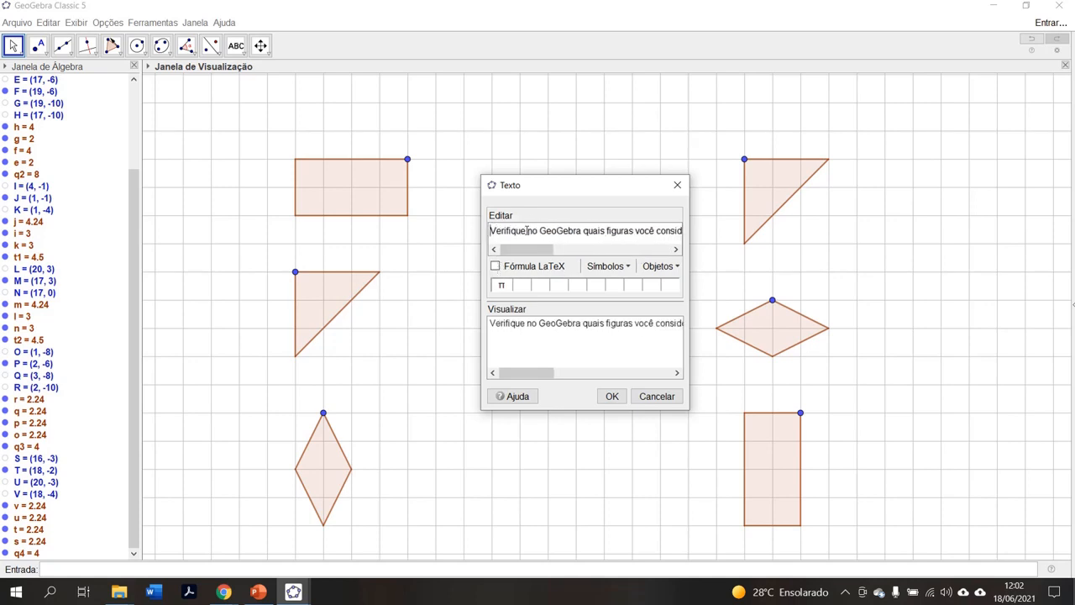
left_click(610, 396)
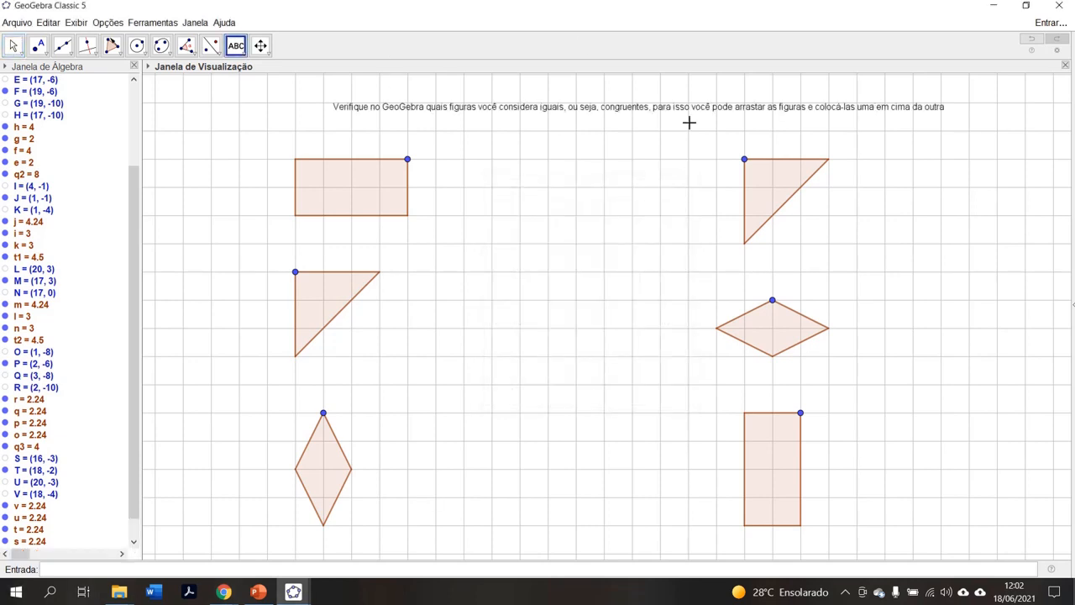
left_click(823, 110)
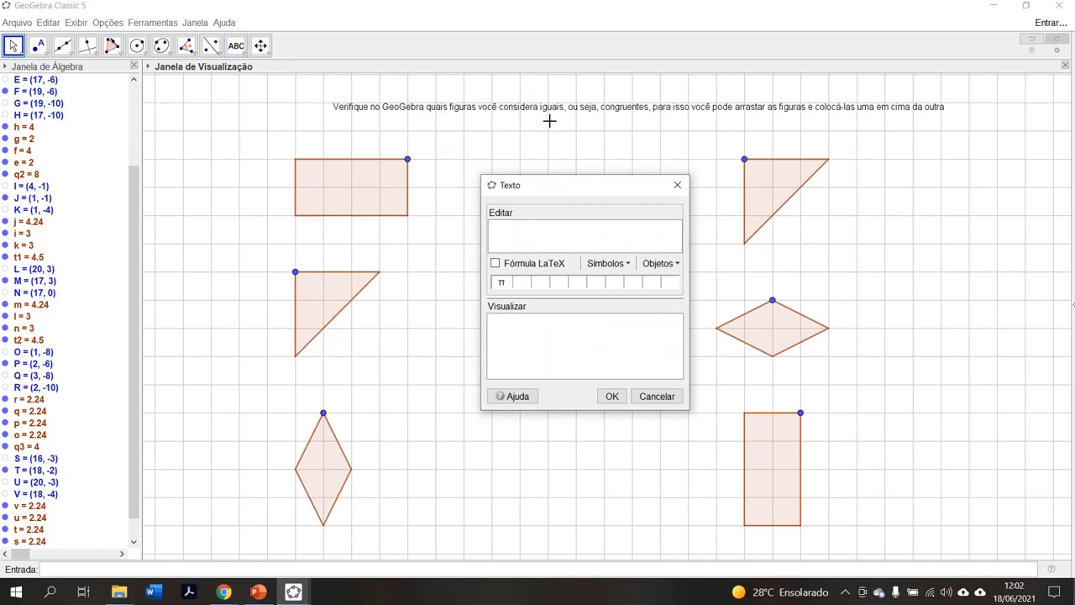
left_click(677, 185)
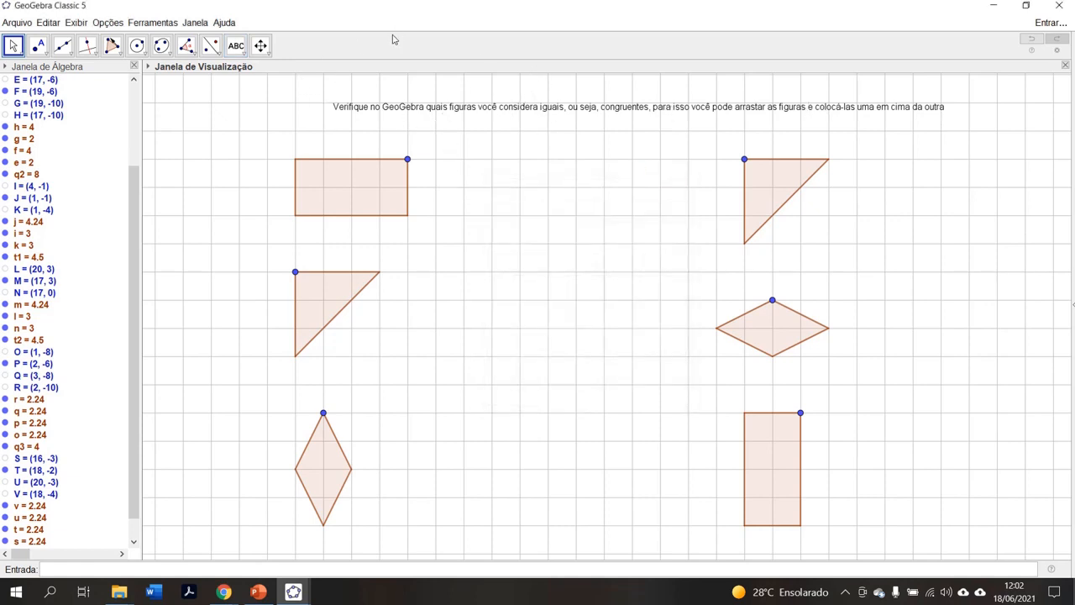
Open the statement text's properties and insert a line break before "para isso você pode arrastar"
right_click(450, 111)
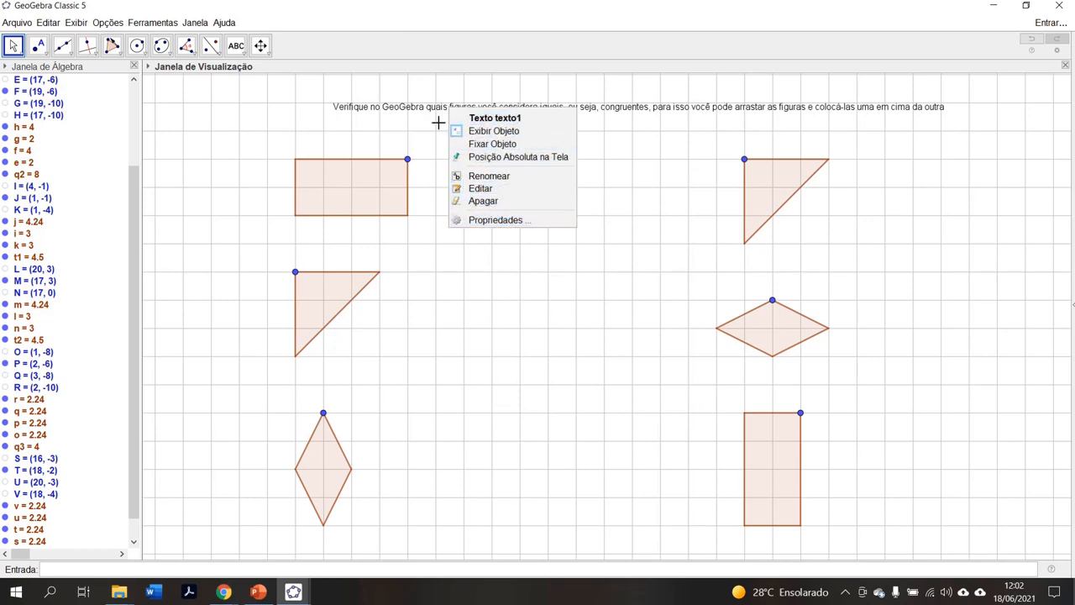
left_click(492, 220)
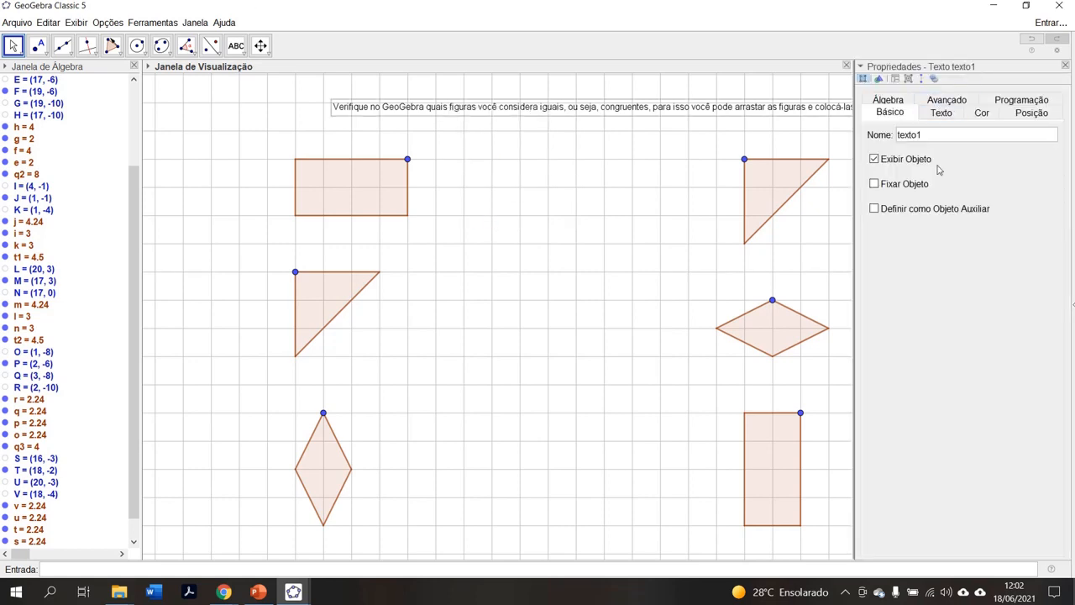
left_click(942, 115)
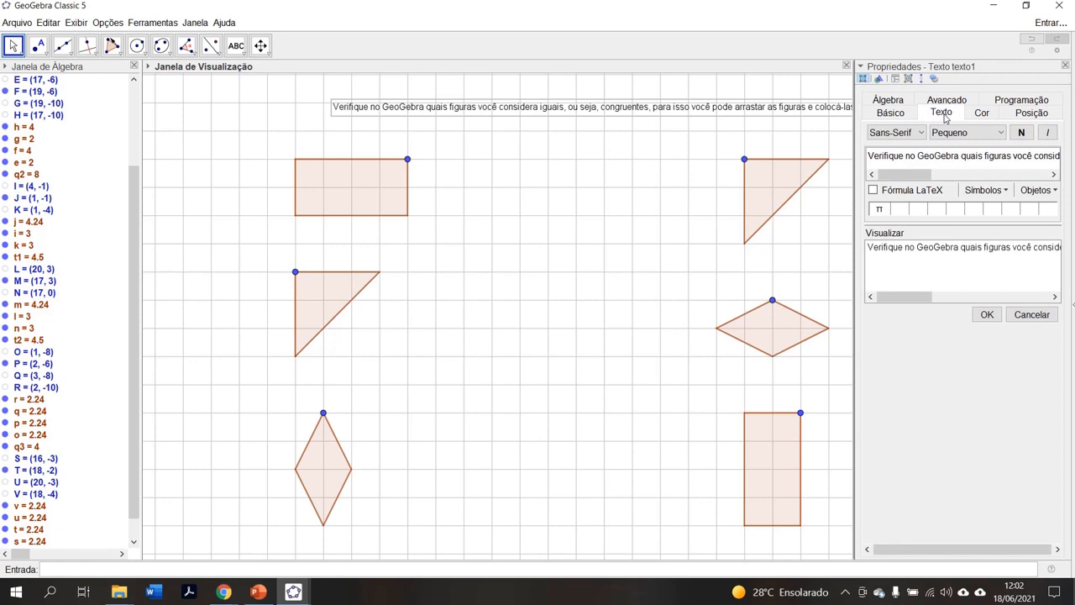
left_click(903, 155)
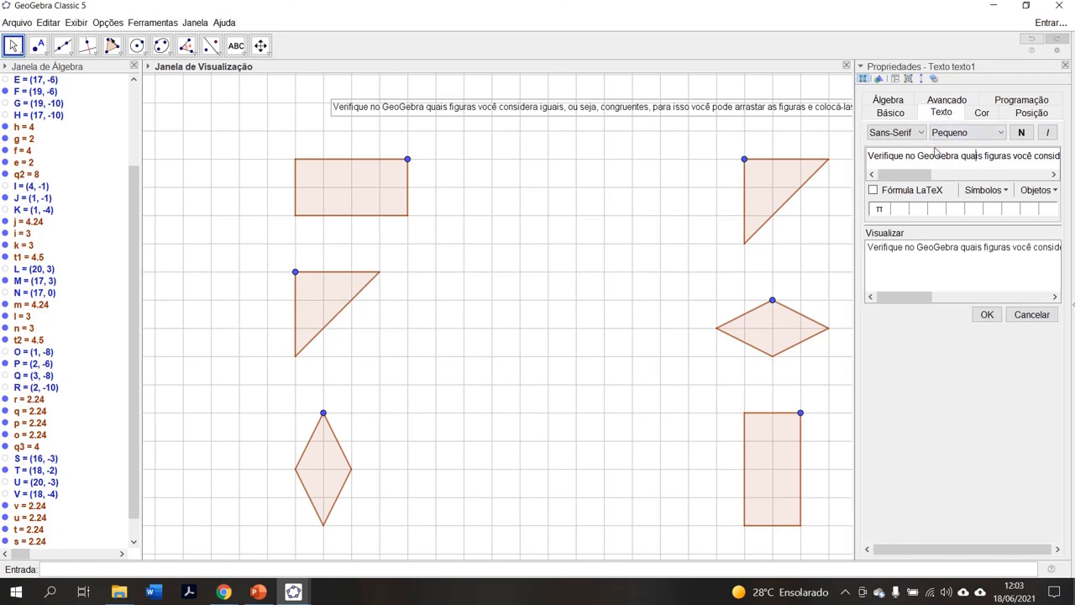
key("Right")
key("Right")
key("Right")
key("Right")
key("Right")
key("Right")
key("Right")
key("Right")
key("Right")
key("Right")
key("Right")
key("Right")
key("Right")
key("Right")
key("Right")
key("Right")
key("Right")
key("Right")
key("Right")
key("Right")
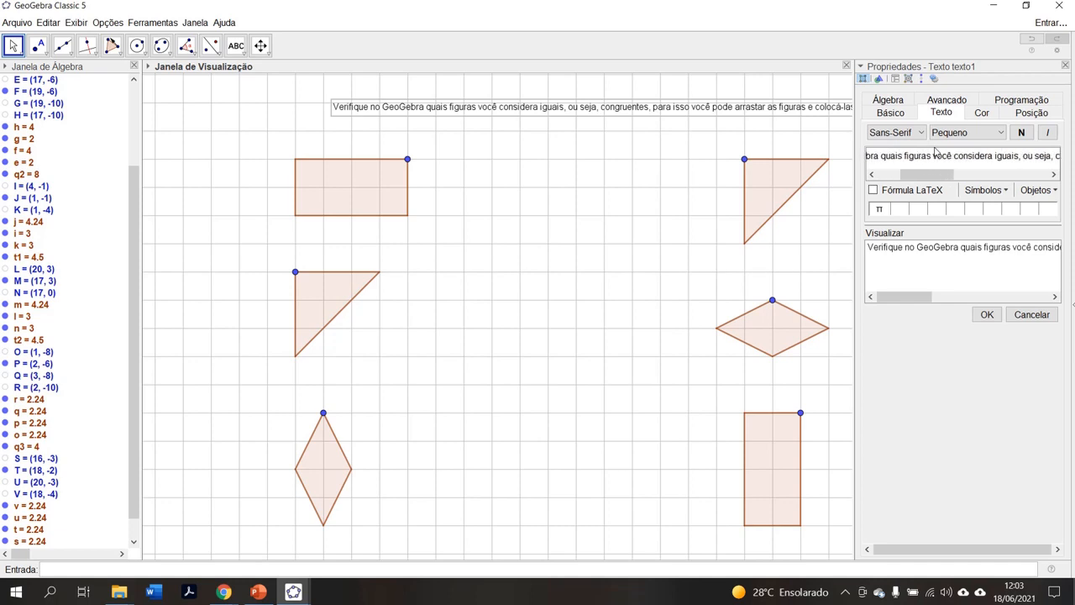
key("Right")
key("Right")
key("Right")
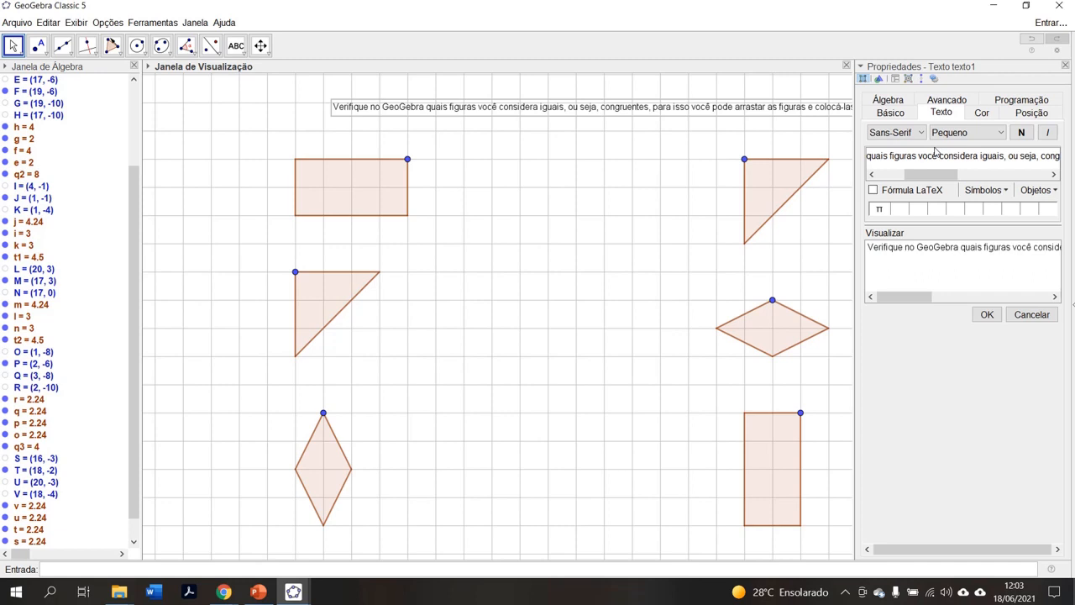
scroll(999, 158, "down", 3)
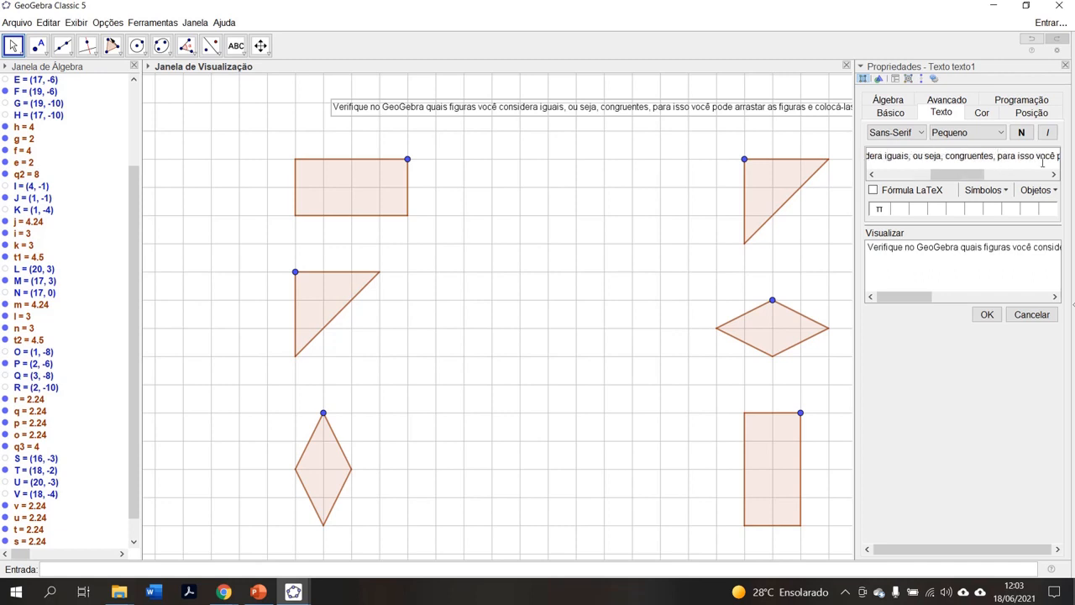
key("Return")
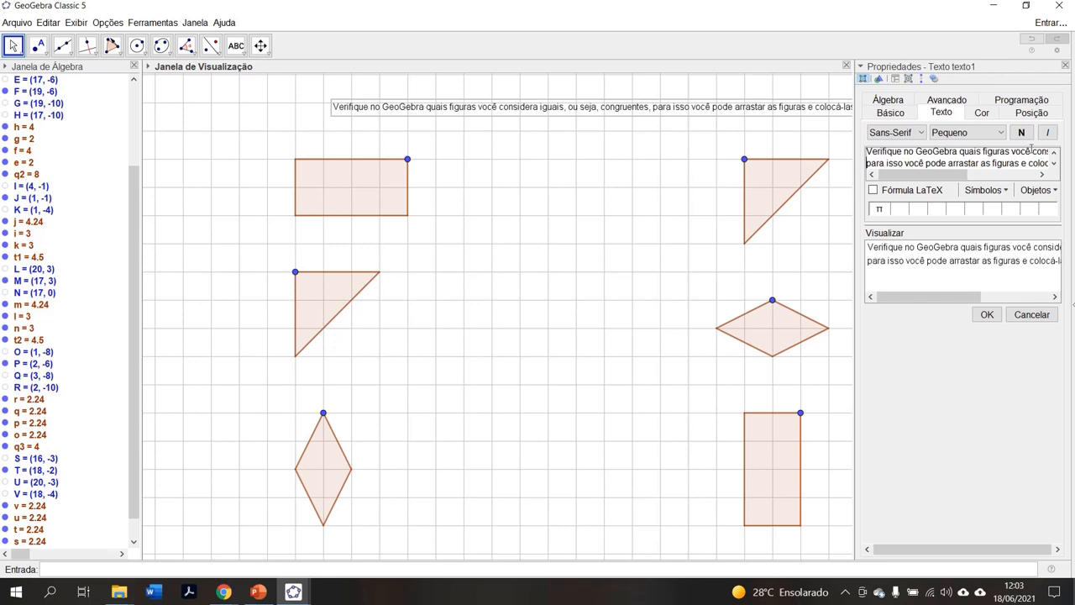
Set the statement's font size to Médio, make it bold, and apply the two-line text
left_click(999, 133)
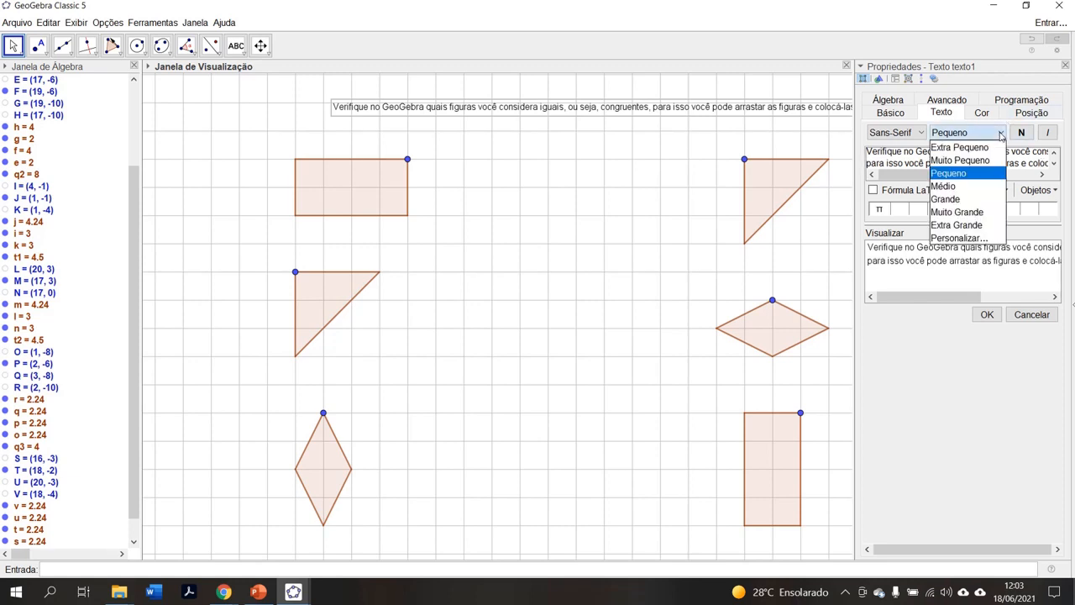
left_click(964, 192)
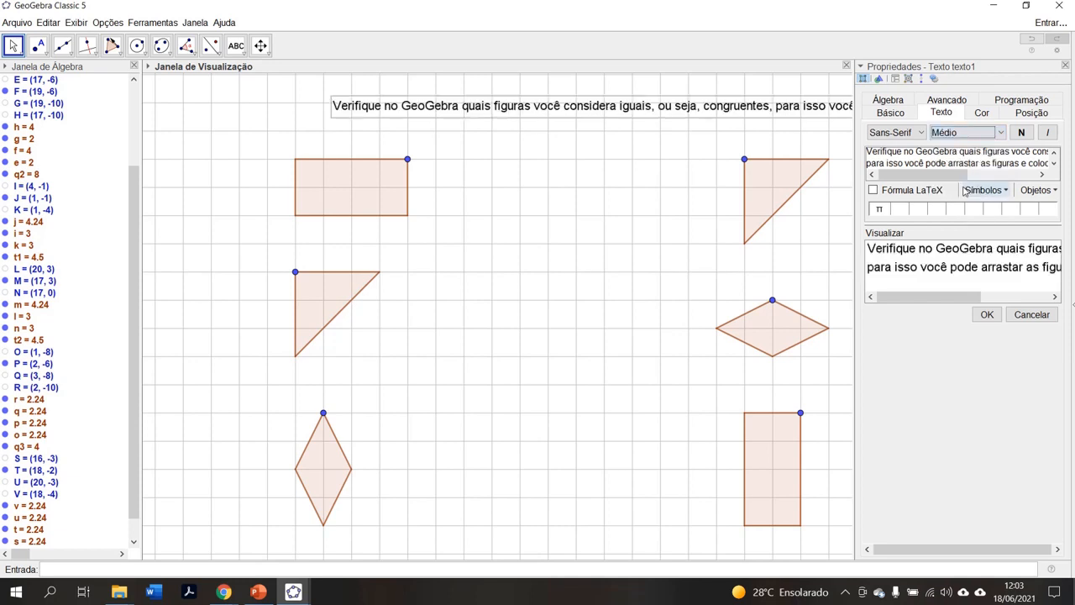
left_click(920, 133)
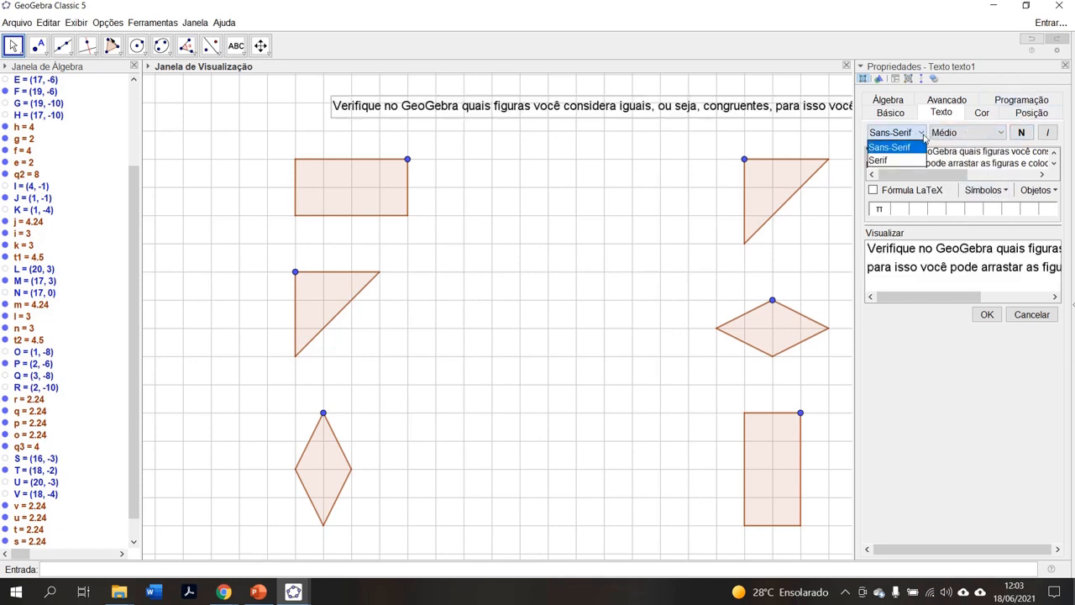
left_click(1020, 132)
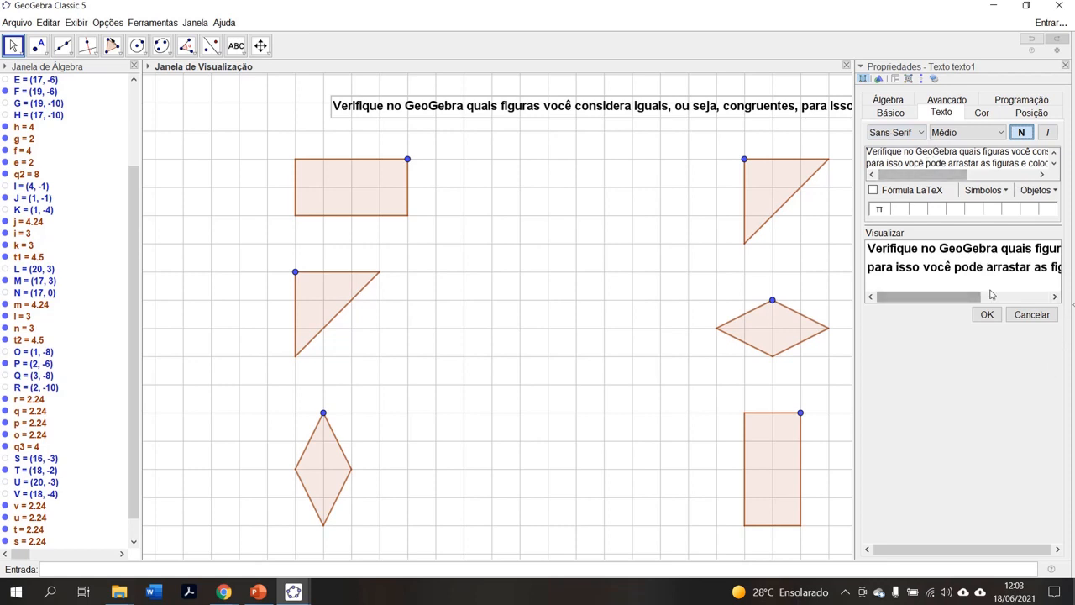
left_click(986, 315)
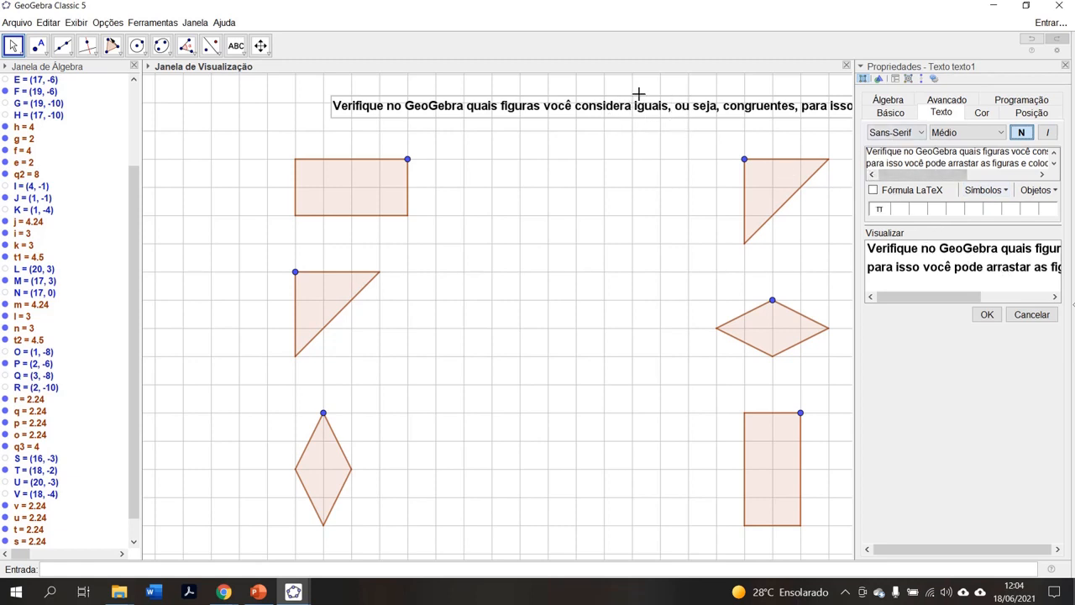
left_click(987, 316)
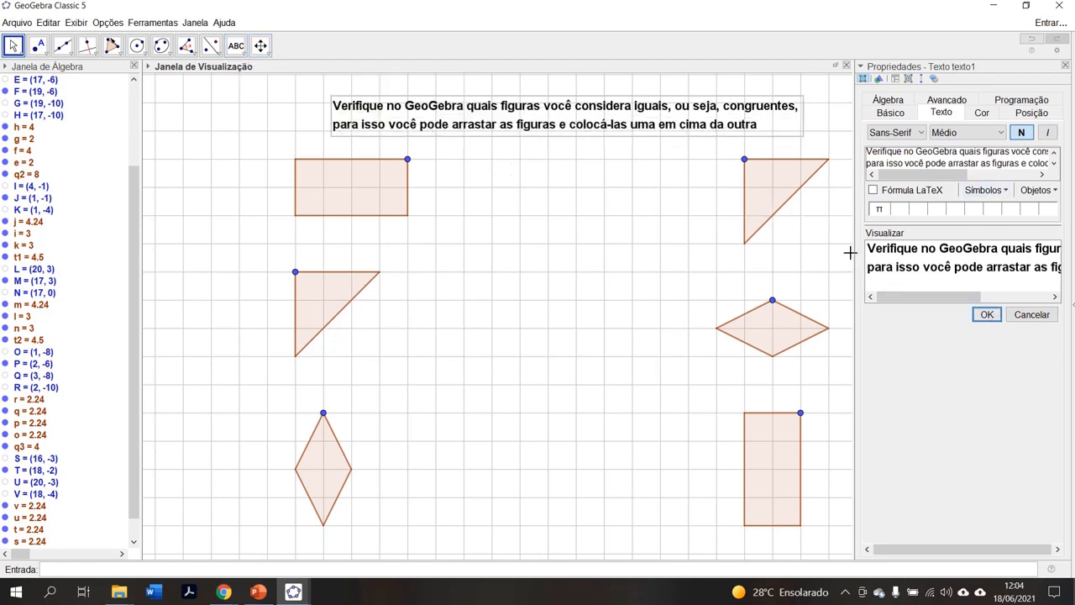
Add "1)" at the start of the statement and move the text slightly up and to the left above the shapes
left_click(868, 152)
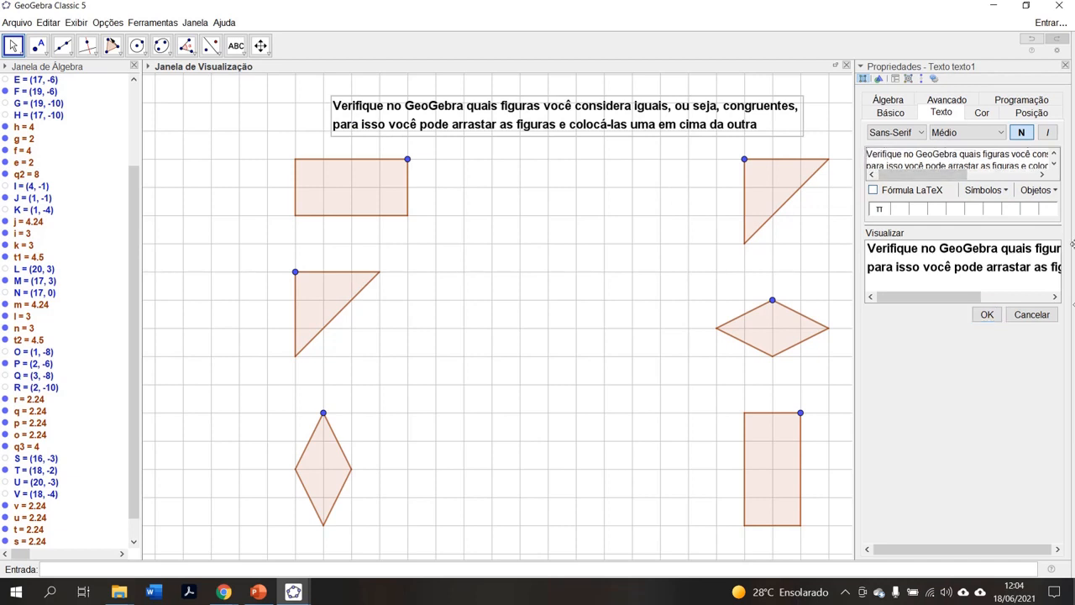
type("1)")
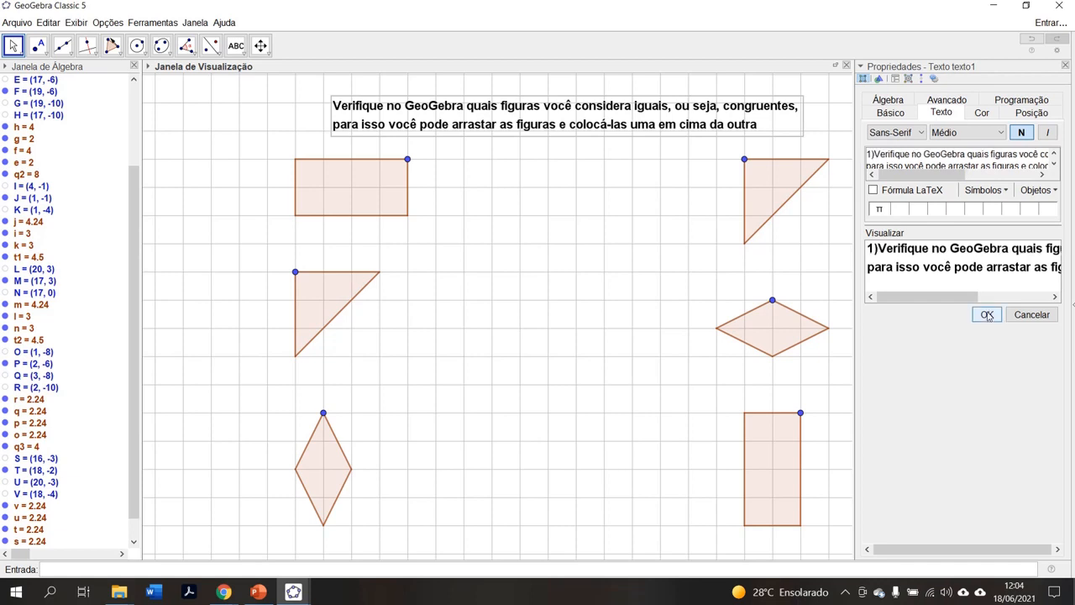
left_click(987, 314)
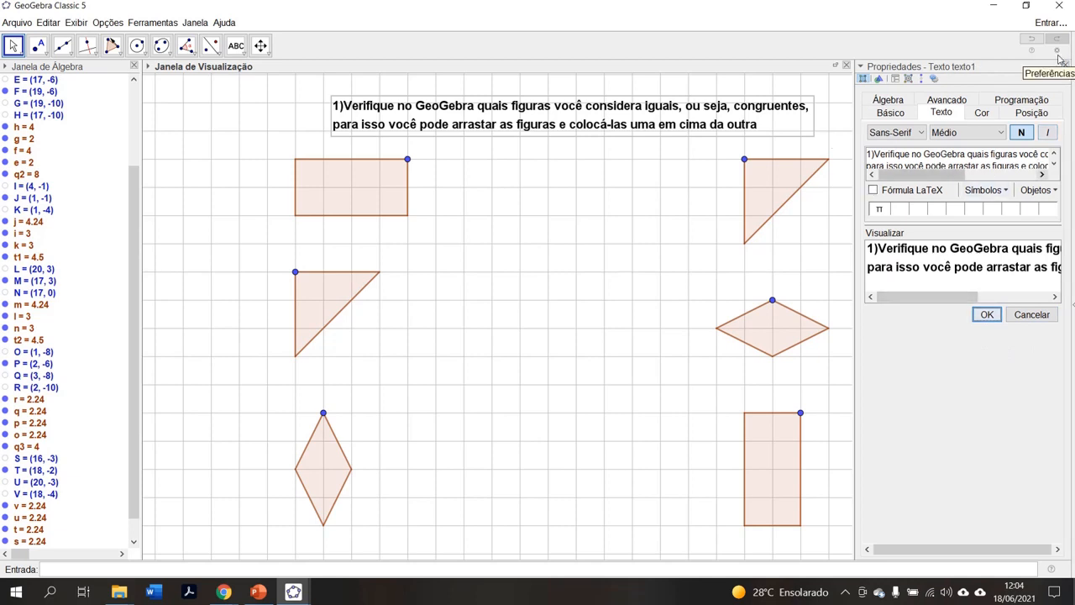
left_click(881, 71)
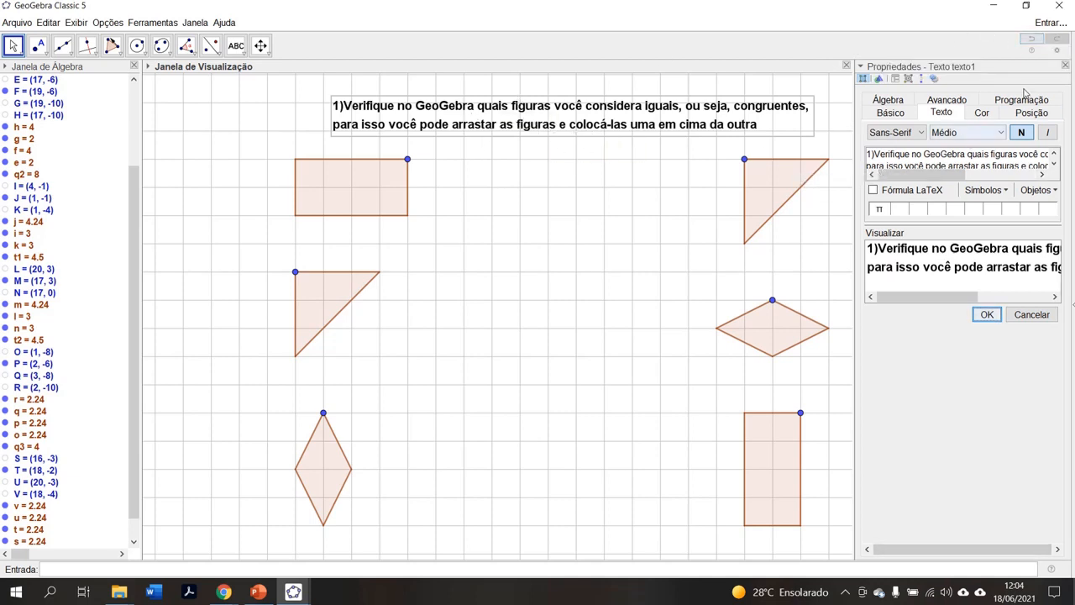
left_click(1064, 65)
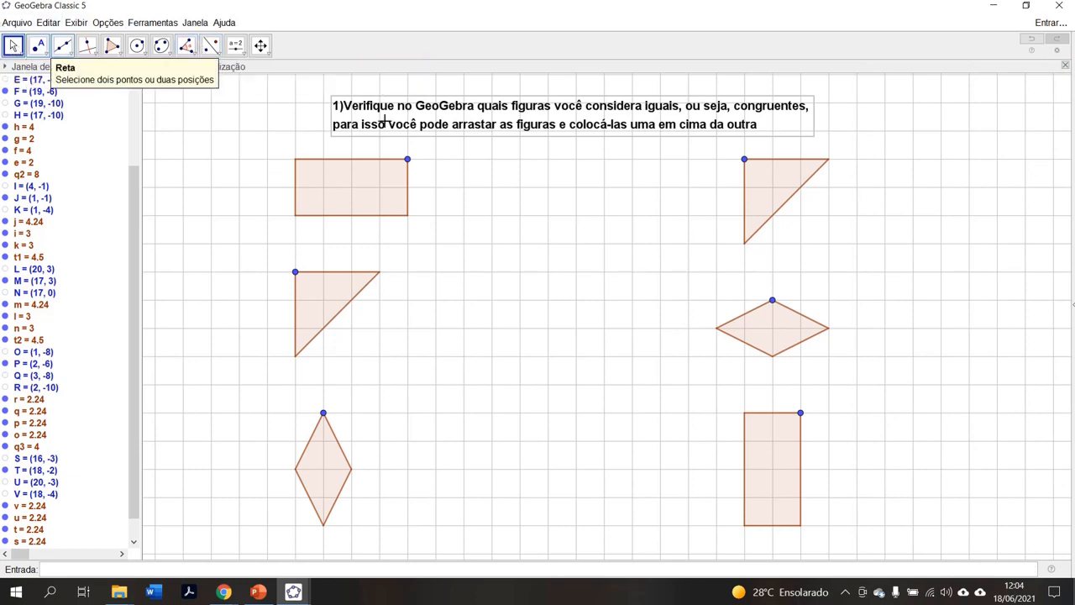
left_click_drag(521, 107, 500, 100)
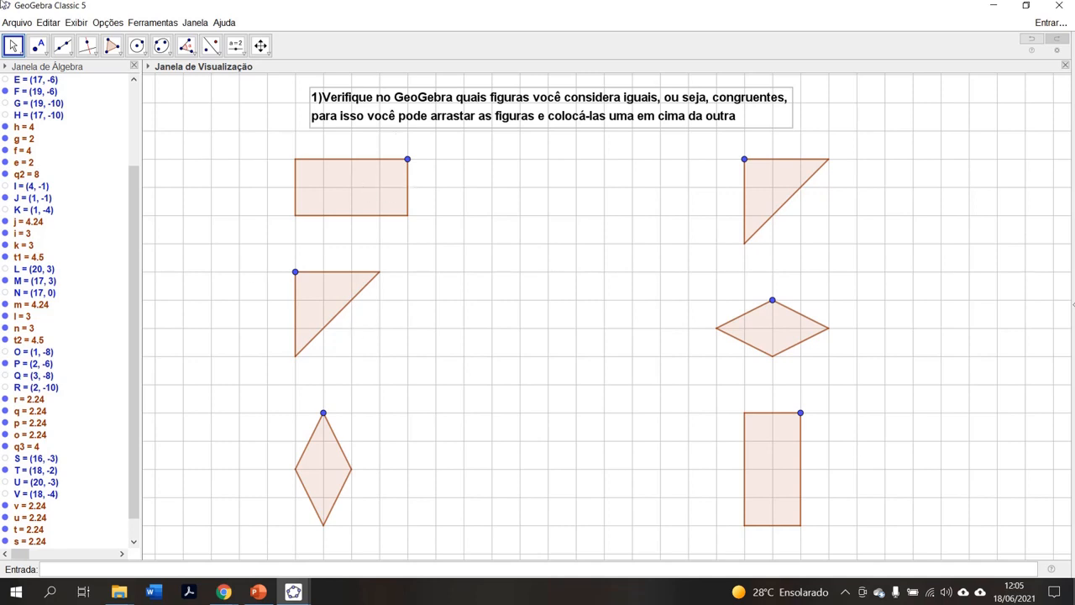
Color the horizontal rectangle red and make its fill more opaque
left_click(330, 192)
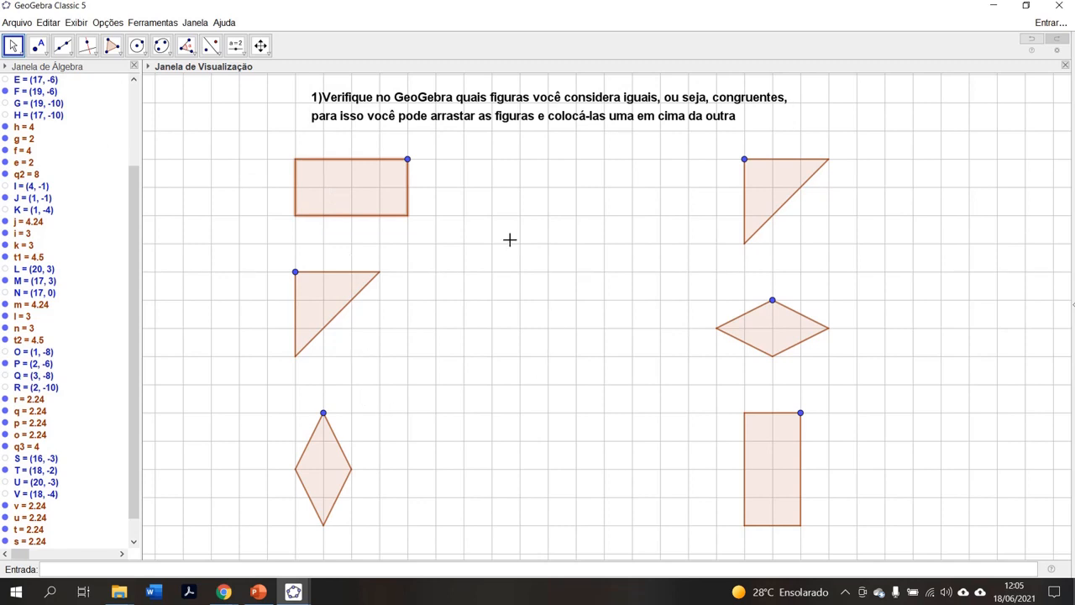
left_click(148, 68)
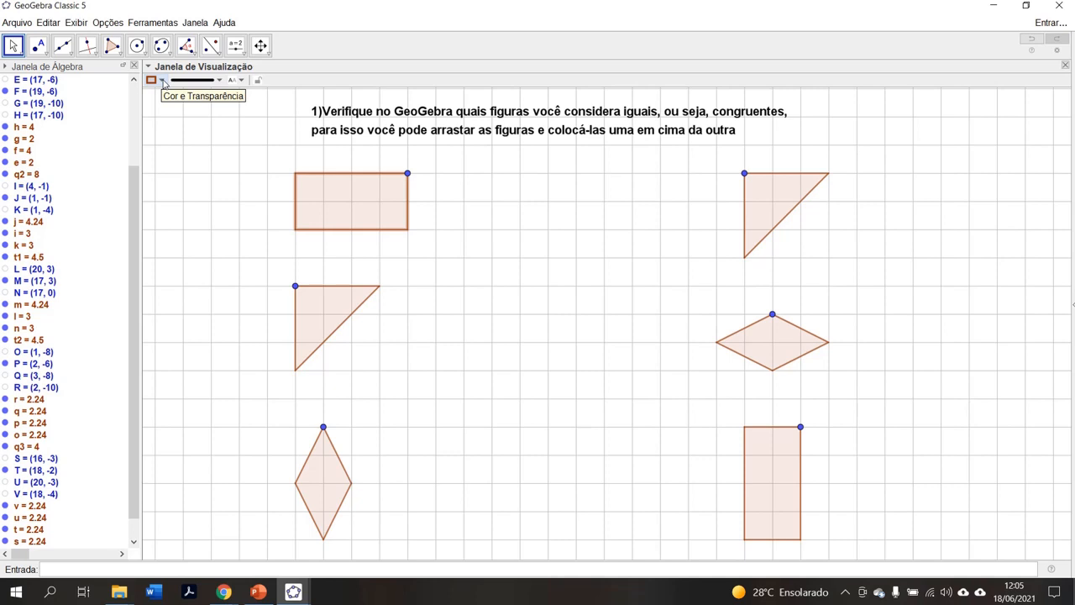
left_click(162, 80)
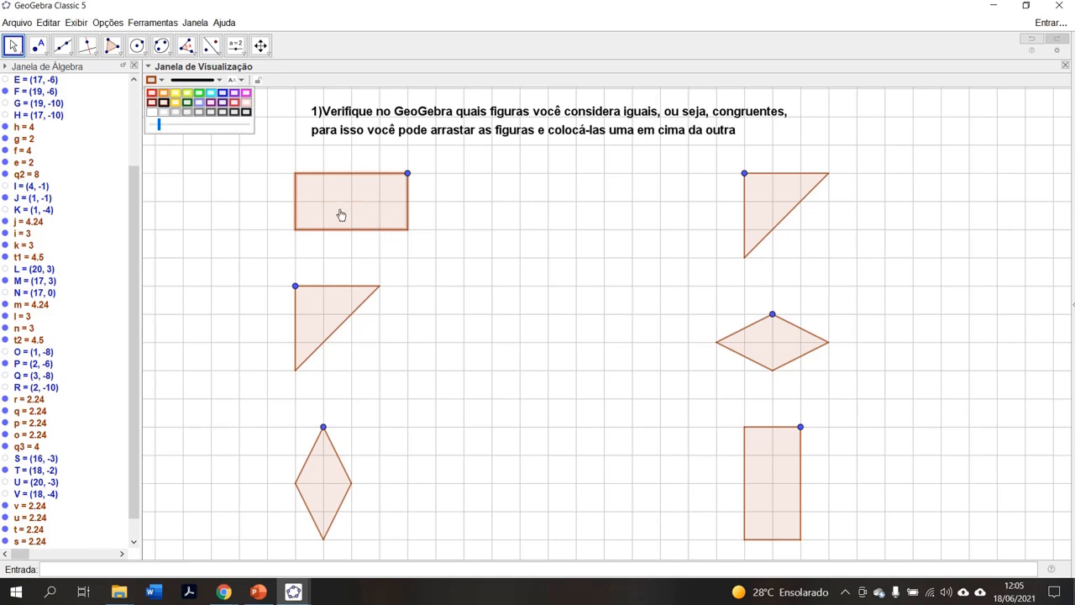
left_click(152, 95)
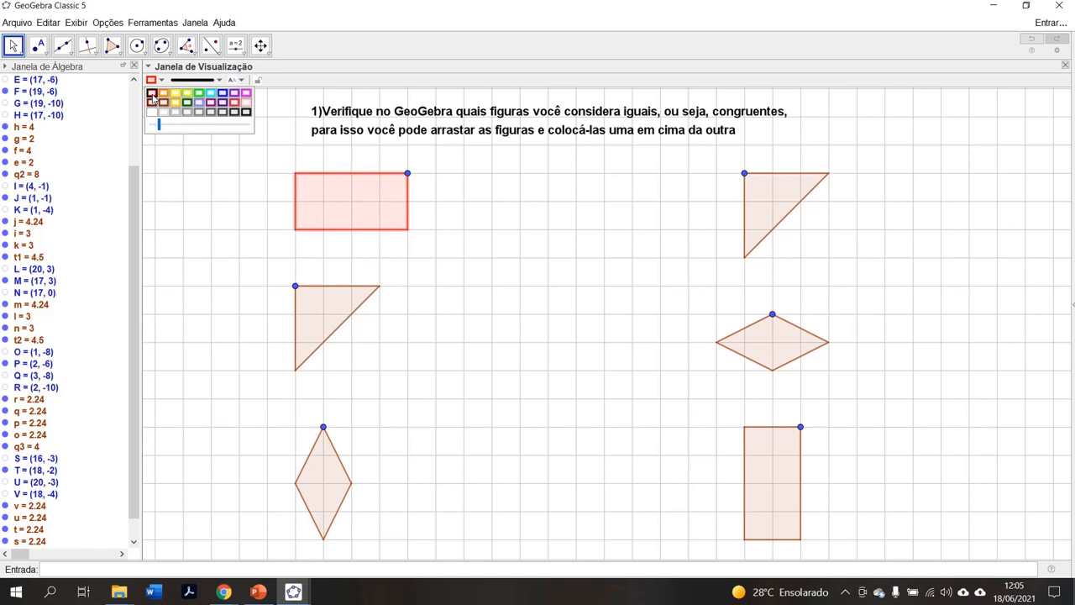
left_click_drag(159, 126, 194, 147)
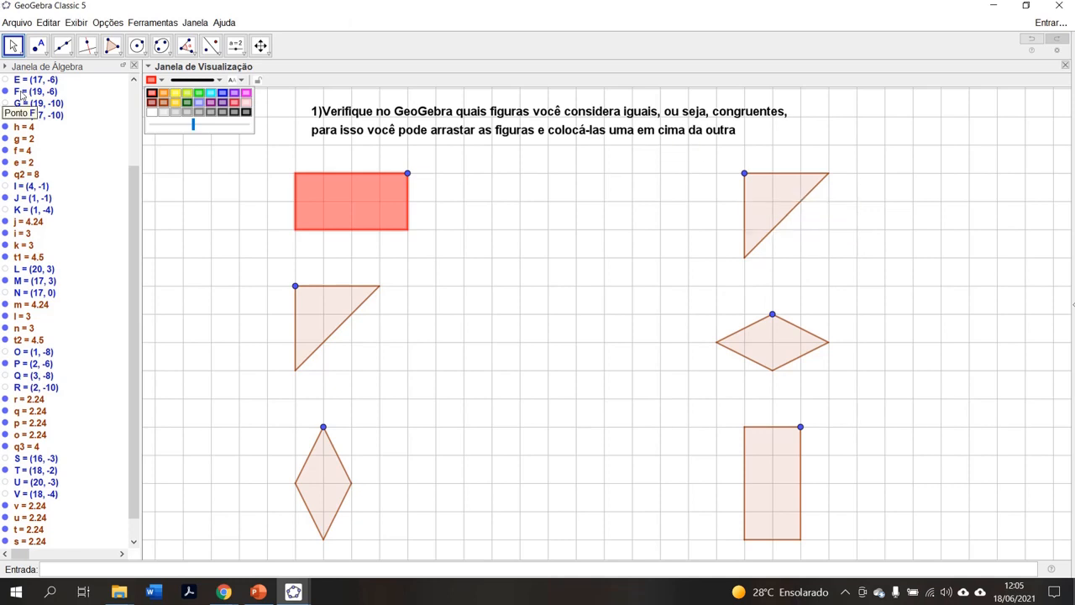
Color triangle t2 indigo (Anil 75, 0, 130) and set its Transparência to about 40
right_click(751, 206)
left_click(757, 192)
right_click(770, 213)
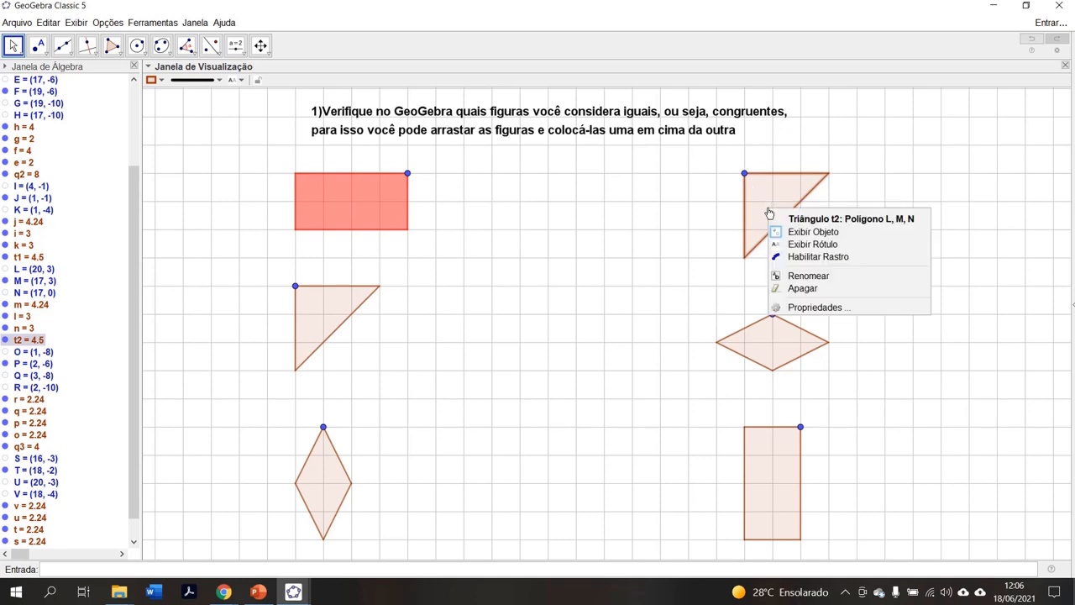
left_click(813, 307)
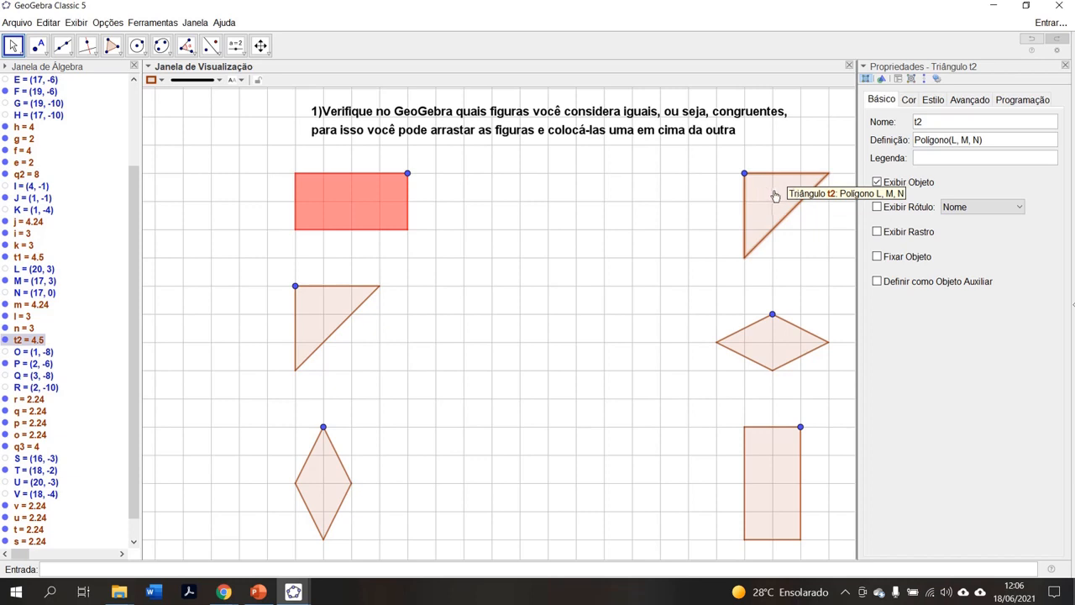
left_click(909, 100)
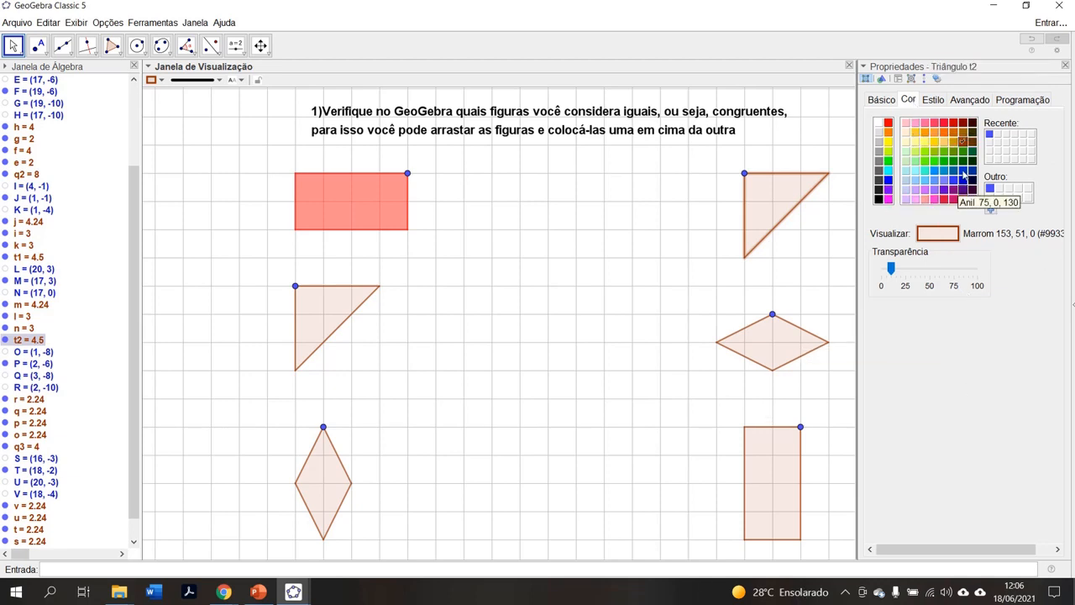
left_click(963, 190)
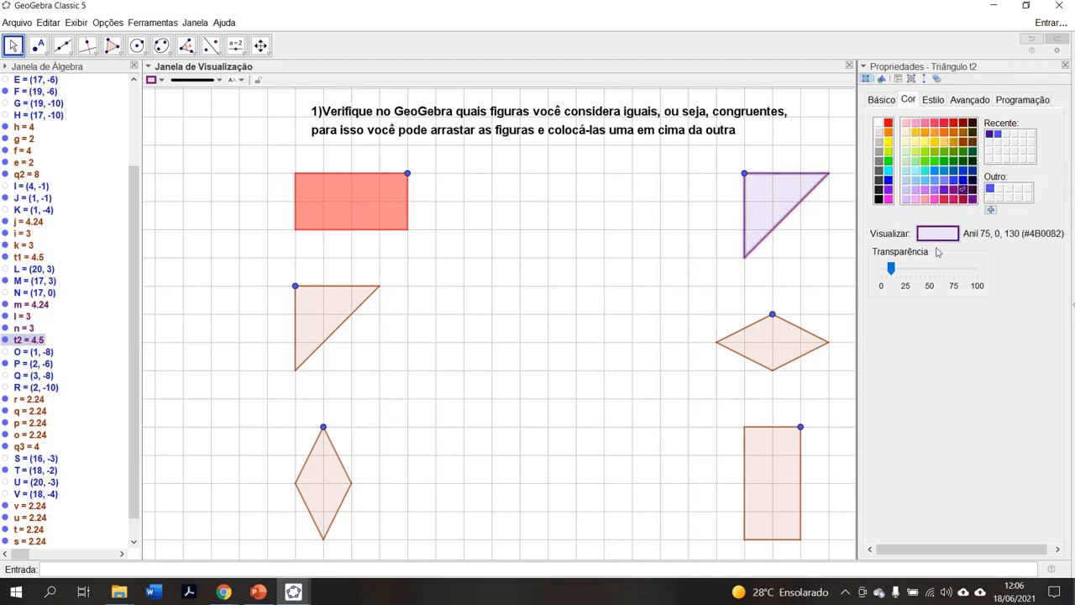
left_click_drag(891, 267, 922, 267)
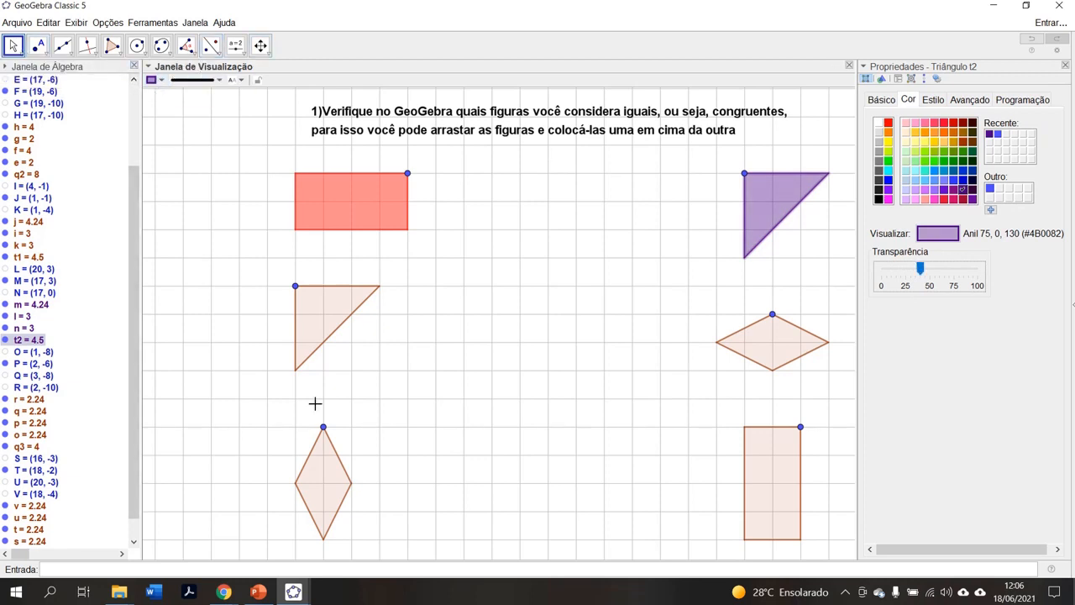
Color triangle t1 green (Verde 0, 255, 0) and raise its fill opacity to about 40
left_click(322, 336)
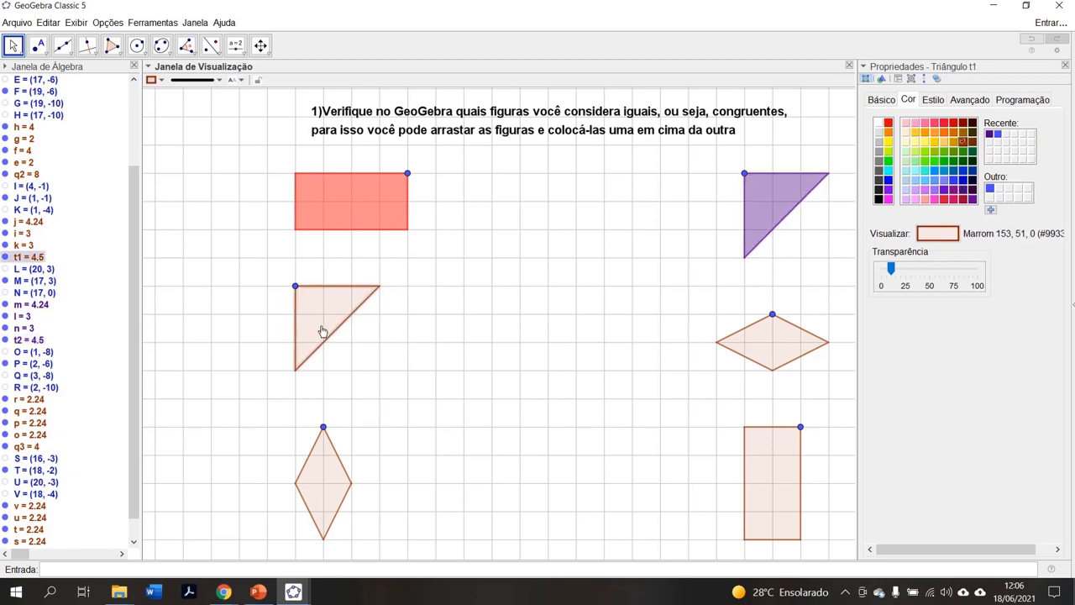
left_click(162, 80)
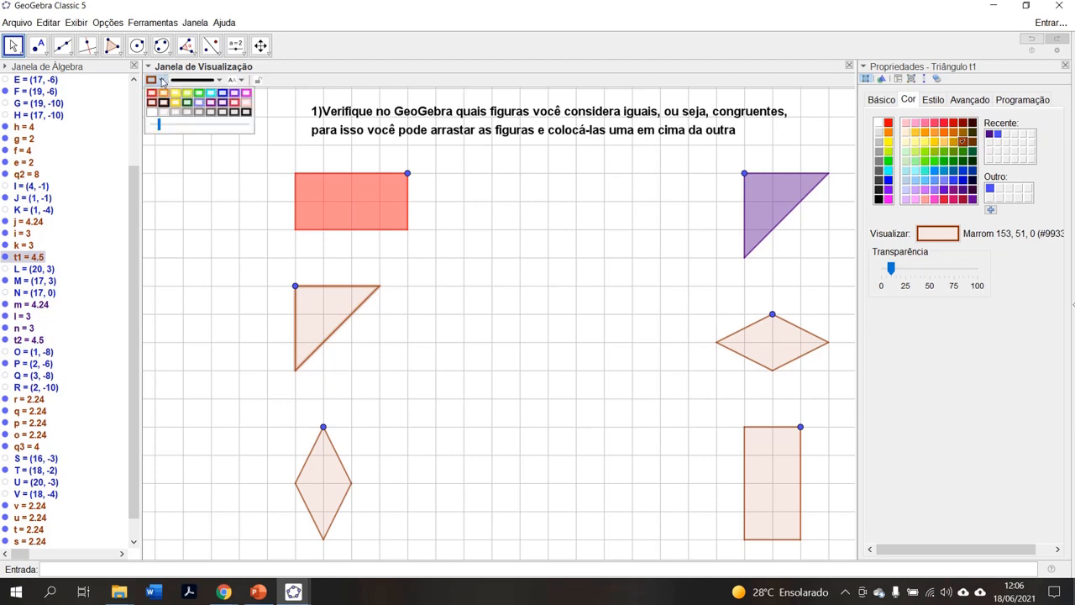
left_click(186, 101)
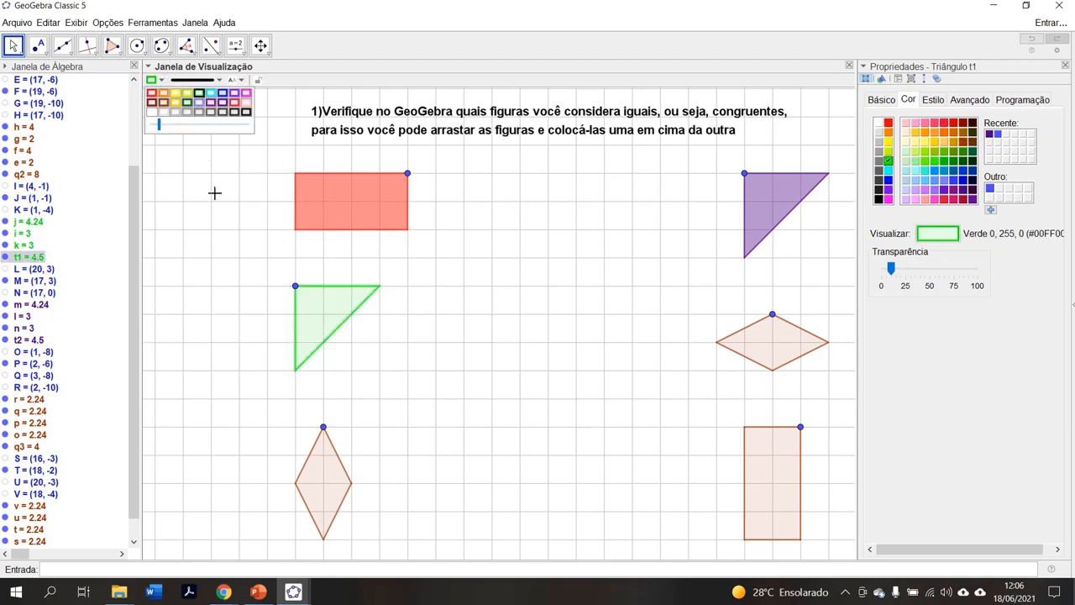
left_click_drag(159, 124, 188, 127)
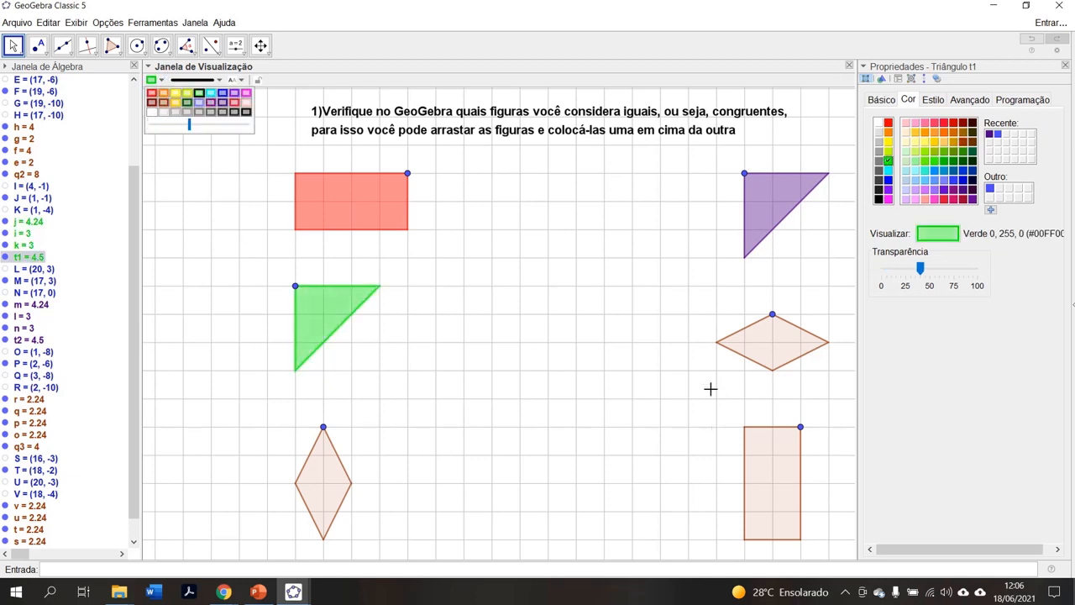
Color the horizontal rhombus q4 dark crimson (153, 0, 51), set its Transparência to about 35, and close its properties
left_click(755, 354)
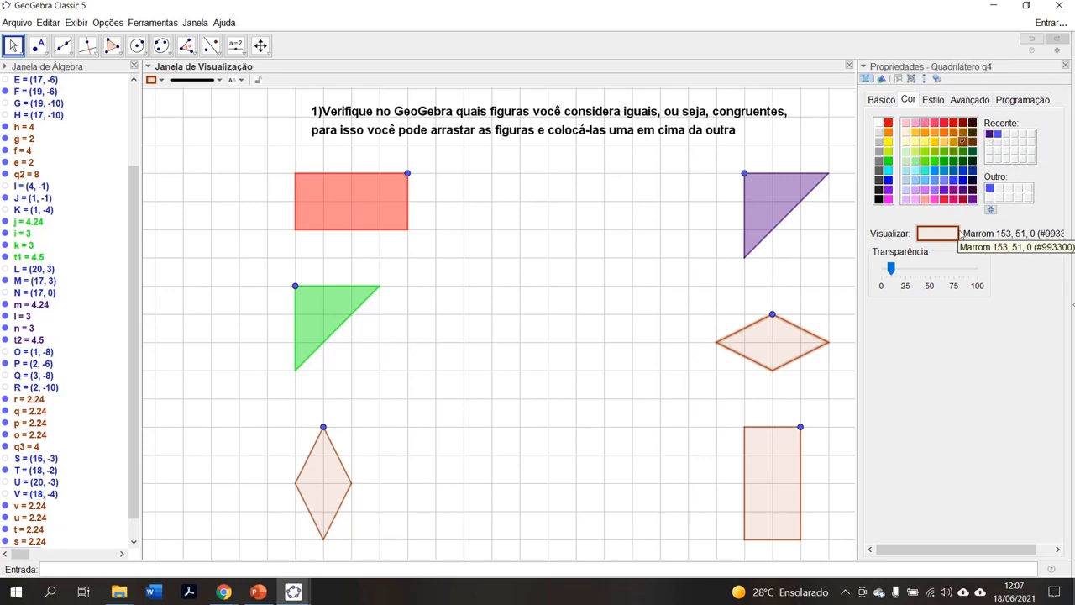
left_click(963, 200)
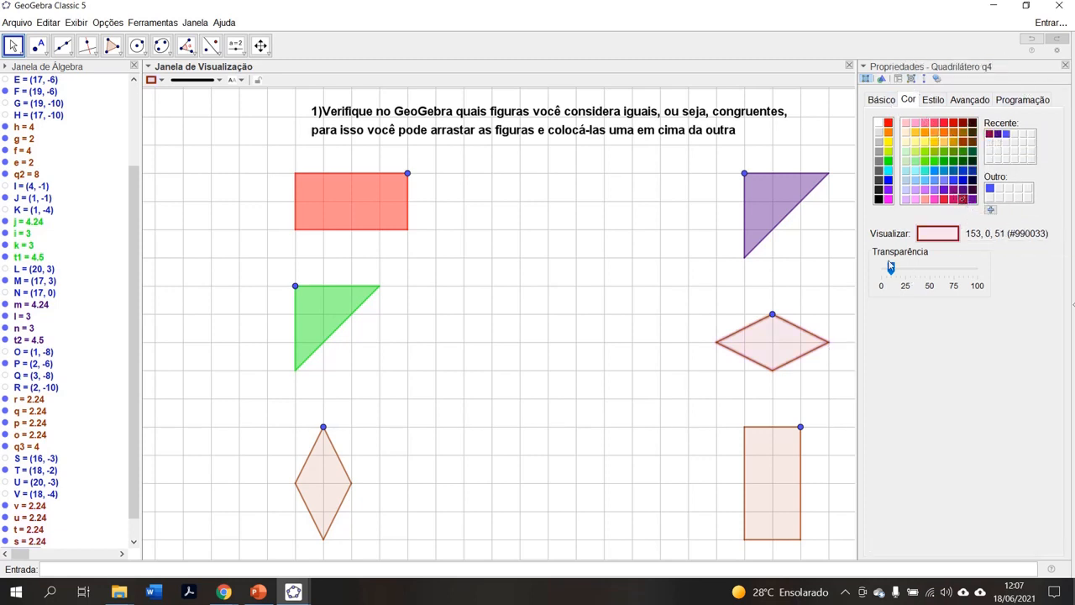
left_click_drag(895, 269, 915, 269)
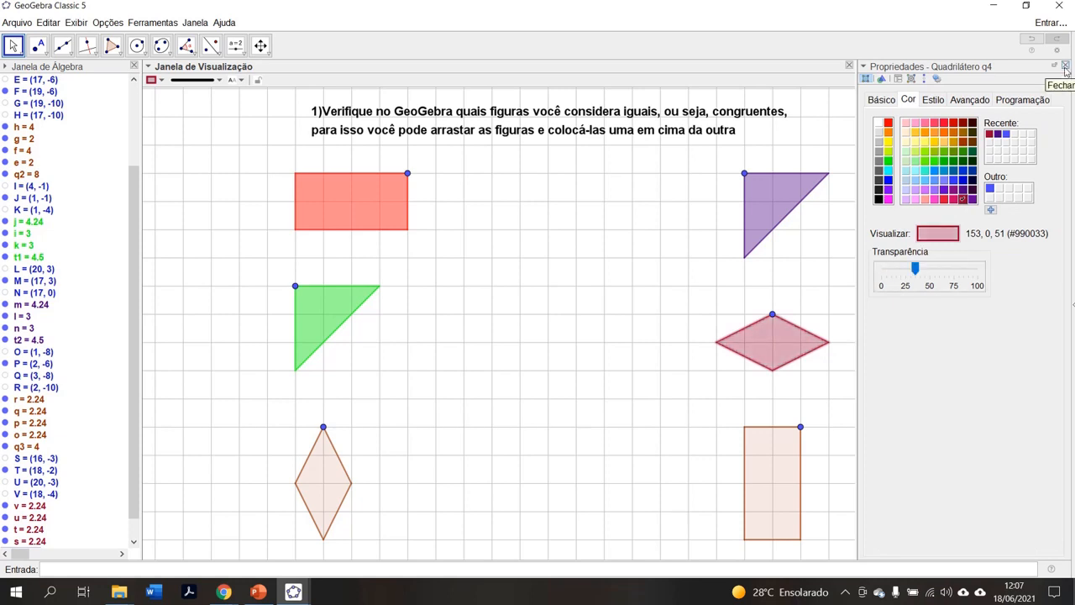
left_click(1065, 68)
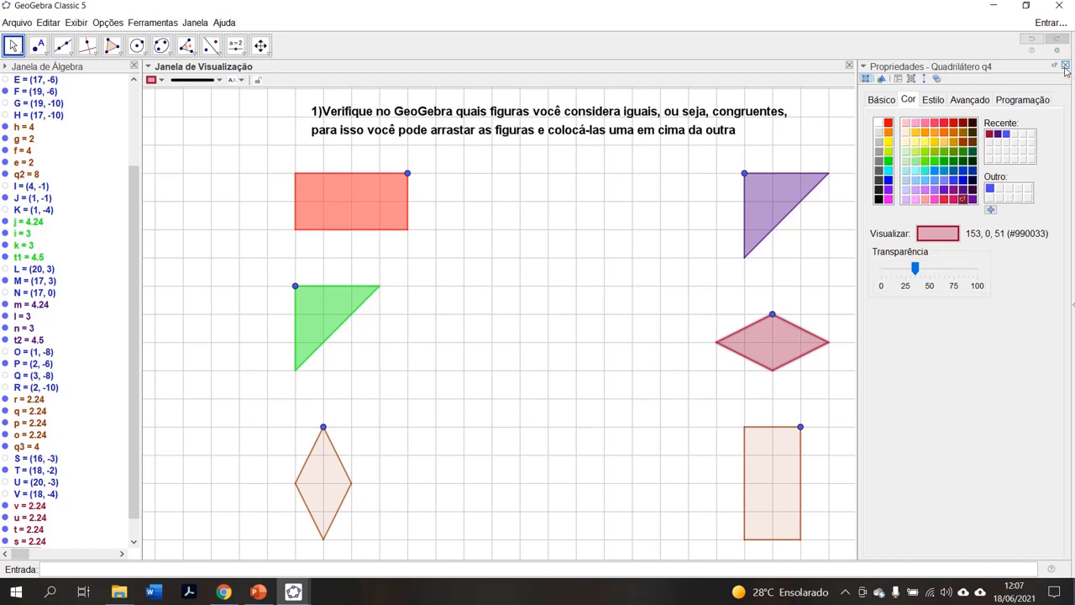
left_click(1064, 67)
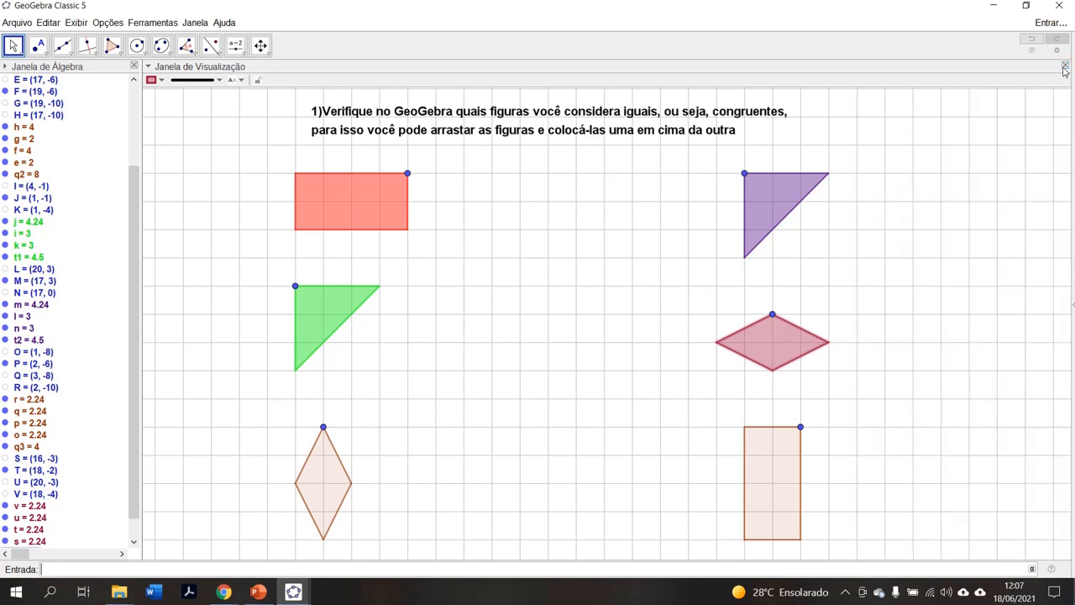
Color the vertical rhombus q3 yellow and raise its fill opacity to about two thirds
left_click(328, 510)
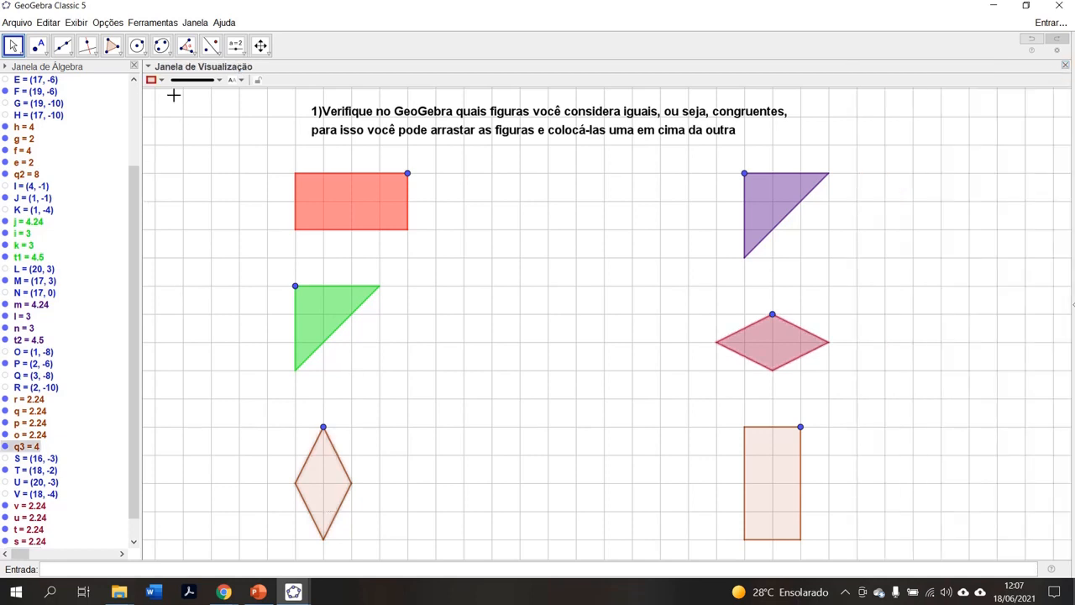
left_click(153, 79)
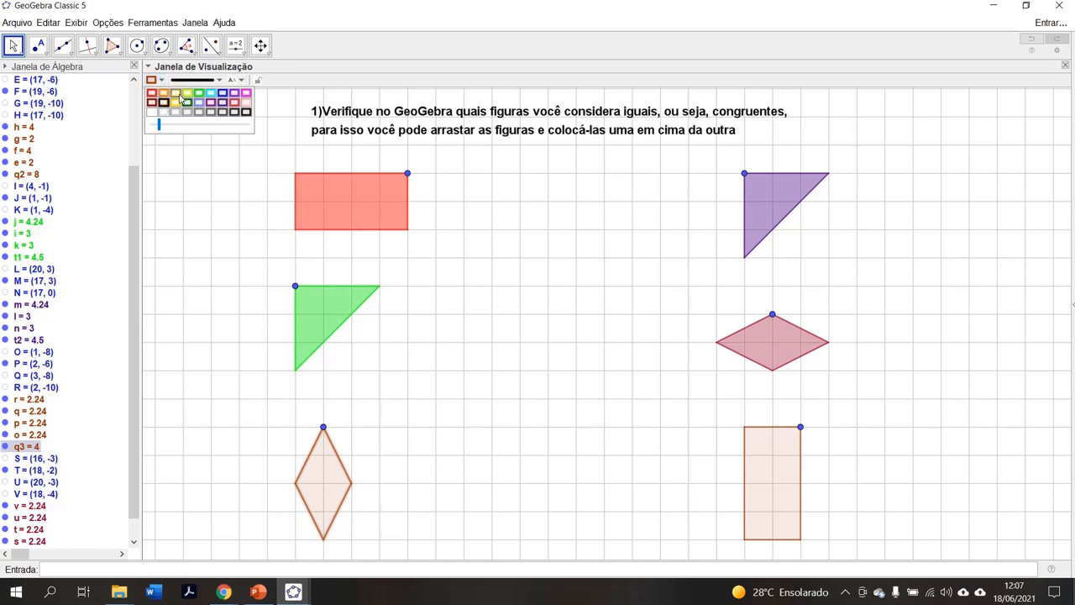
left_click(174, 94)
left_click(156, 131)
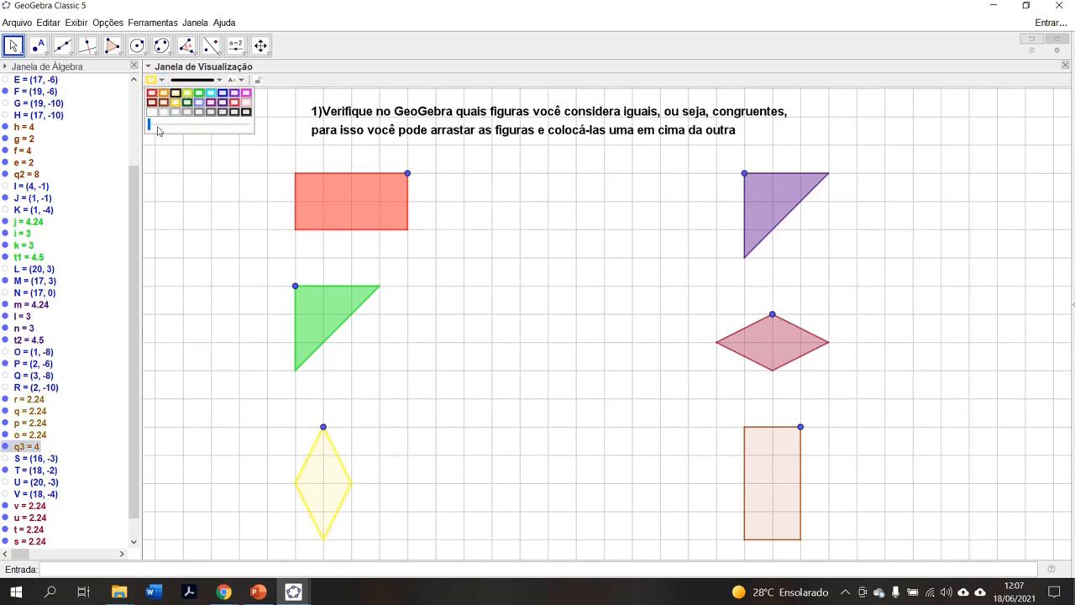
left_click_drag(149, 126, 216, 137)
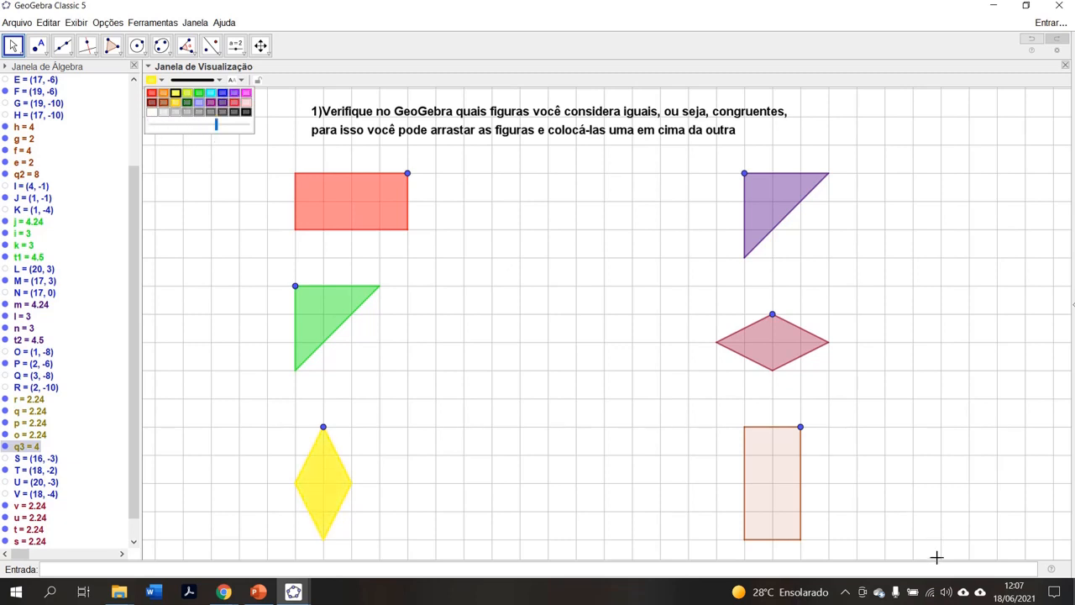
Color the vertical rectangle q2 blue (0, 153, 204) and raise its Transparência to about 60
left_click(777, 493)
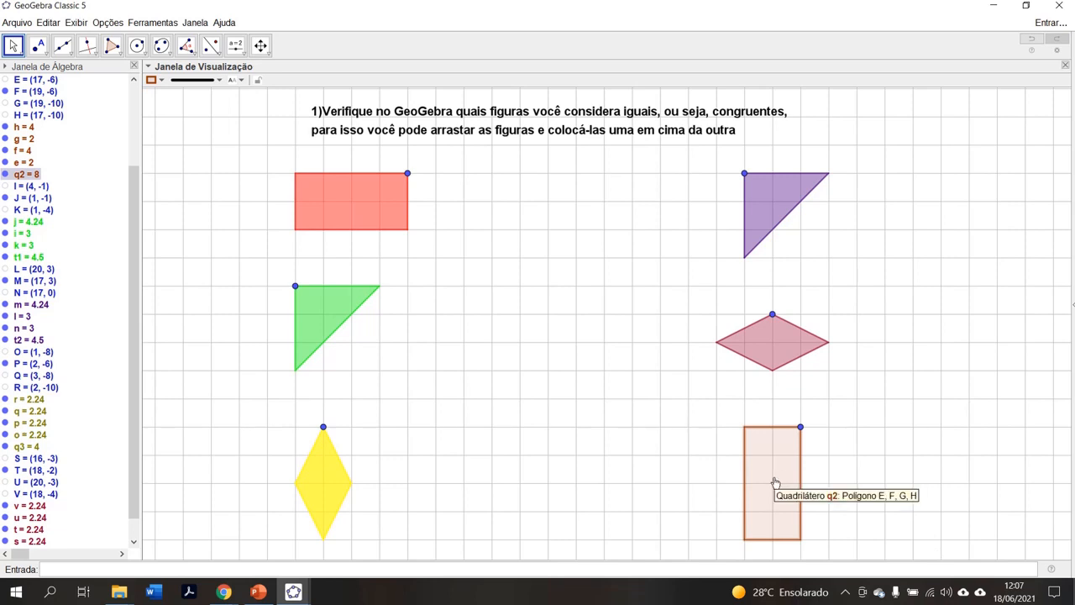
right_click(775, 482)
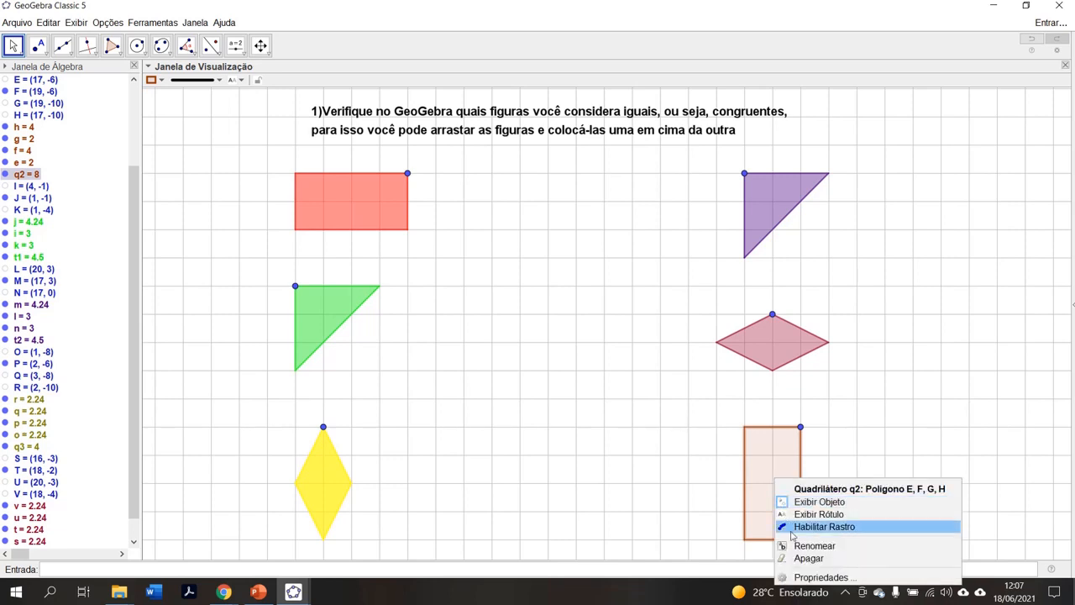
left_click(810, 578)
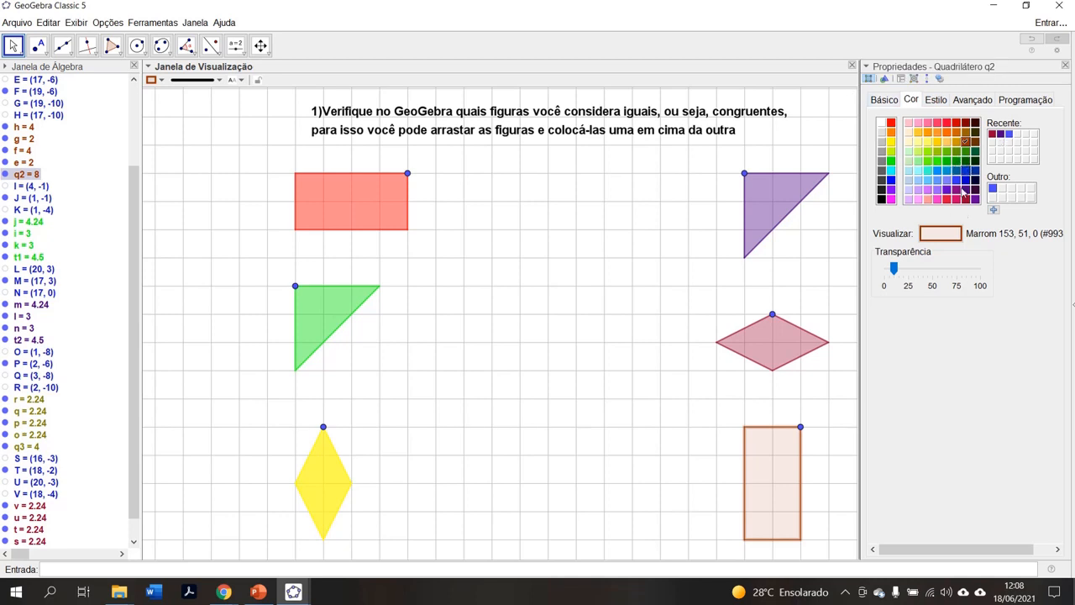
left_click(947, 169)
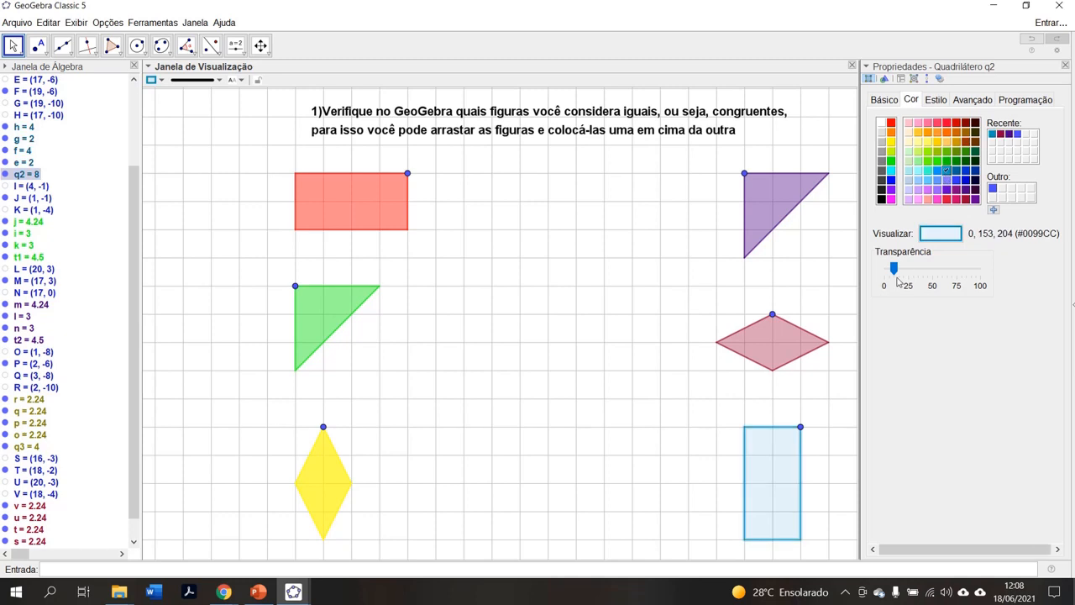
left_click_drag(894, 268, 943, 270)
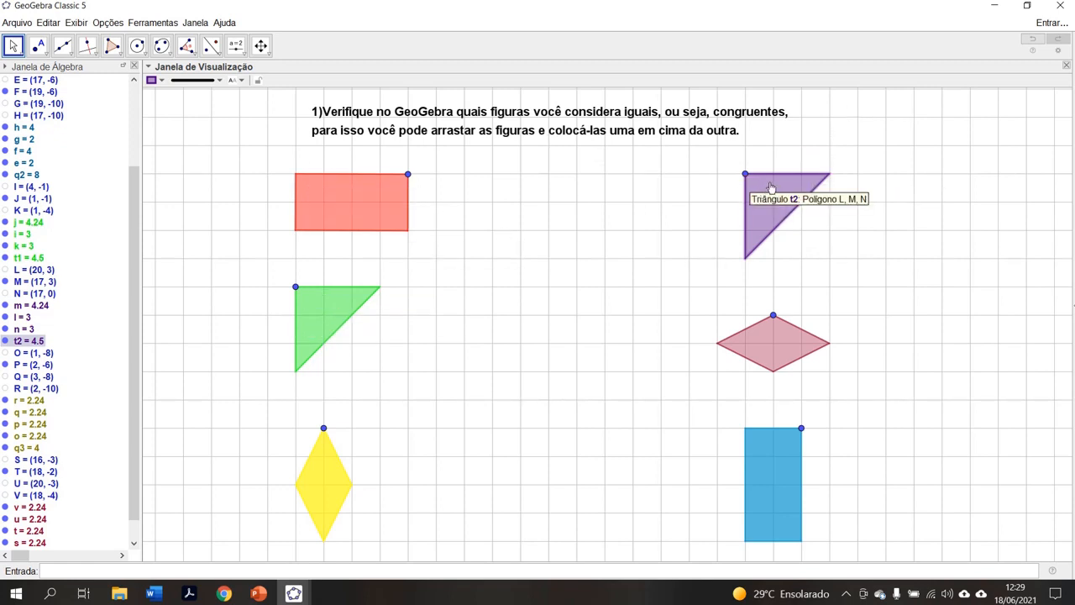
Rotate the purple triangle t2 half a turn and place its right-angle vertex M at (20, 0)
mouse_move(770, 186)
left_mouse_down()
mouse_move(541, 281)
mouse_move(326, 314)
mouse_move(314, 302)
mouse_move(566, 242)
mouse_move(719, 184)
mouse_move(770, 184)
left_mouse_up()
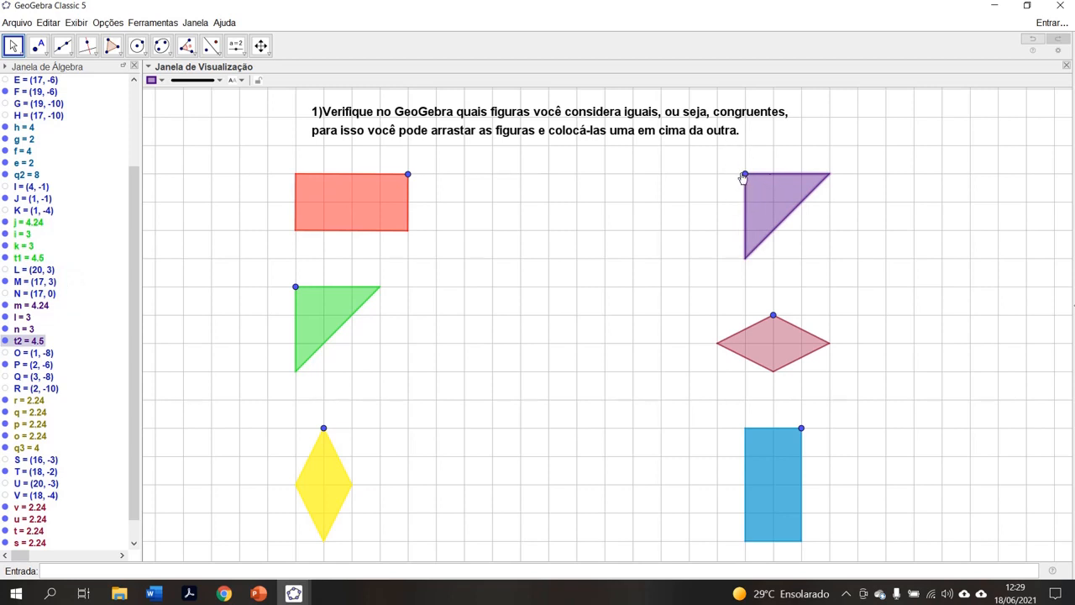
left_click_drag(744, 177, 888, 184)
left_click_drag(889, 160, 813, 242)
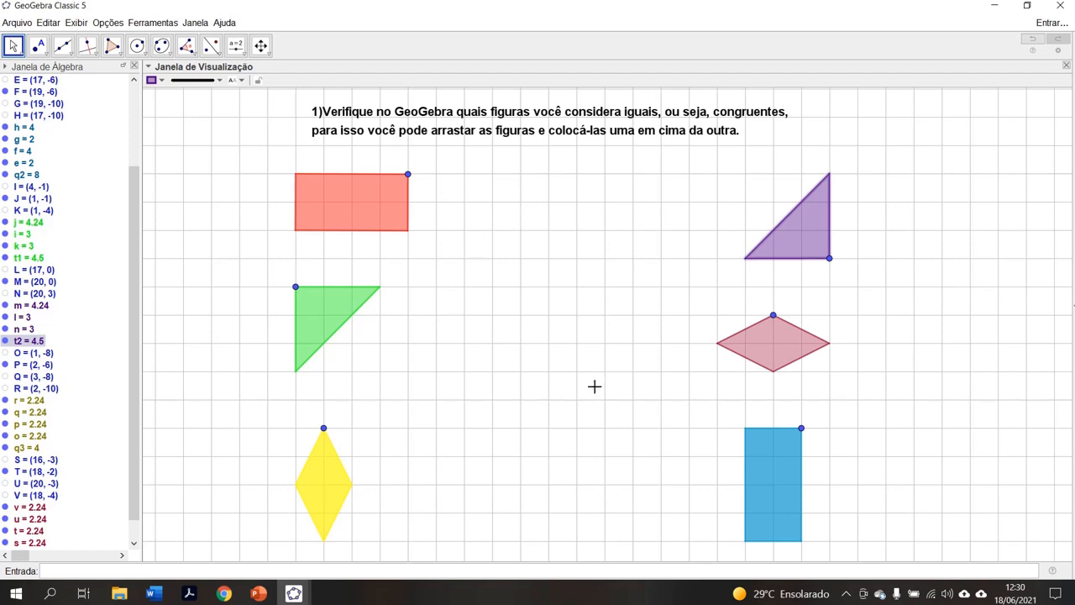
Start saving the activity as a new file and go to the desktop folder Mestrado > Estágio > geogebra
left_click(18, 23)
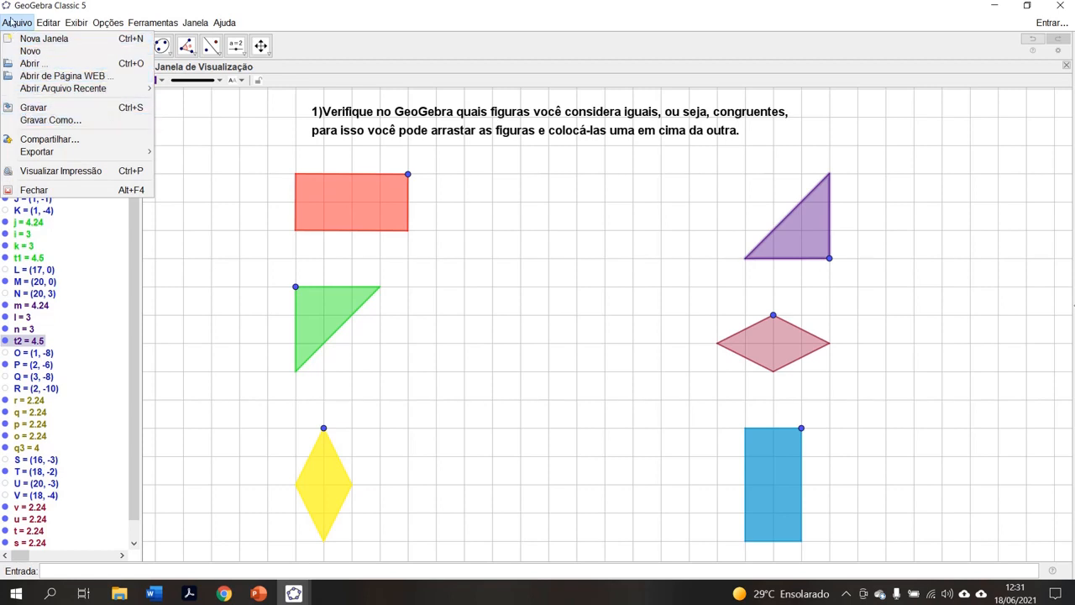
mouse_move(47, 23)
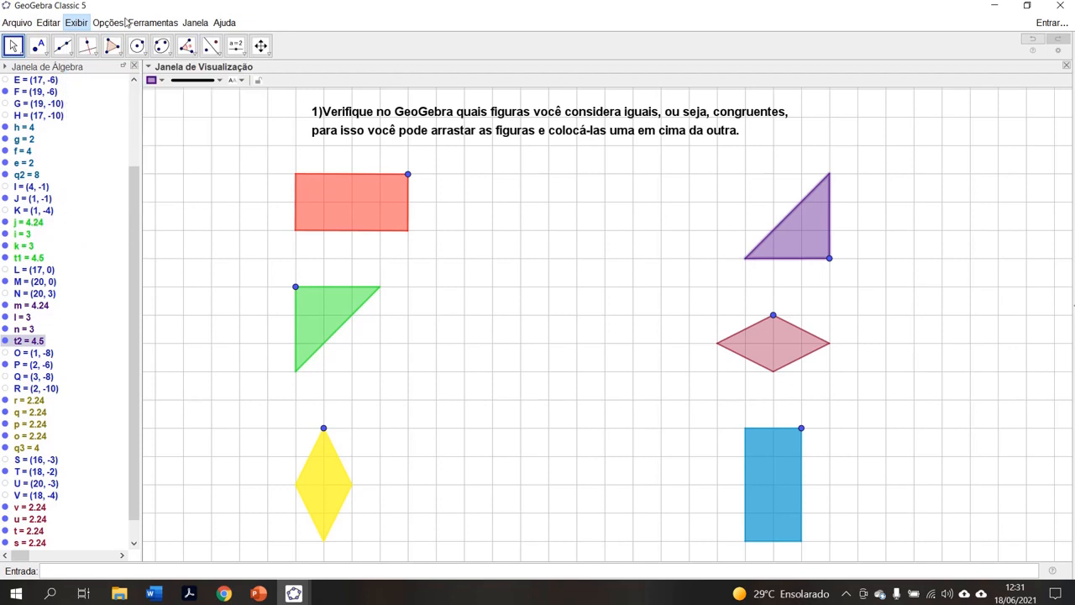
left_click(11, 25)
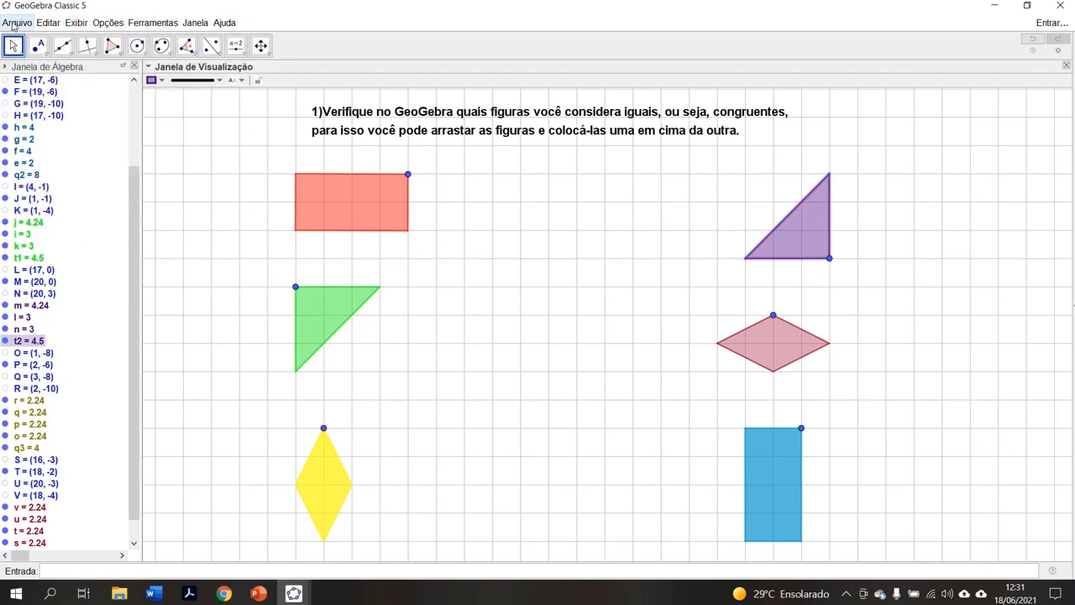
left_click(11, 24)
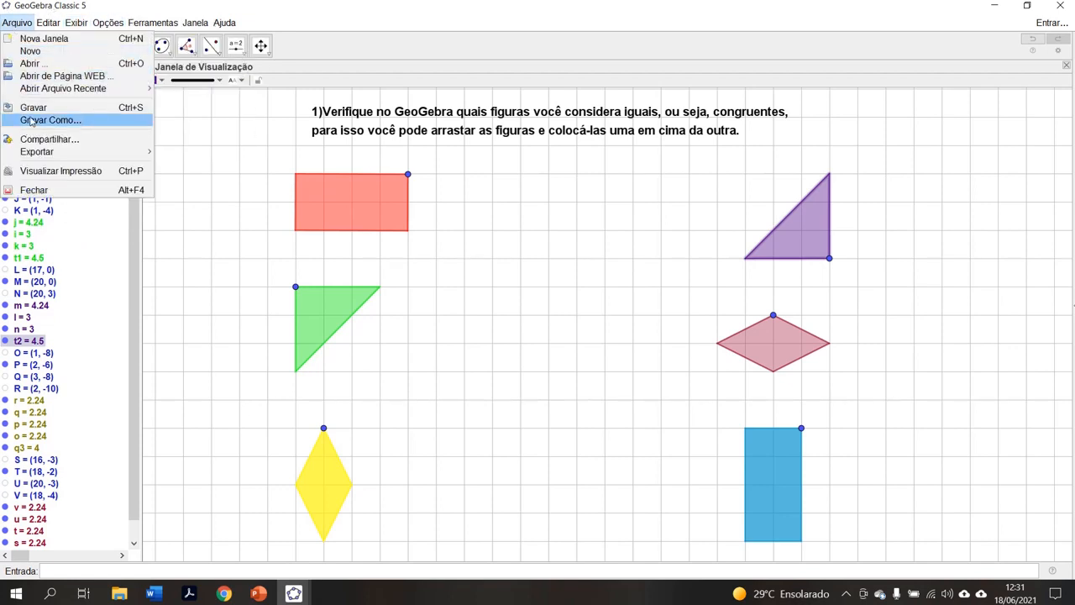
left_click(30, 119)
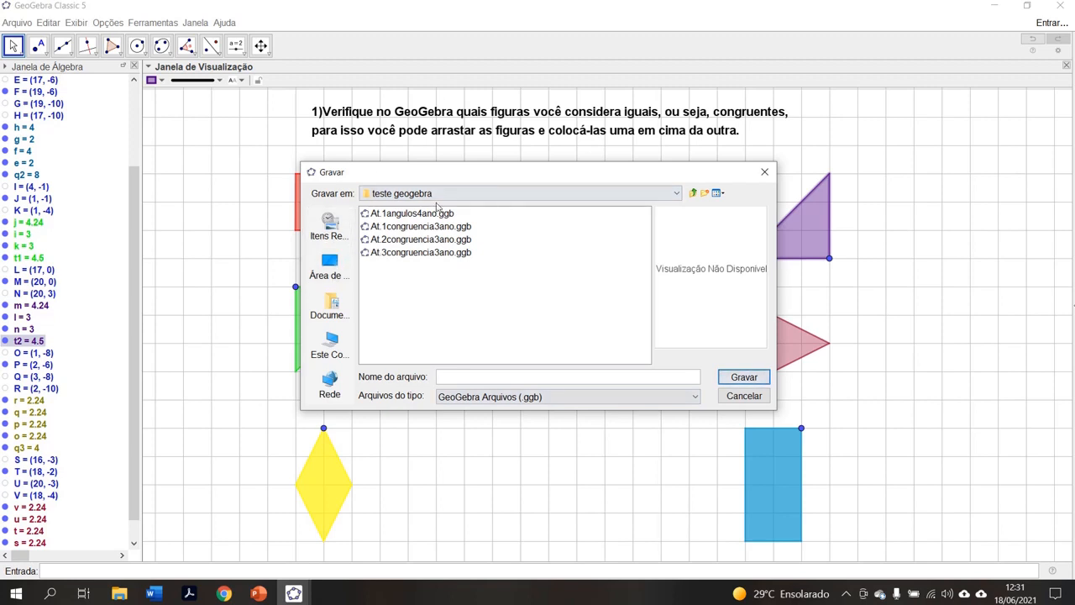
left_click(330, 267)
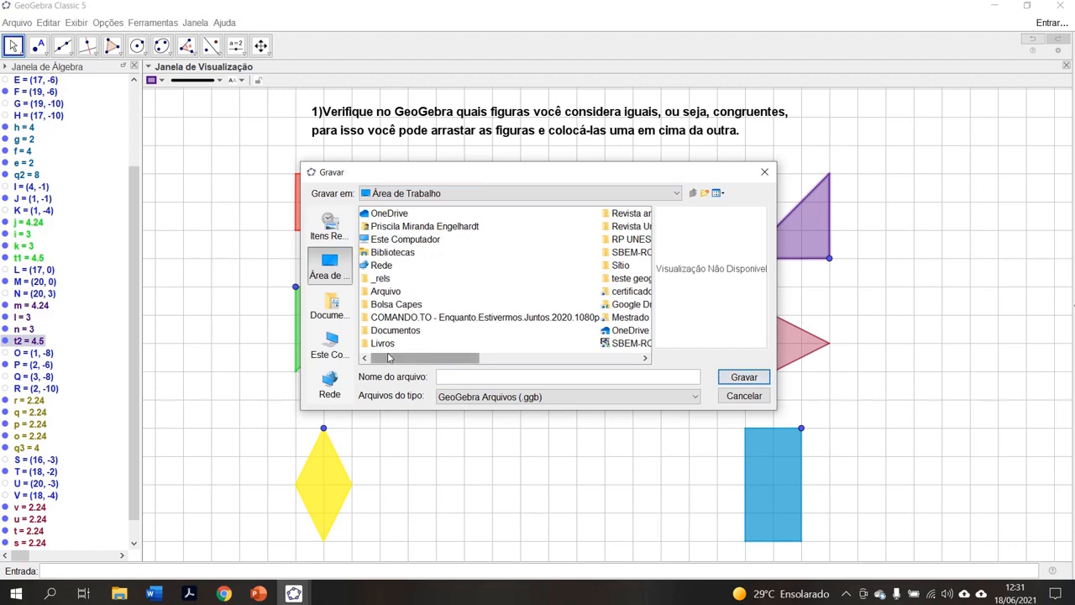
left_click_drag(409, 355, 490, 367)
left_click(379, 319)
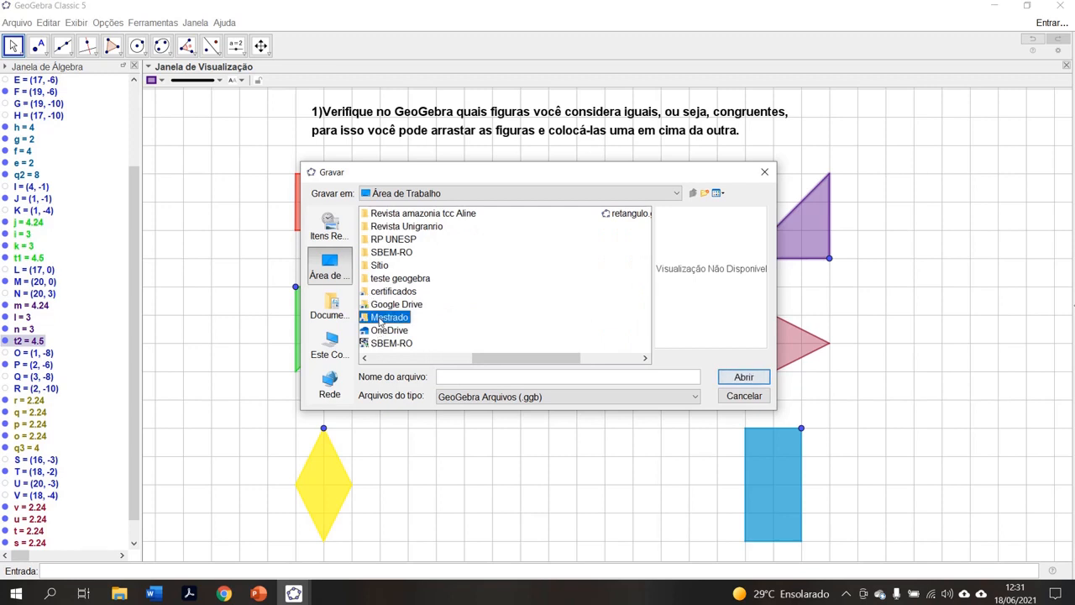
double_click(380, 319)
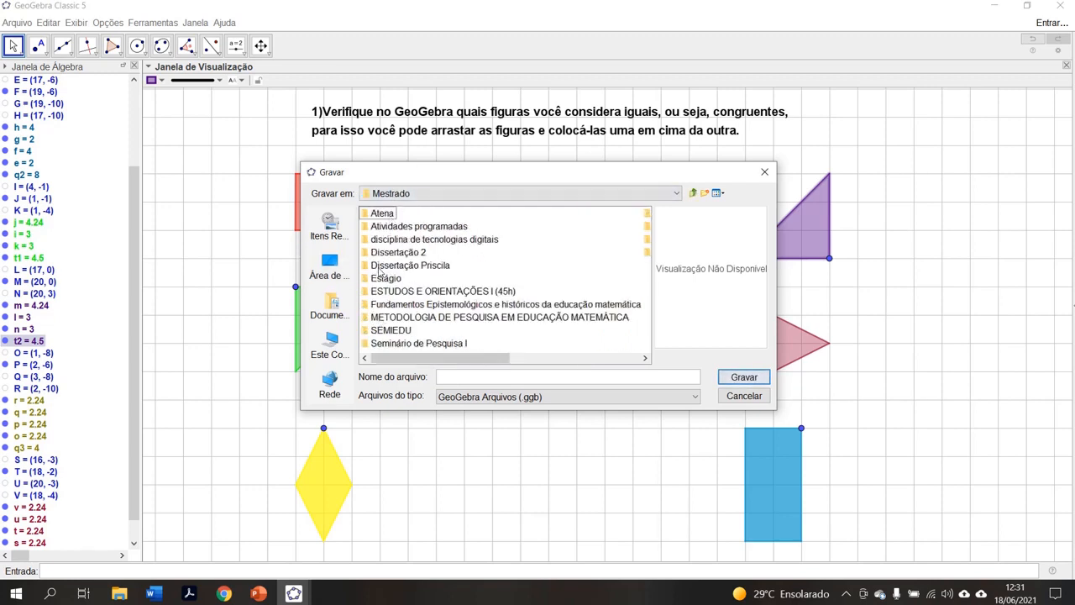
double_click(382, 281)
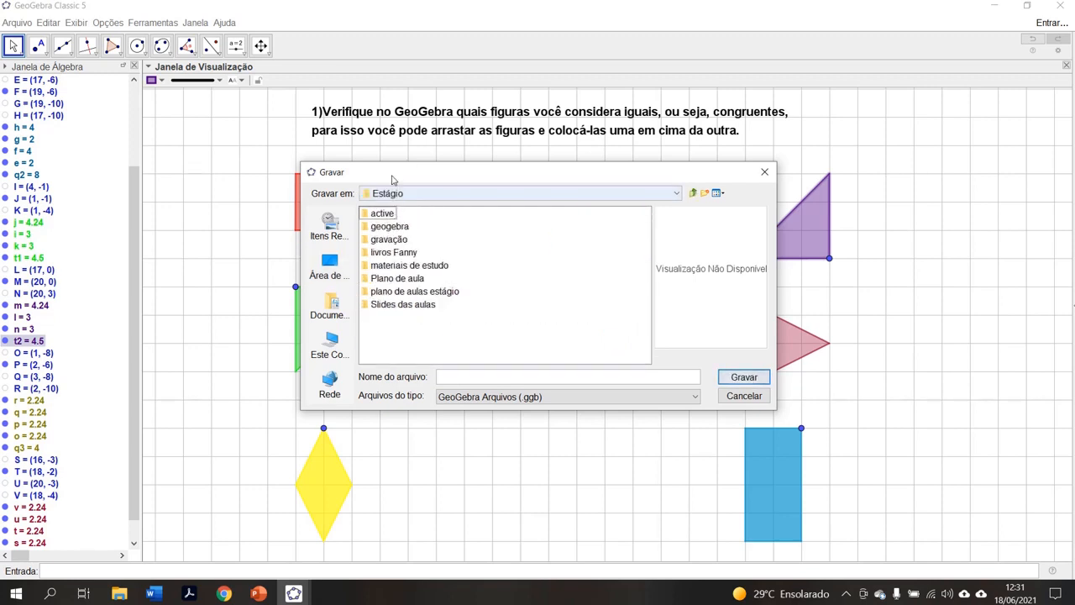
double_click(394, 226)
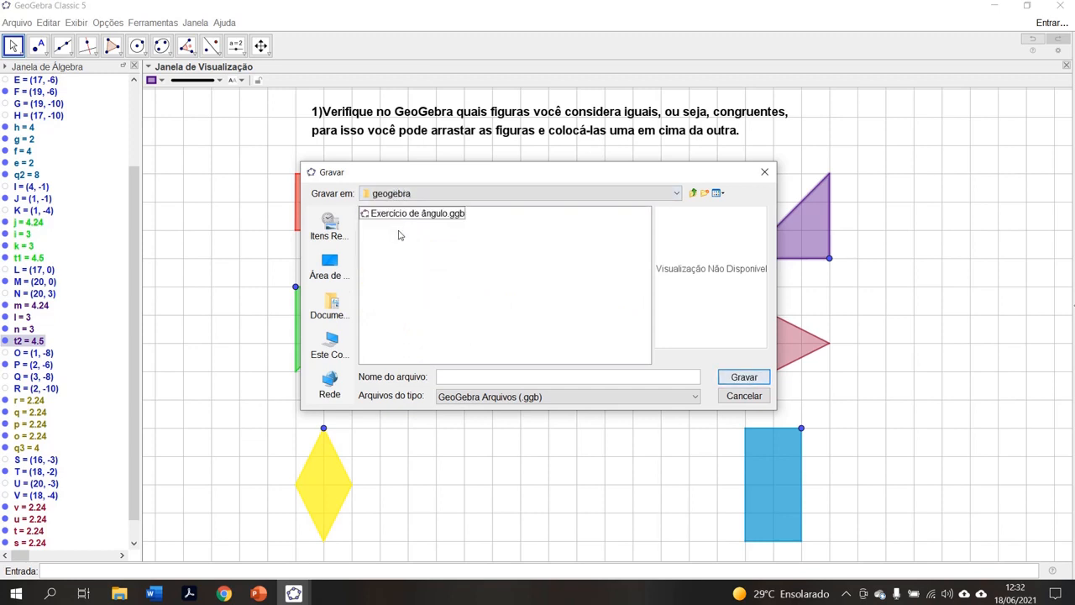
Name the file Ati.1congruência3ano and save it in the geogebra folder
left_click(470, 376)
type("A")
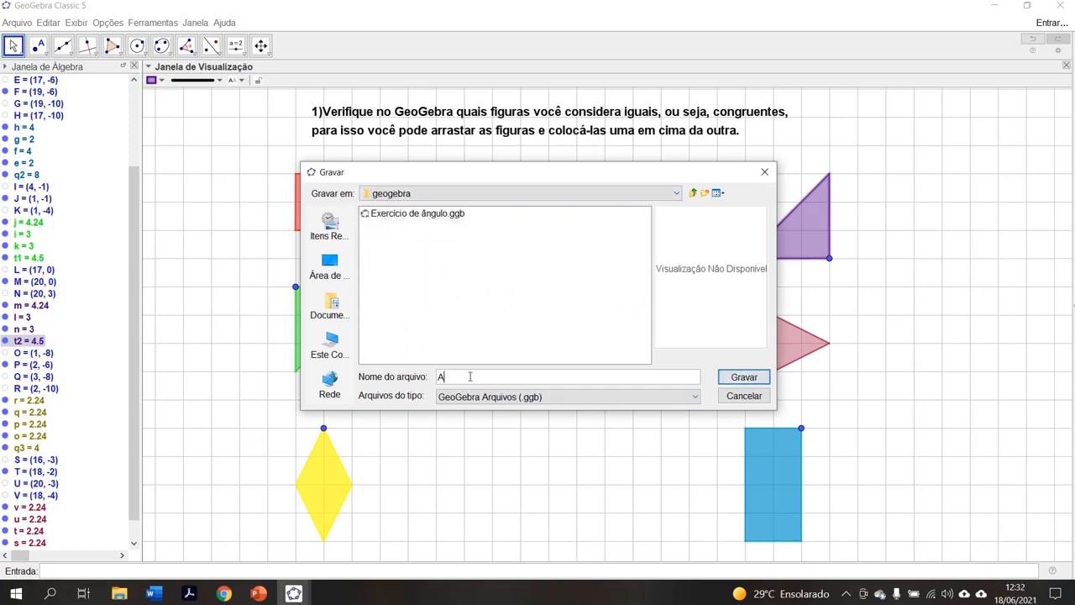
type("ti.1congruênc")
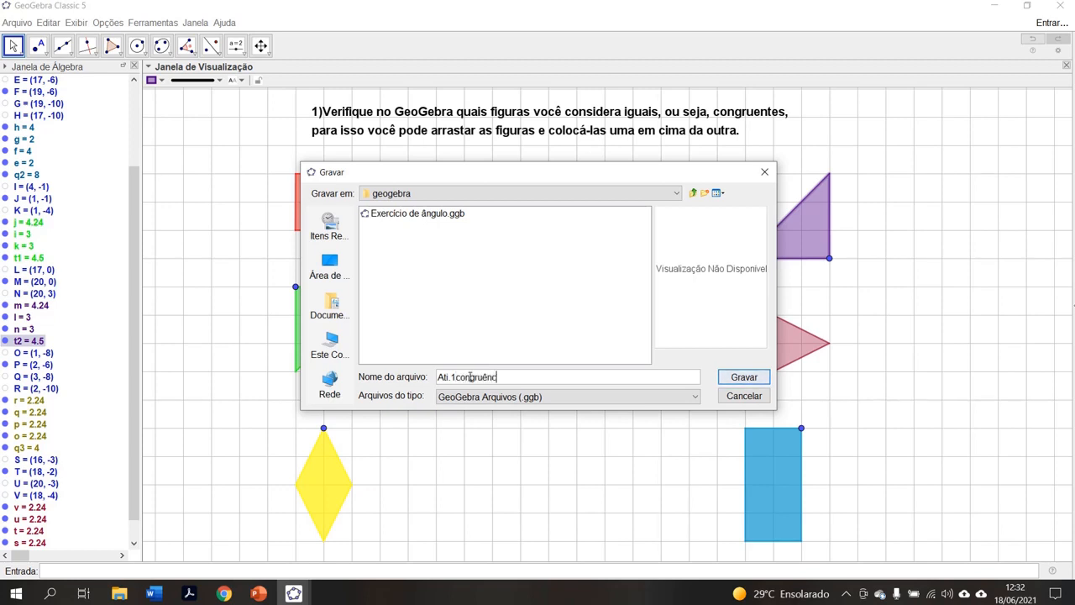
type("ia3ano")
left_click(749, 375)
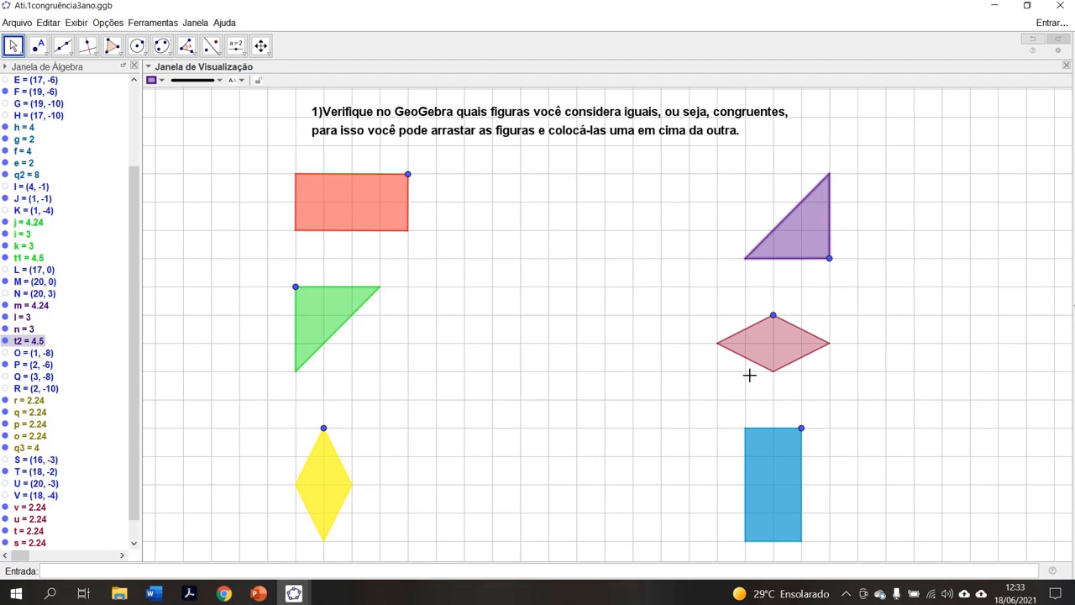
Show the desktop and switch back to the Ati.1congruência3ano.ggb window
left_click(1056, 593)
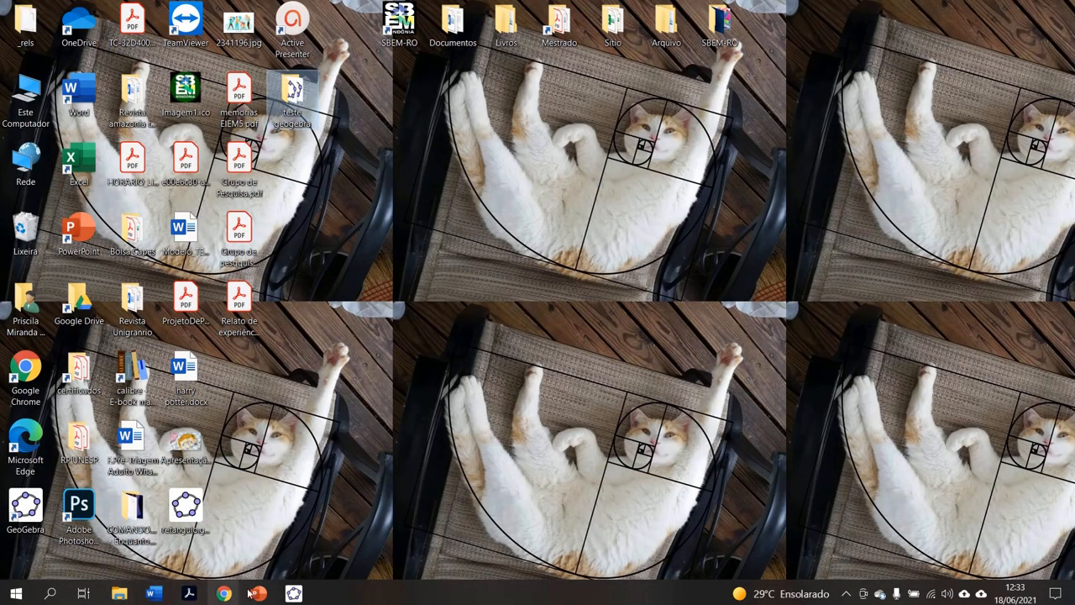
mouse_move(294, 594)
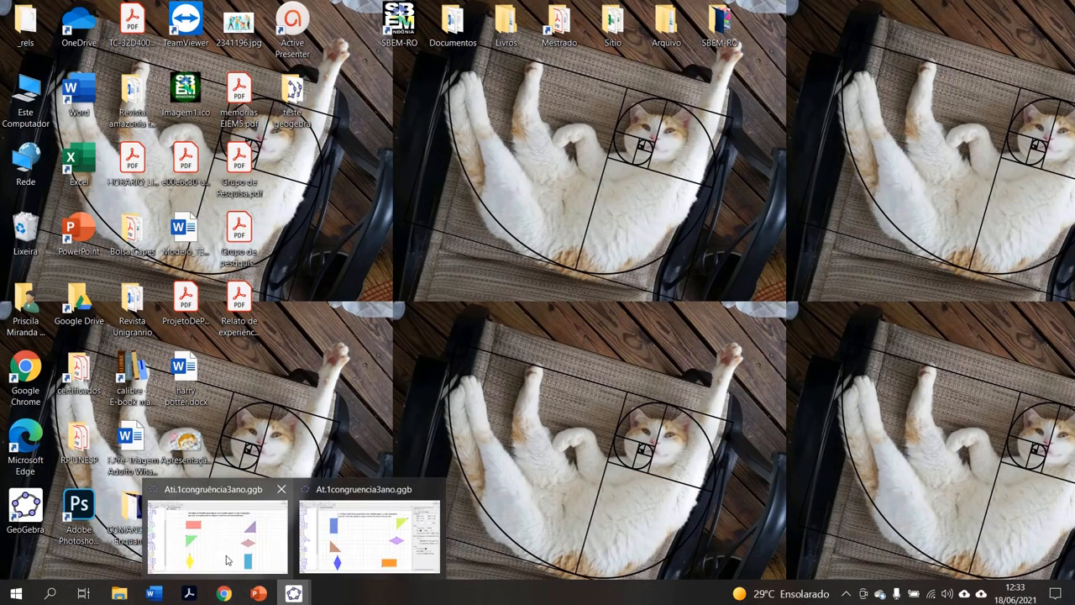
left_click(226, 558)
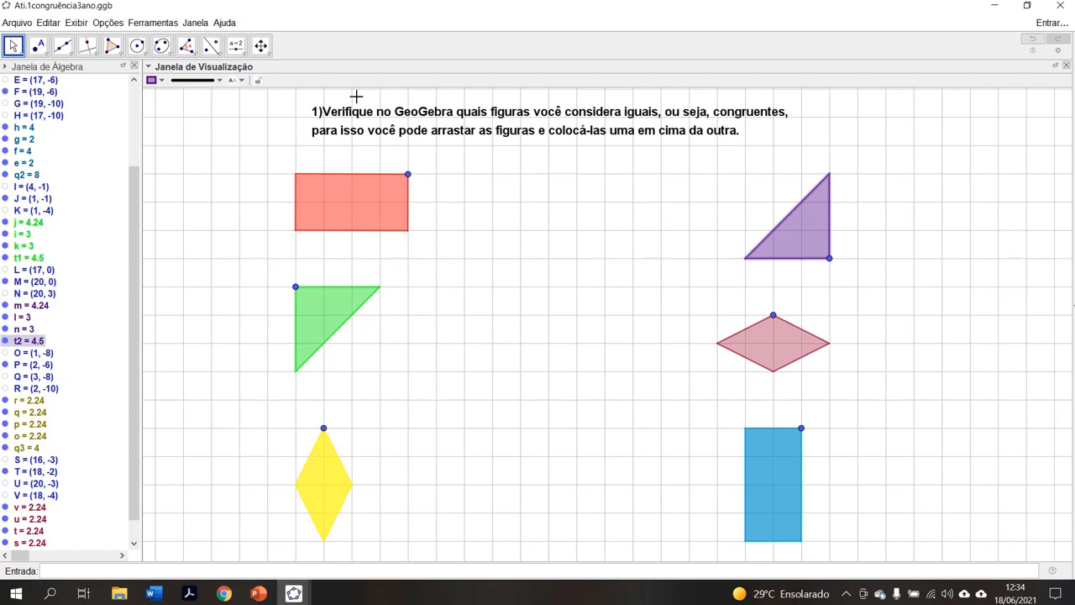
Try placing the purple triangle t2 over the green triangle, and move it back above the crimson rhombus with vertex M at (19, 1)
left_click_drag(409, 179, 411, 166)
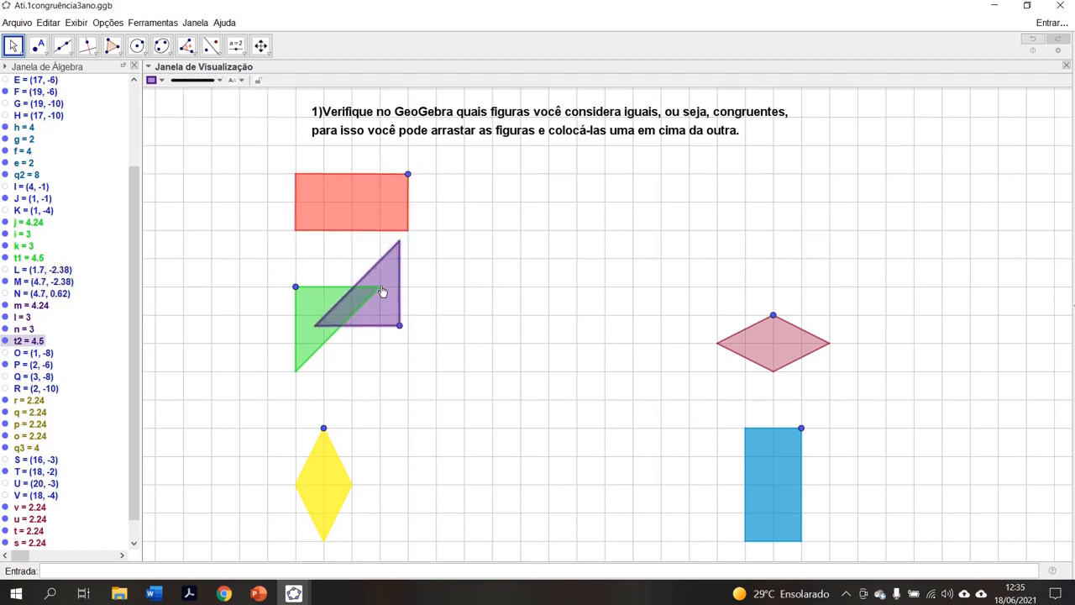
left_click_drag(377, 293, 785, 199)
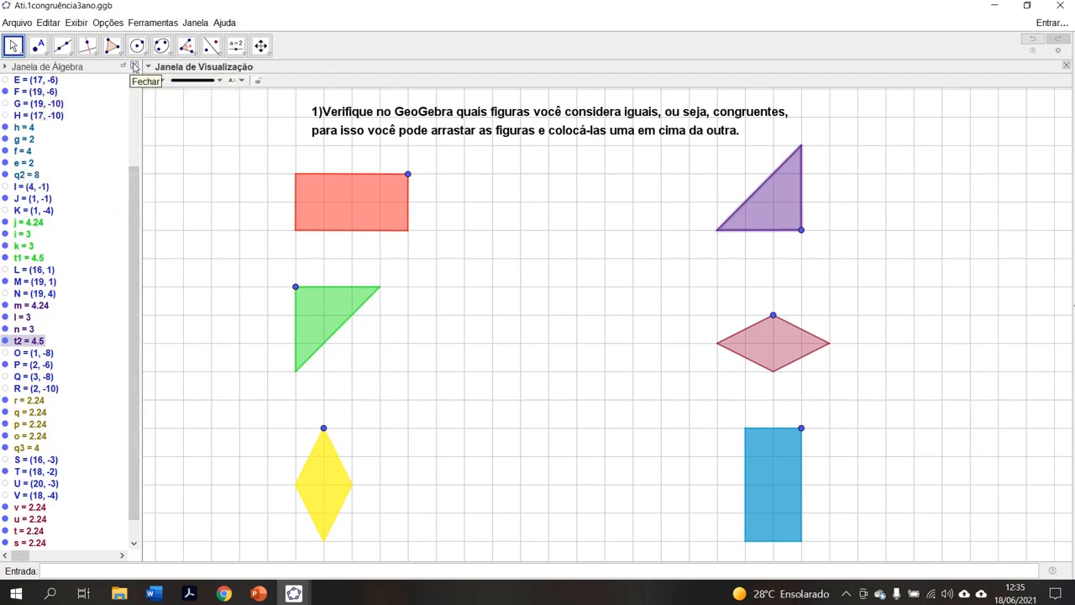
Hide the Janela de Álgebra and save the activity file again
left_click(134, 67)
key("ctrl+s")
key("Return")
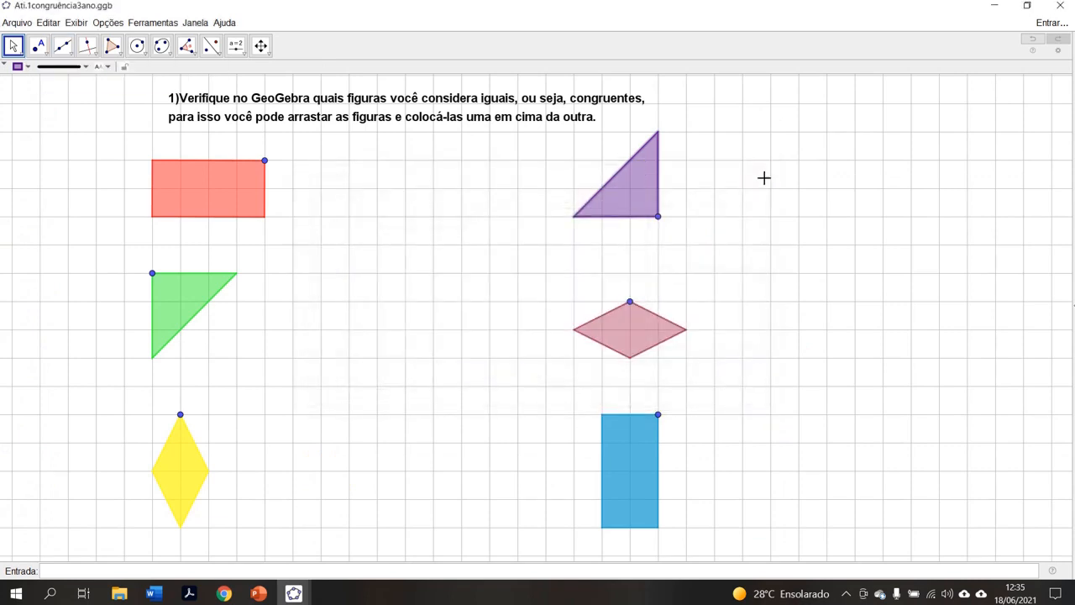
Save the activity file, and minimize the PowerPoint slides to return to the GeoGebra window
left_click(16, 23)
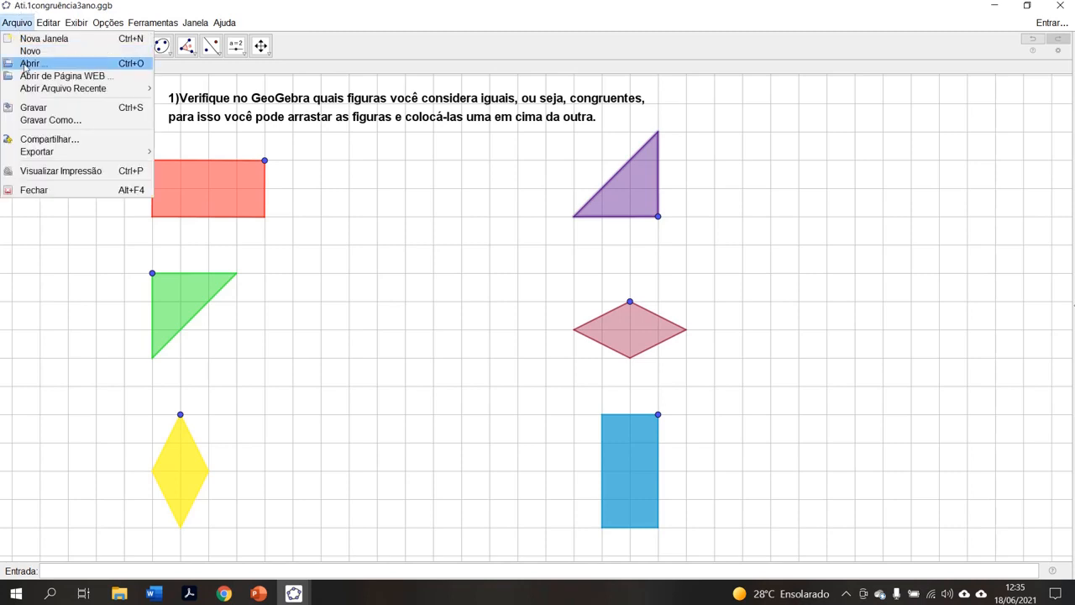
left_click(54, 107)
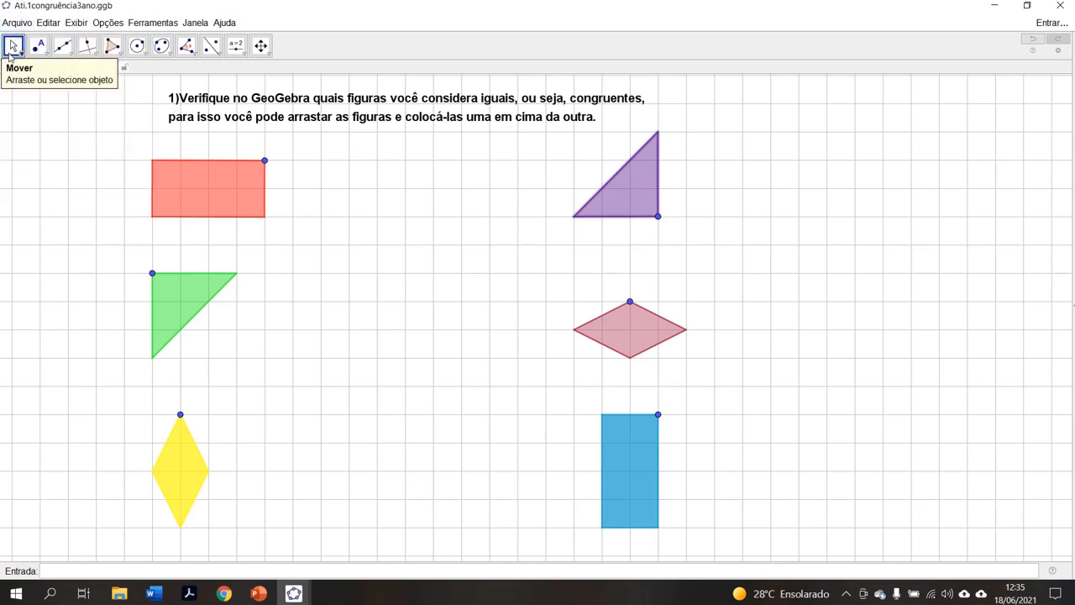
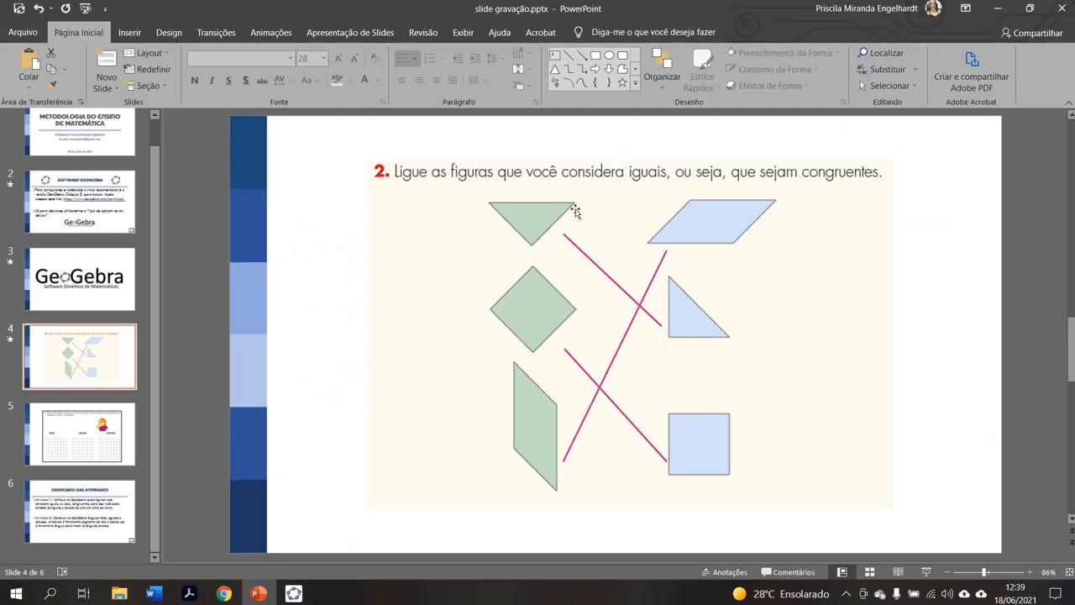
left_click(996, 8)
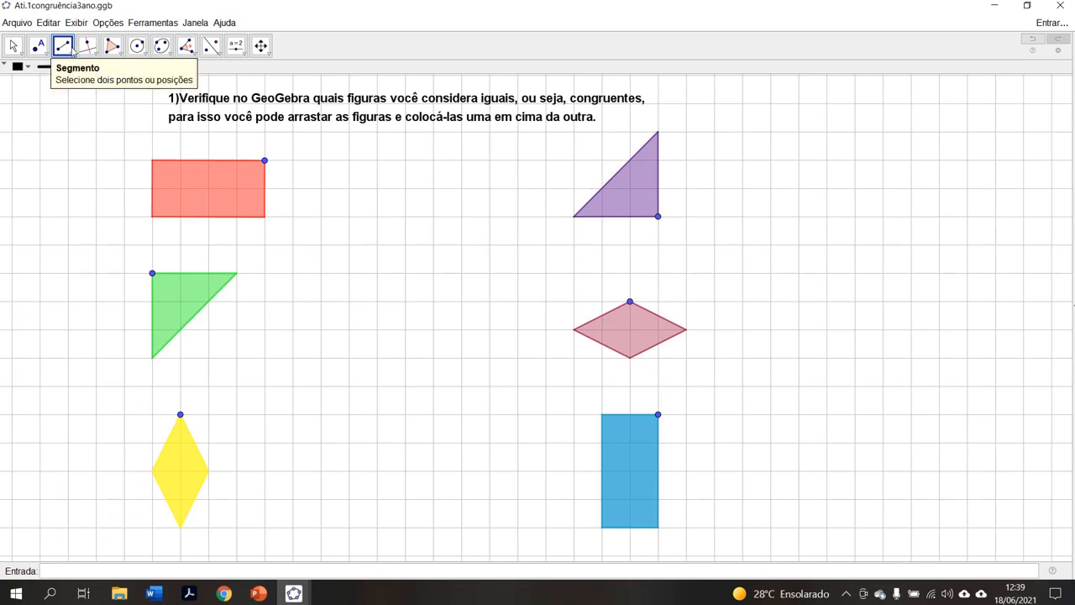
Draw a segment connecting the red rectangle's inner vertical side to the blue rectangle's inner vertical side
left_click(71, 53)
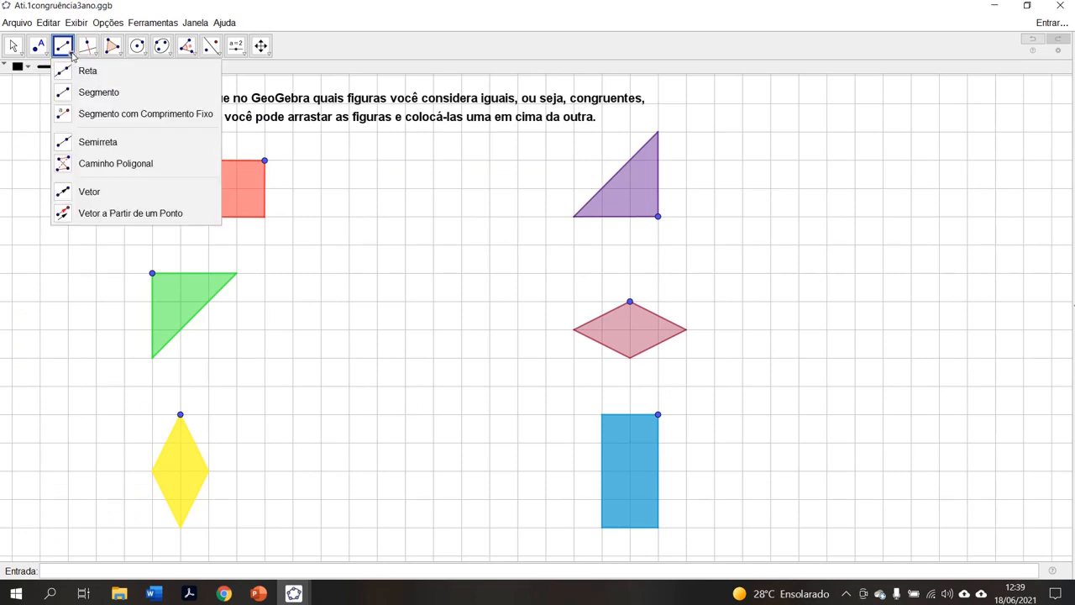
left_click(75, 94)
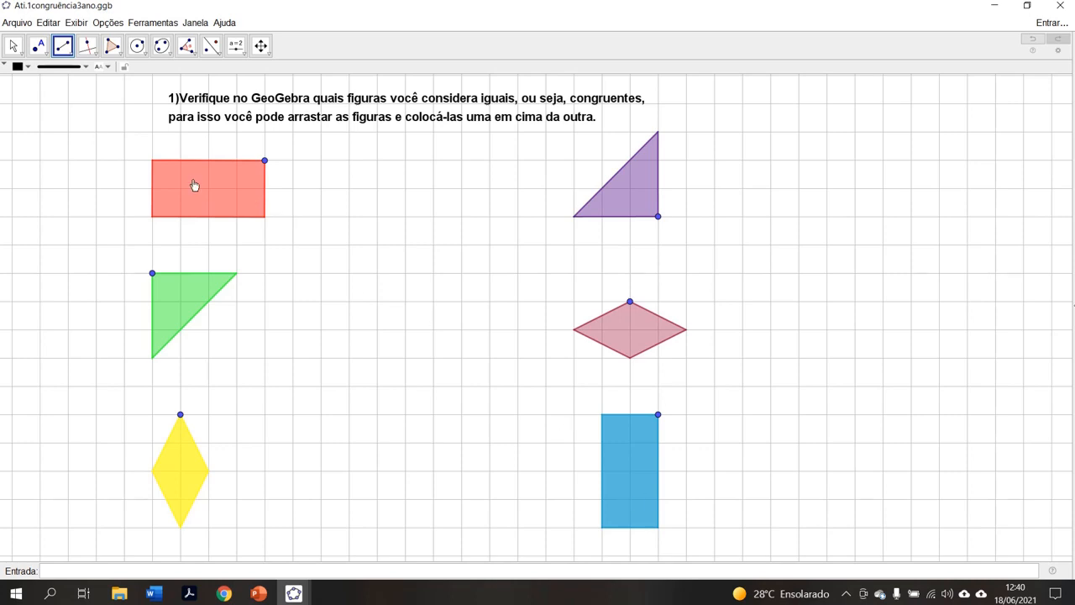
left_click(67, 53)
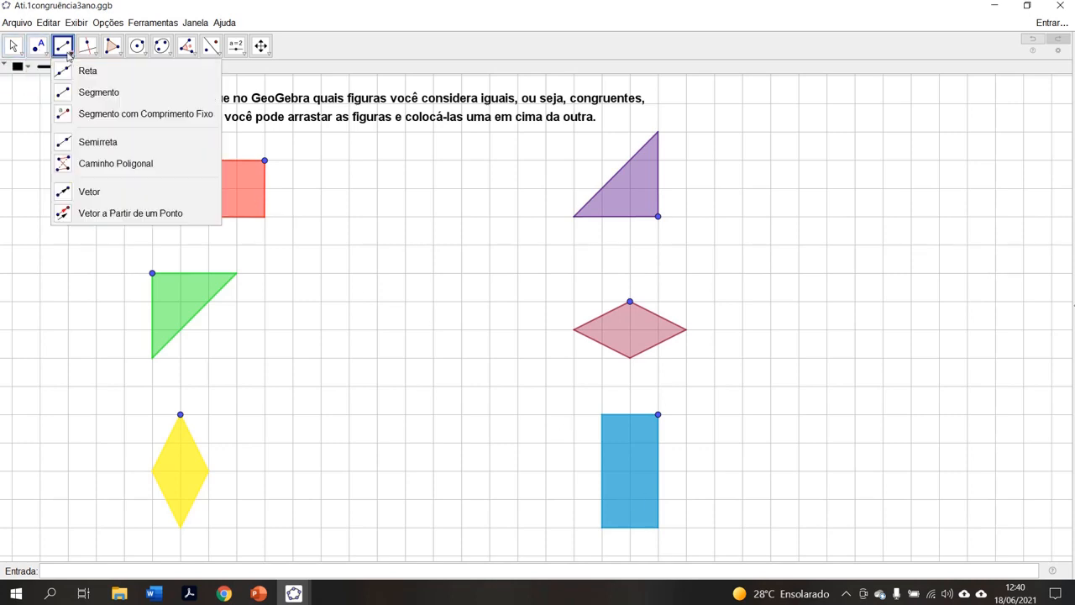
left_click(88, 95)
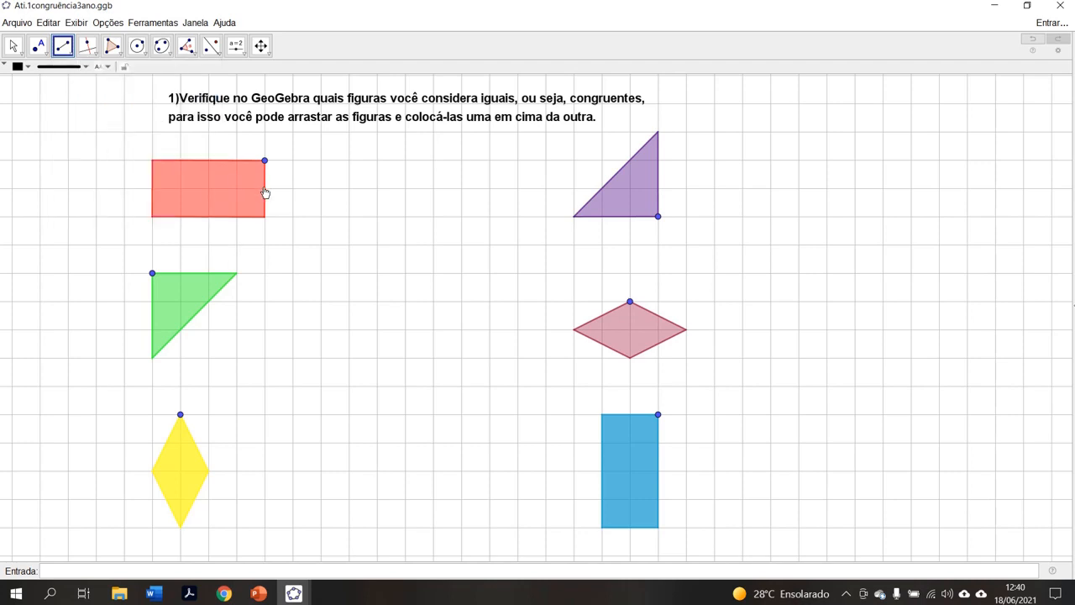
left_click(265, 189)
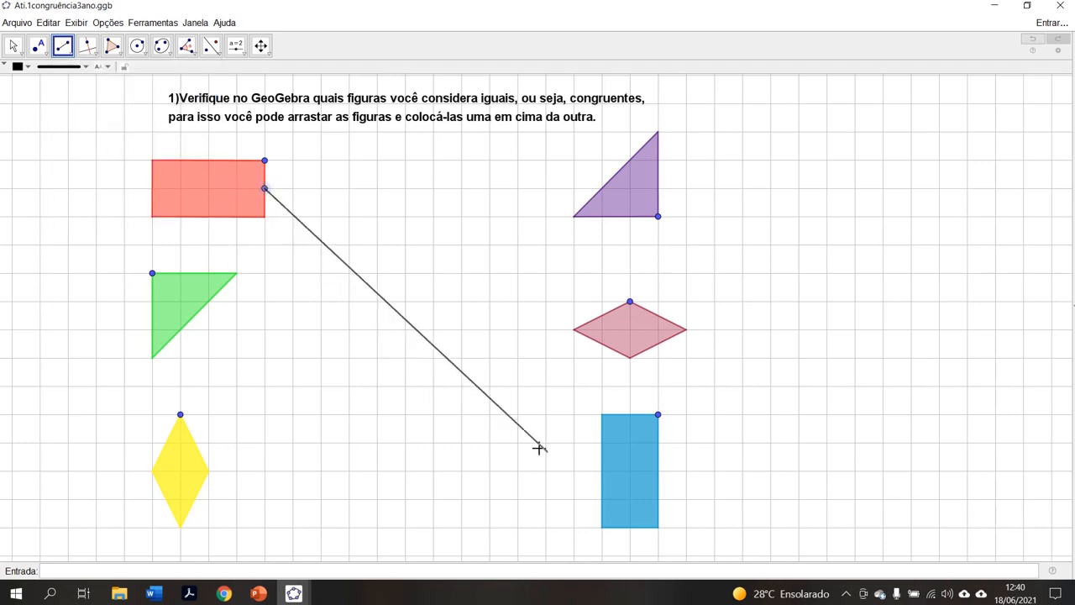
left_click(602, 461)
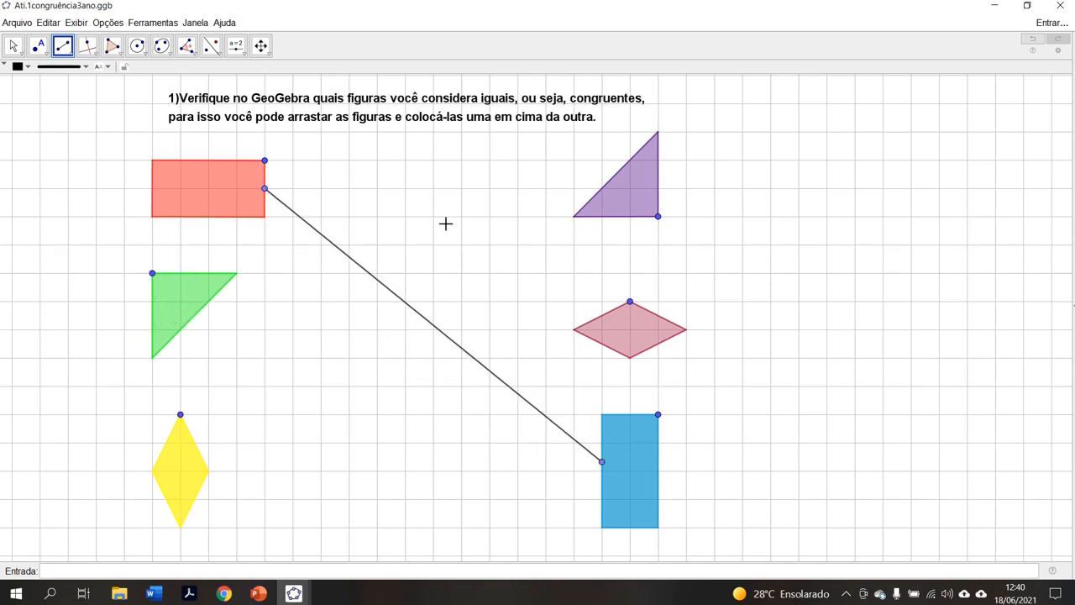
Draw segments connecting the green triangle to the purple triangle and the yellow rhombus to the crimson rhombus
left_click(192, 317)
left_click(594, 198)
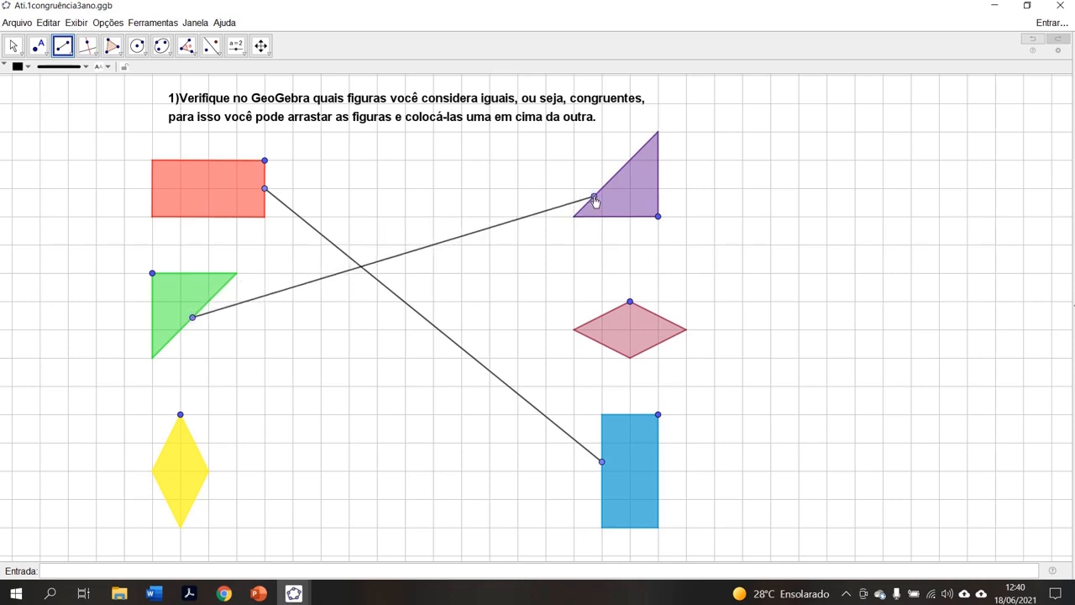
left_click(195, 447)
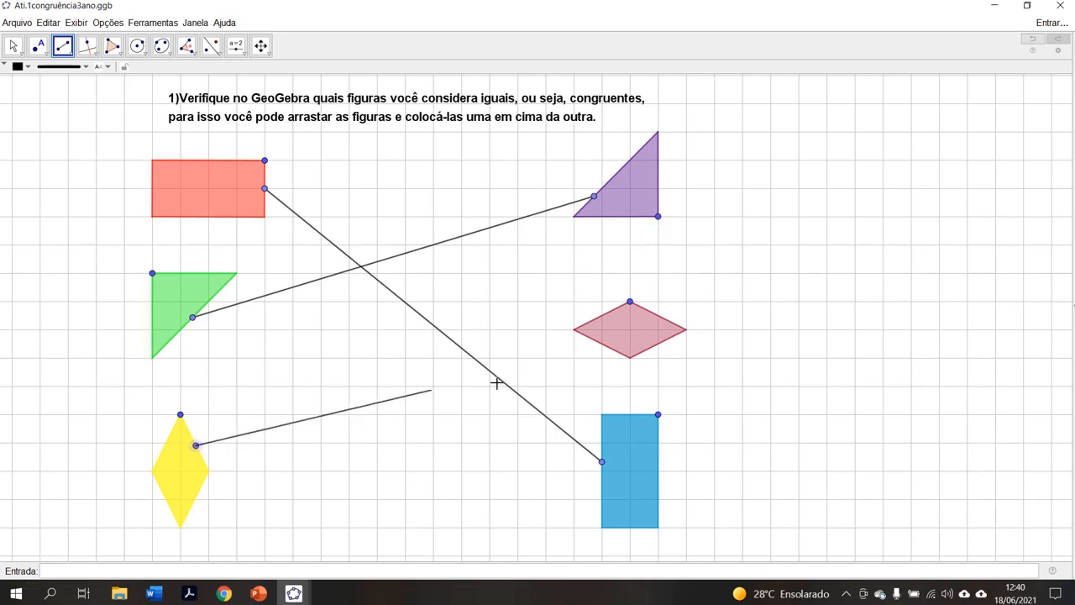
left_click(594, 342)
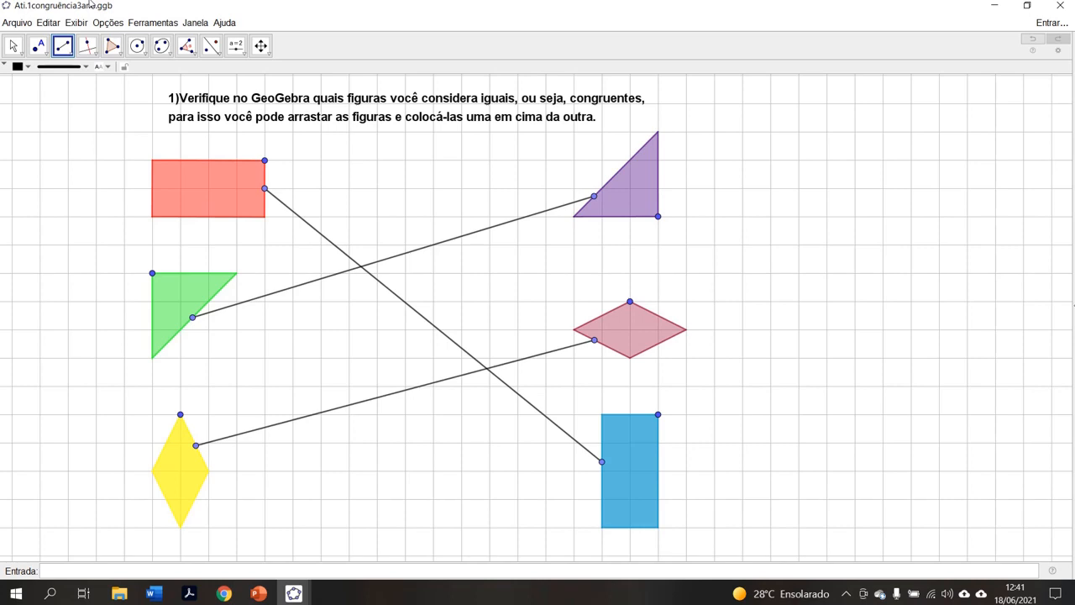
Reword the opening of the activity statement to "Ligue as figuras que" before "você considera iguais"
left_click(12, 48)
double_click(404, 114)
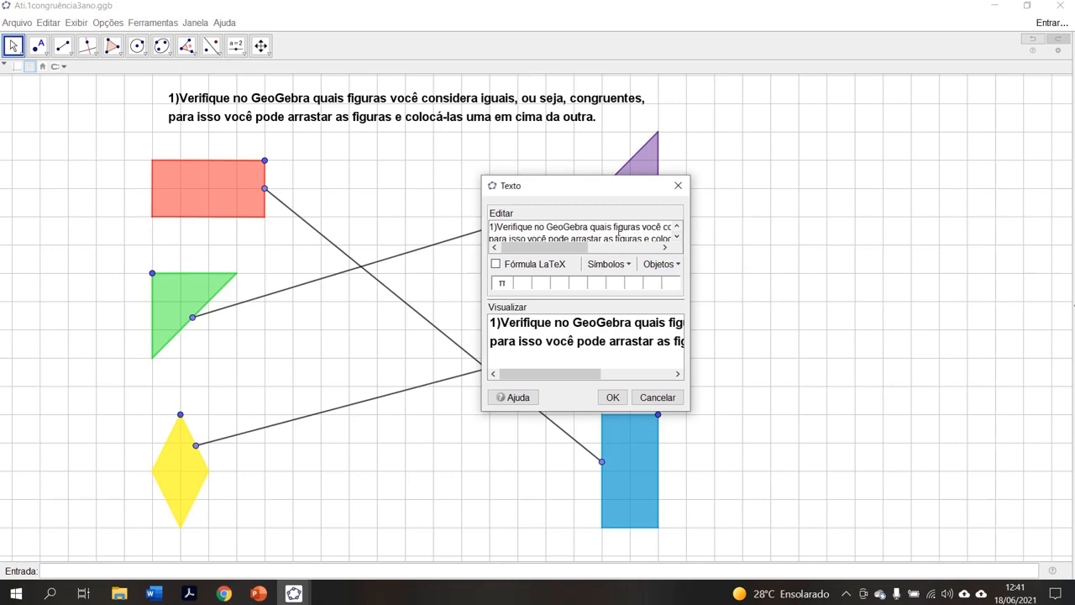
left_click_drag(591, 228, 497, 230)
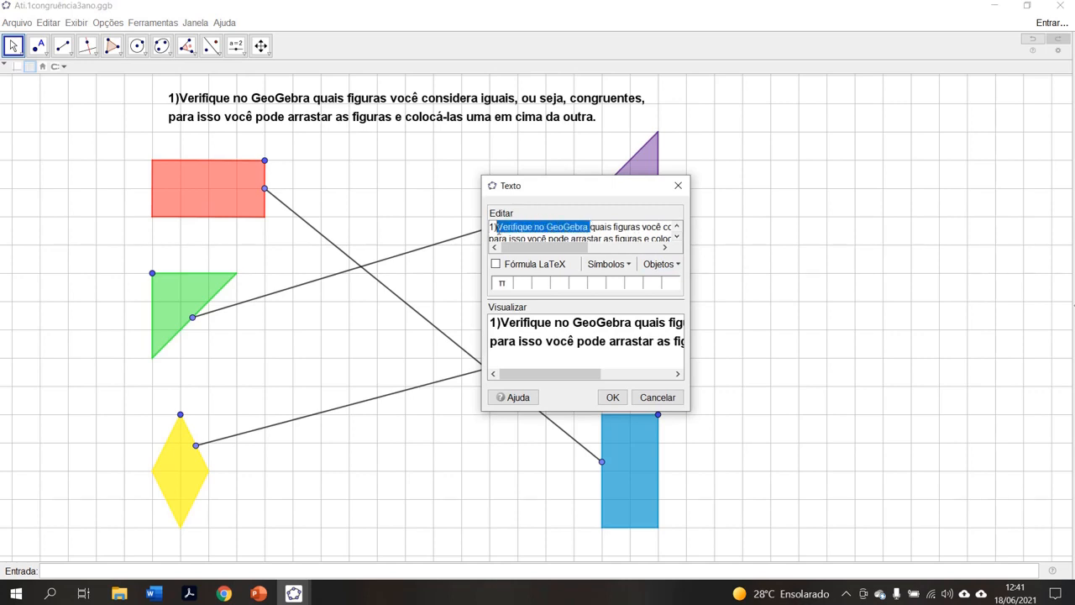
type("Lig")
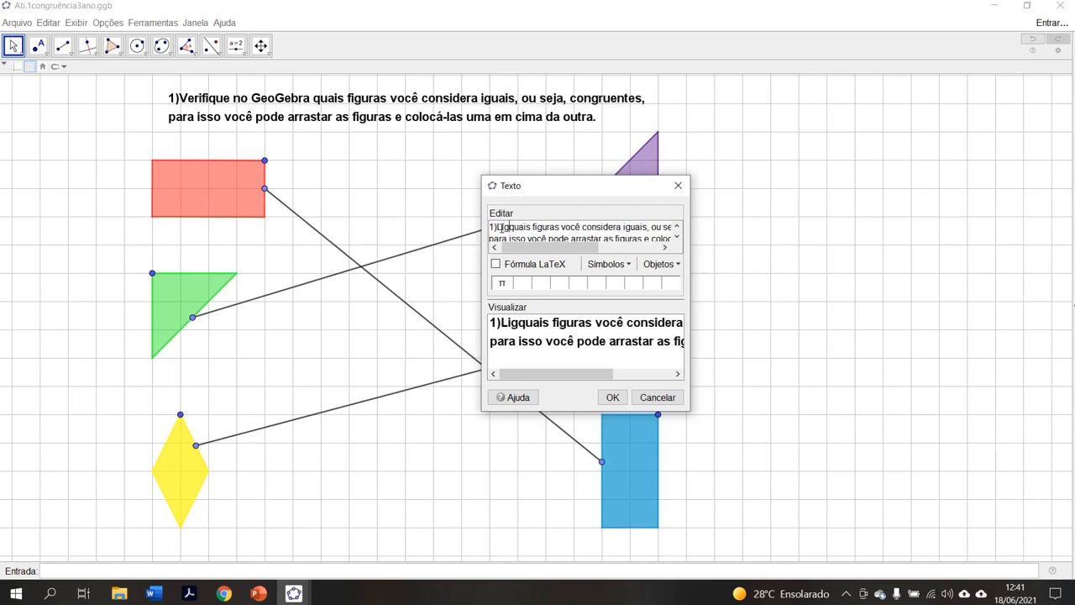
type("ue")
left_click_drag(551, 229, 521, 228)
type("a s")
key("BackSpace")
key("BackSpace")
key("BackSpace")
type("as f")
key("Right")
key("Right")
key("Right")
key("Right")
key("Right")
key("Right")
key("Right")
type("que")
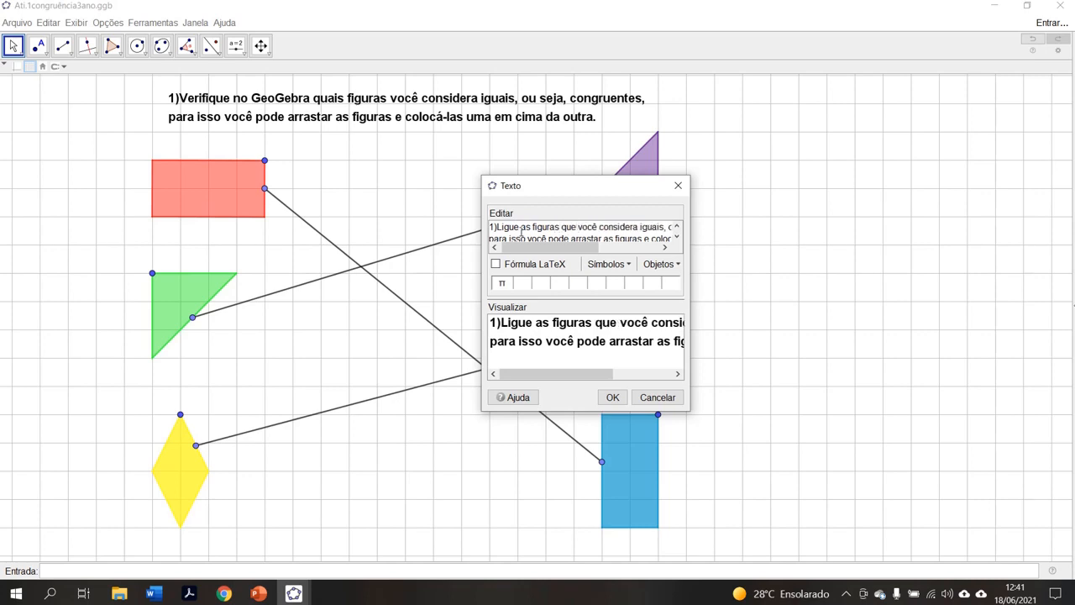
Delete the statement's second line about dragging the figures on top of each other
left_click_drag(572, 247, 425, 230)
key("BackSpace")
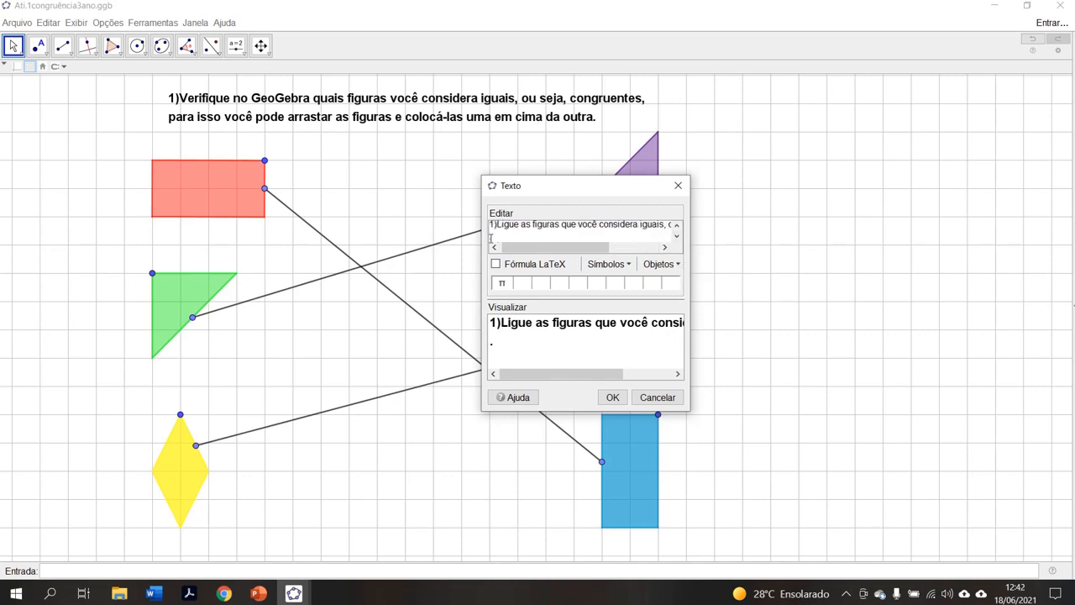
key("BackSpace")
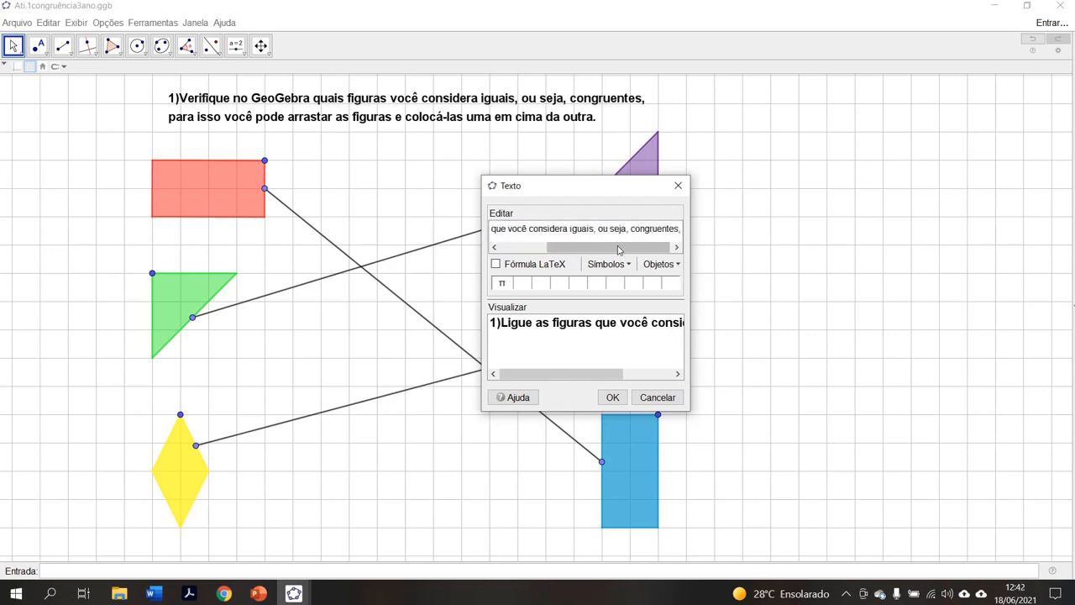
Append "utilizando a ferramenta segmento de reta do GeoGebra." after "congruentes," in the statement
left_click_drag(607, 242, 672, 246)
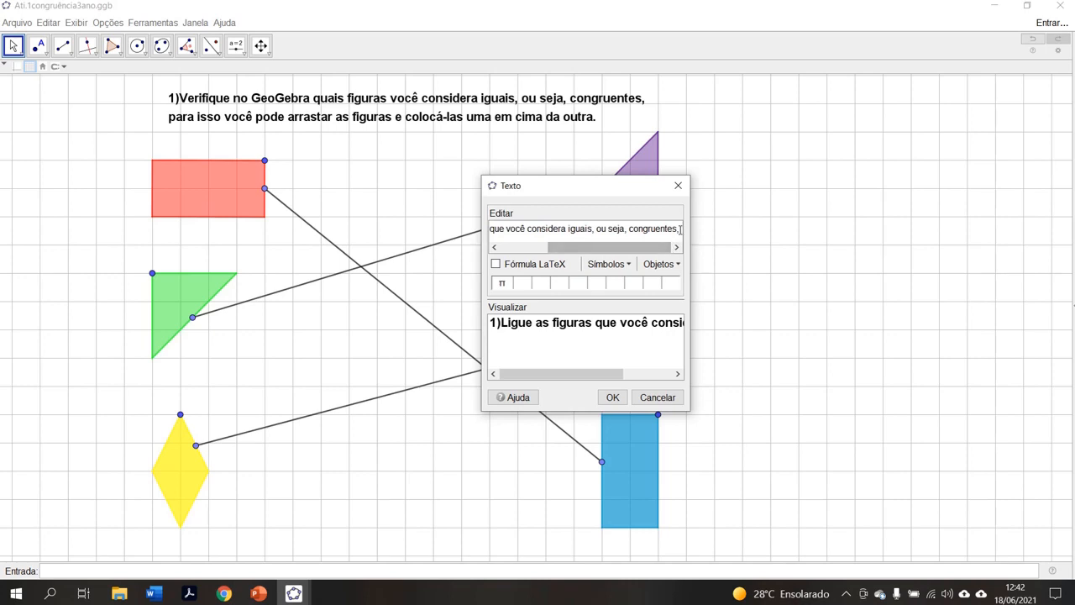
left_click(679, 229)
type("utilizando")
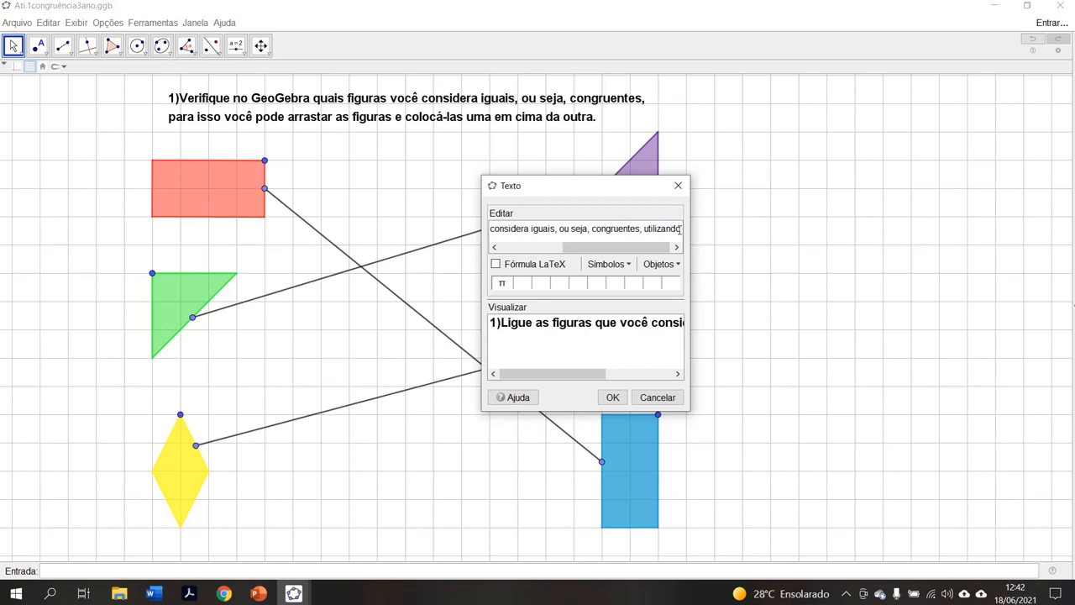
type(" a ferrame")
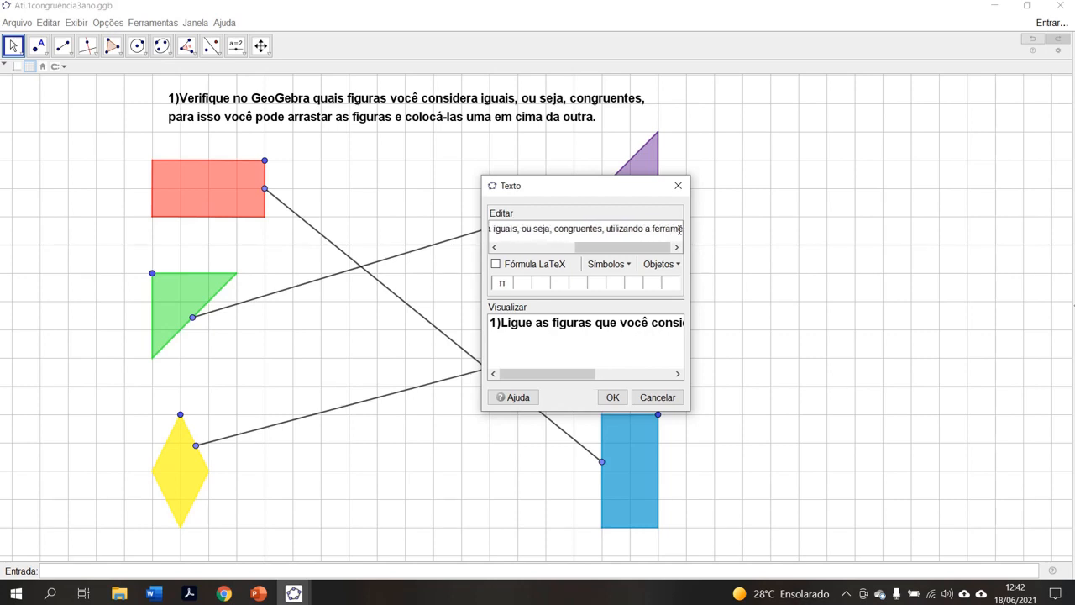
type("nta segmento de")
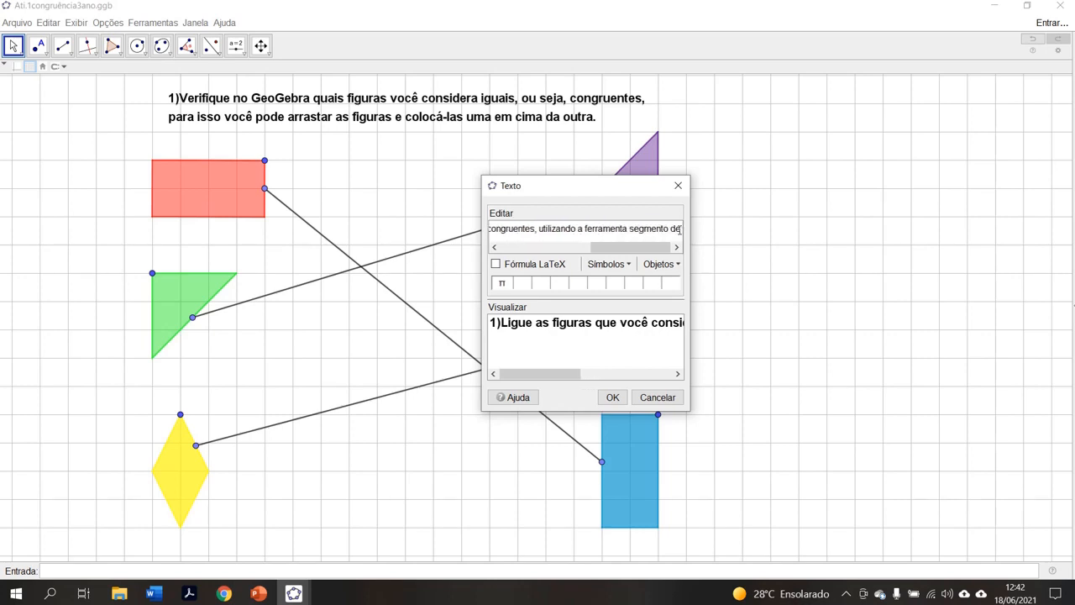
type(" reta do GeoGebra")
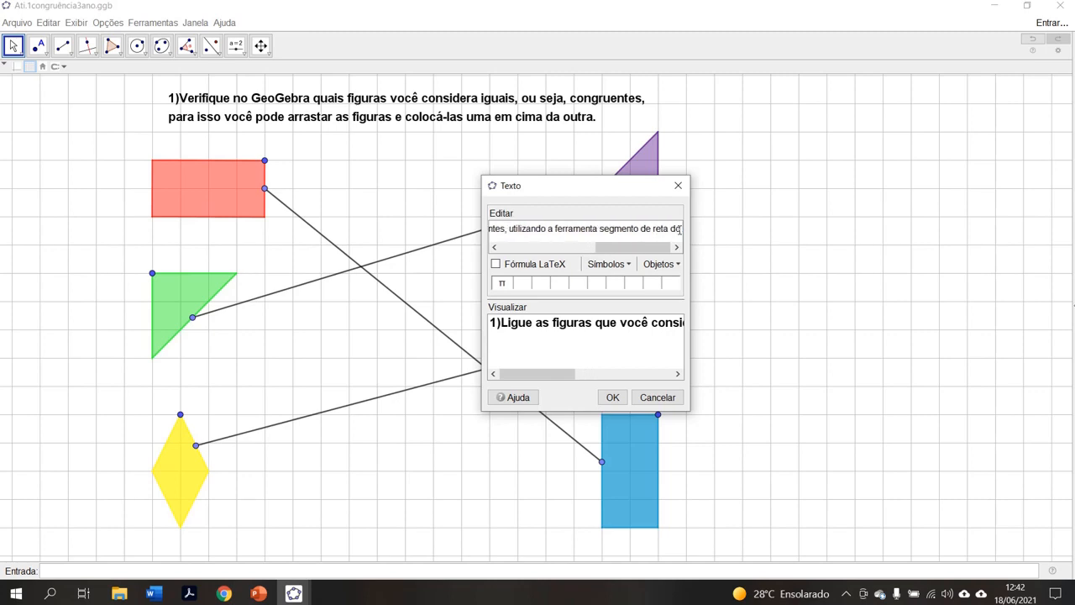
Insert a line break before "utilizando" so the tool instruction starts on its own line
key("ctrl+Left")
key("ctrl+Left")
key("ctrl+Left")
key("ctrl+Left")
key("ctrl+Left")
key("ctrl+Left")
key("ctrl+Left")
key("ctrl+Left")
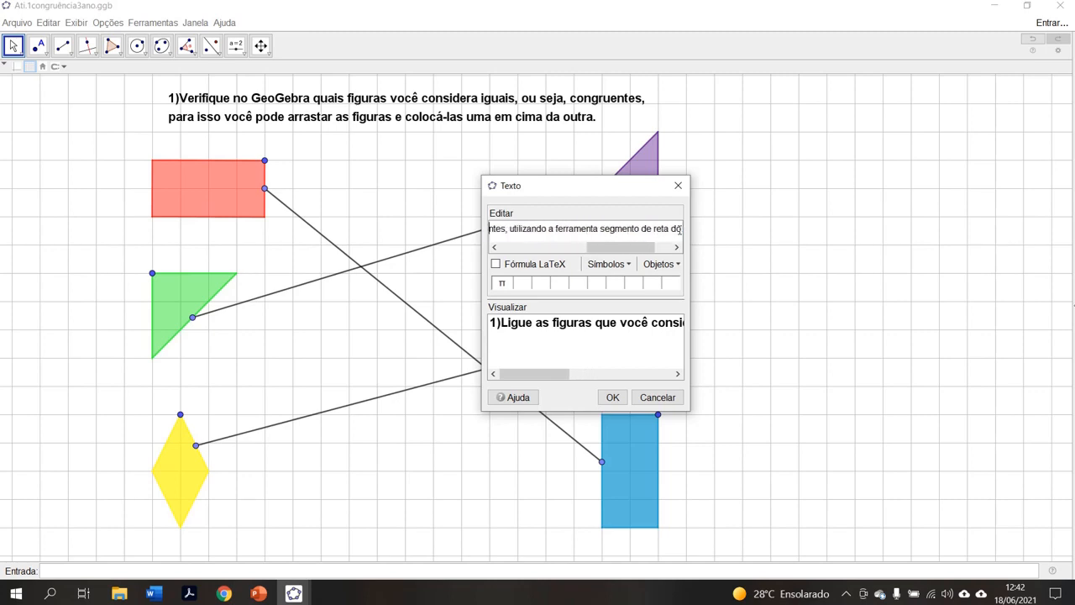
key("Return")
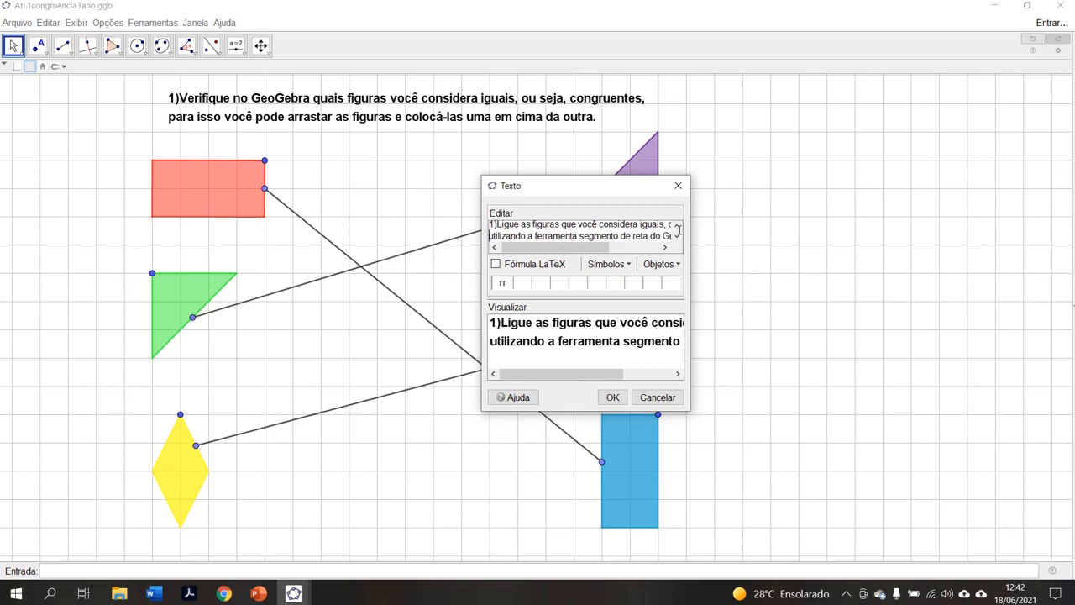
Change the statement's number from 1 to 2 and apply the edited text
left_click(493, 227)
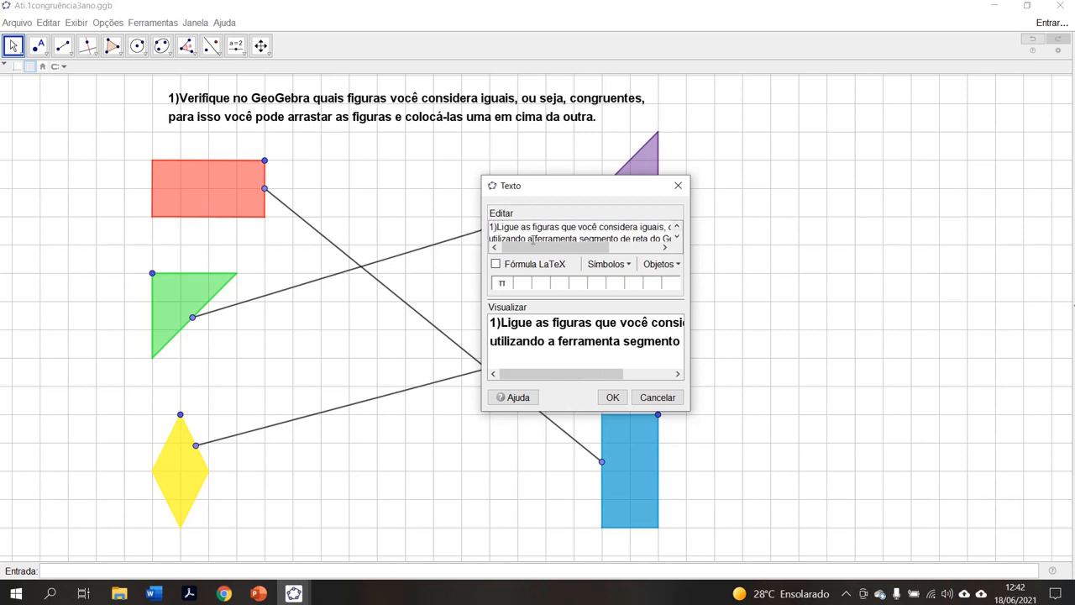
key("BackSpace")
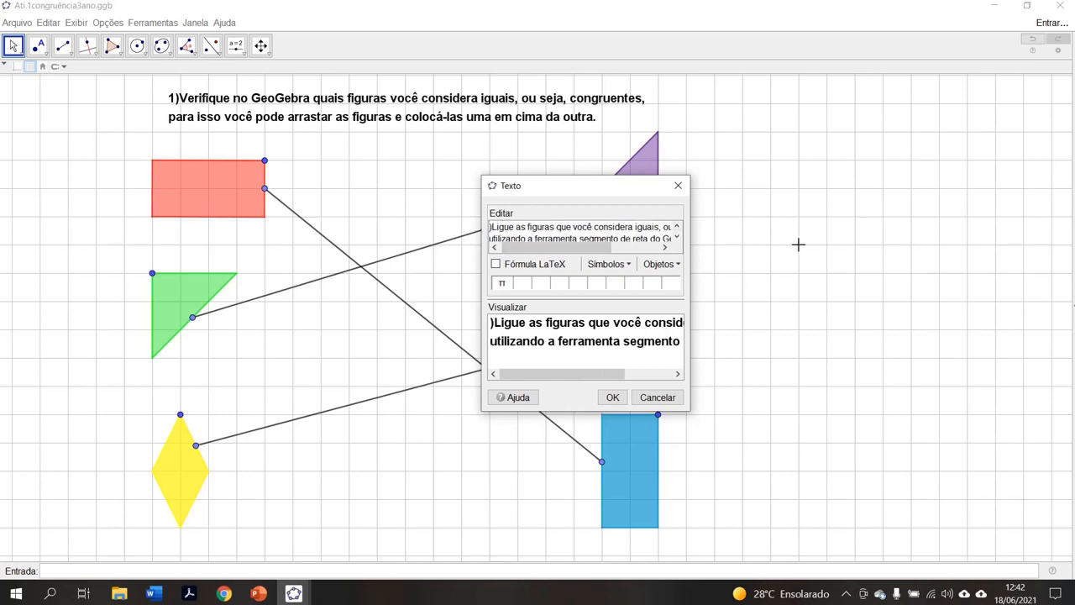
type("2")
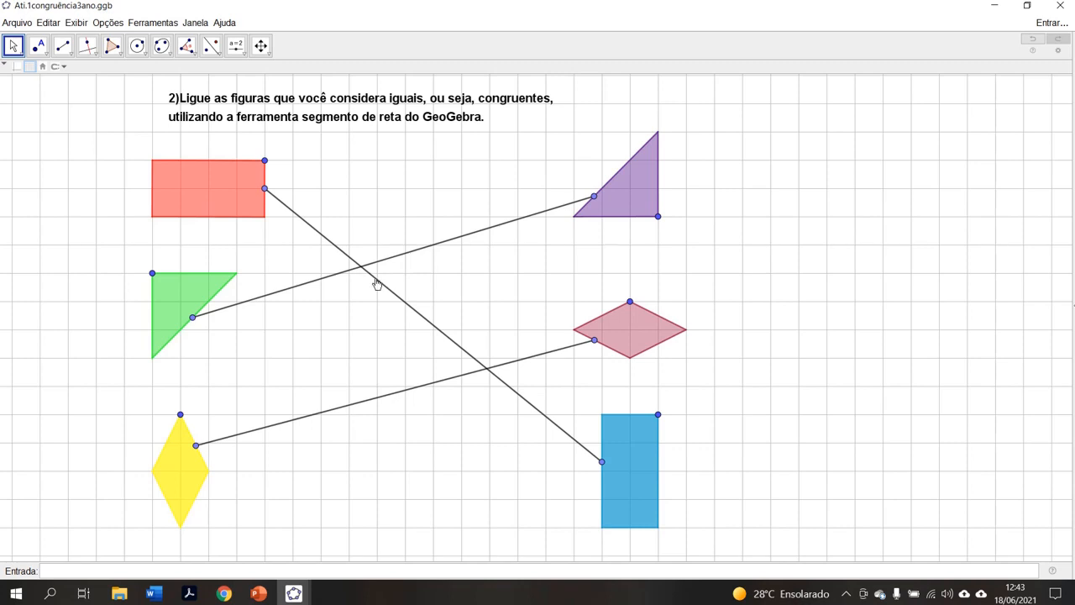
Delete the three segments connecting the rectangles, the triangles and the rhombuses
right_click(377, 284)
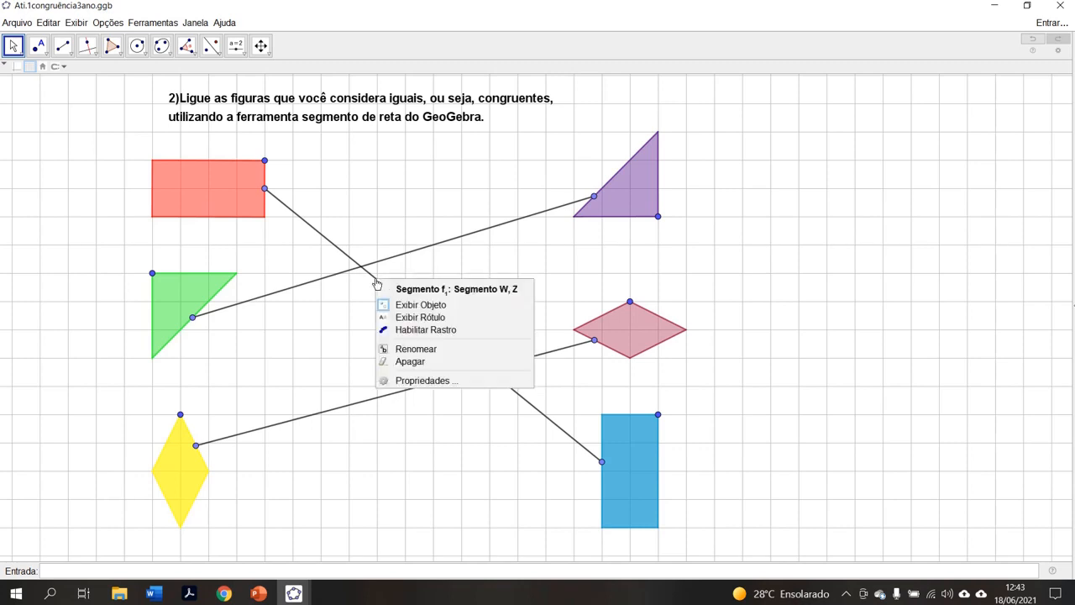
left_click(405, 362)
right_click(391, 262)
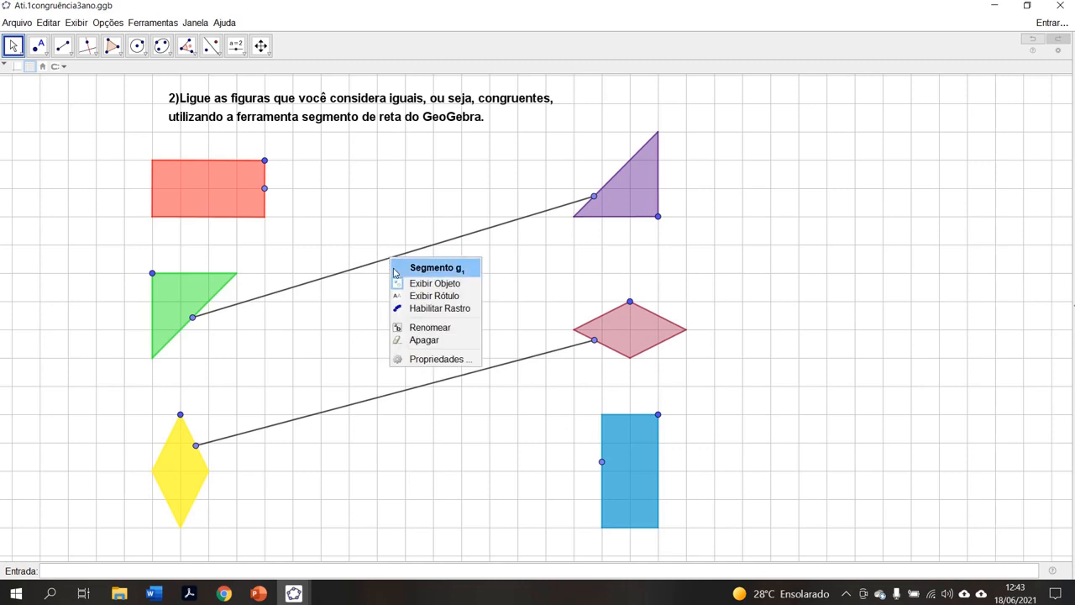
left_click(408, 343)
right_click(411, 395)
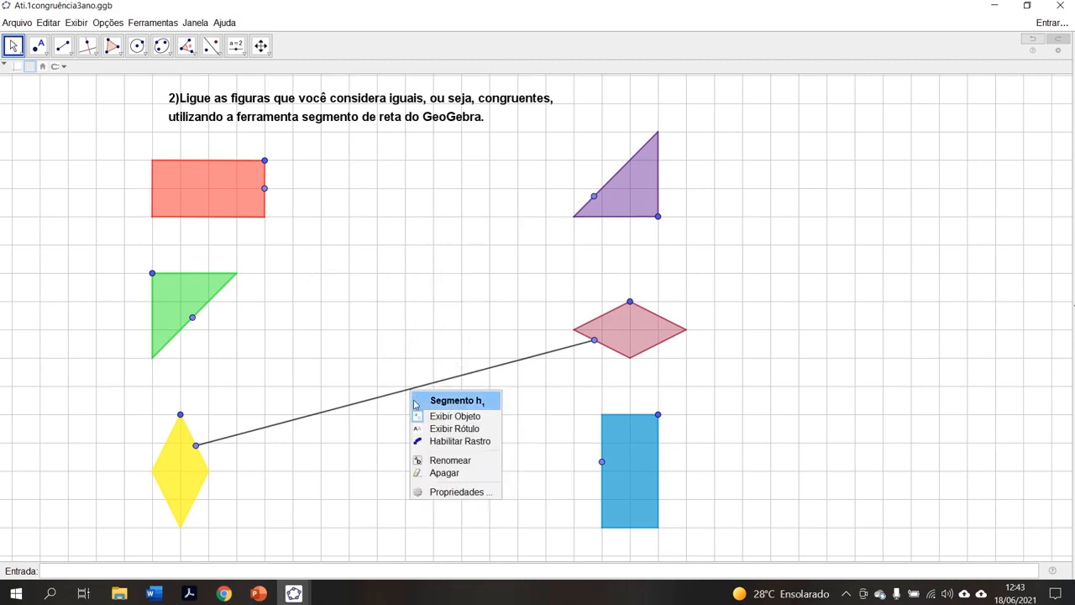
left_click(445, 476)
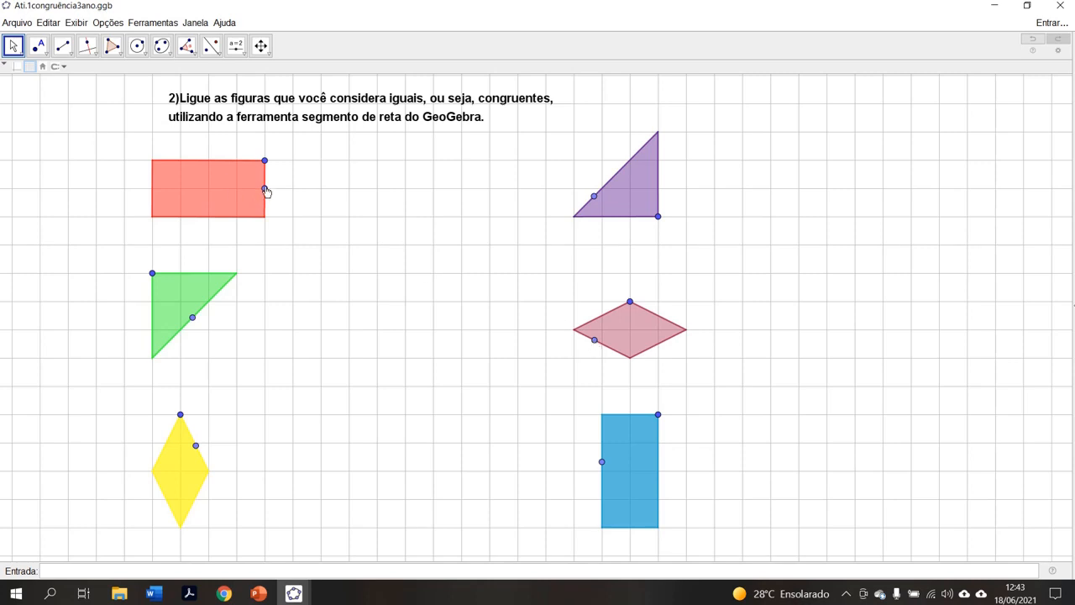
Delete the leftover points on the sides of the six figures, keeping each figure's corner point
right_click(595, 341)
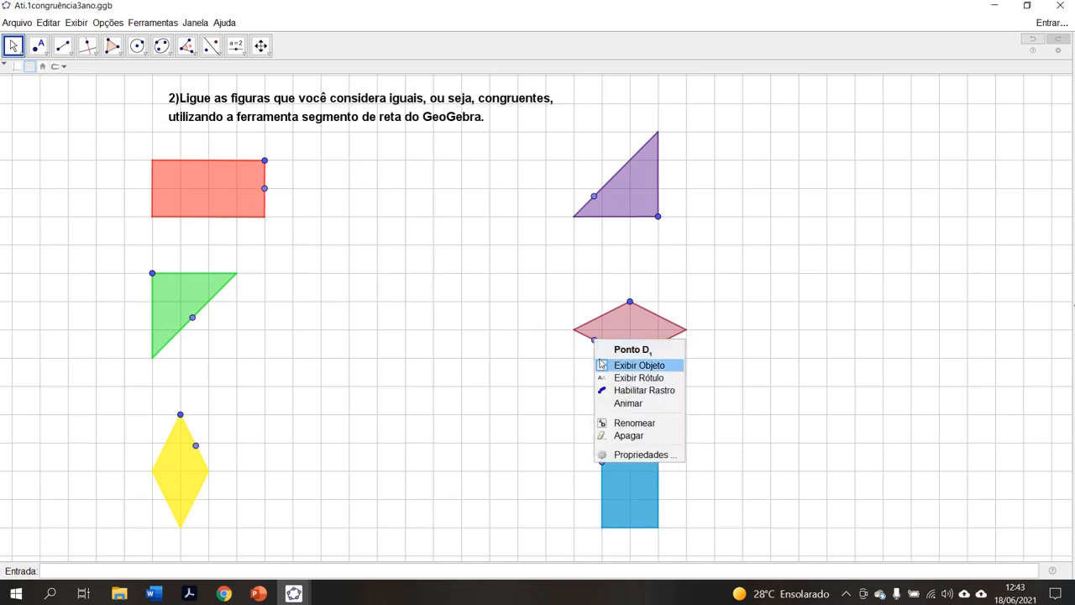
left_click(632, 437)
right_click(602, 464)
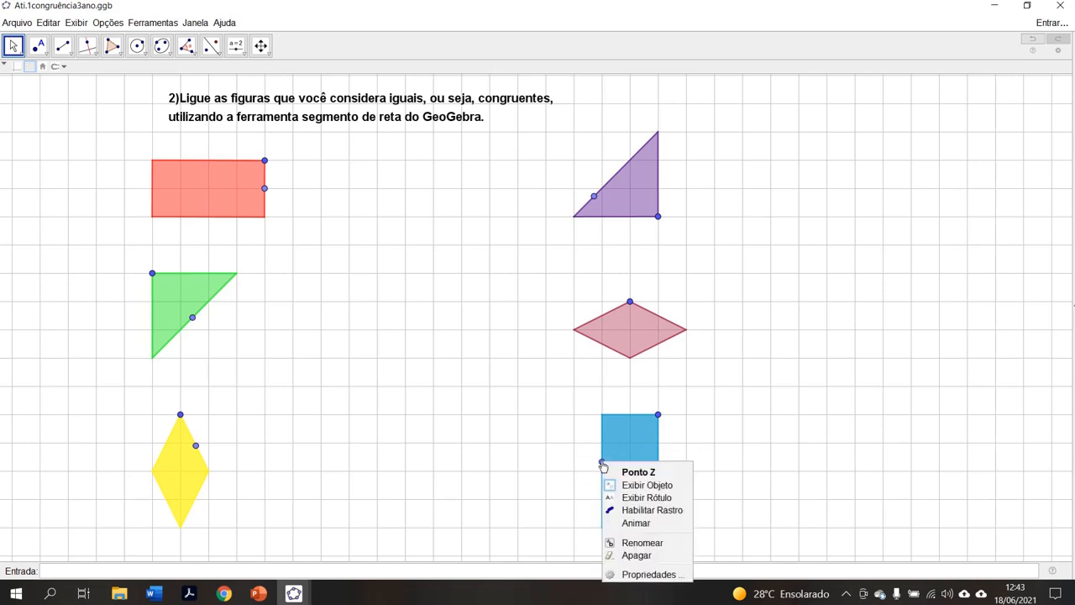
left_click(628, 556)
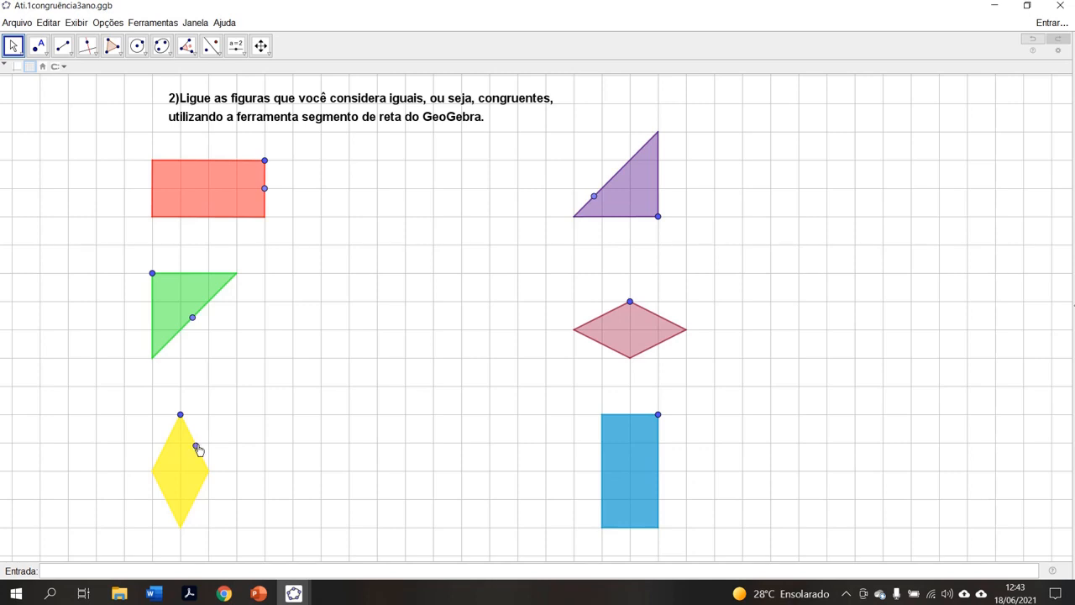
right_click(195, 445)
left_click(233, 542)
right_click(192, 317)
left_click(251, 413)
right_click(264, 192)
left_click(298, 287)
right_click(594, 196)
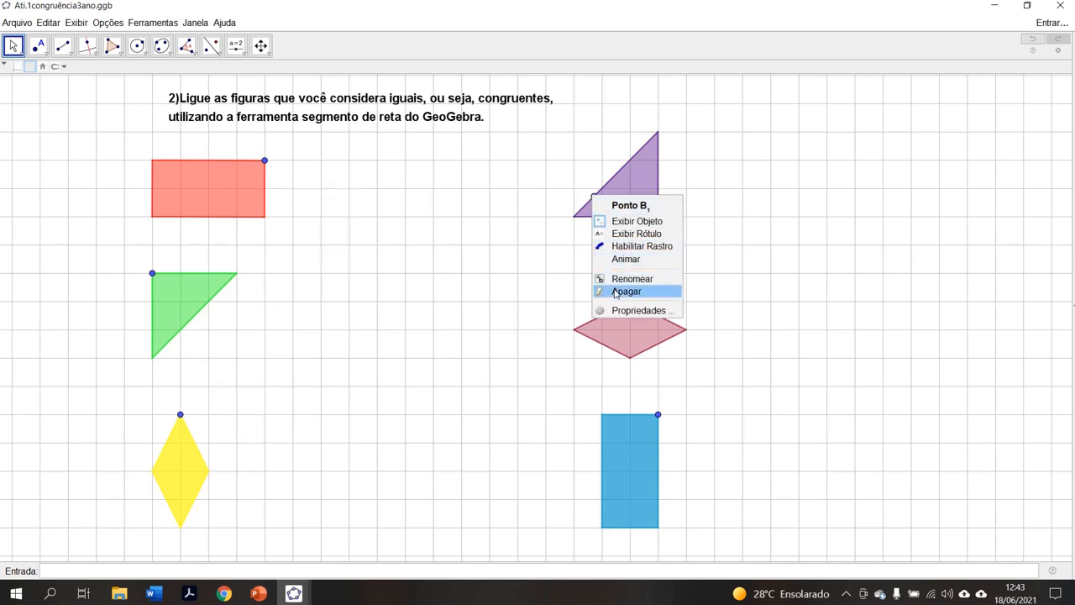
left_click(626, 288)
Save the activity as a new file named Ati.2congruência3ano.ggb in the geogebra folder
left_click(17, 23)
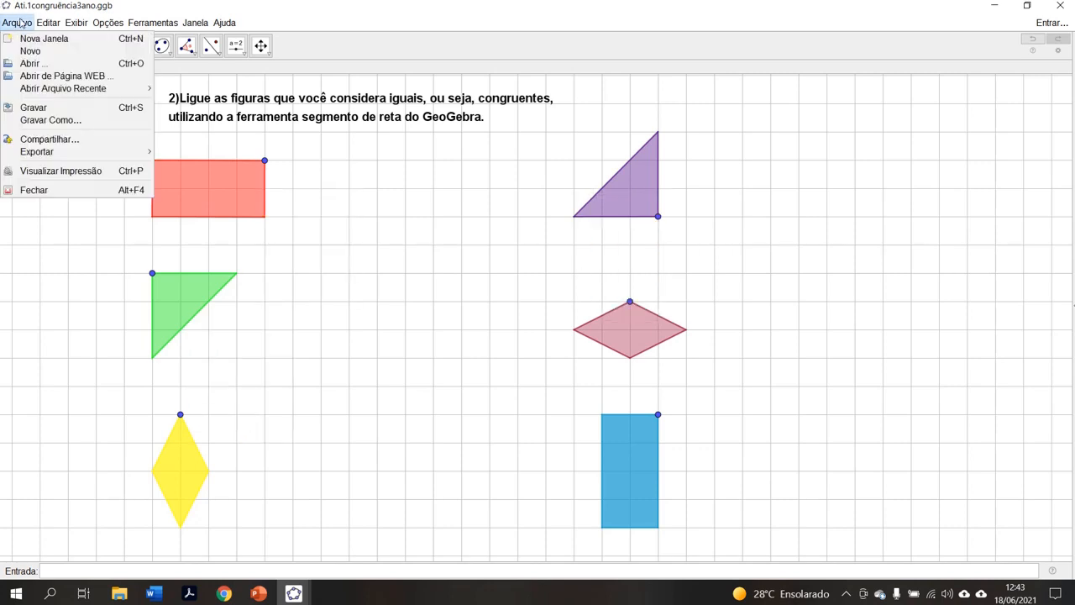
left_click(31, 124)
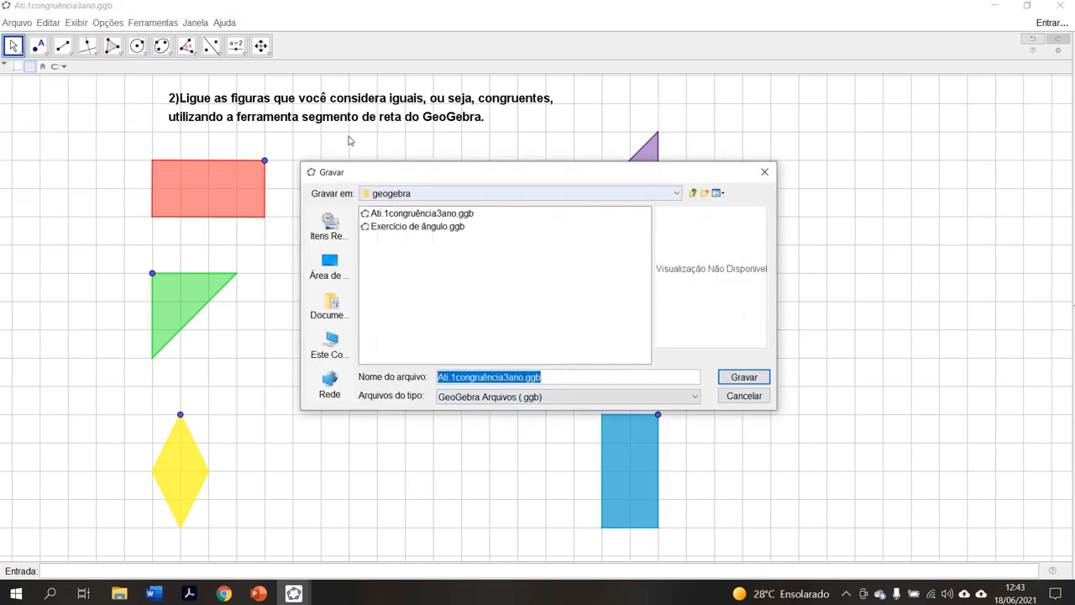
left_click(456, 377)
key("BackSpace")
key("BackSpace")
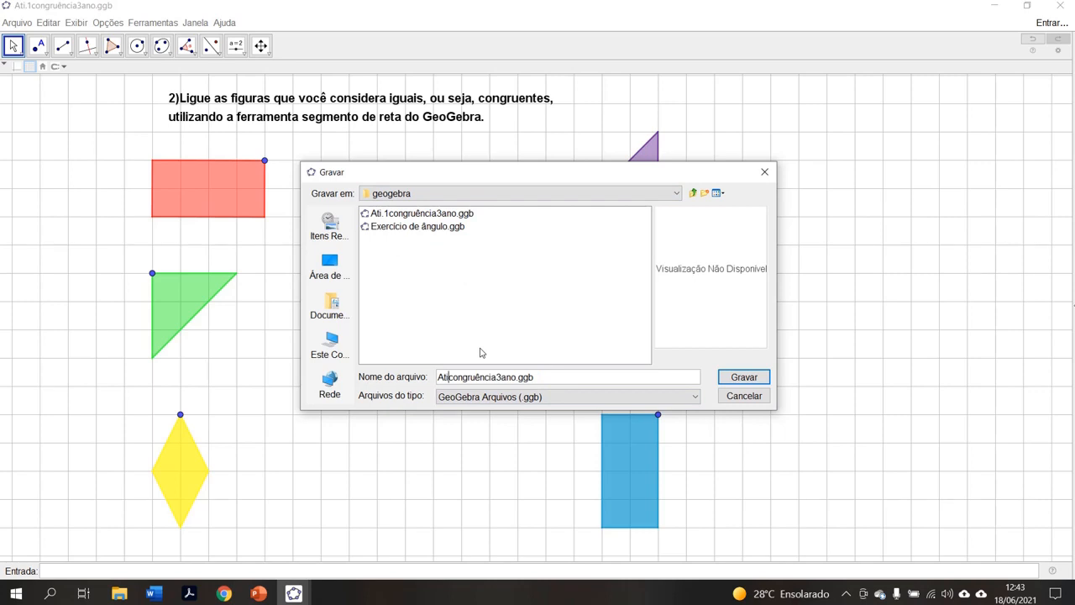
type("2")
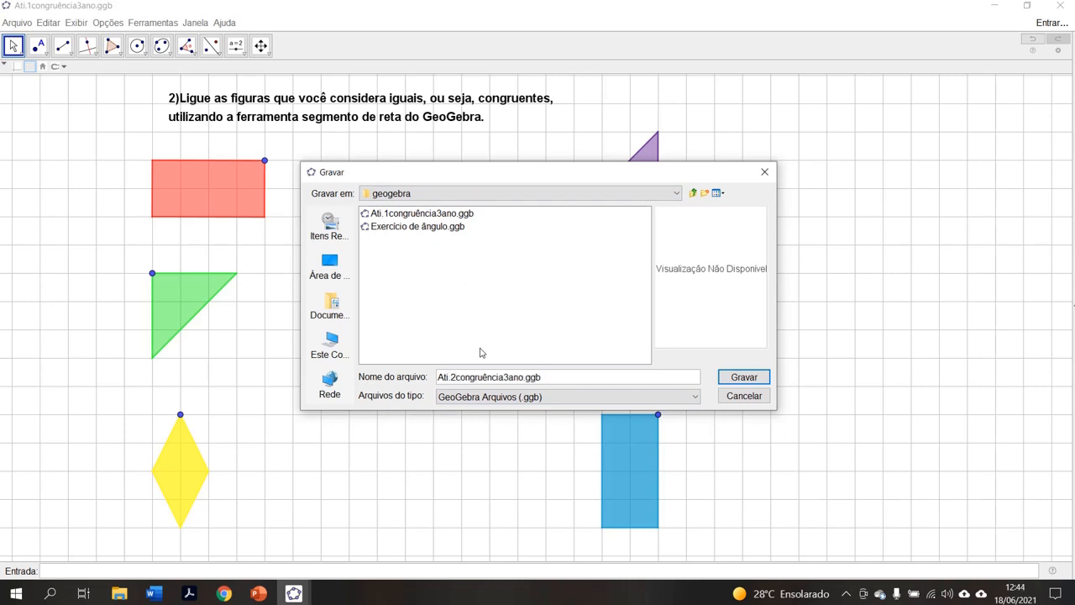
left_click(761, 377)
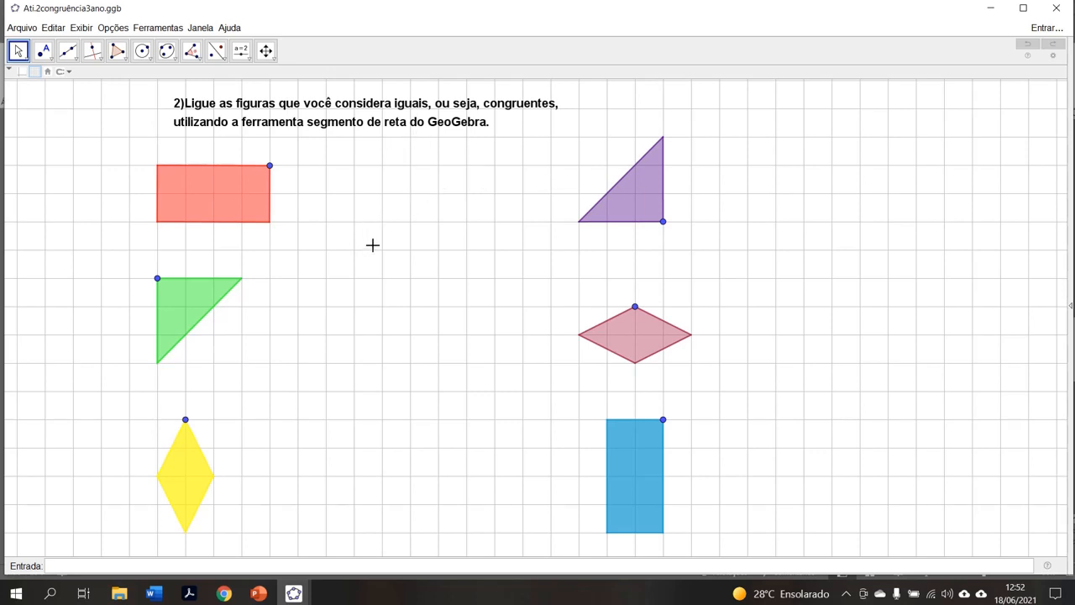
In the statement text, replace "Ligue" with "Pinte da mesma" and delete the line about the segment tool
left_click(252, 118)
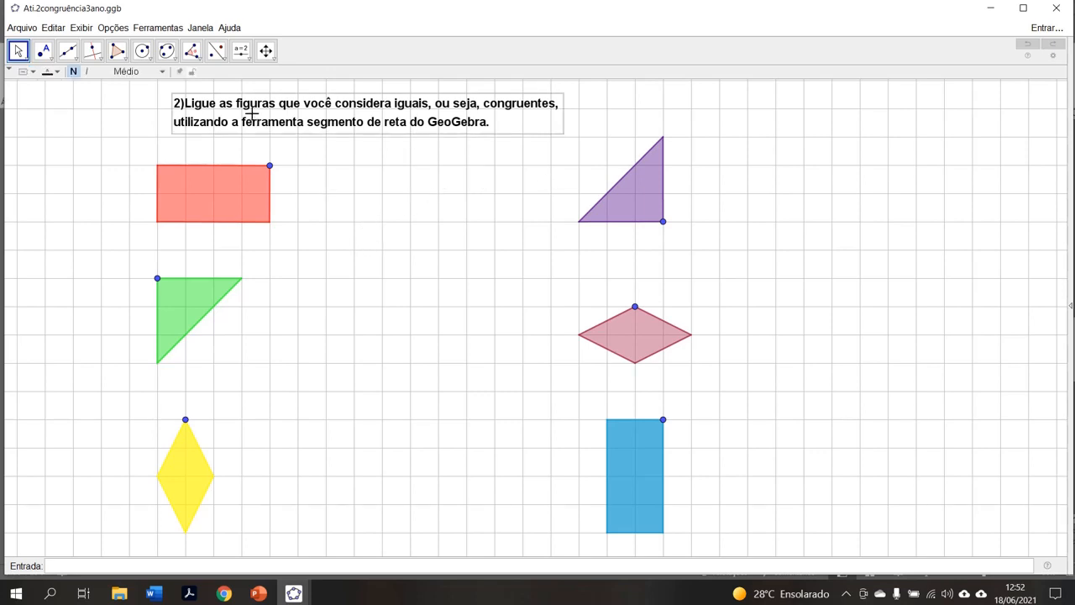
right_click(251, 114)
left_click(225, 102)
double_click(225, 102)
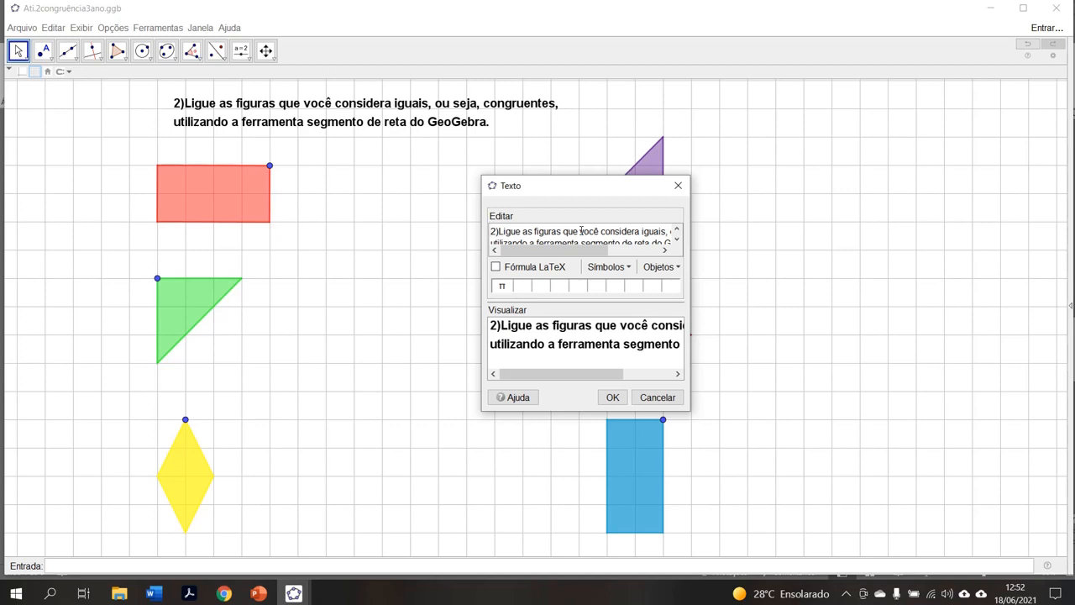
left_click_drag(524, 232, 499, 232)
type("Pinte da m")
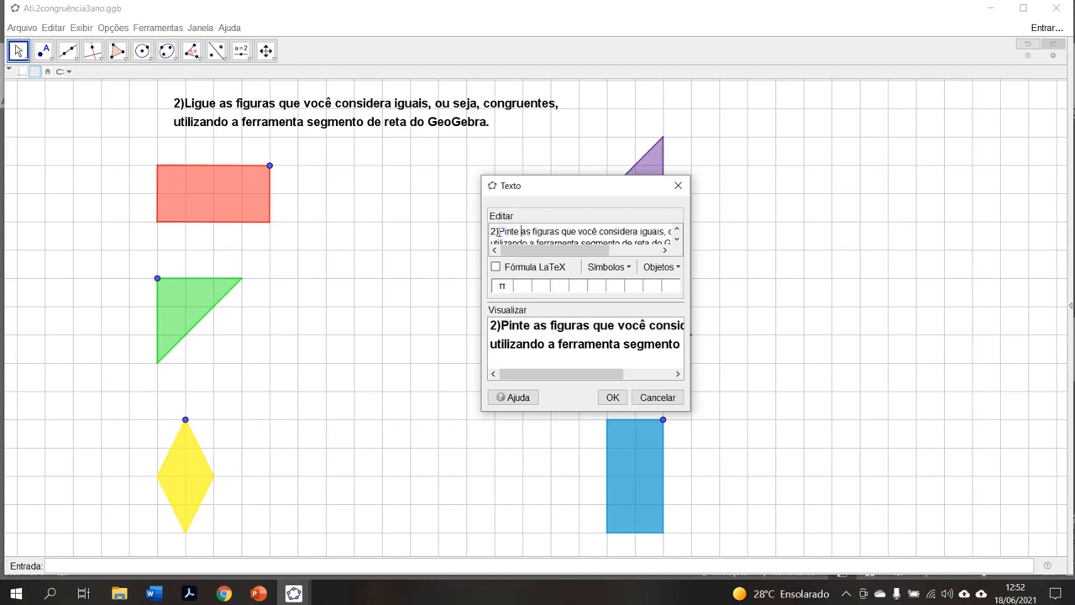
type("esma")
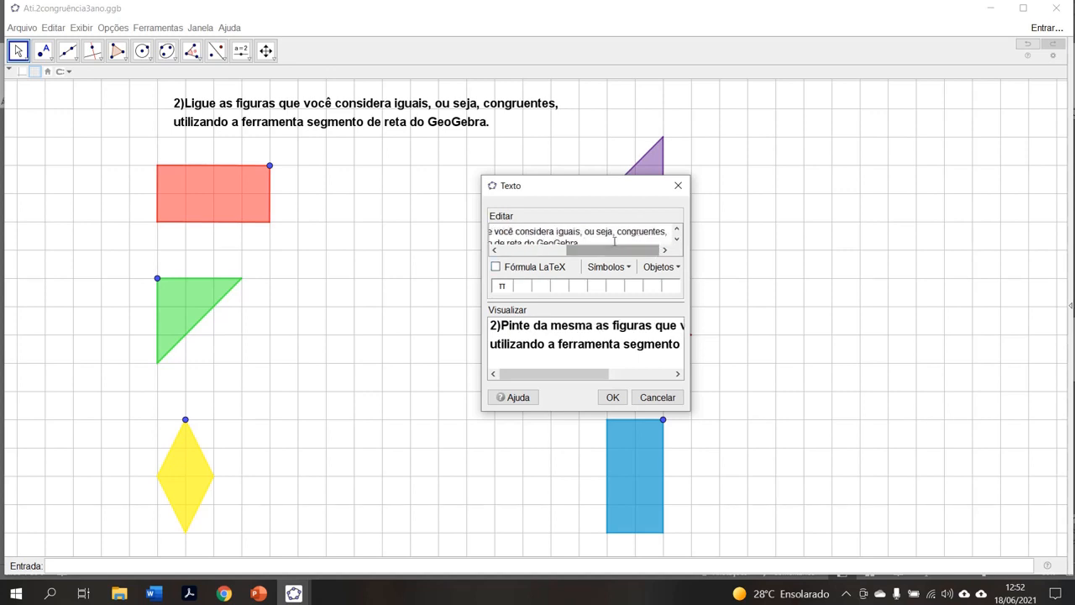
left_click_drag(669, 242, 471, 242)
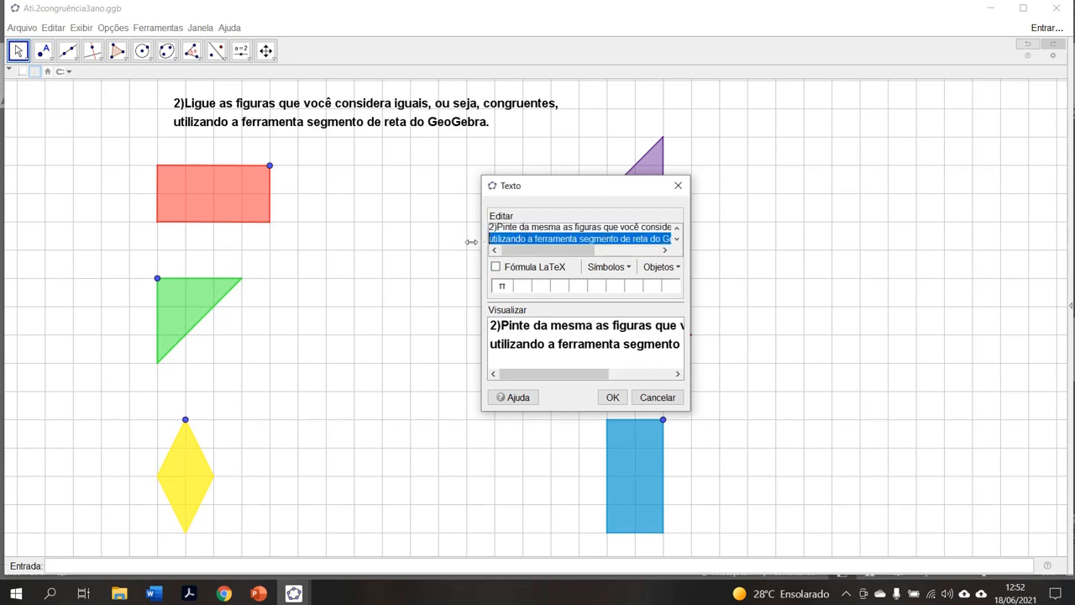
key("Delete")
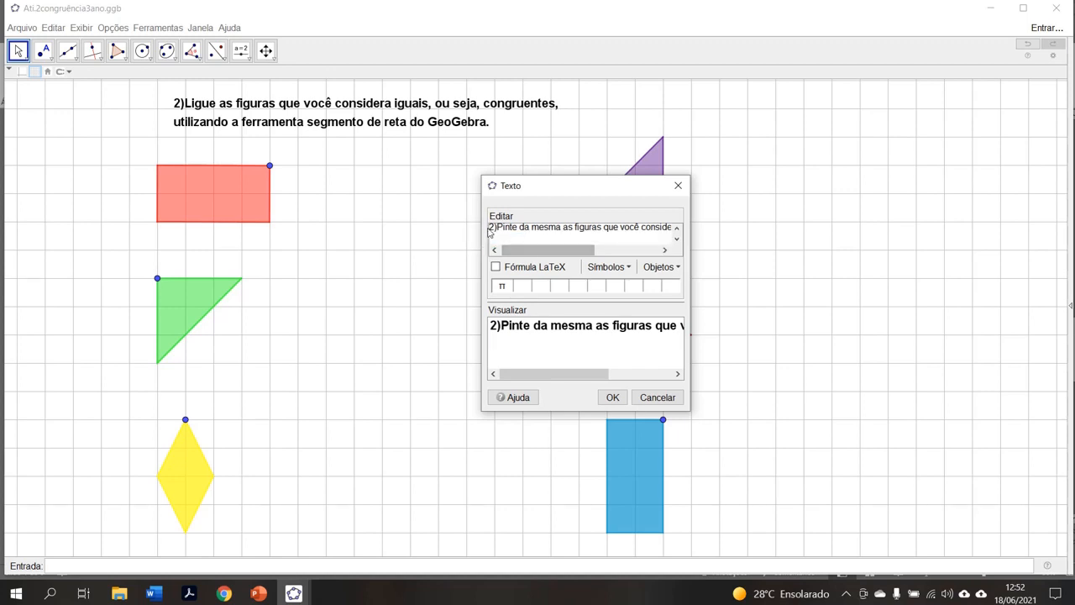
Change the statement's number to 3, end it with a period after "congruentes" and apply the edited text
left_click(493, 228)
key("BackSpace")
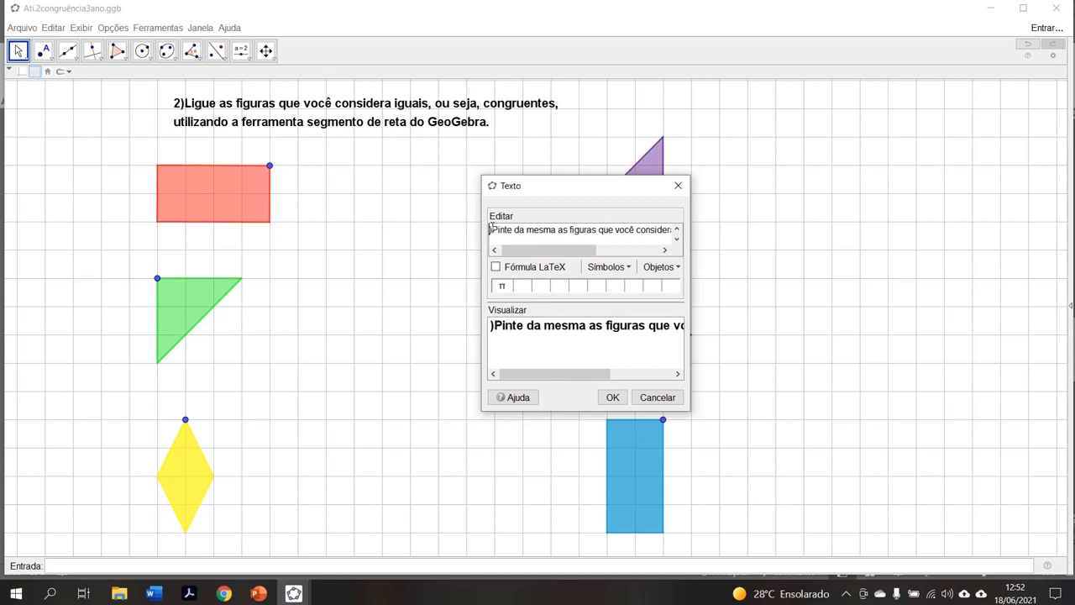
type("3")
left_click_drag(526, 251, 600, 250)
left_click(670, 227)
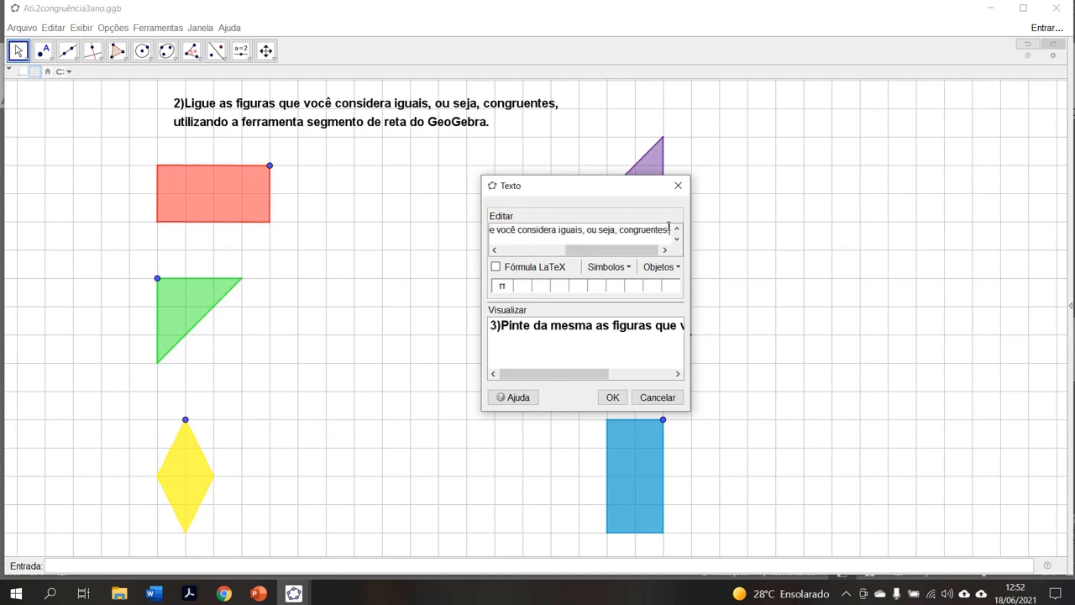
left_click(612, 400)
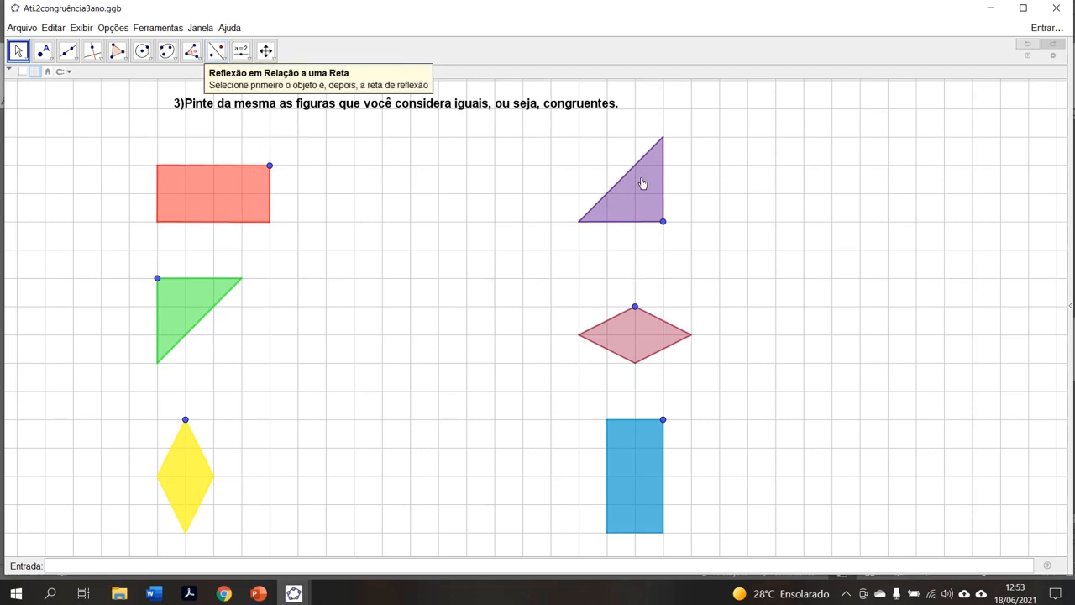
Recolour the red rectangle purple (#660099) and set its transparency to 25
right_click(241, 213)
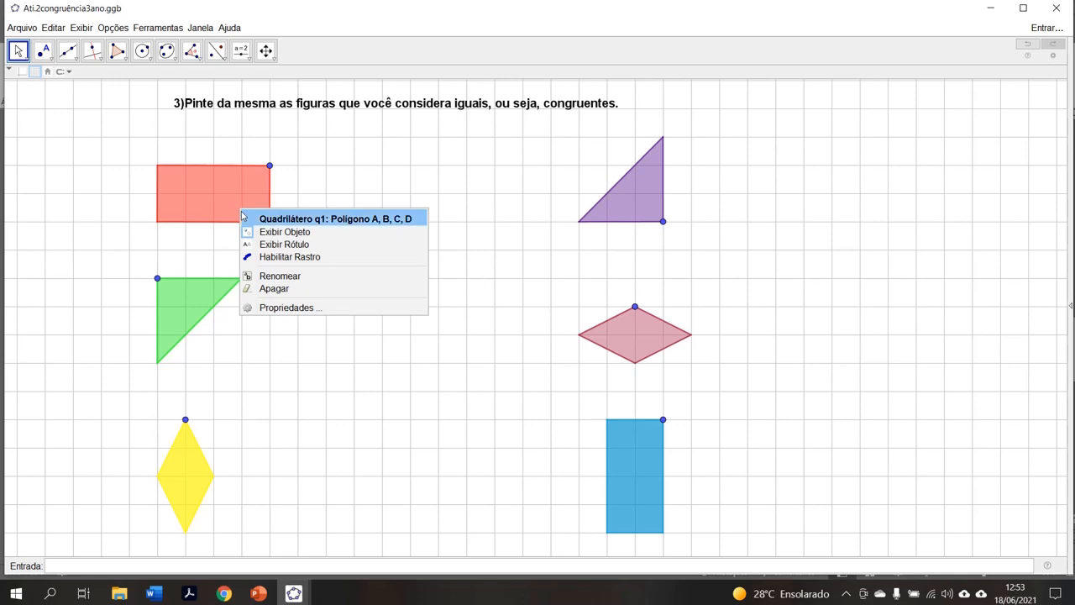
left_click(276, 307)
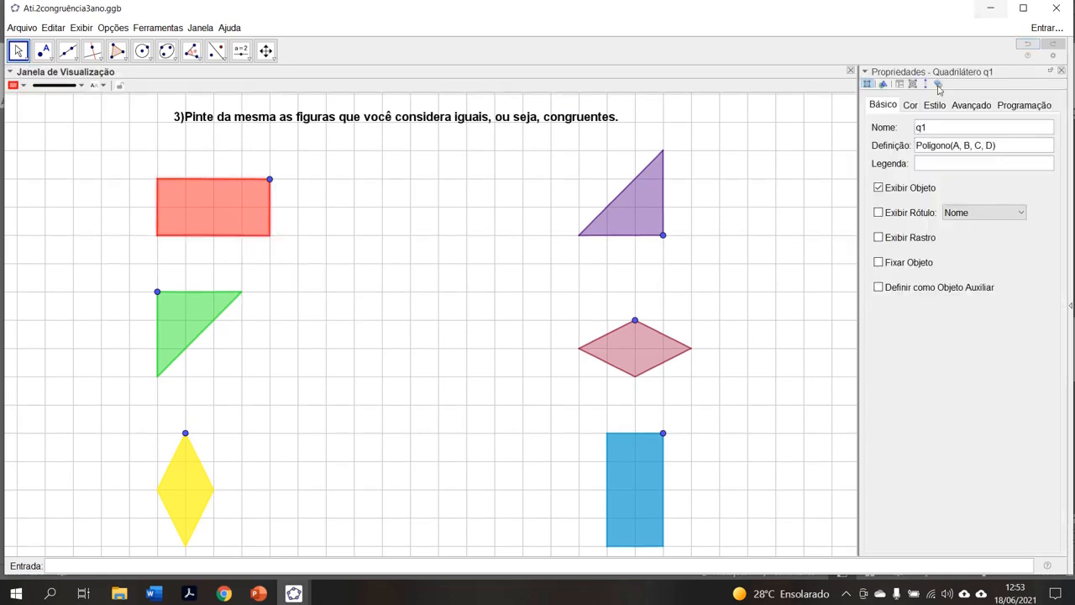
left_click(909, 106)
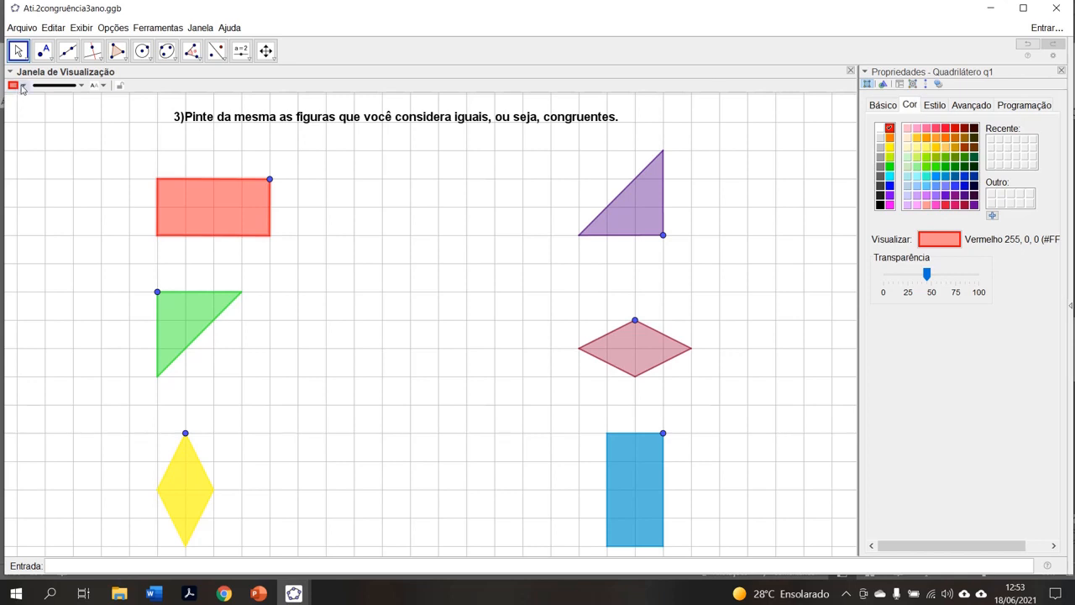
left_click(1026, 8)
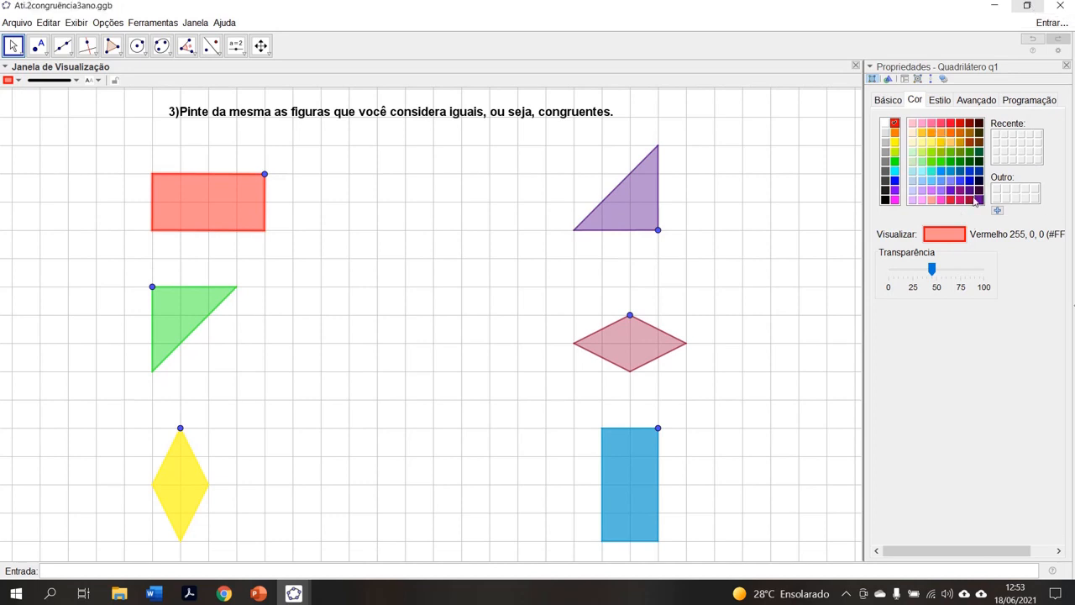
left_click(978, 200)
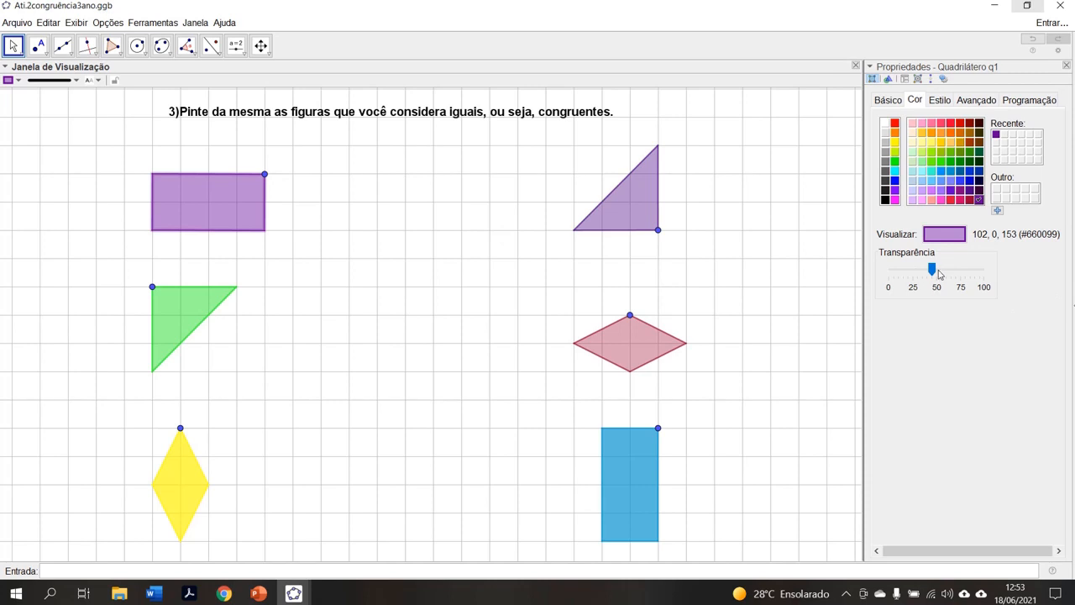
left_click_drag(939, 273, 915, 276)
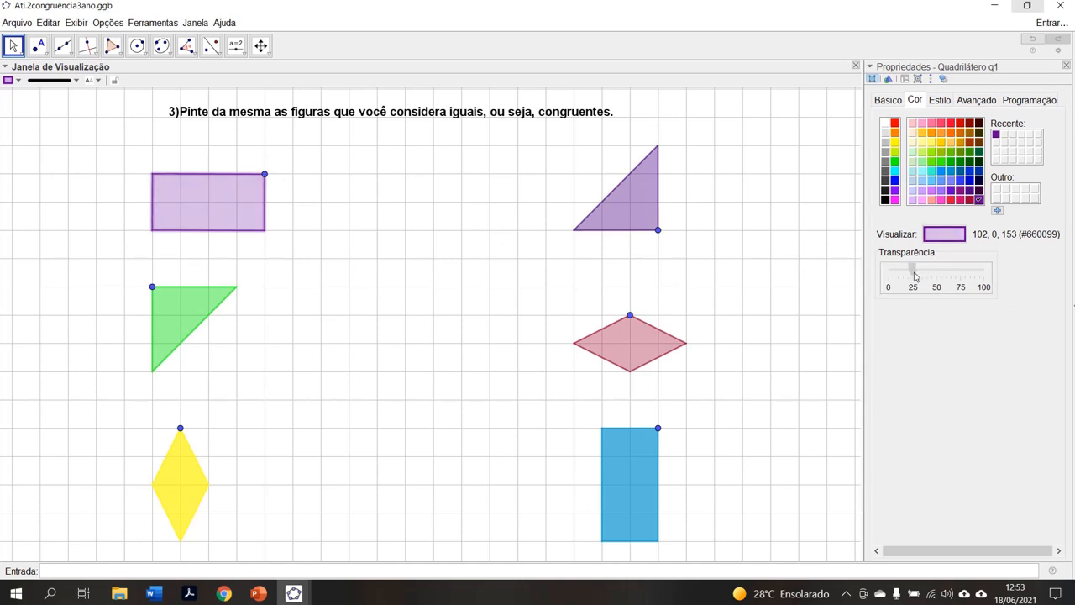
Recolour both triangles purple (#660099) and set their transparency to 25
left_click(654, 200)
left_click(979, 200)
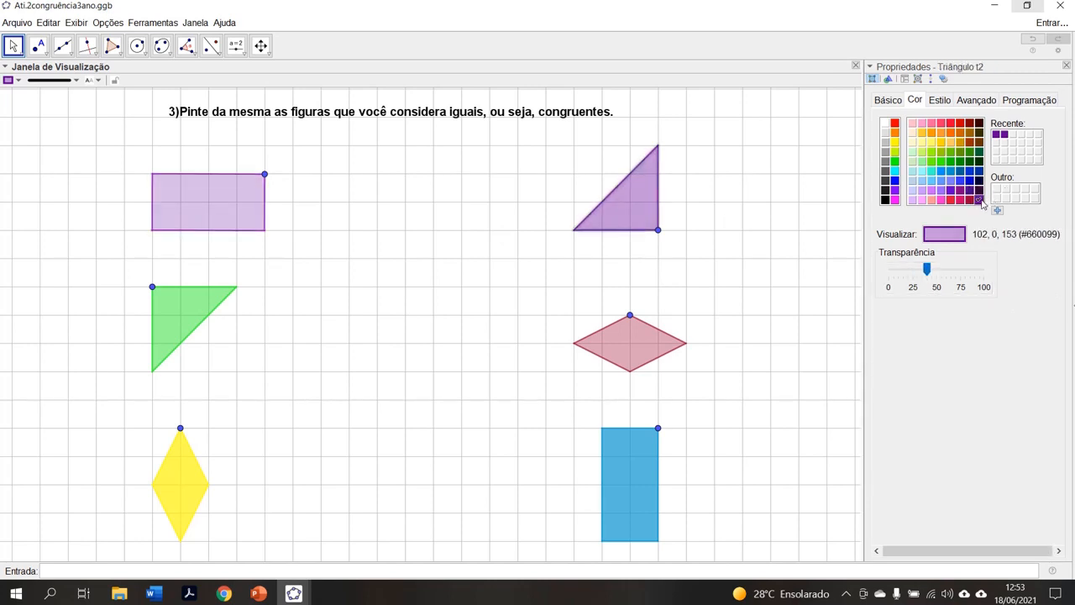
left_click_drag(926, 268, 914, 271)
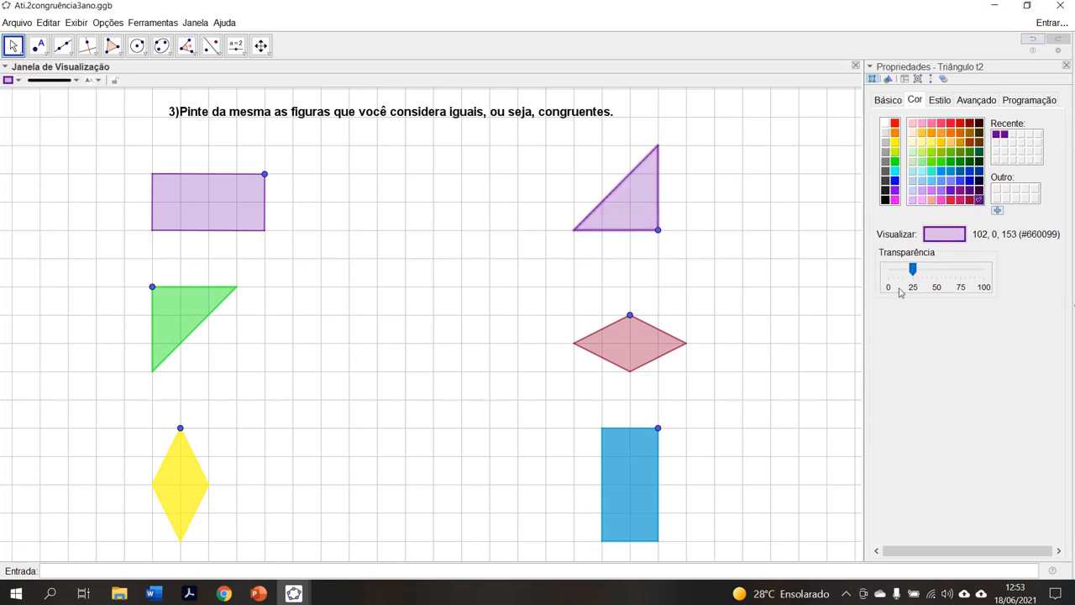
left_click(174, 314)
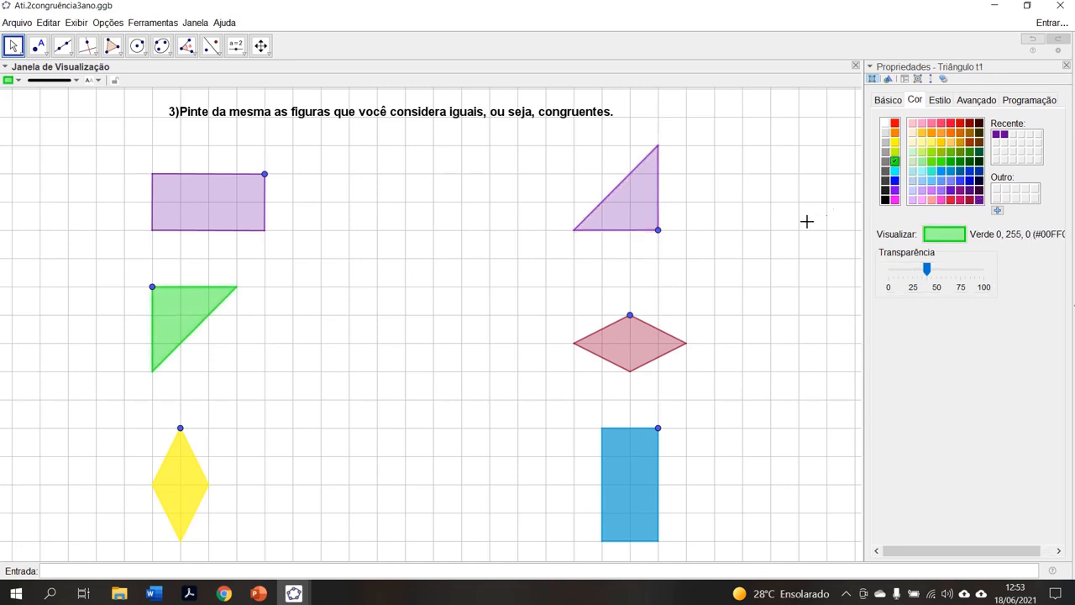
left_click(979, 200)
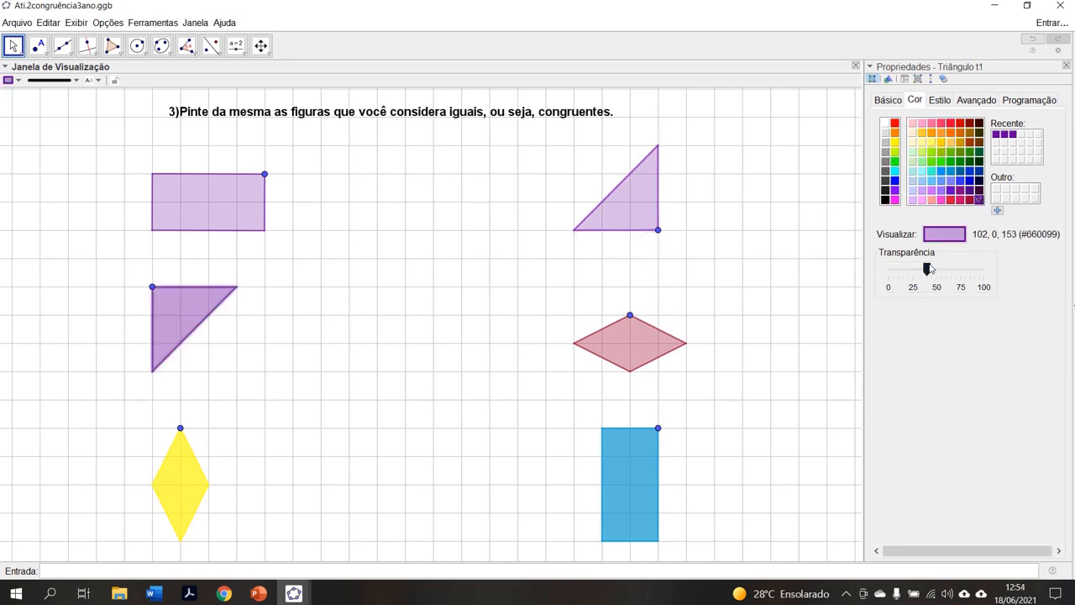
left_click_drag(927, 269, 916, 273)
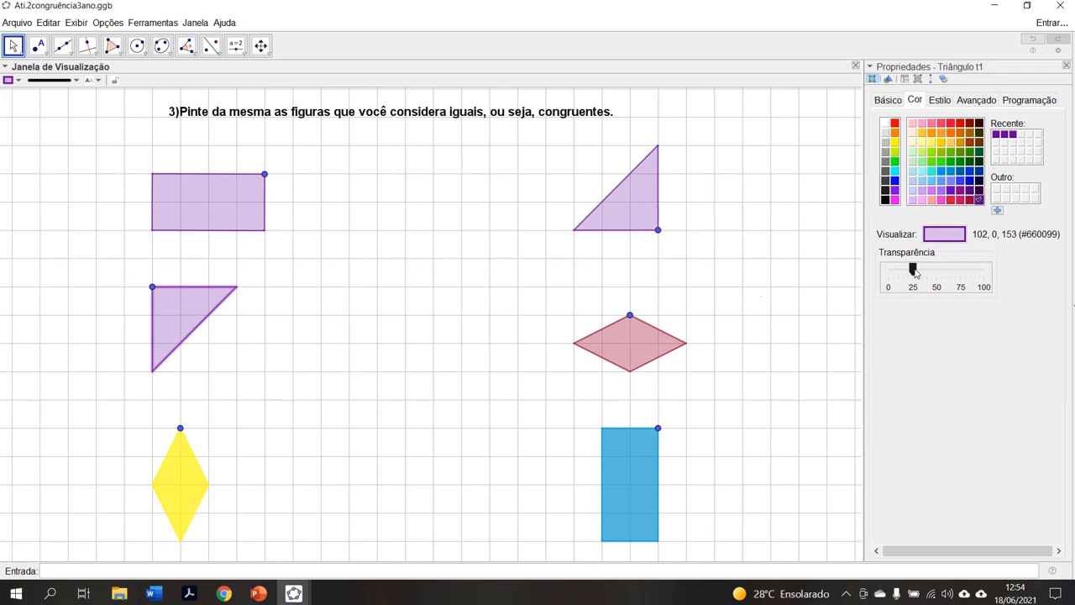
Give the pink rhombus, the blue rectangle and the yellow rhombus the same purple (#660099) with transparency 25, and close the properties
left_click(632, 338)
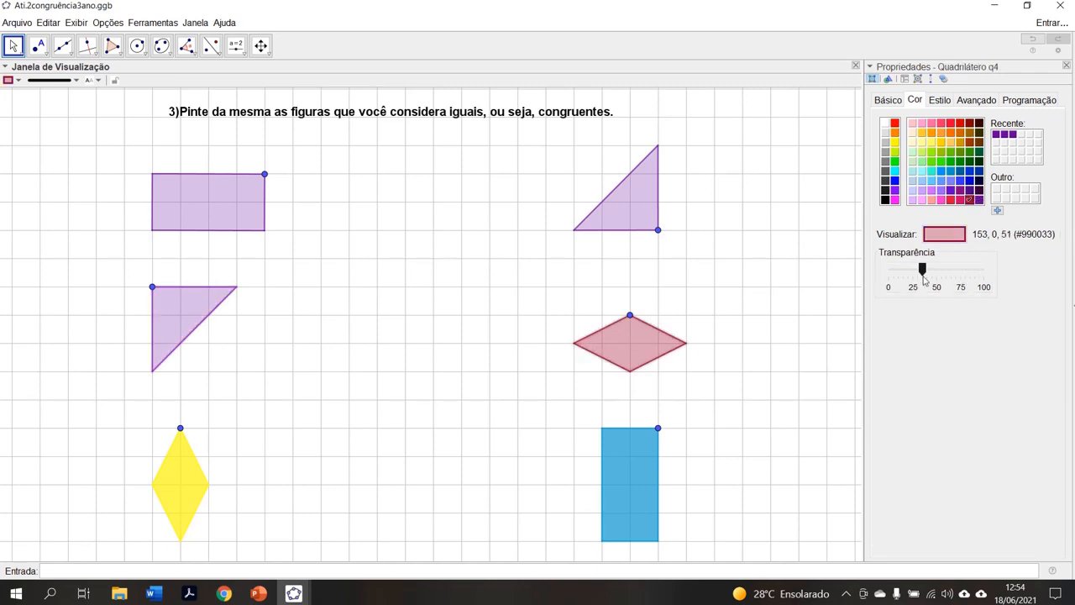
left_click_drag(922, 270, 913, 272)
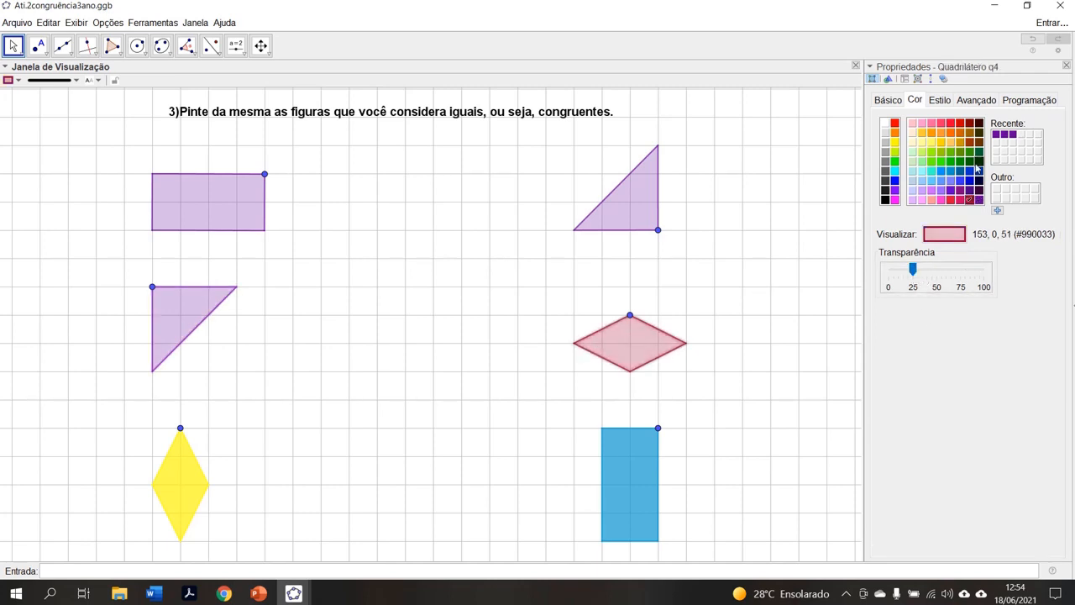
left_click(979, 200)
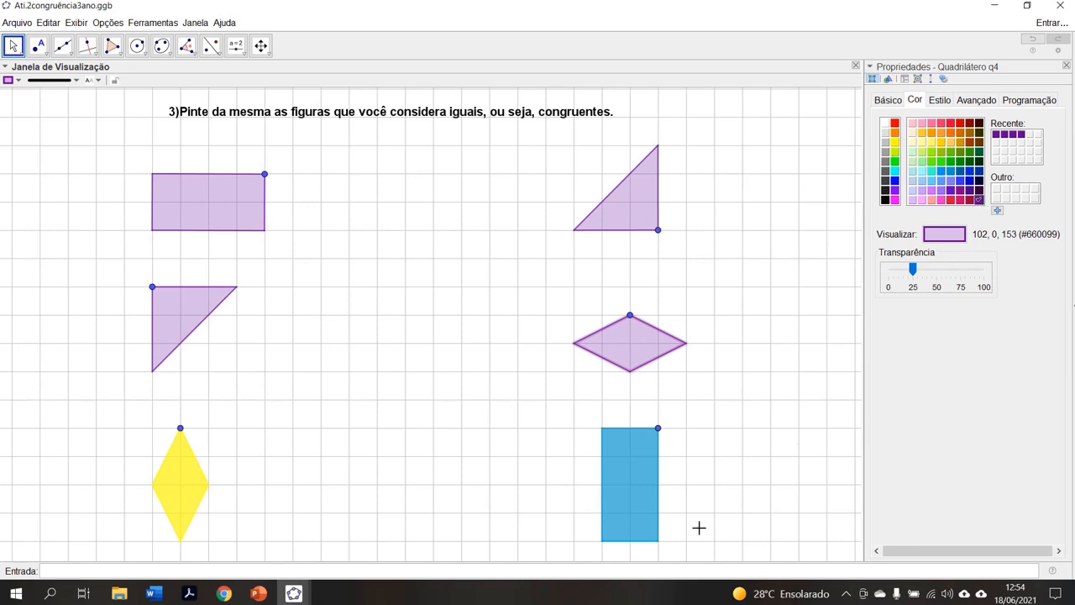
left_click(645, 490)
left_click(978, 199)
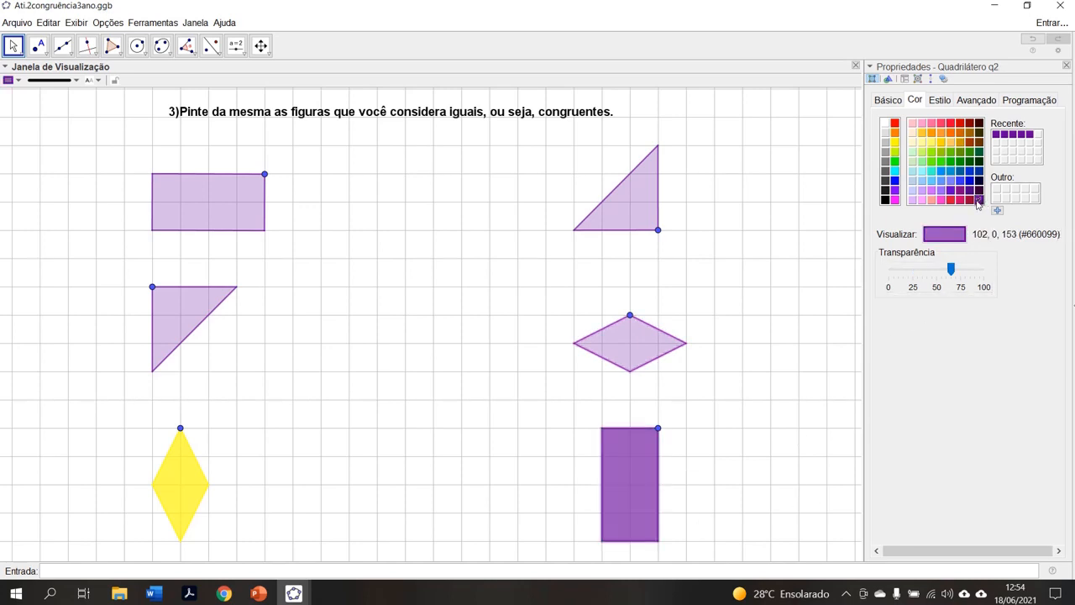
left_click_drag(952, 270, 913, 281)
left_click(190, 478)
left_click(979, 200)
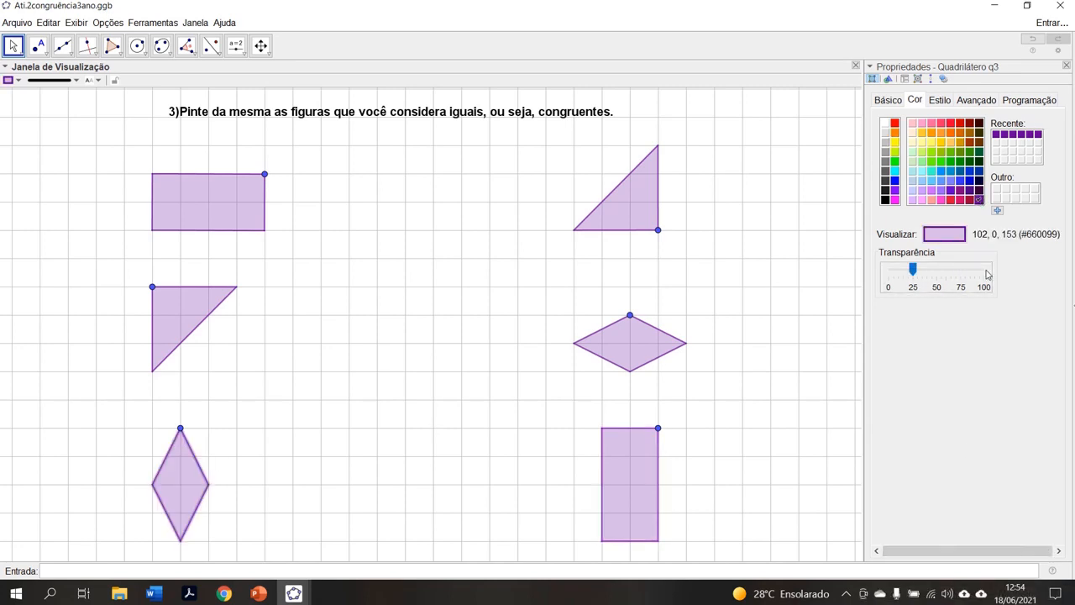
left_click(1066, 66)
right_click(210, 190)
left_click(450, 174)
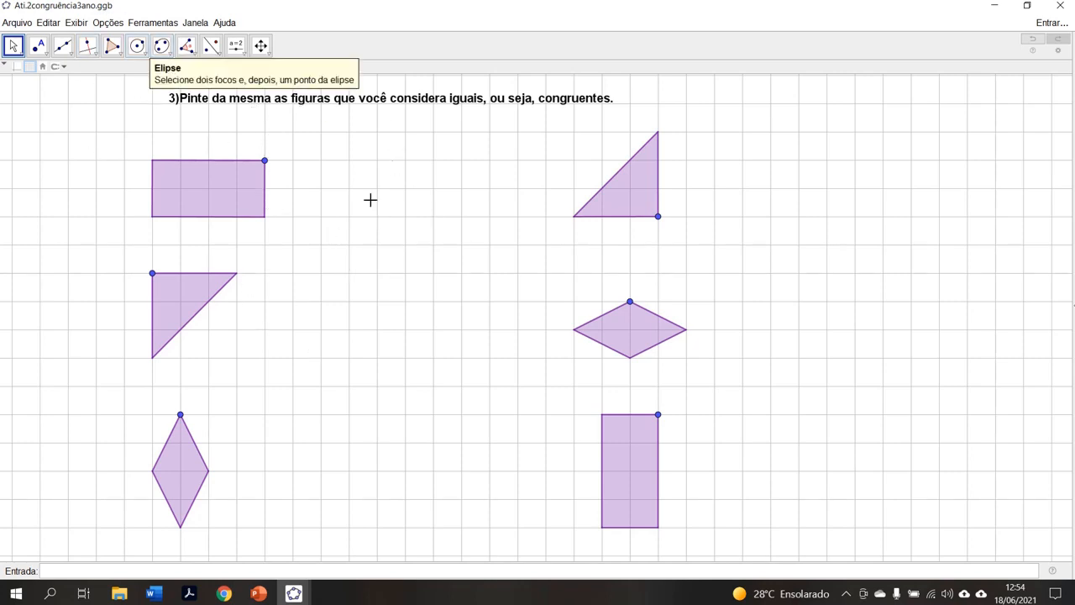
Colour both congruent rectangles green (#00CC00) and set their transparency to 100
right_click(196, 199)
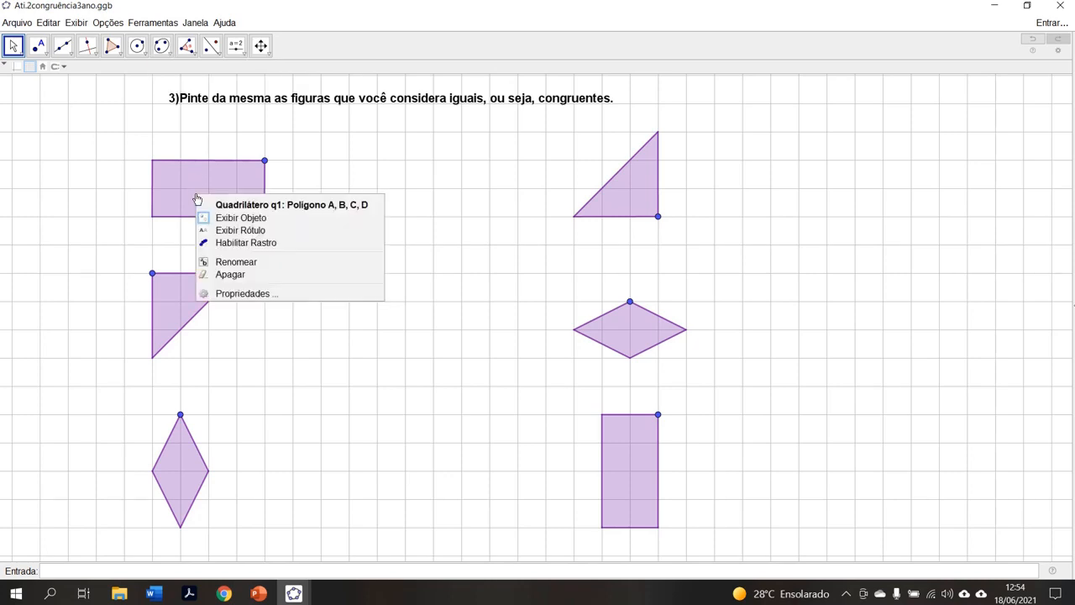
left_click(256, 293)
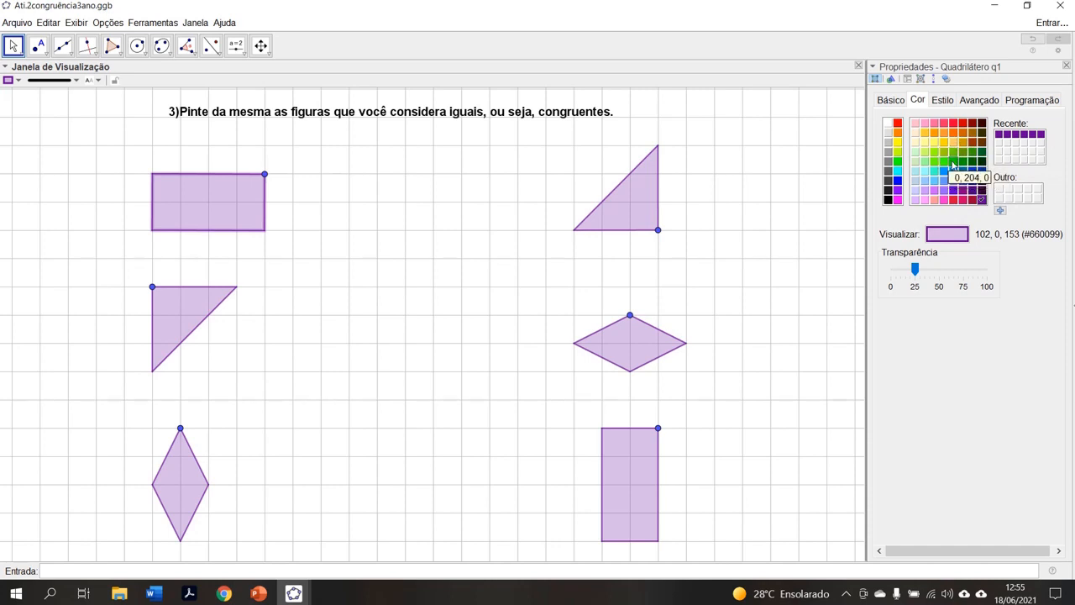
left_click(952, 165)
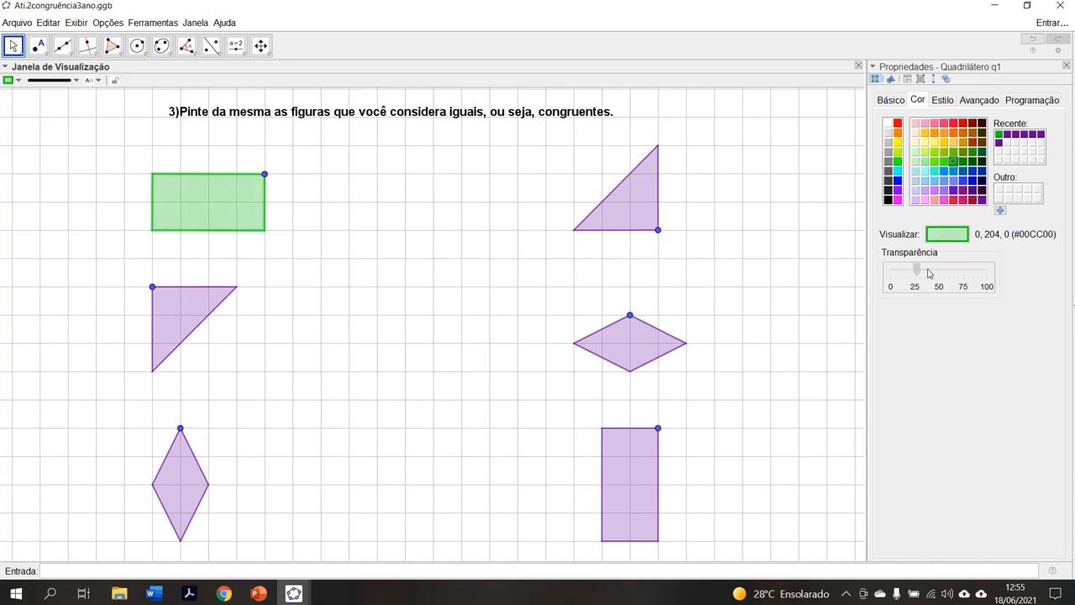
left_click_drag(917, 269, 1010, 260)
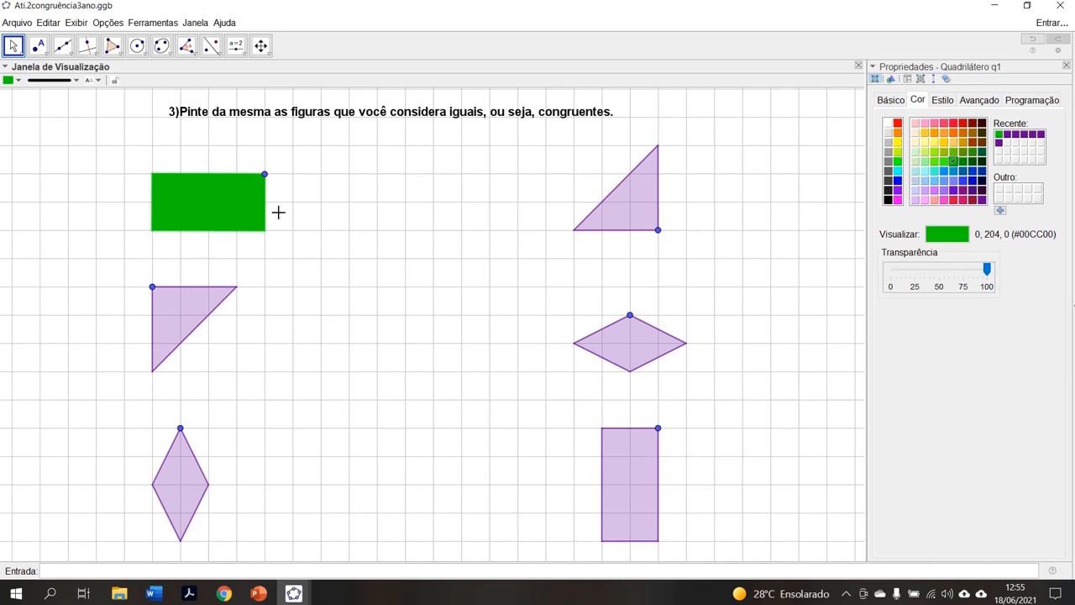
left_click(634, 458)
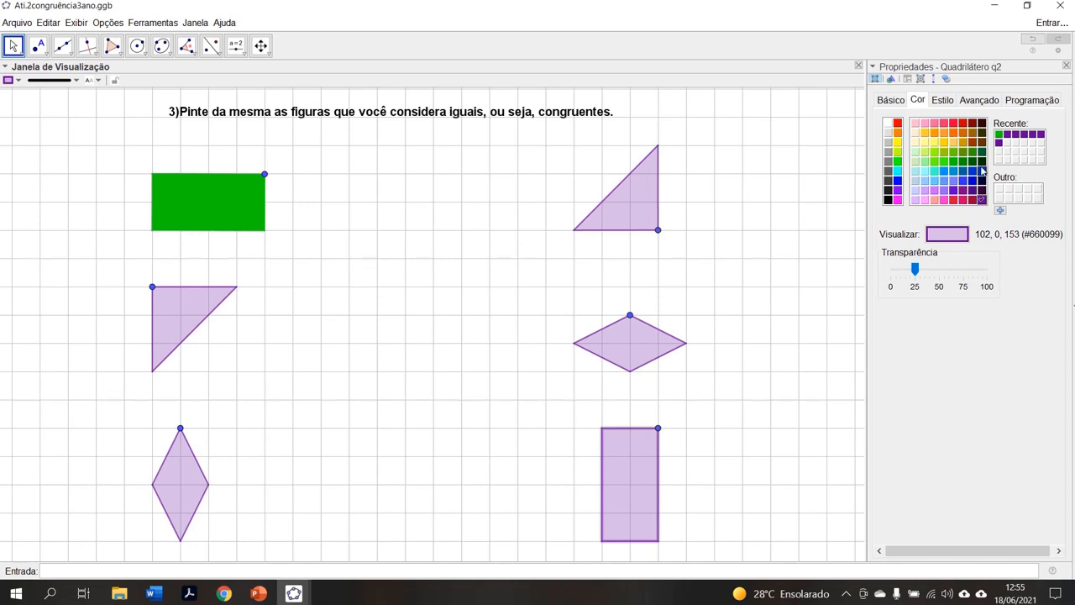
left_click(213, 196)
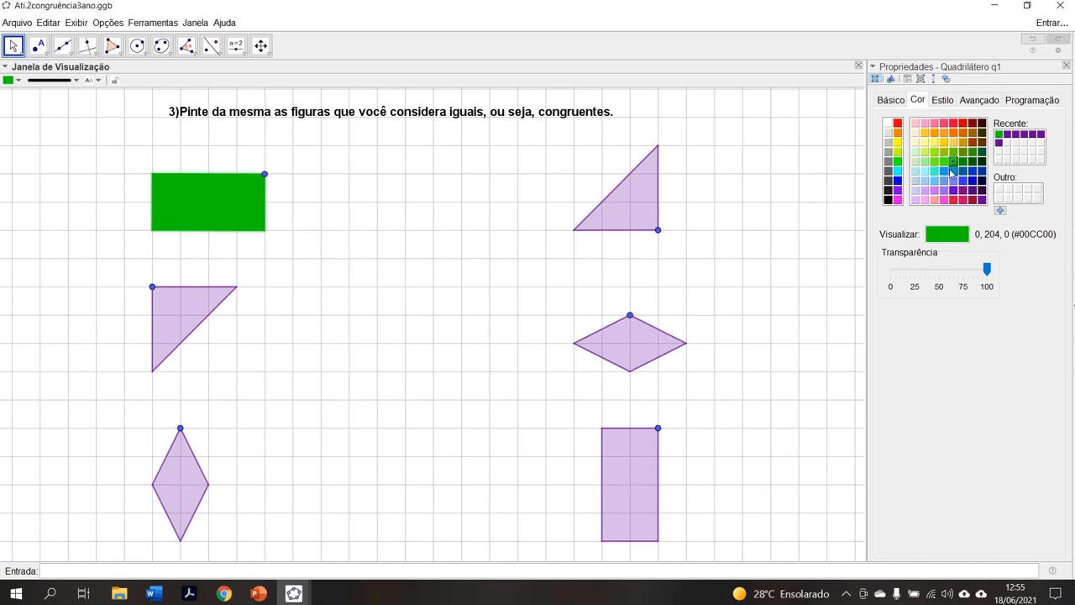
left_click(631, 488)
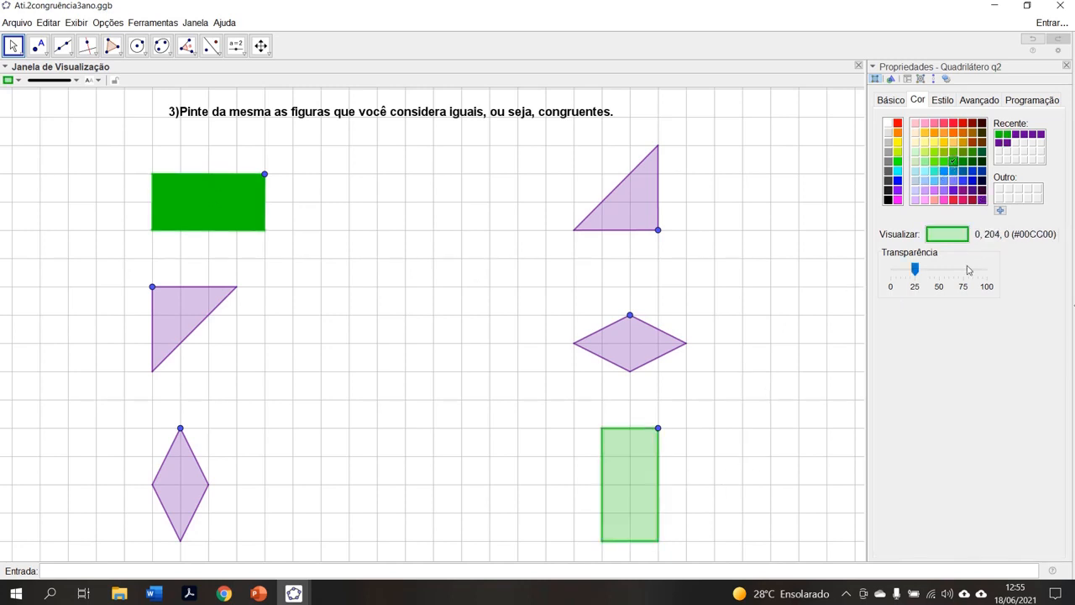
left_click_drag(914, 269, 1022, 268)
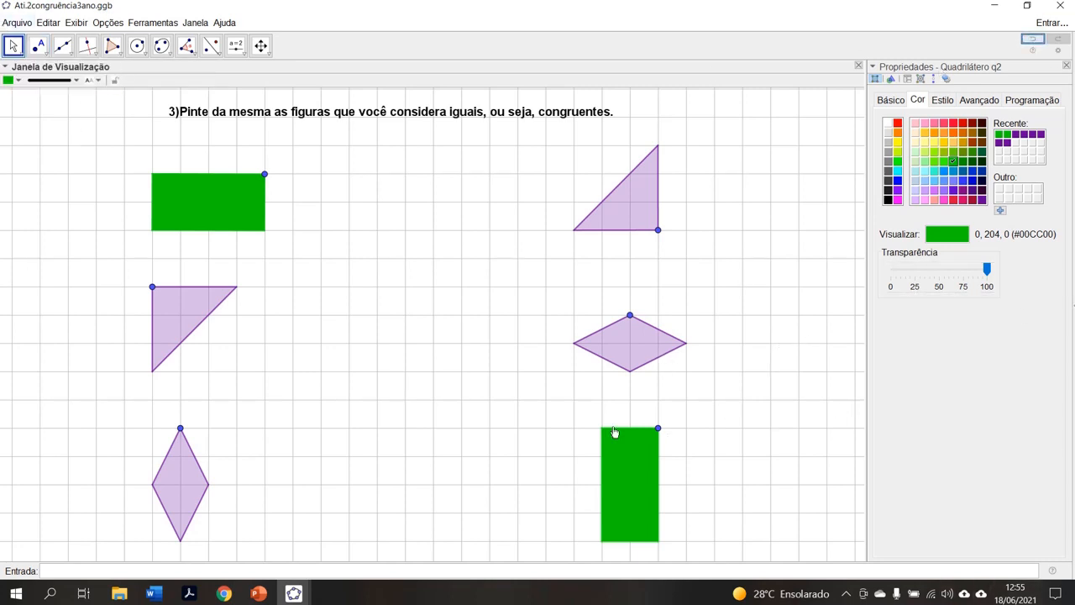
Return both rectangles to purple (#660099) with transparency 25 and close the properties
left_click(206, 213)
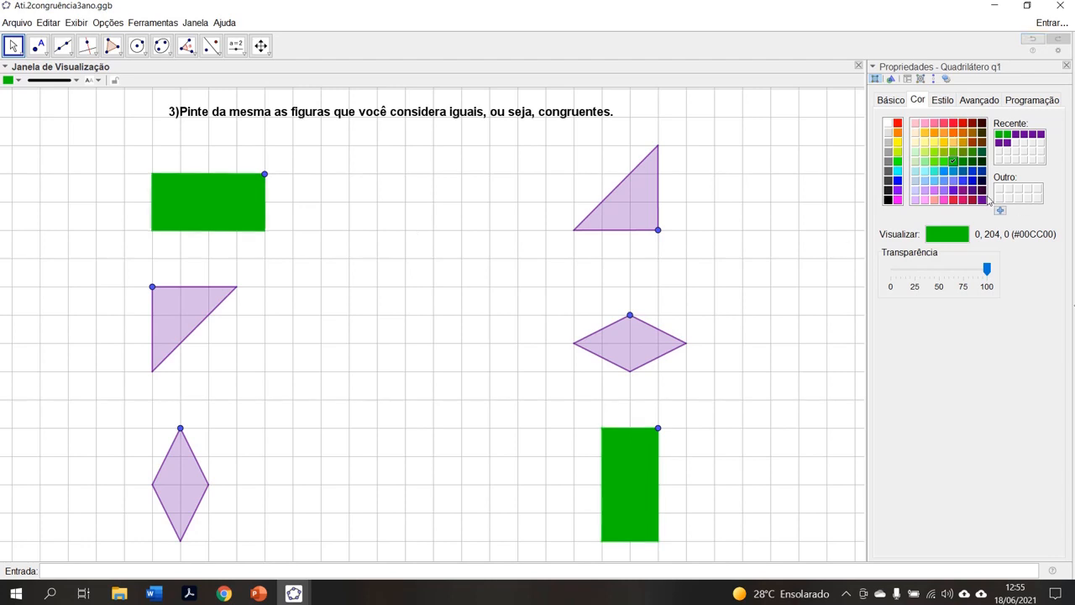
left_click(982, 199)
left_click_drag(988, 269, 914, 269)
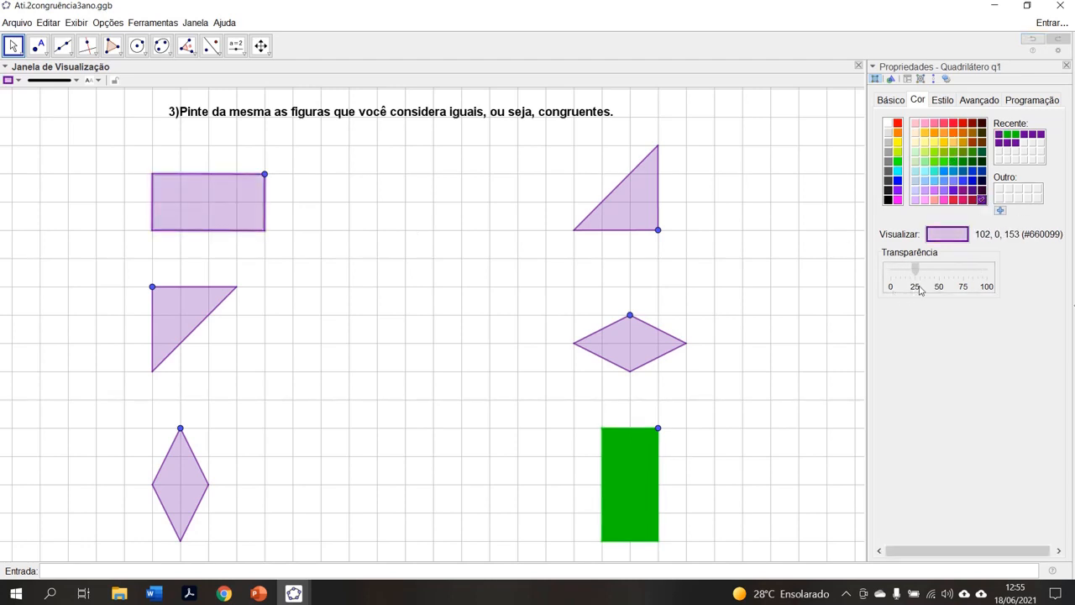
left_click(631, 498)
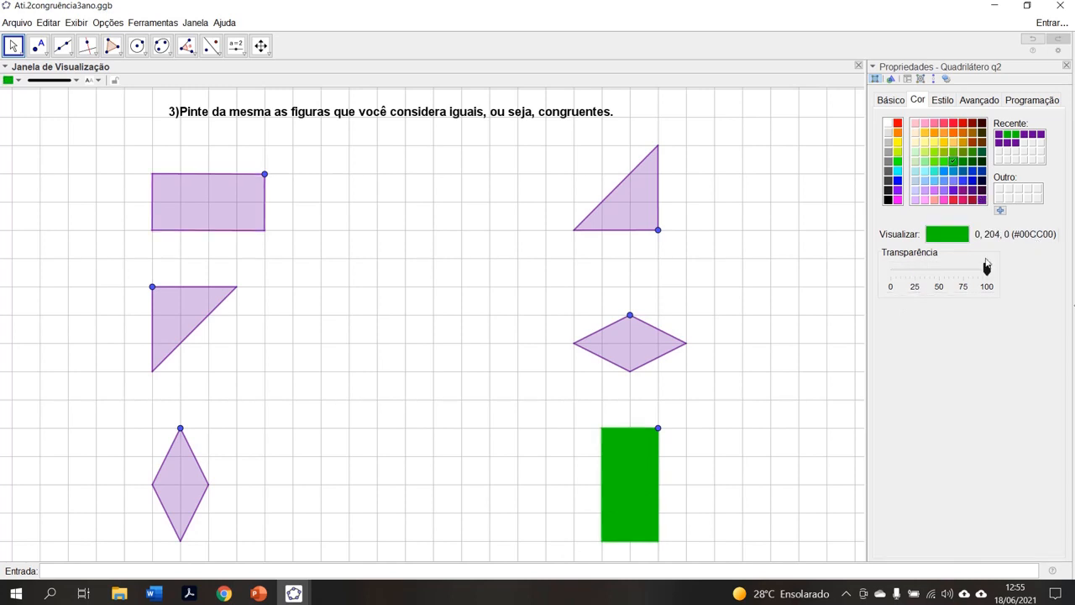
left_click(982, 199)
left_click_drag(988, 269, 914, 269)
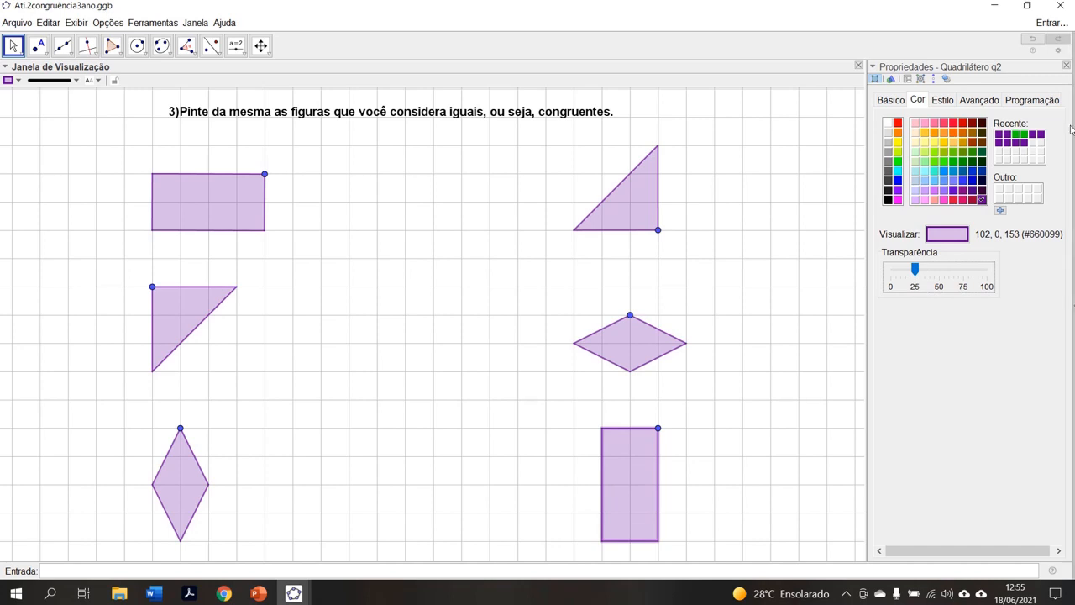
left_click(1065, 65)
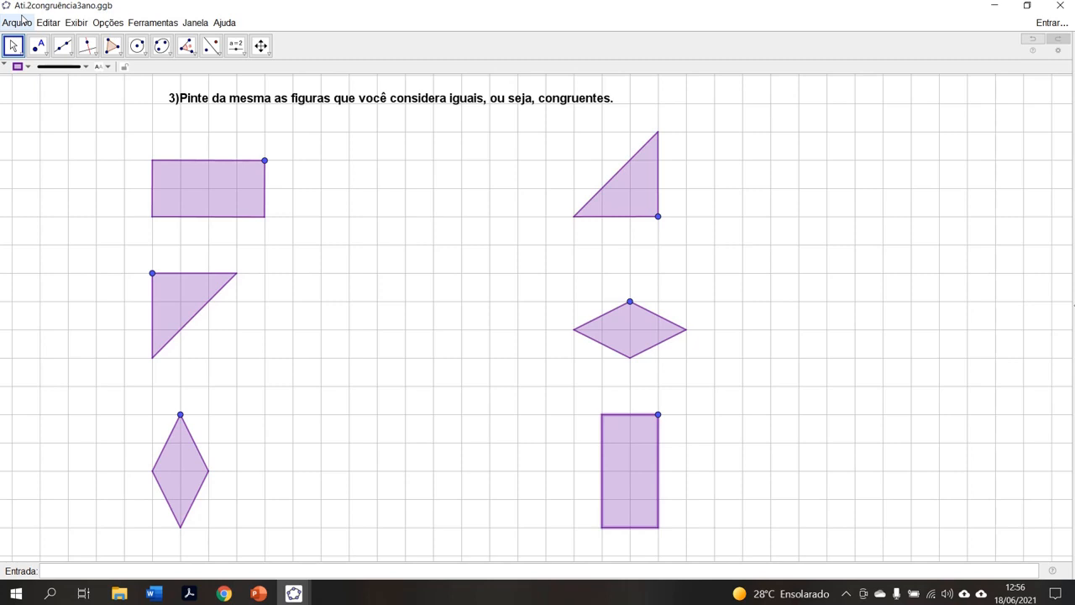
Save the activity as a new file named Ati.3congruência3ano.ggb in the geogebra folder
left_click(19, 21)
left_click(46, 119)
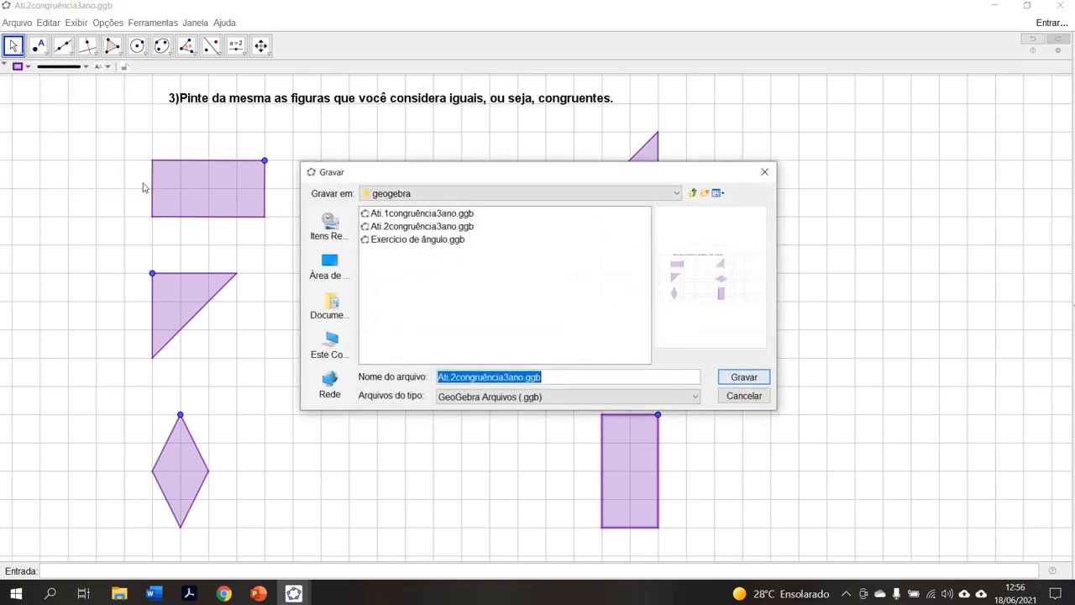
left_click(453, 377)
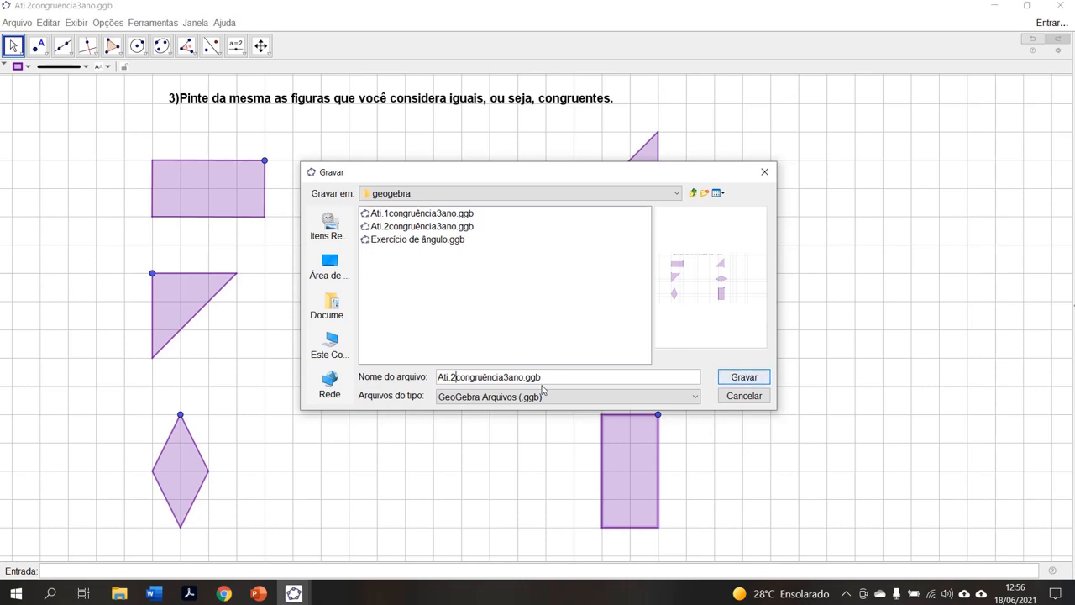
key("BackSpace")
type("3")
left_click(760, 380)
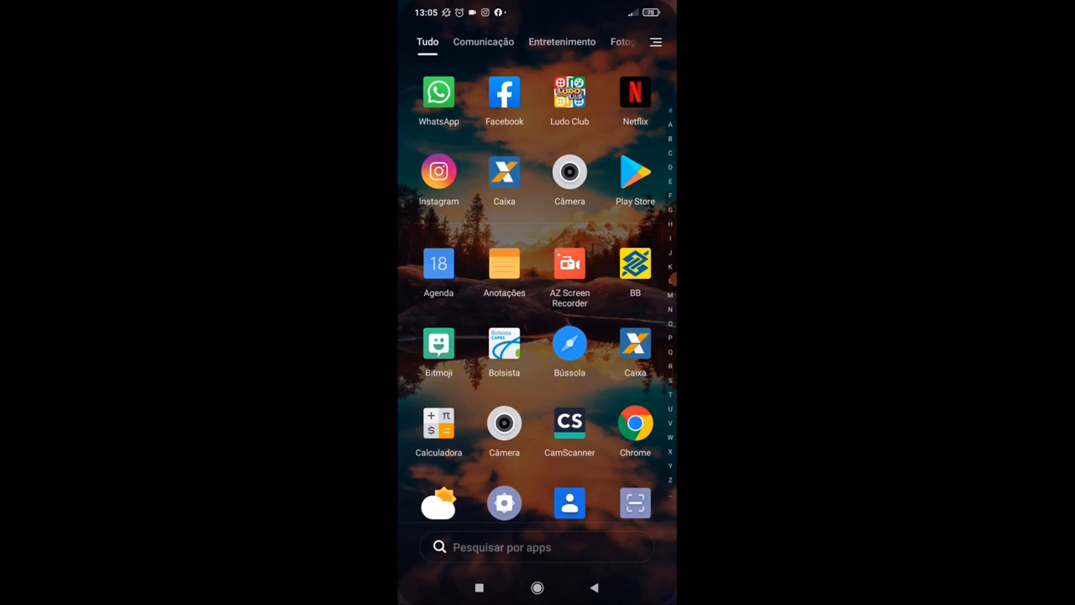
Switch to the phone and open the GeoGebra geometry app
scroll(537, 289, "down", 5)
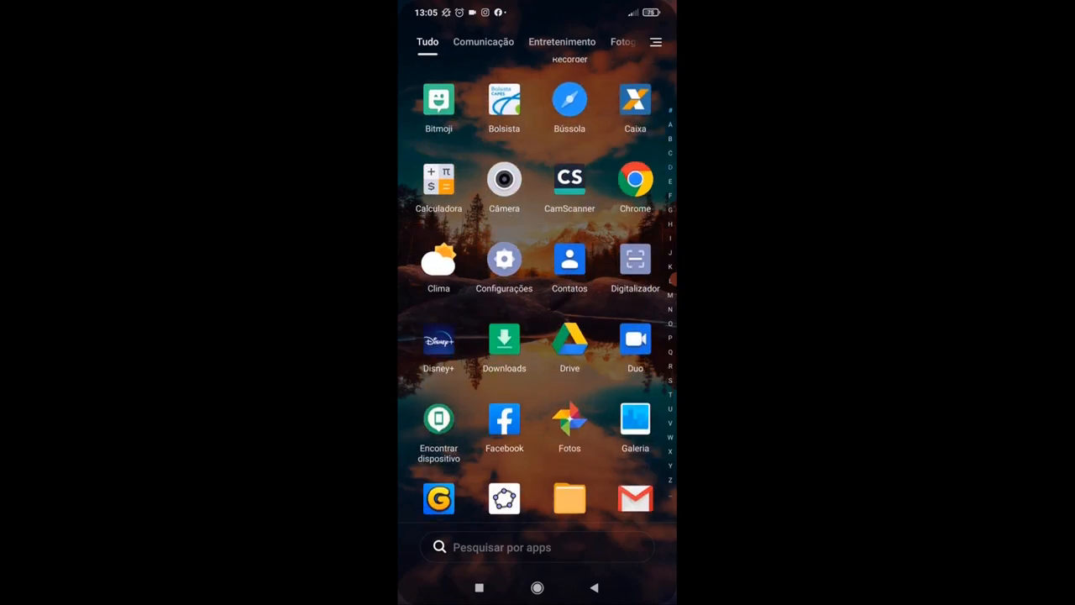
scroll(537, 289, "down", 3)
left_click(504, 199)
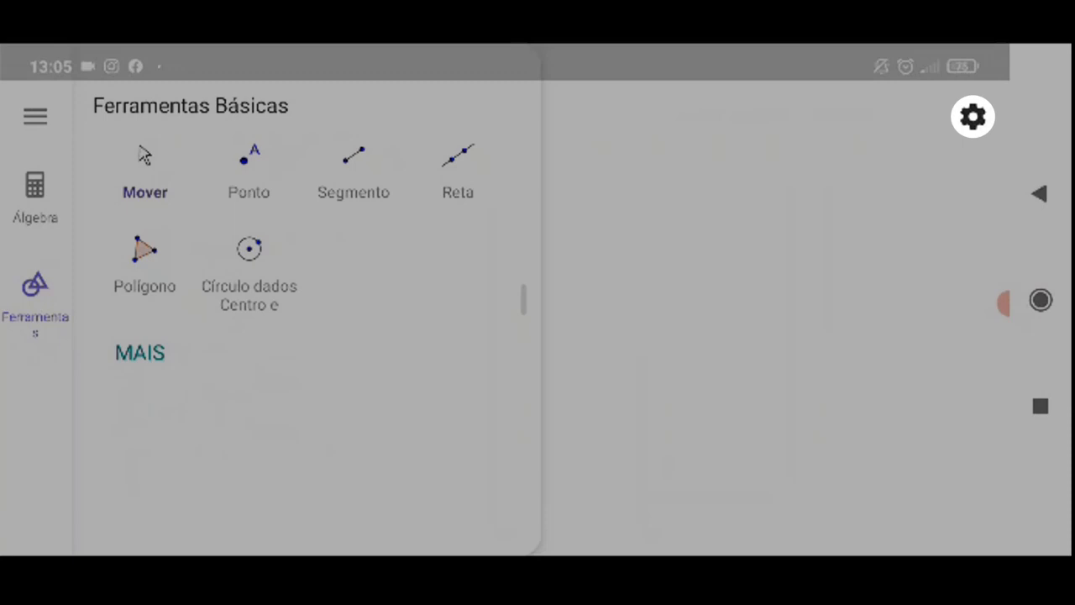
Show the grid in the graphics view, set its type to Malha Principal and close the settings
left_click(972, 116)
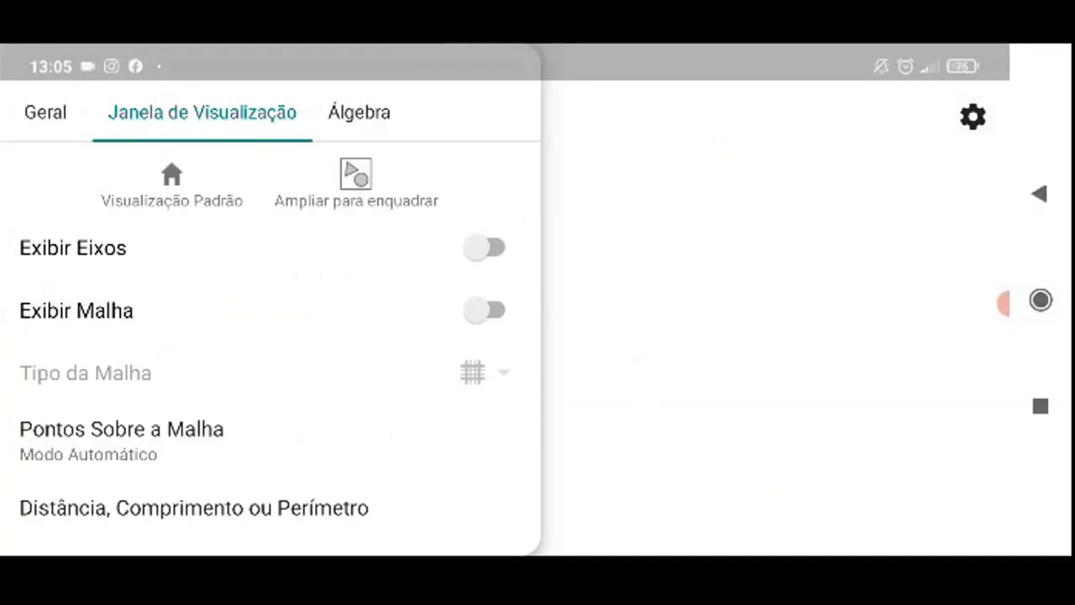
left_click(487, 310)
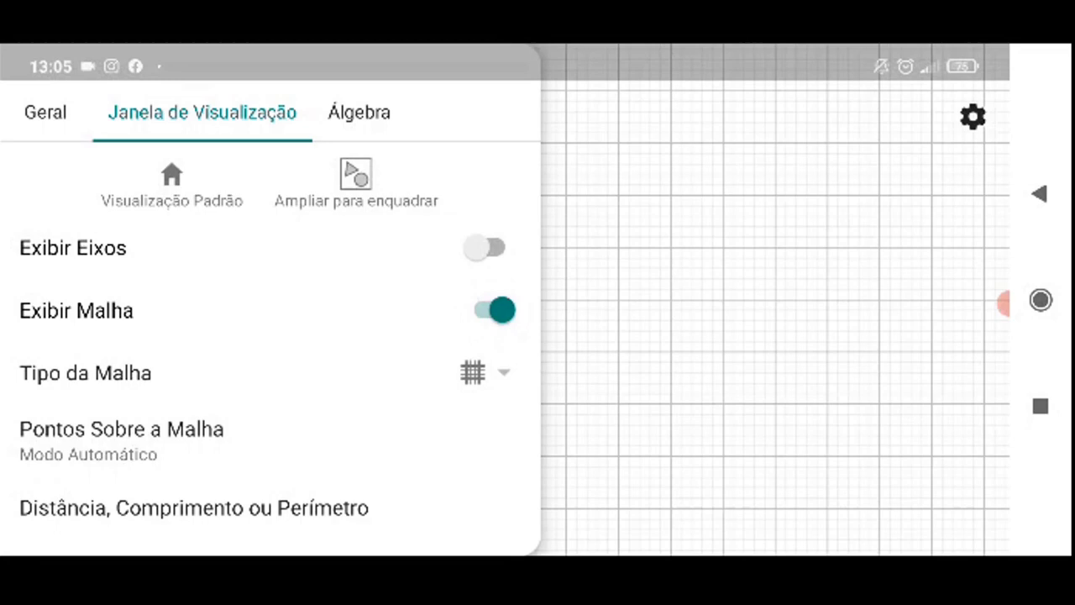
left_click(485, 372)
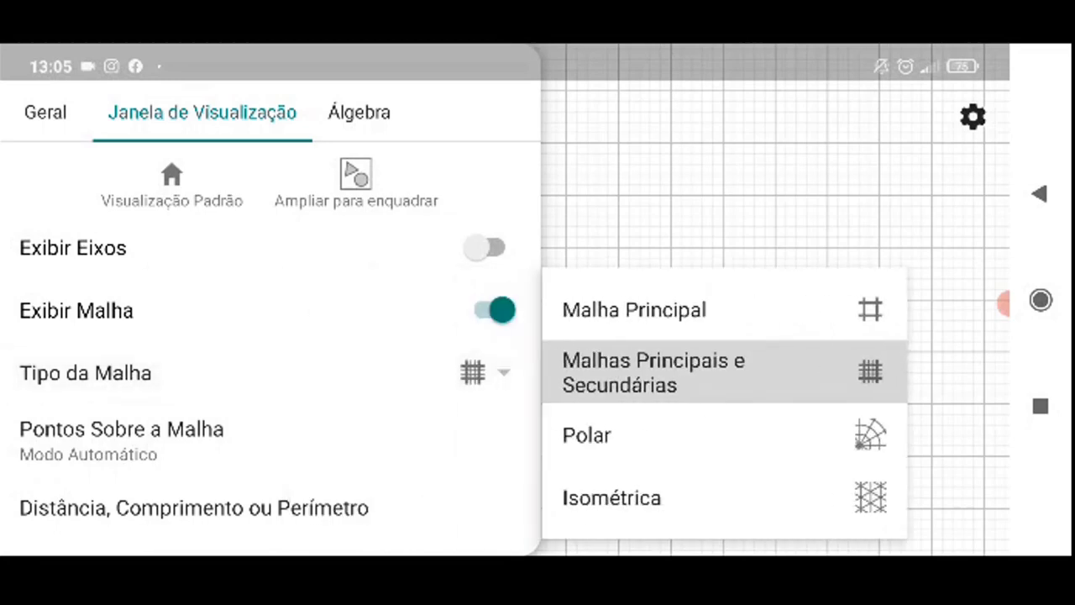
left_click(634, 309)
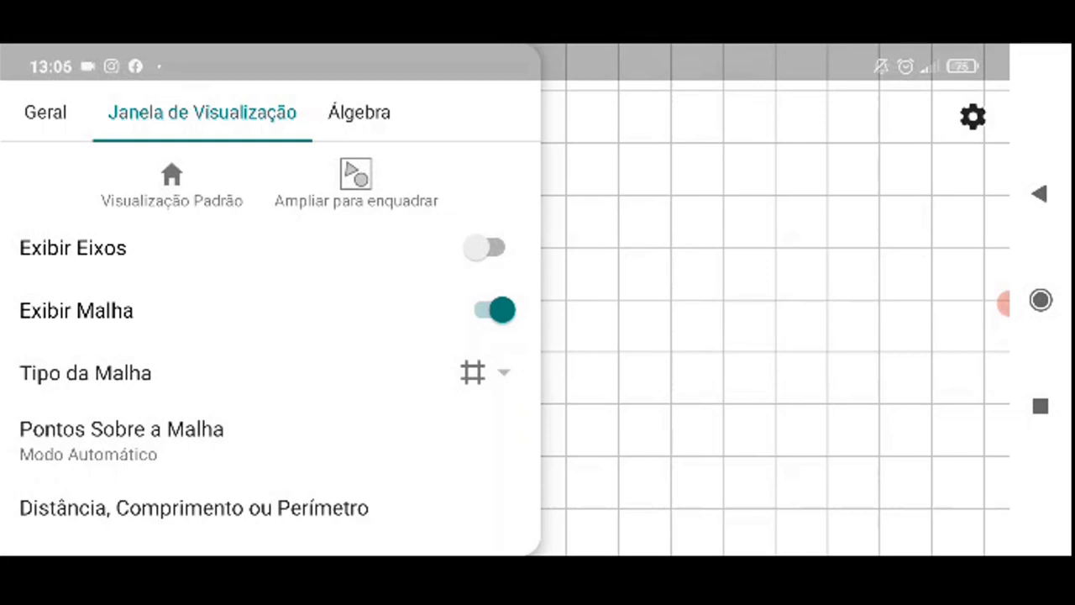
left_click(775, 302)
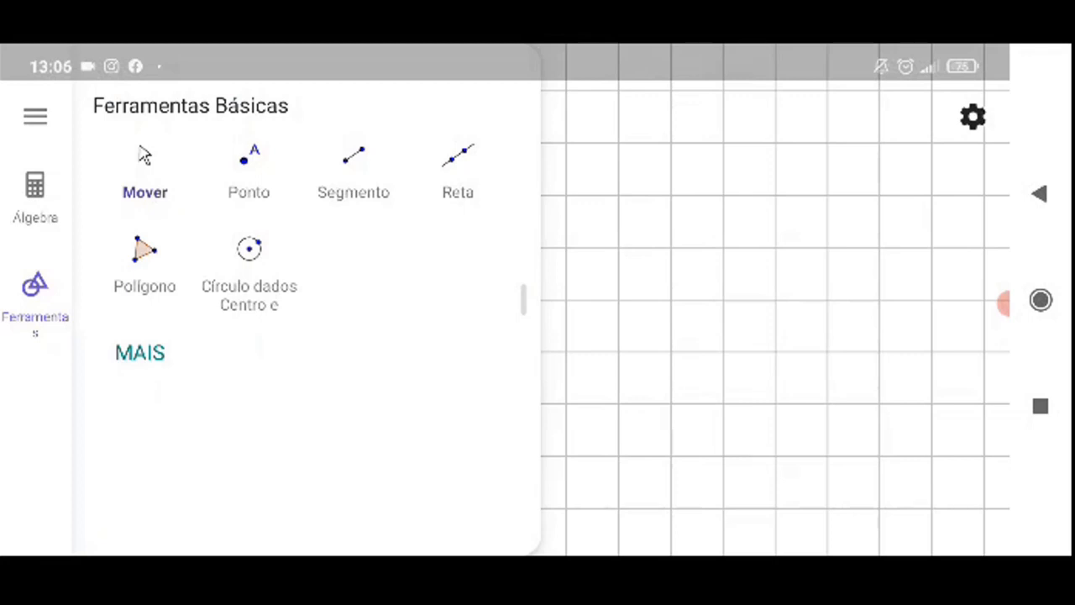
Expand the tool list fully so the Polígonos group offers the rigid polygon tool
left_click(140, 352)
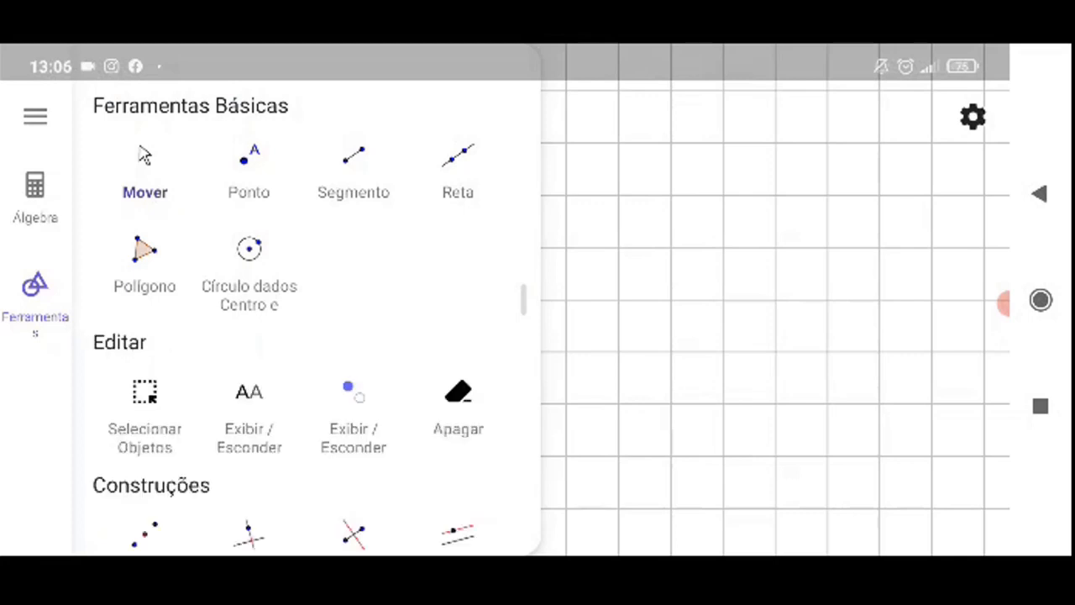
scroll(290, 336, "down", 5)
scroll(291, 335, "down", 3)
scroll(290, 336, "down", 5)
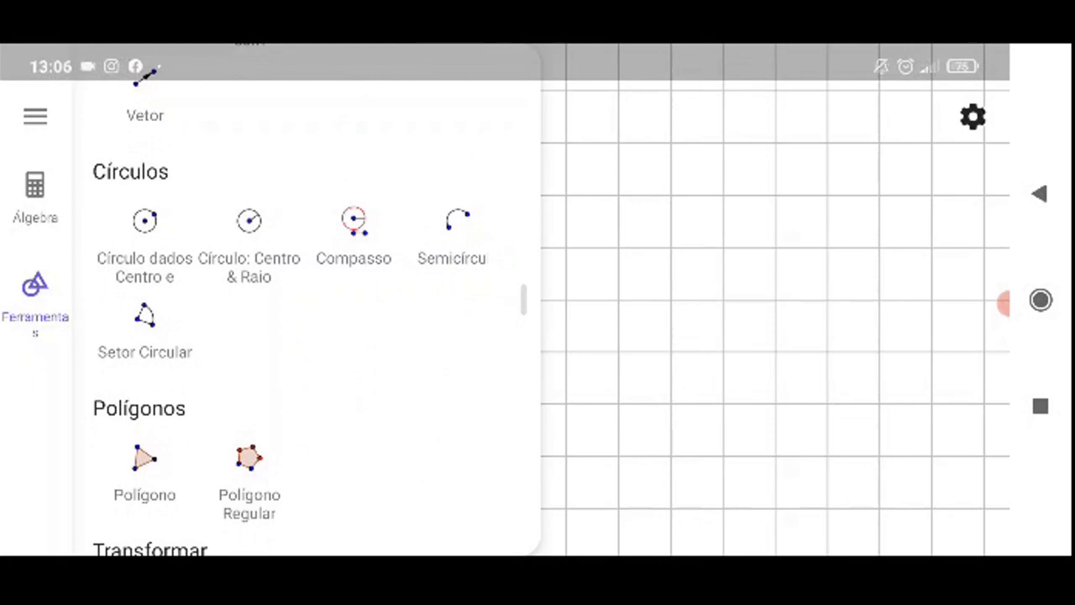
scroll(290, 336, "down", 4)
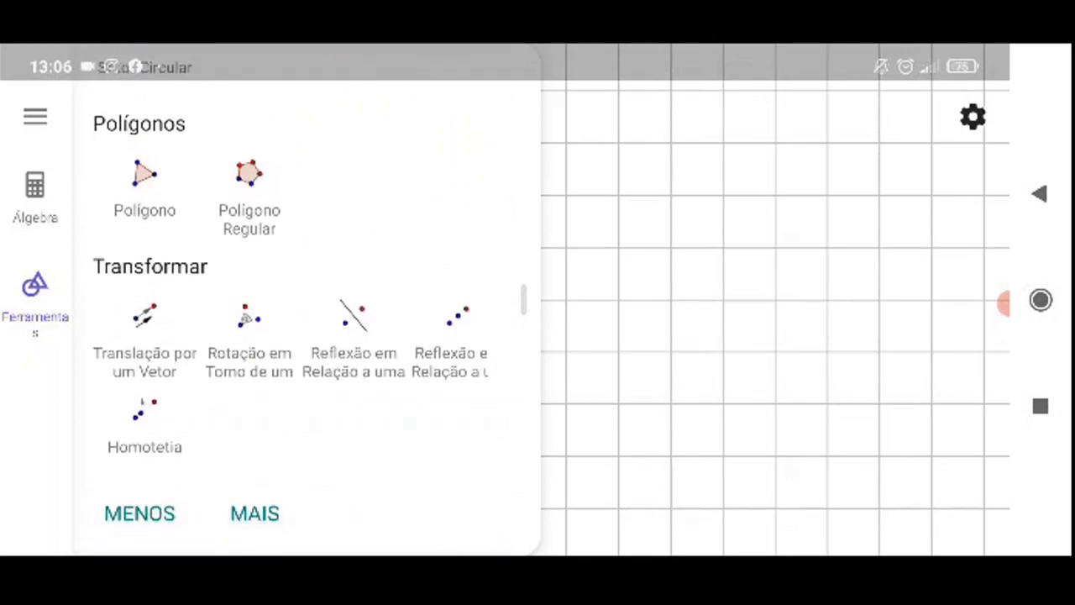
scroll(290, 336, "up", 4)
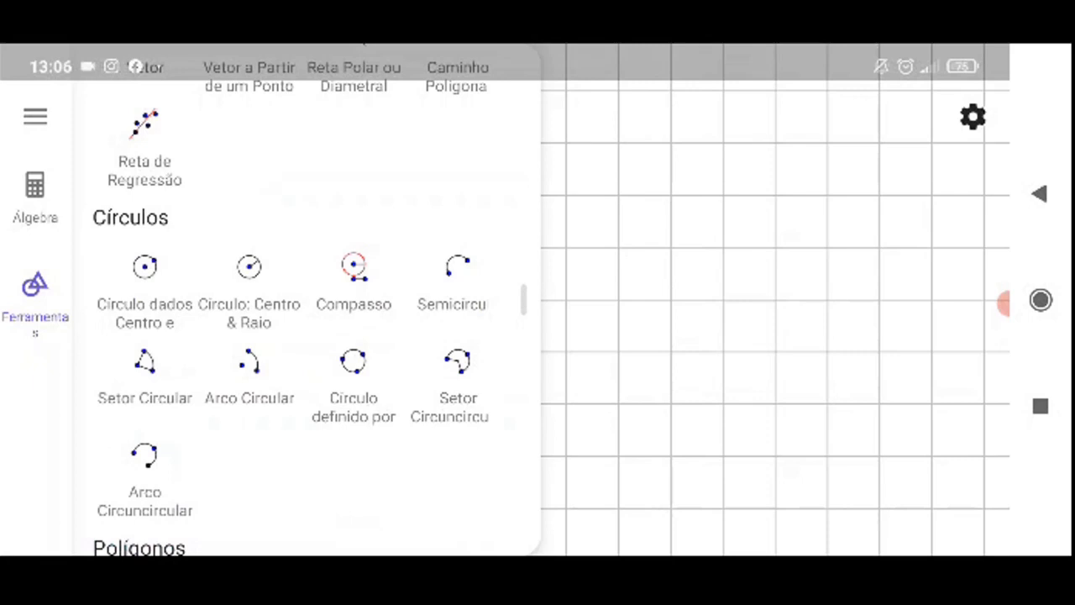
scroll(291, 336, "down", 3)
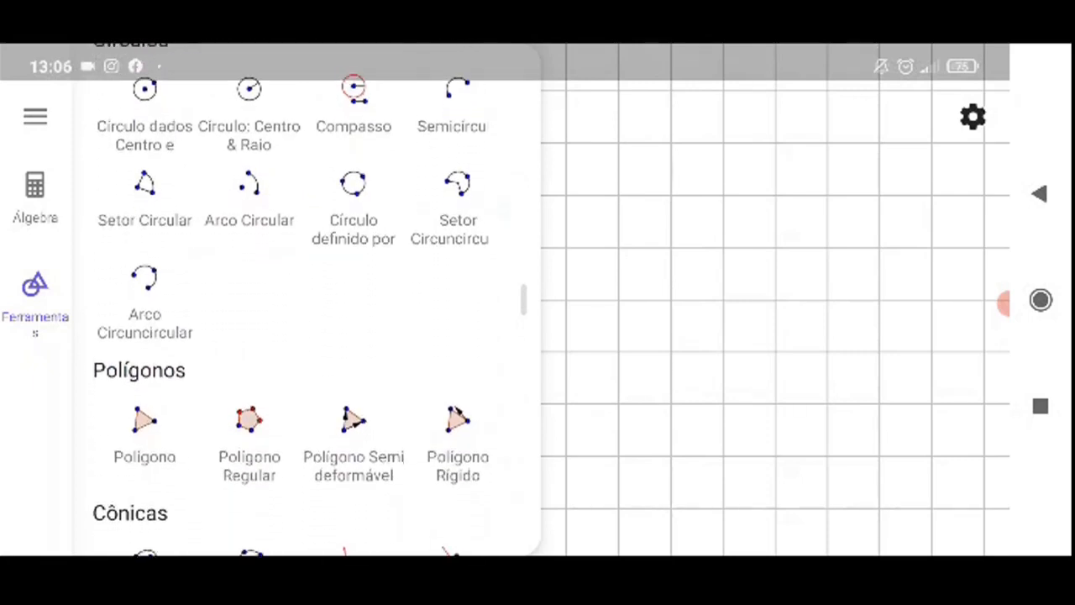
scroll(290, 336, "down", 1)
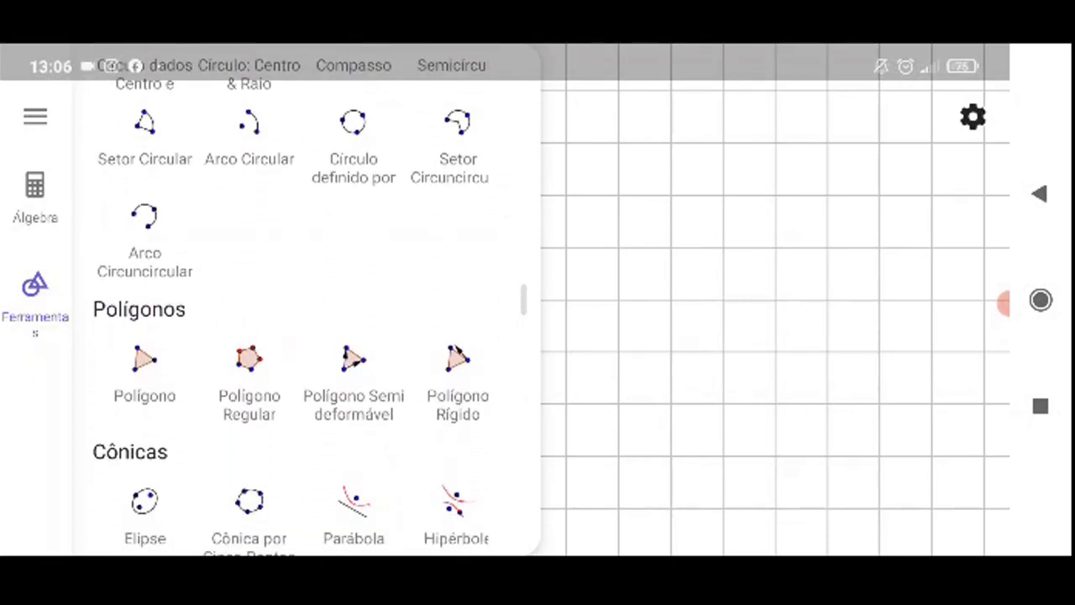
Draw a rectangle four grid squares wide and two high with Polígono Rígido, and select it with the Move tool
left_click(458, 369)
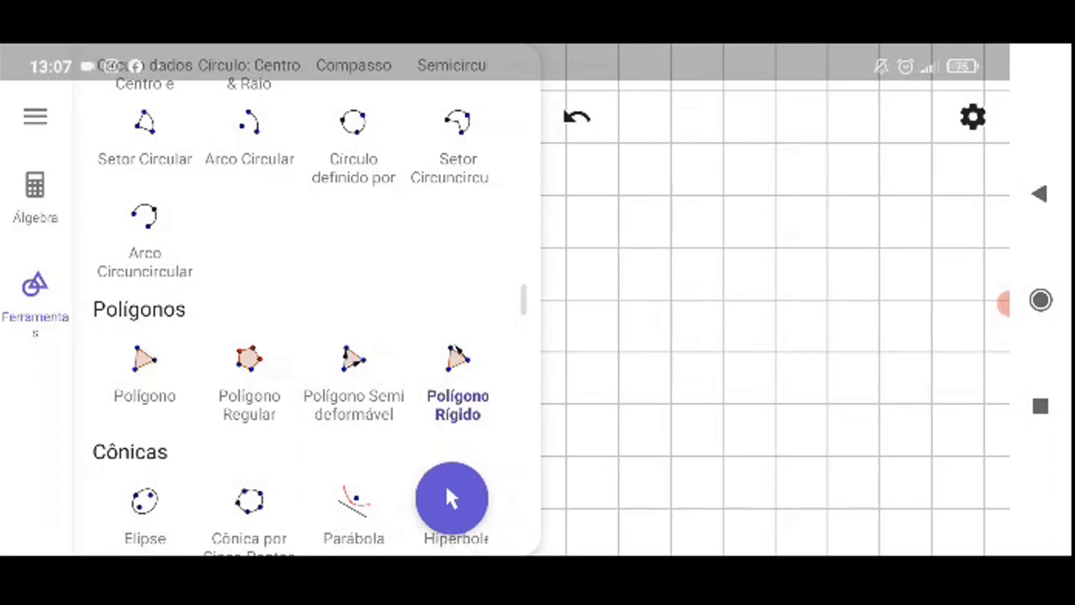
left_click(618, 195)
left_click(618, 299)
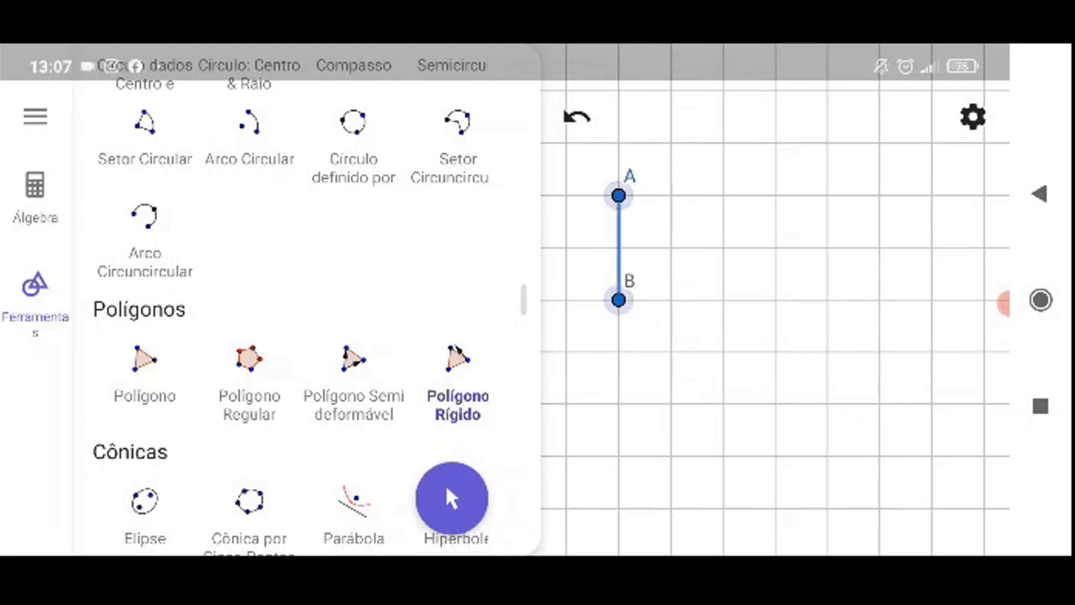
left_click(827, 299)
left_click(618, 195)
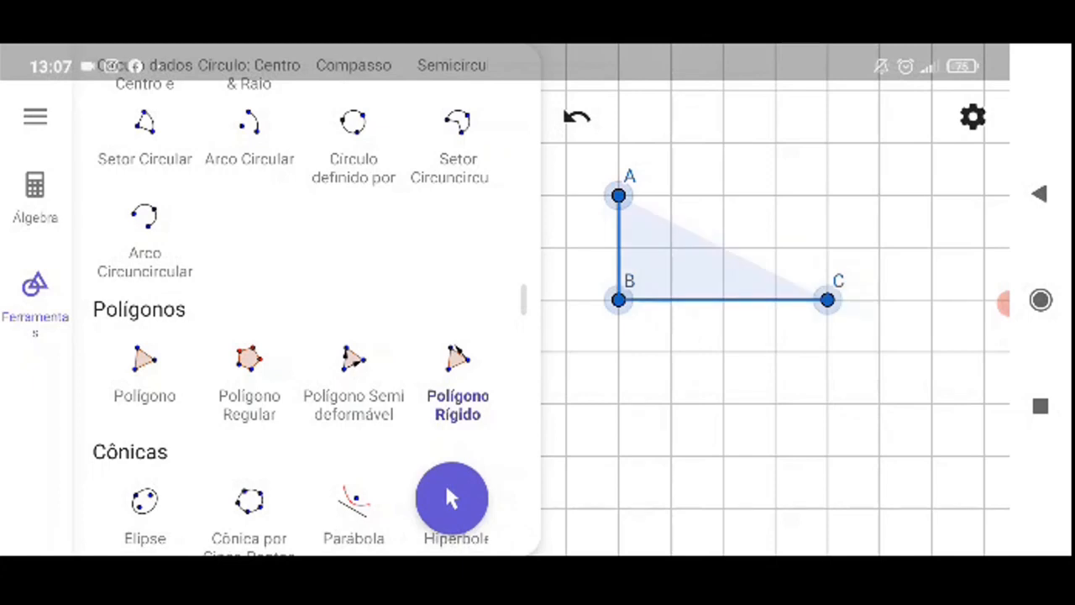
left_click(827, 194)
left_click(618, 195)
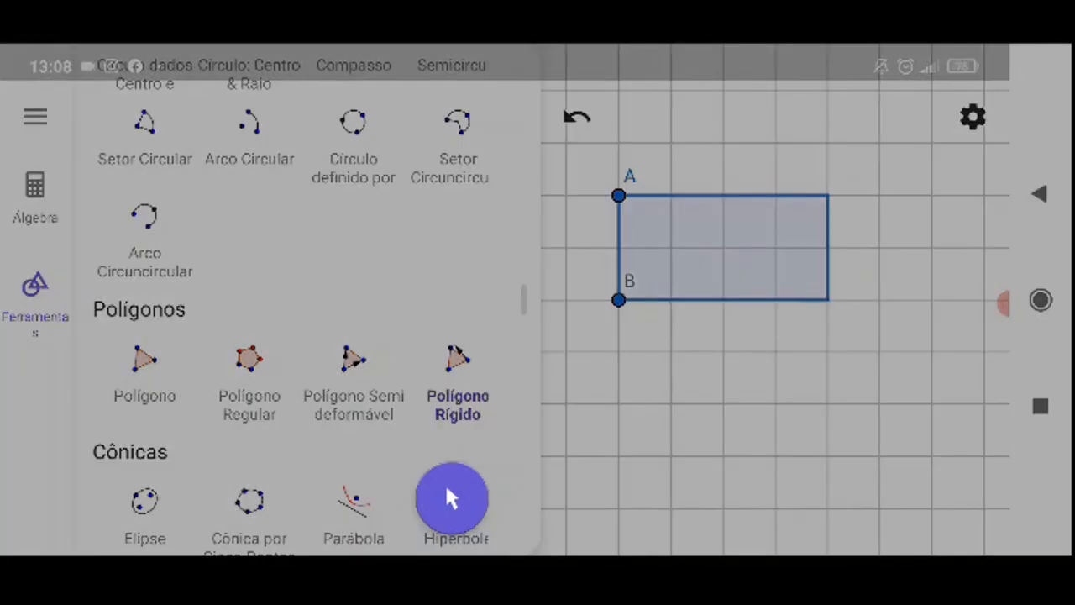
left_click(452, 499)
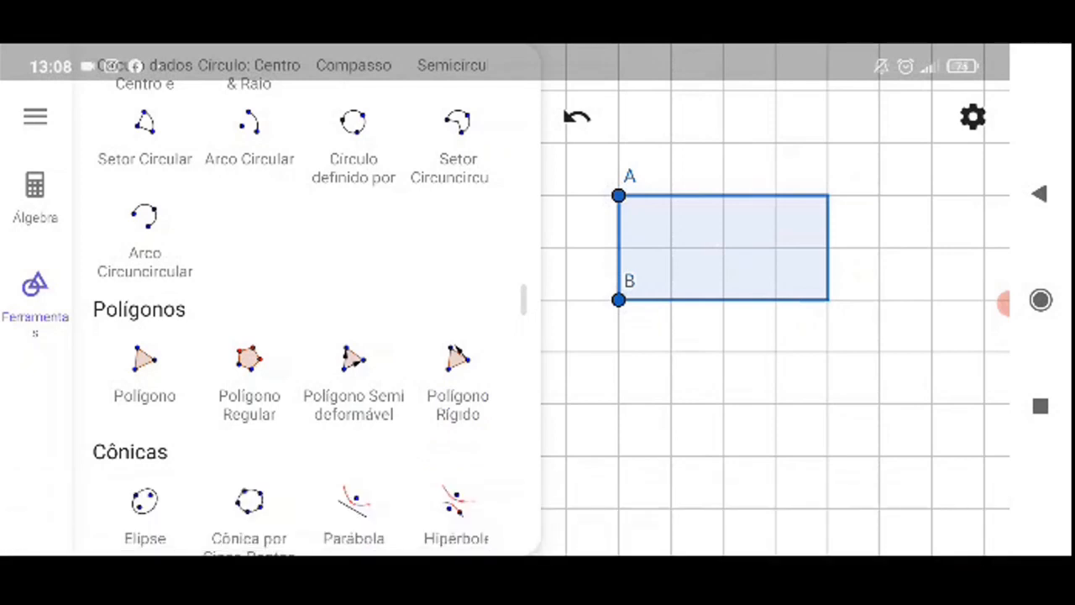
mouse_move(722, 248)
left_mouse_down()
mouse_move(798, 249)
mouse_move(723, 248)
left_mouse_up()
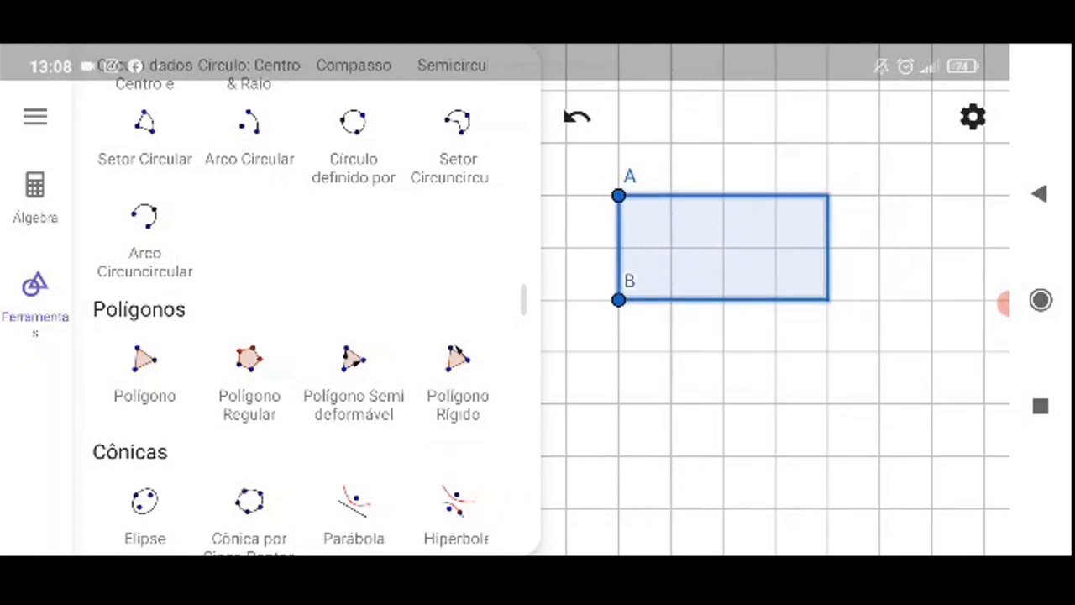
Test the rigid rectangle's movement by shifting it with vertex A, returning it to its grid position and trying vertex B
left_click_drag(619, 196, 626, 184)
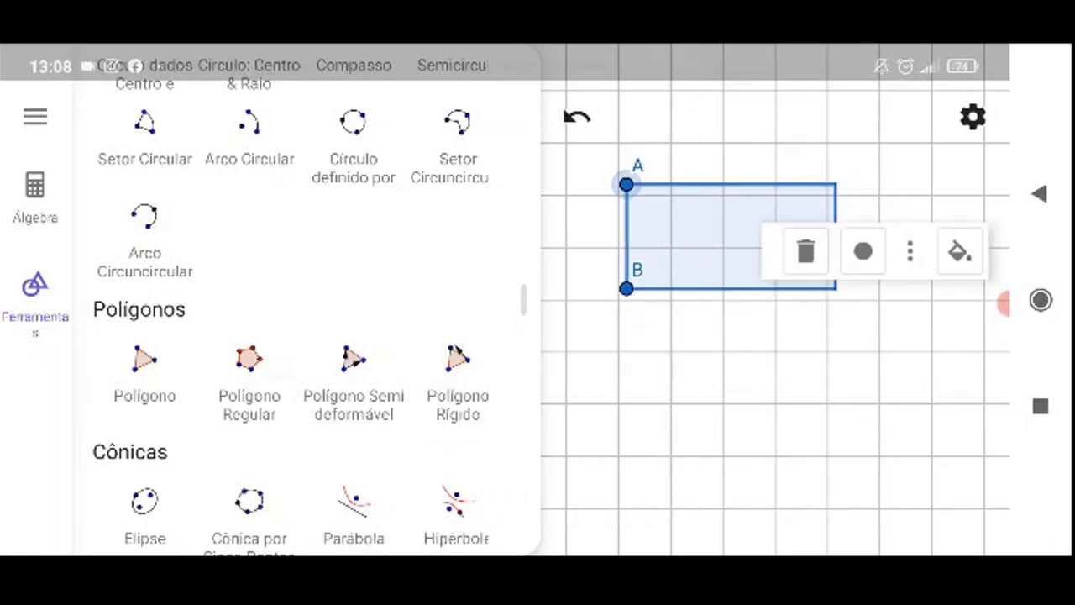
mouse_move(722, 237)
left_mouse_down()
mouse_move(715, 274)
mouse_move(715, 248)
left_mouse_up()
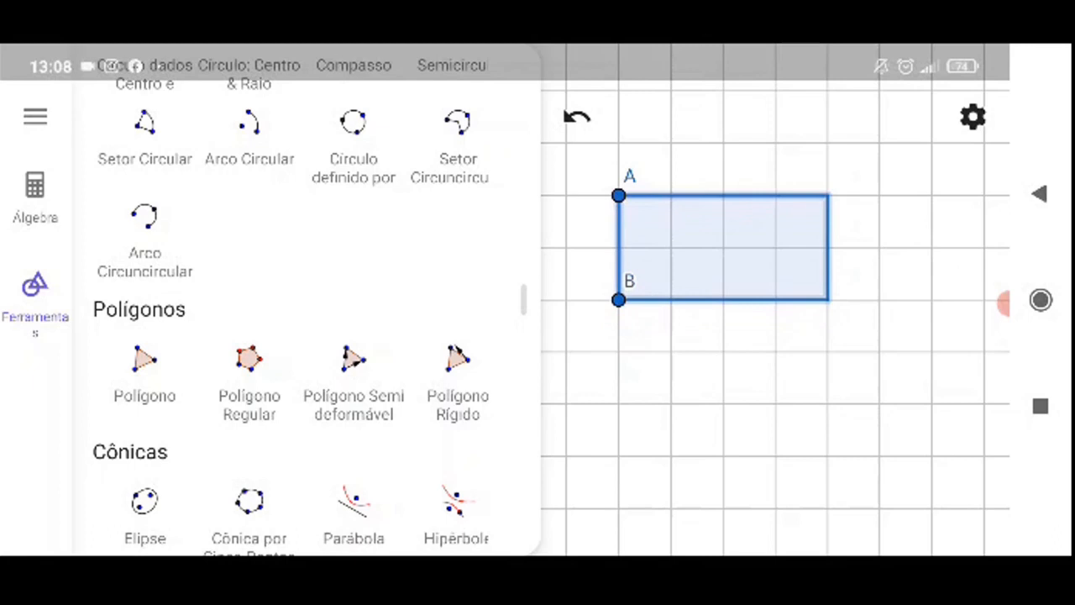
mouse_move(618, 299)
left_mouse_down()
mouse_move(677, 280)
mouse_move(618, 299)
left_mouse_up()
Hide point A of the rectangle by switching off Exibir in its settings
left_click(618, 195)
left_click(910, 264)
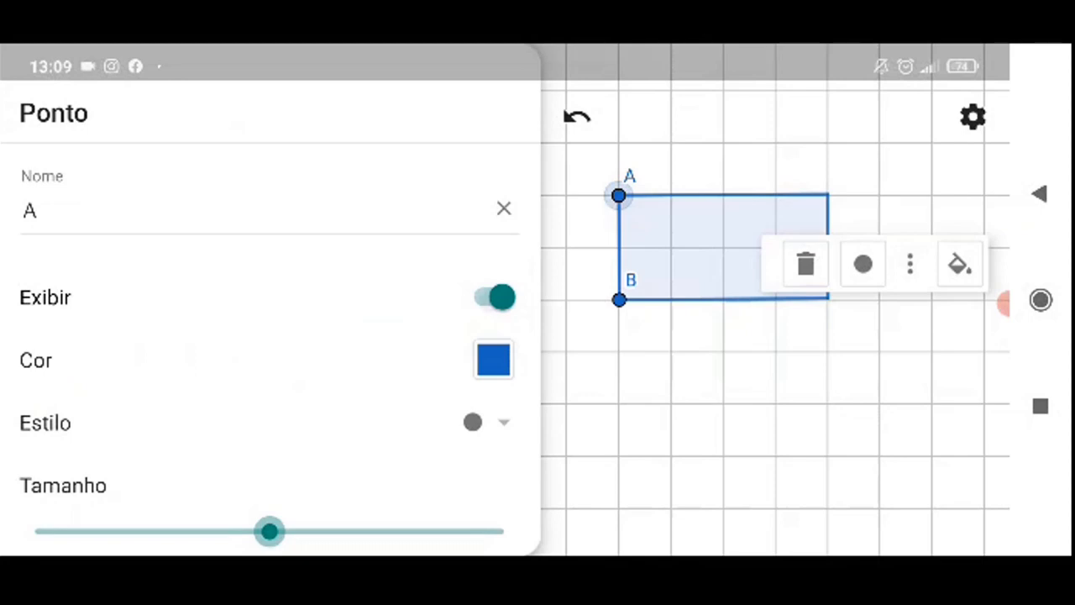
left_click(496, 297)
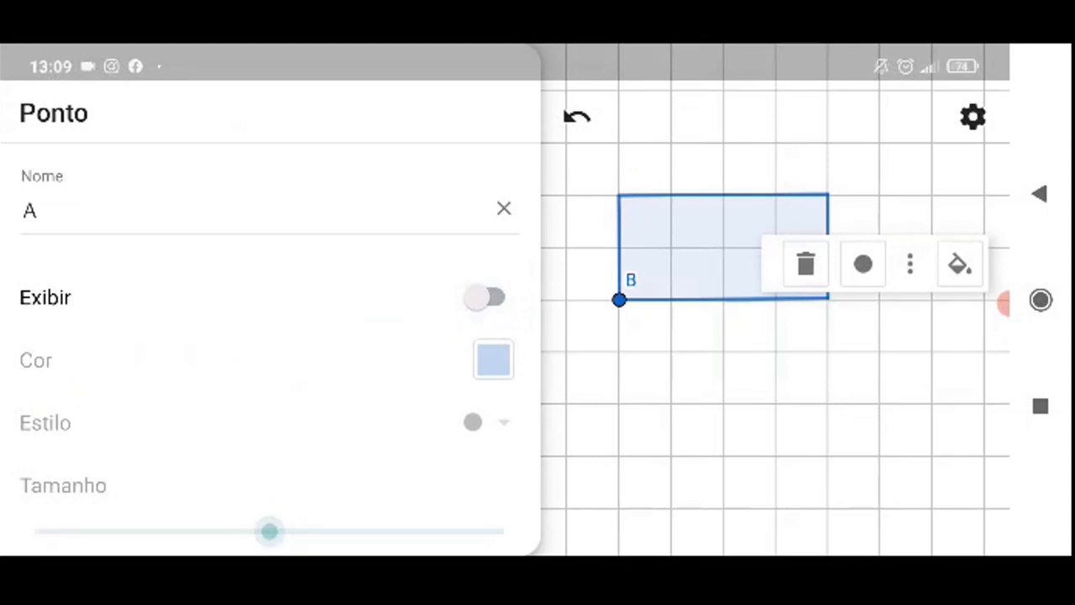
Set the Estilo das Legendas of point B to Escondido, keeping the point itself shown, and close its settings
left_click(619, 300)
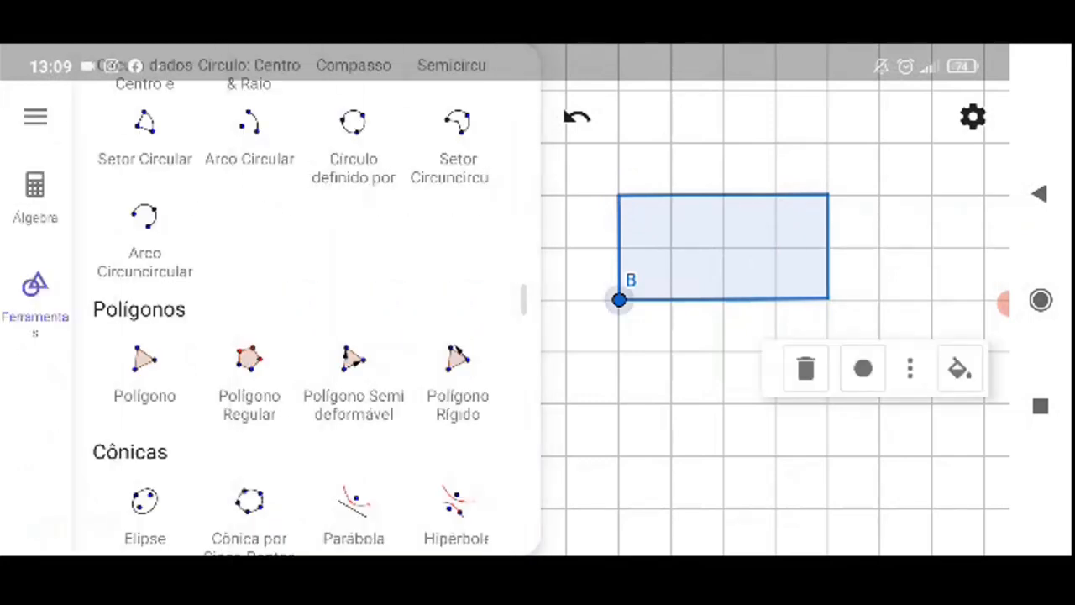
left_click(910, 367)
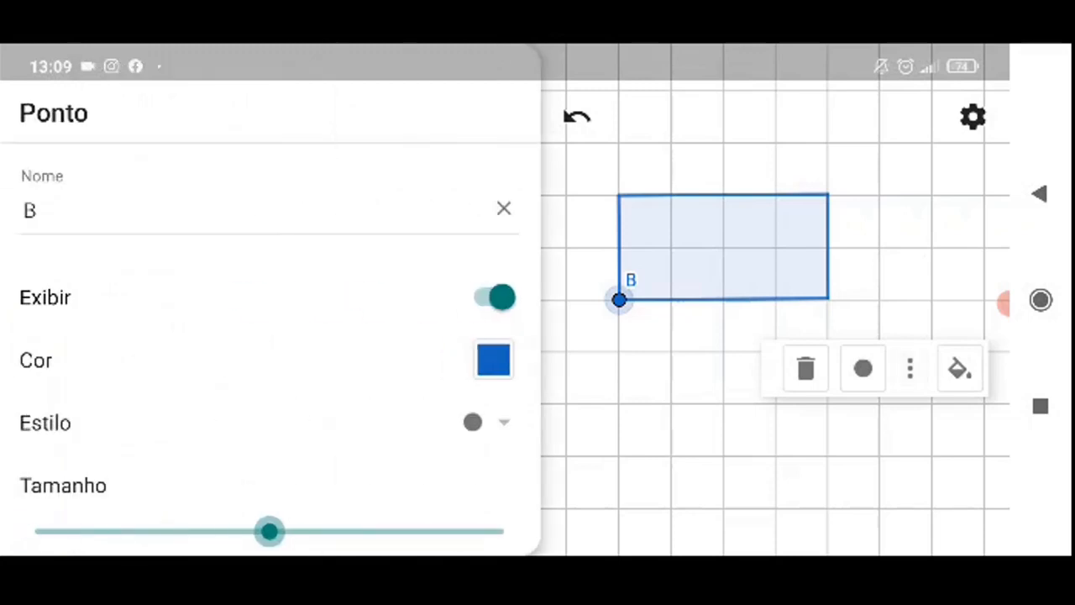
scroll(270, 350, "down", 5)
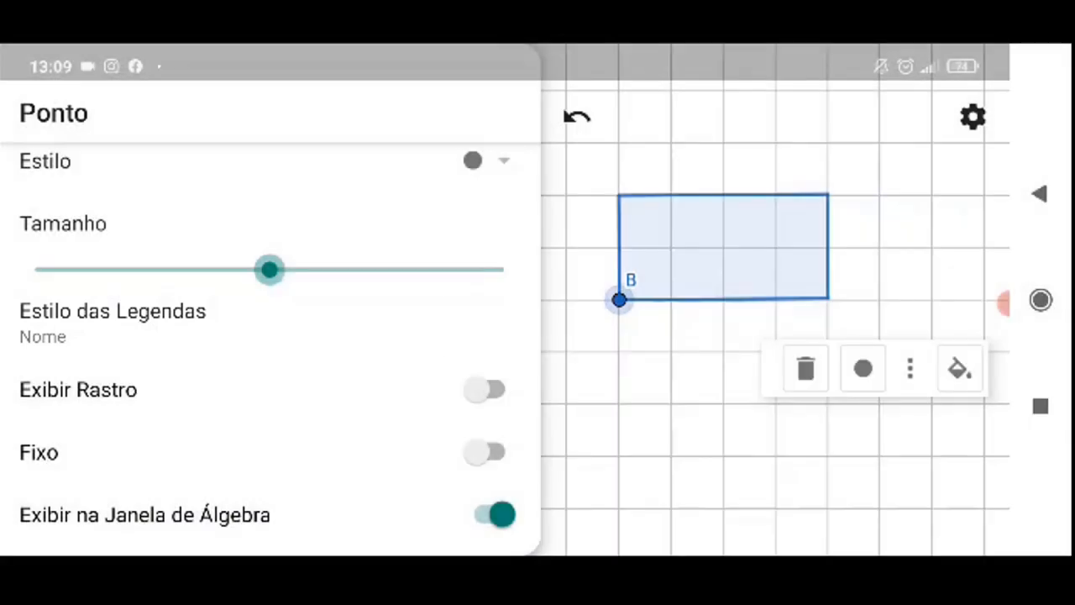
left_click(268, 324)
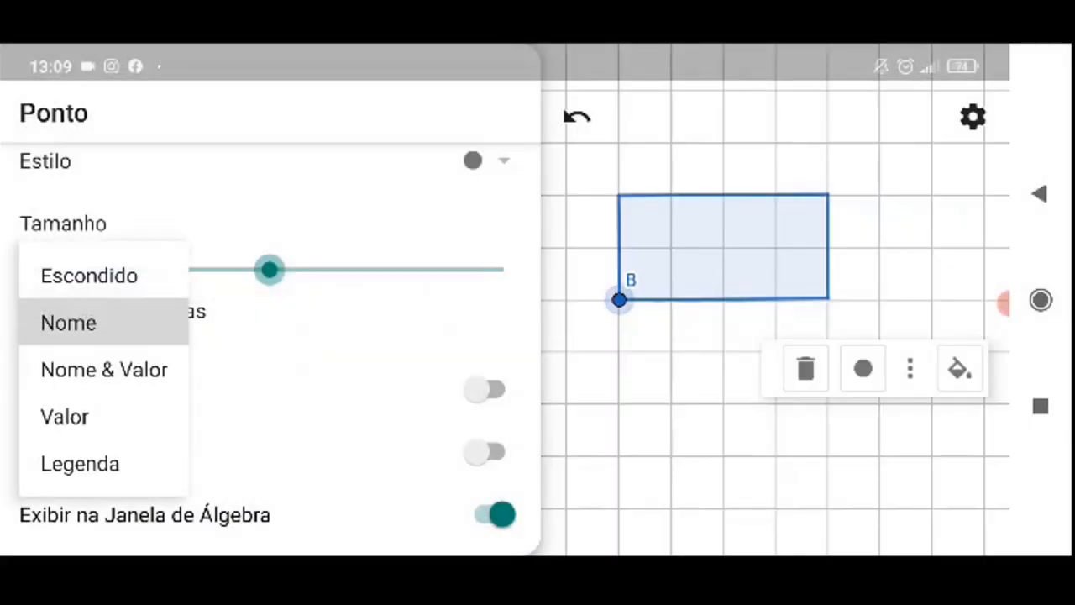
left_click(89, 276)
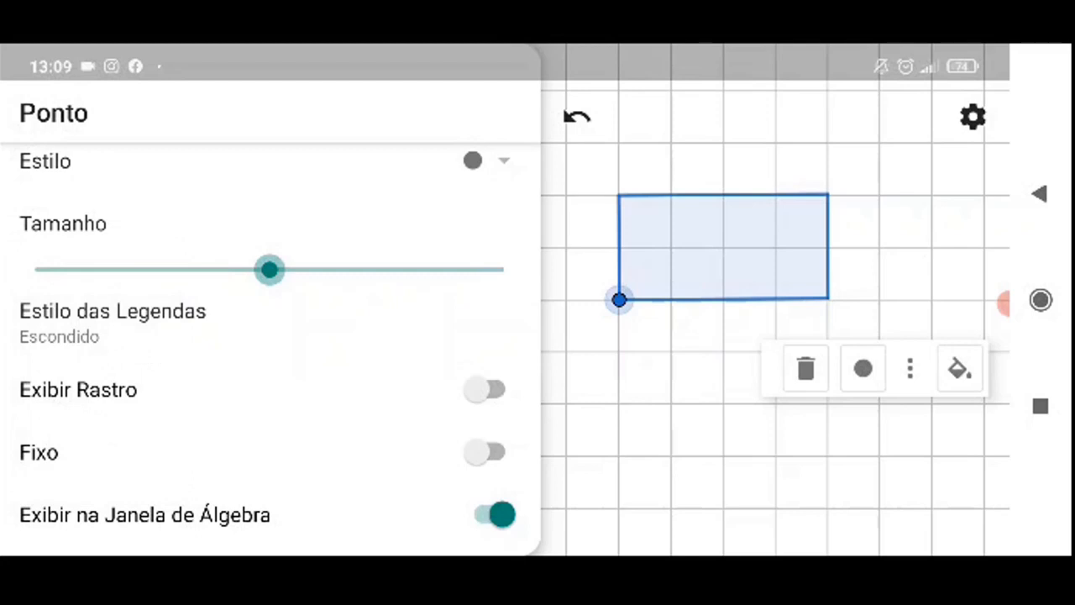
scroll(269, 336, "up", 5)
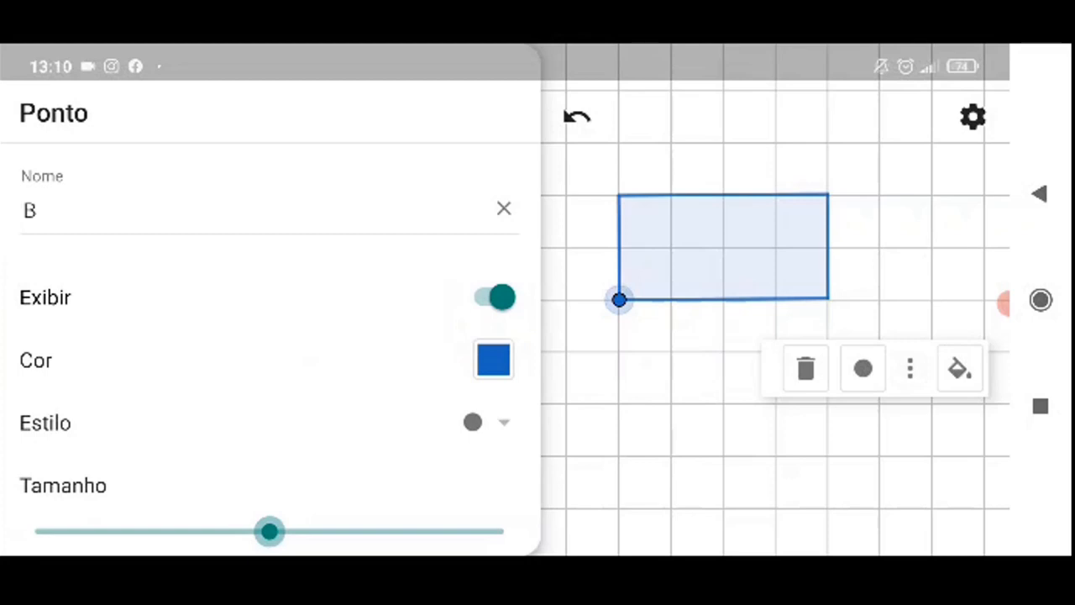
left_click(722, 453)
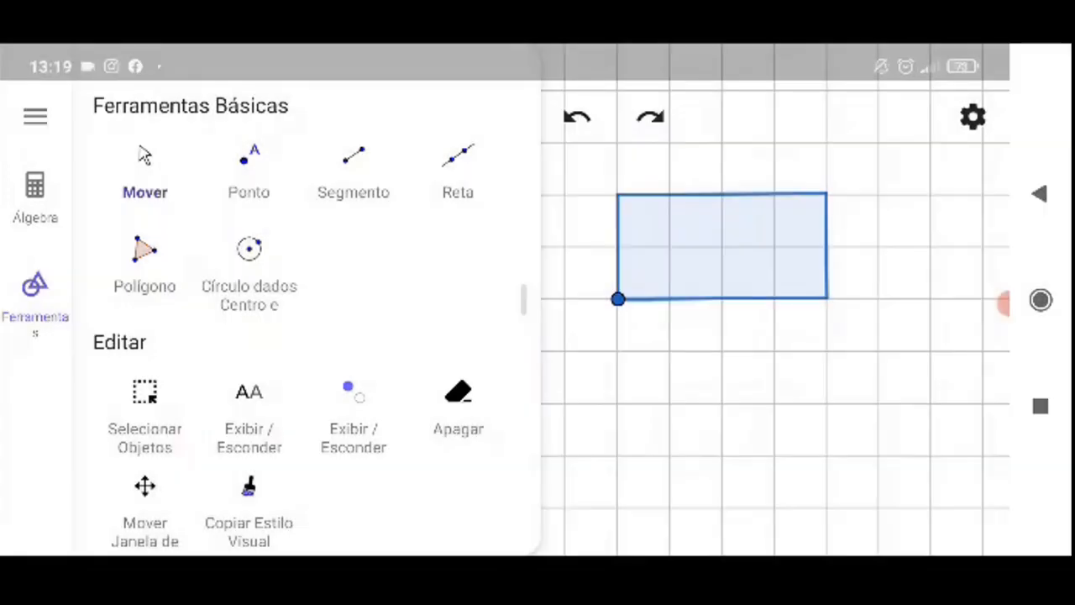
Add a text object reading "atividade1" to the construction through the Álgebra view
left_click(35, 197)
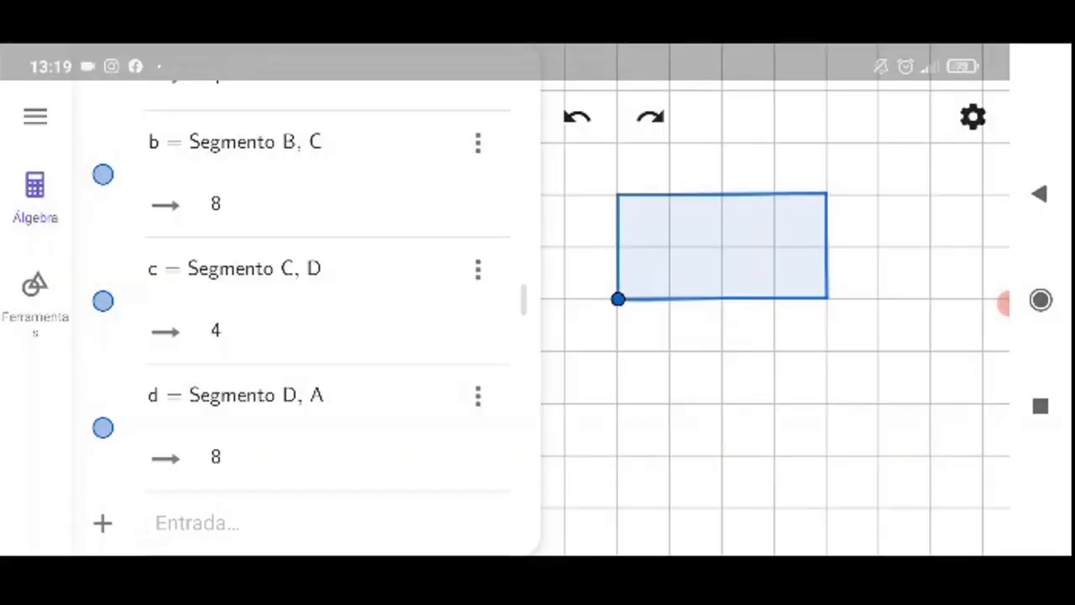
left_click(103, 522)
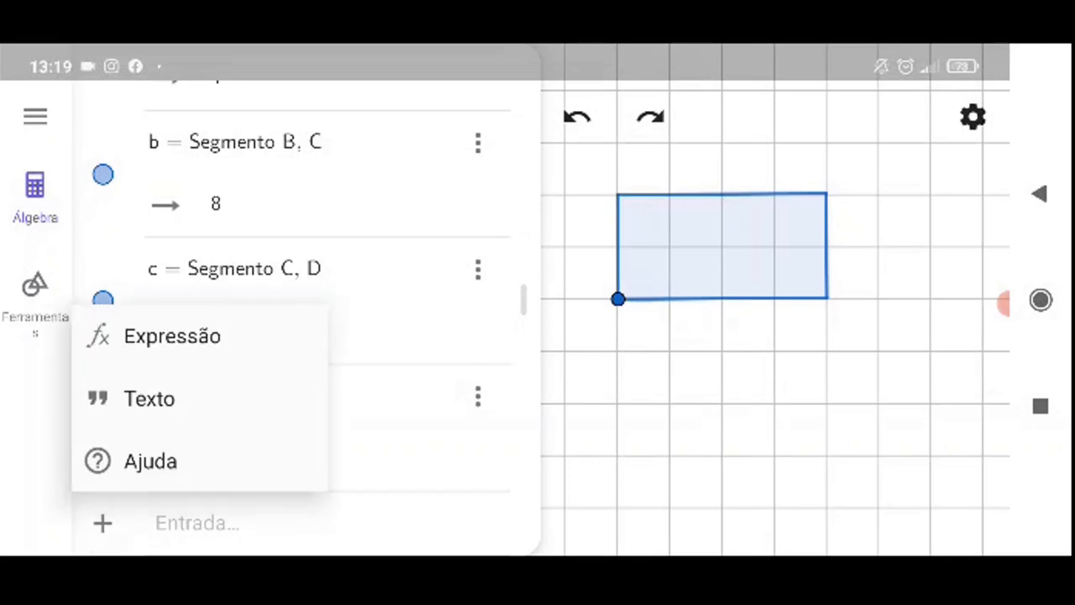
left_click(150, 399)
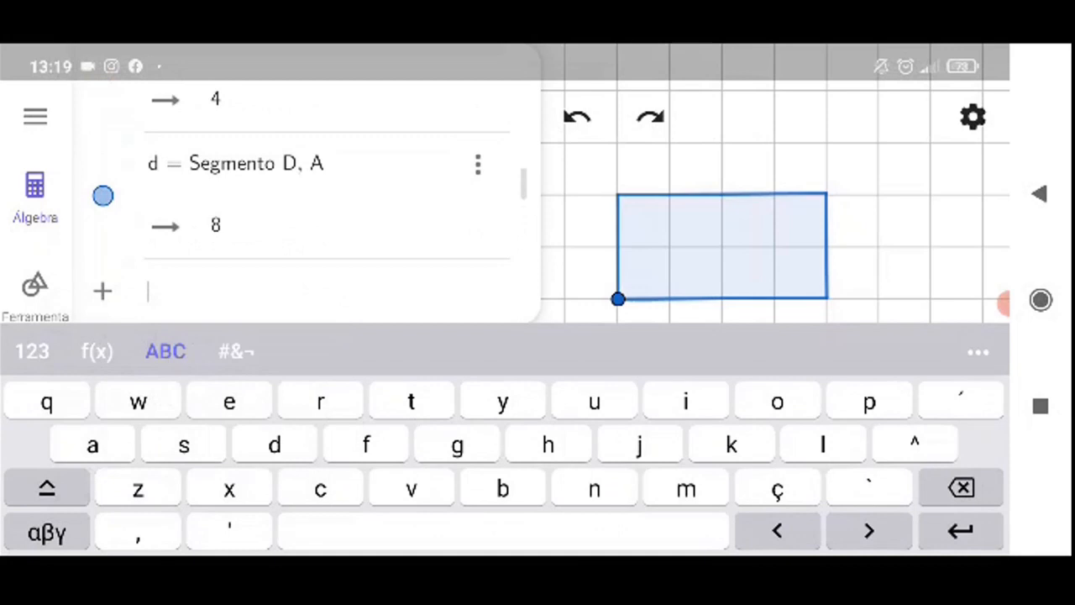
type("atividade")
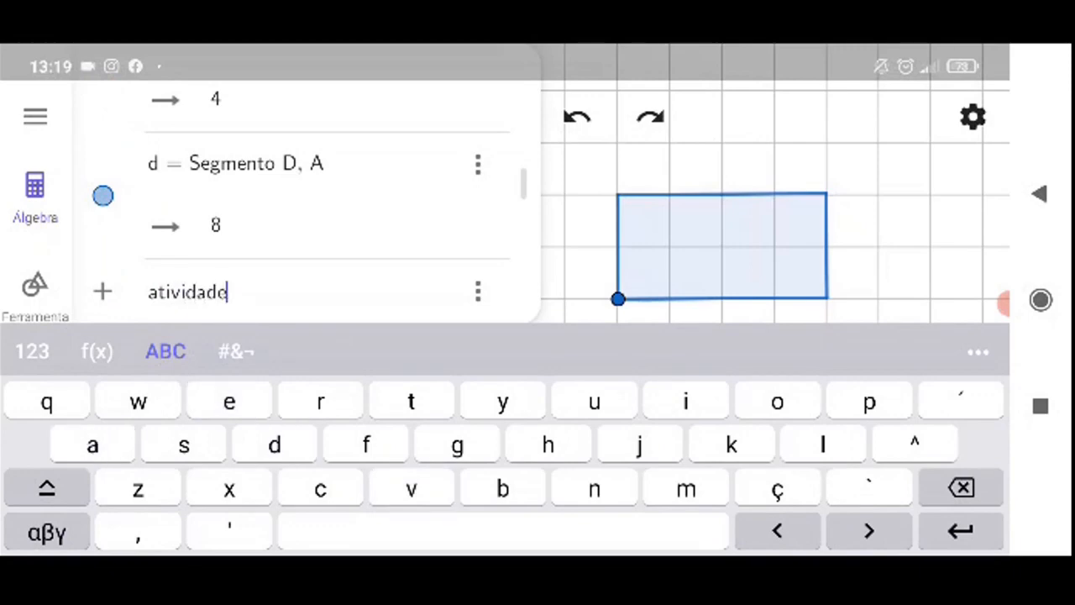
left_click(47, 532)
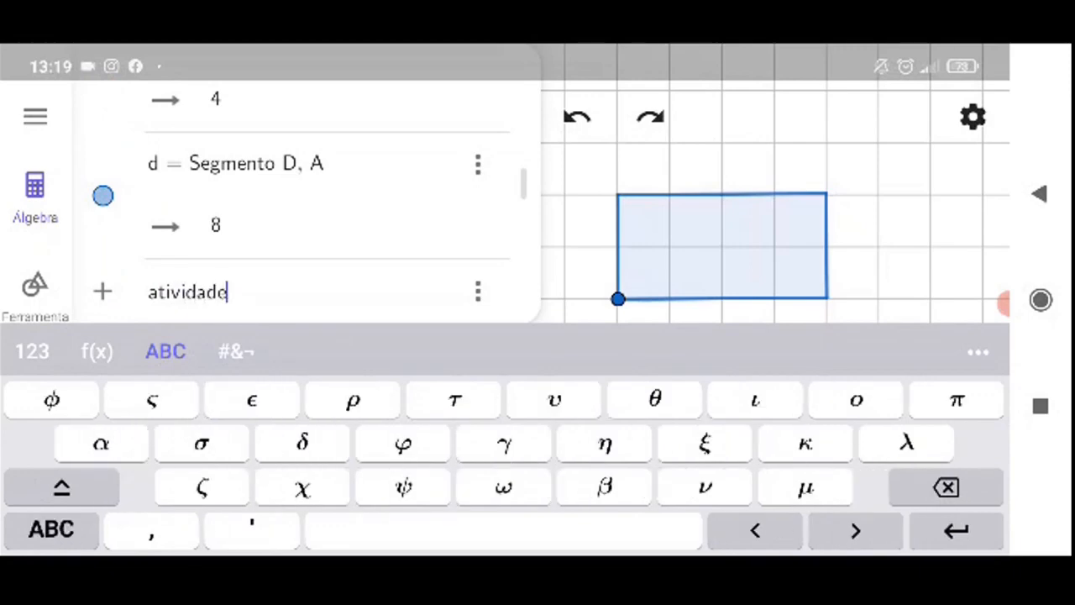
left_click(32, 351)
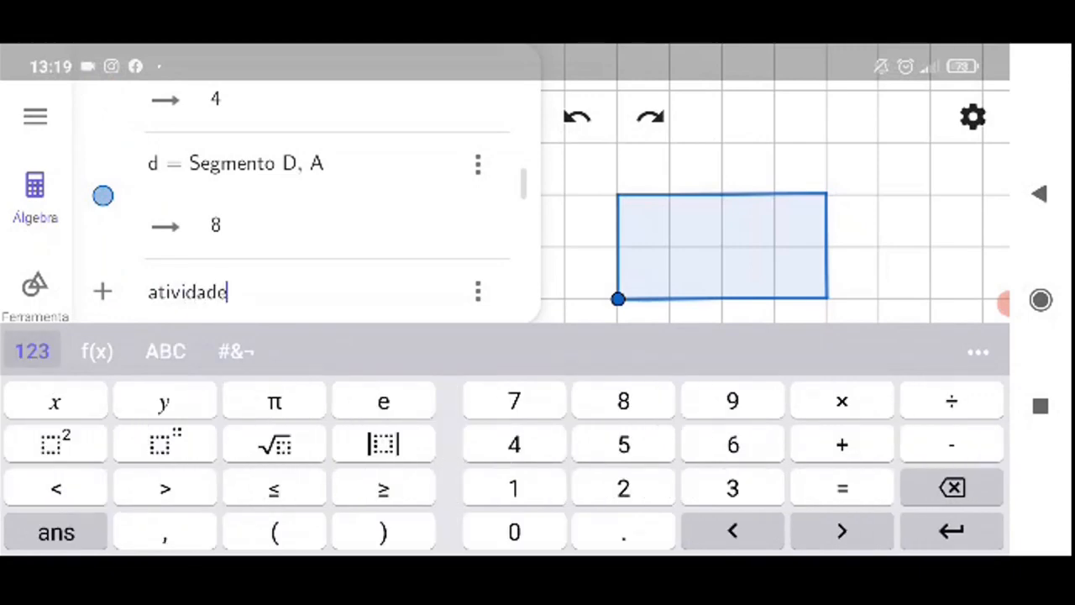
type("1")
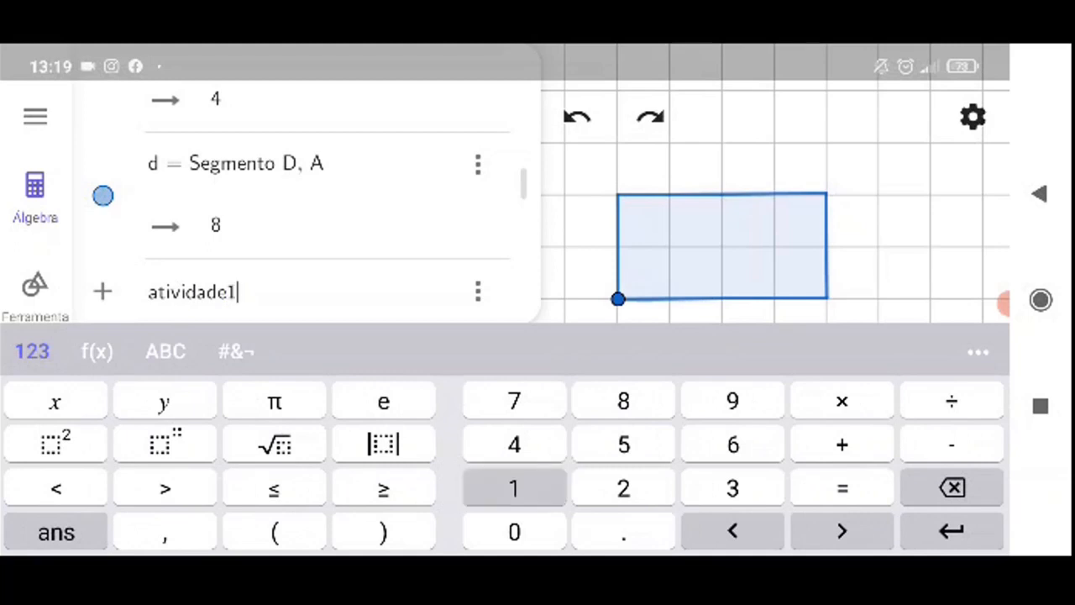
key("Return")
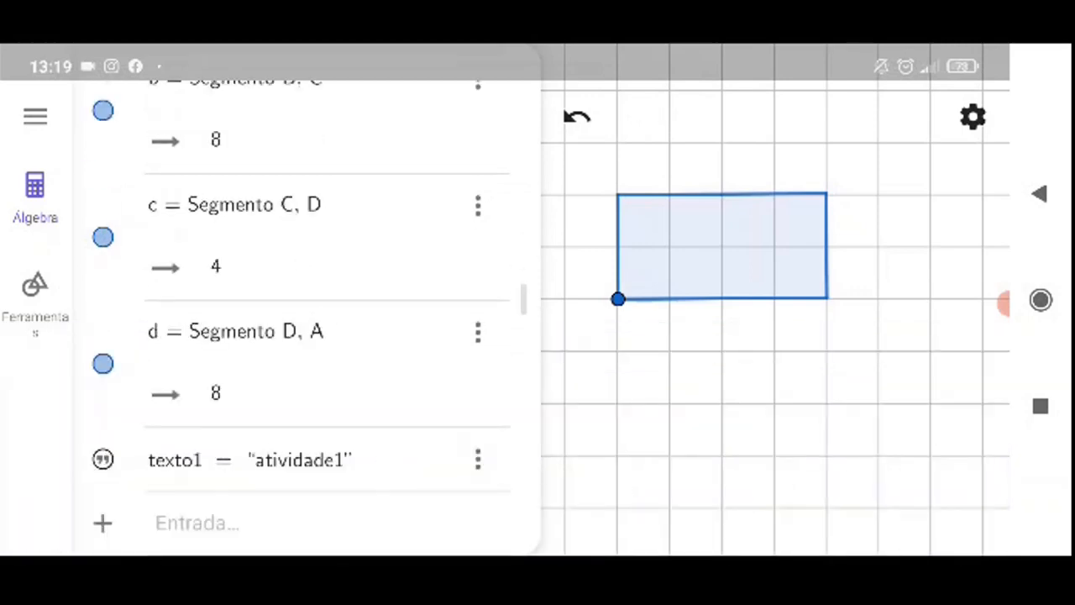
Show the "atividade1" text in the graphics view by switching on Exibir in its settings
left_click(298, 460)
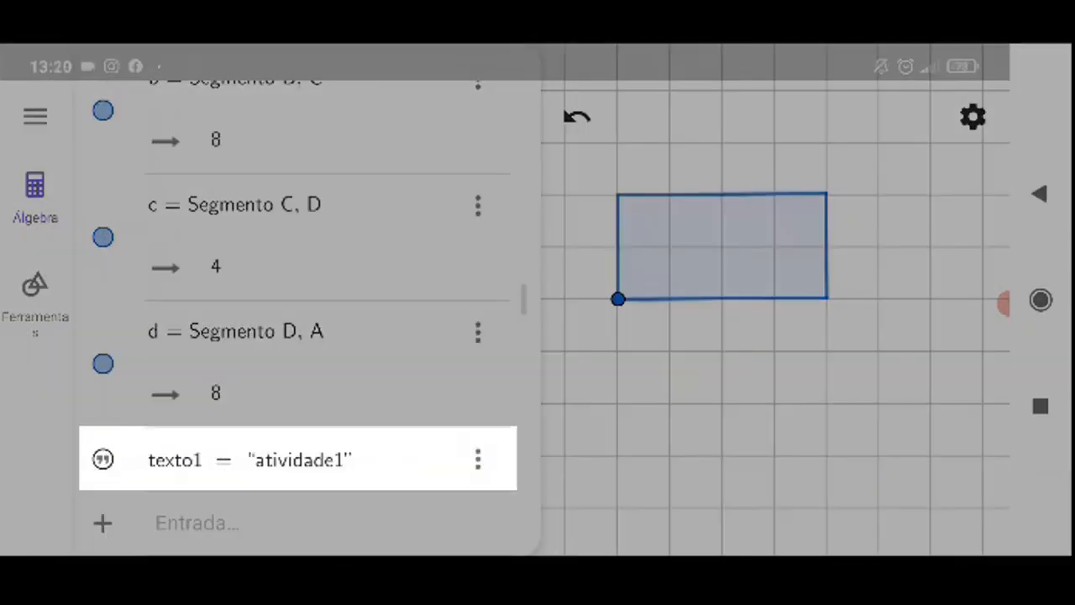
left_click(478, 460)
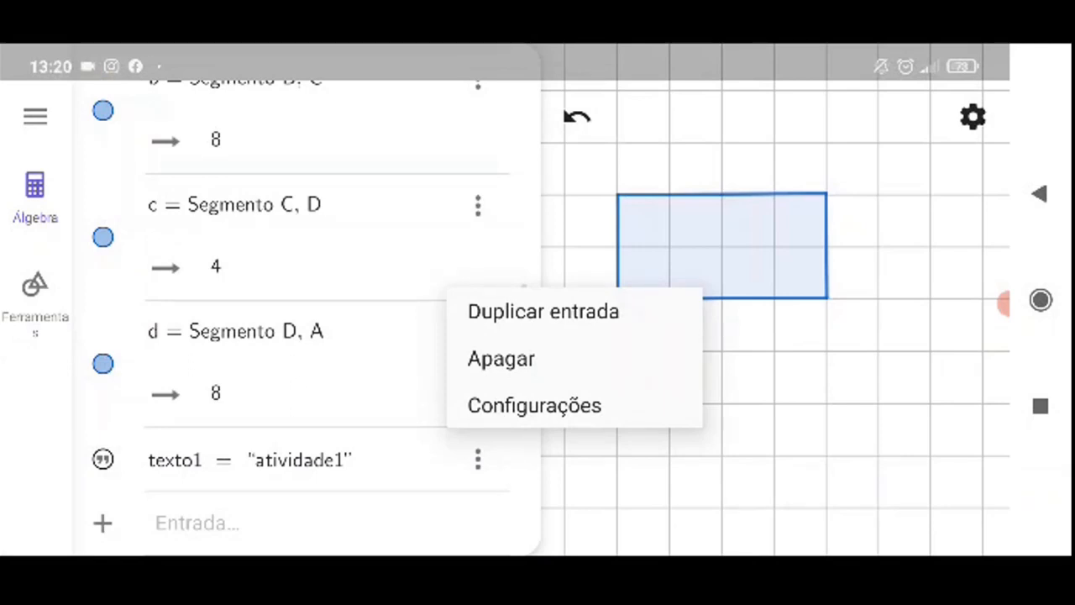
left_click(534, 404)
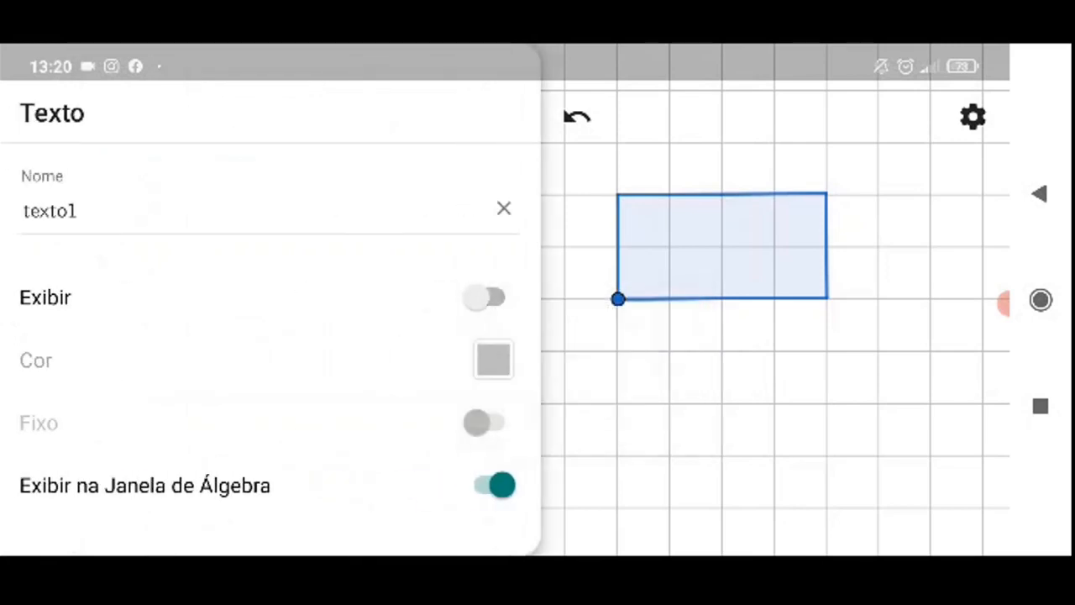
left_click(494, 298)
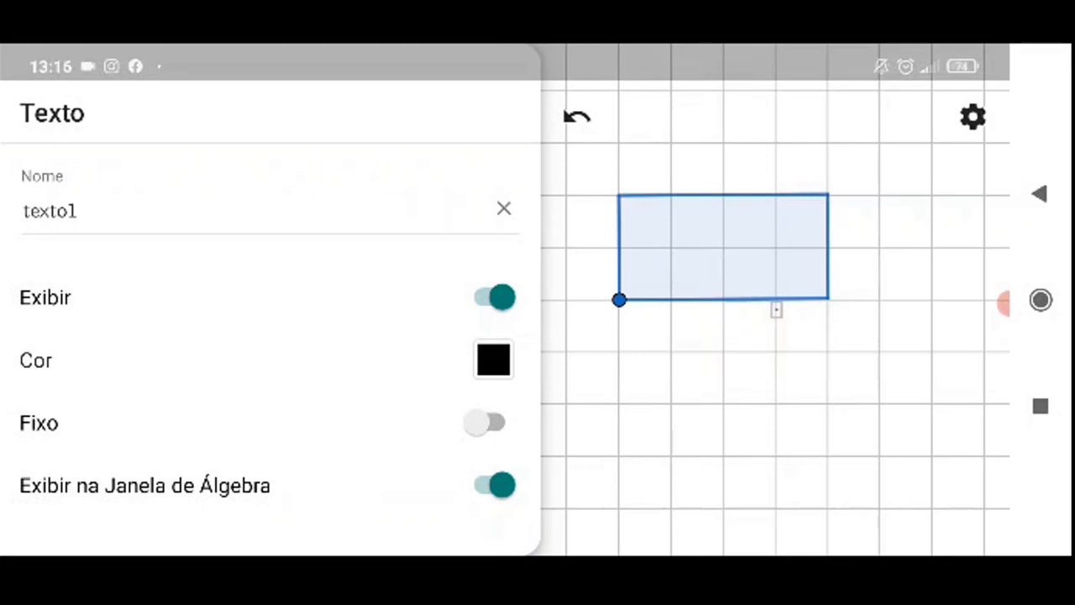
Set the general Tamanho da Fonte to 20 pt
left_click(972, 116)
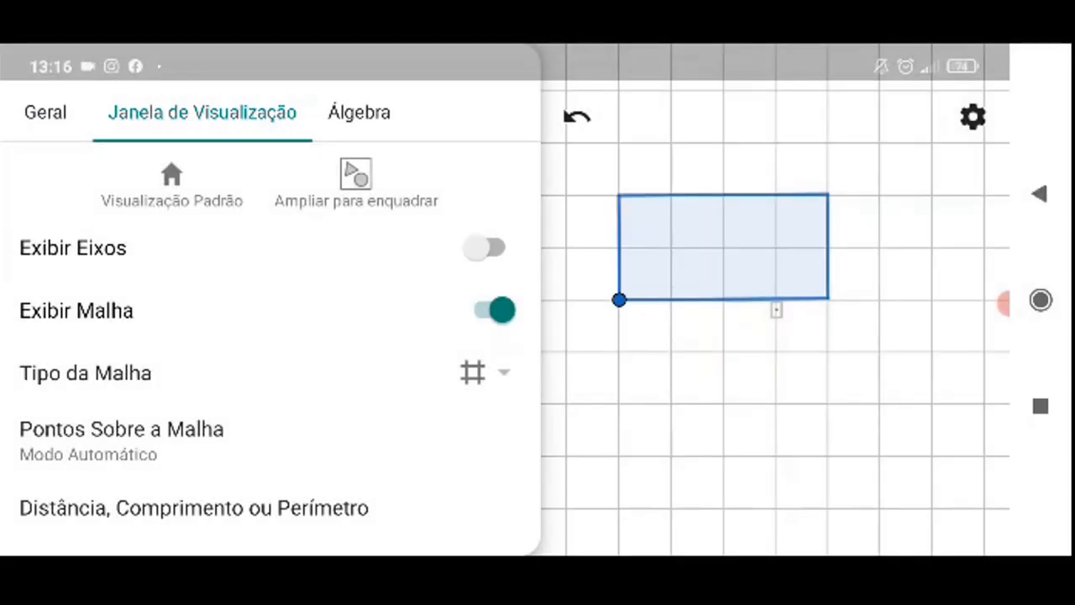
left_click(46, 112)
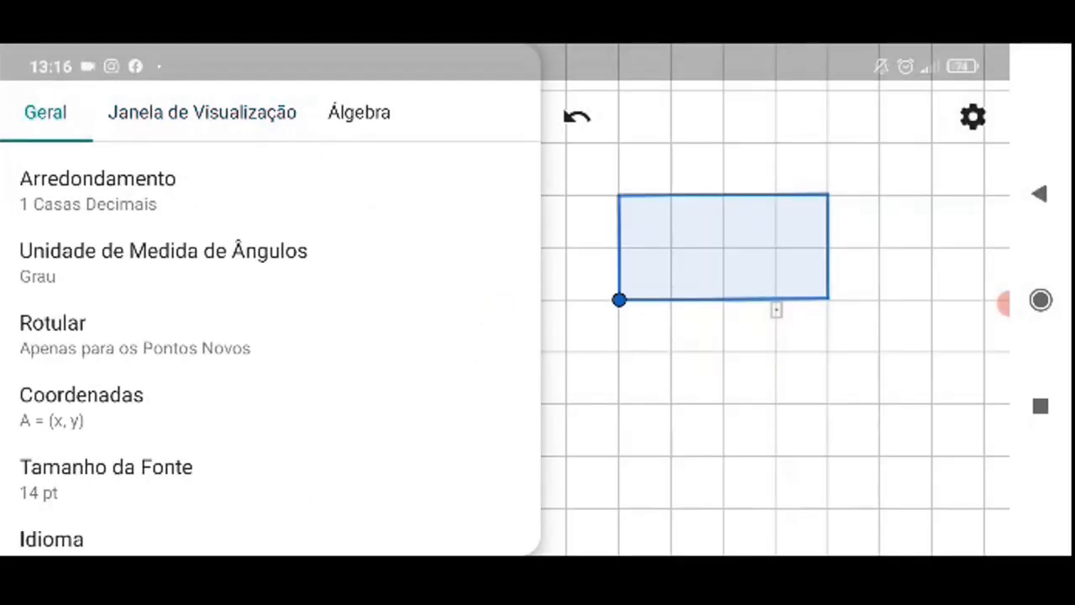
scroll(268, 336, "down", 1)
left_click(106, 428)
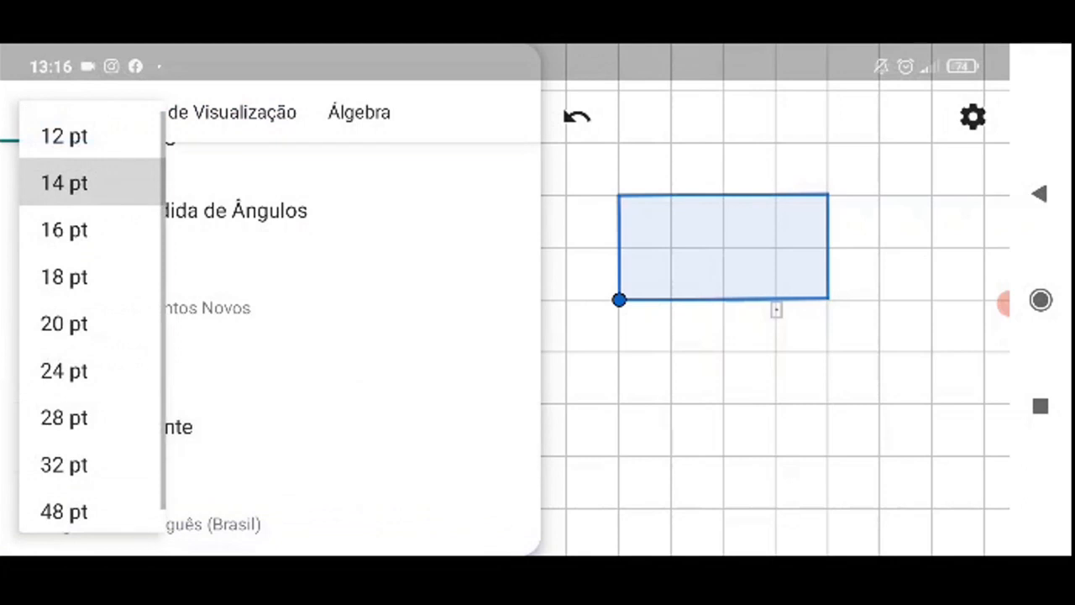
left_click(76, 324)
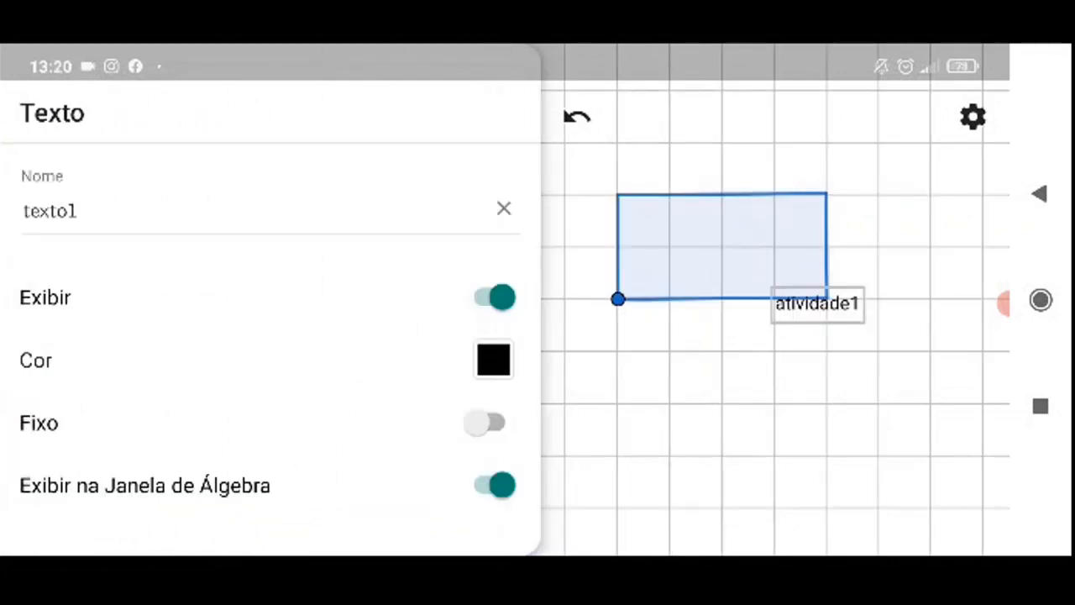
Place the "atividade1" text just above the rectangle's upper-left corner with the Mover tool
left_click(817, 304)
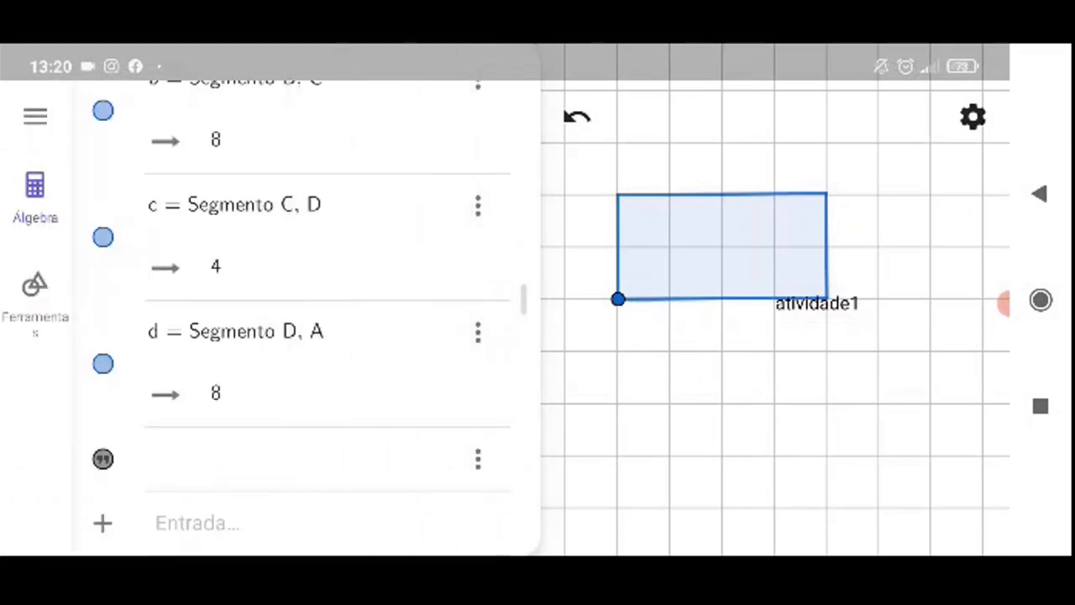
left_click(34, 294)
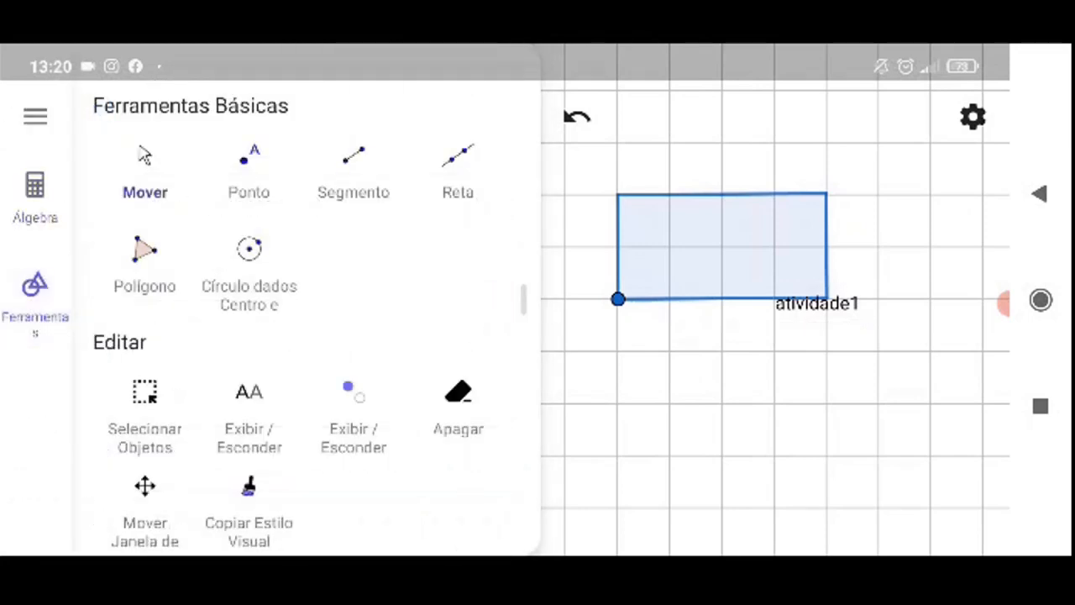
left_click(145, 168)
left_click_drag(817, 304, 665, 130)
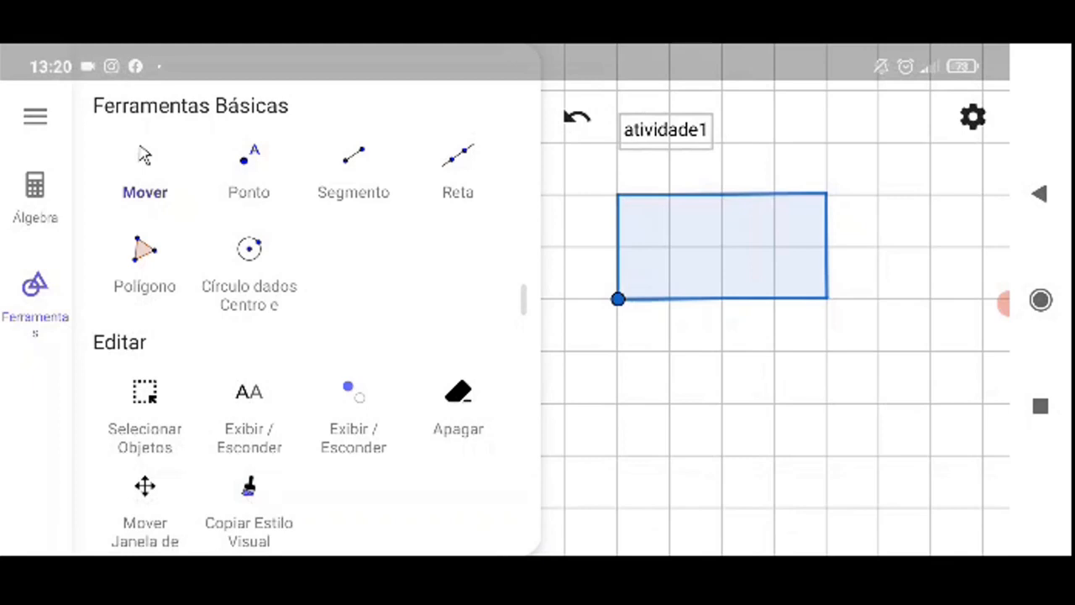
Open the Compartilhar options for the finished construction
left_click_drag(618, 299, 646, 316)
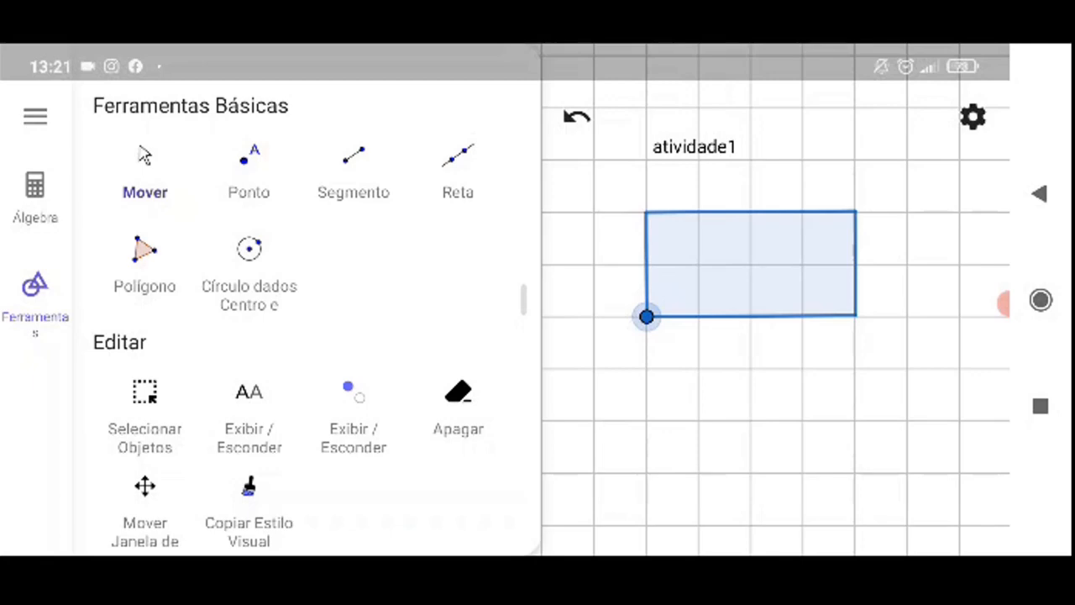
left_click_drag(647, 317, 669, 283)
left_click(35, 116)
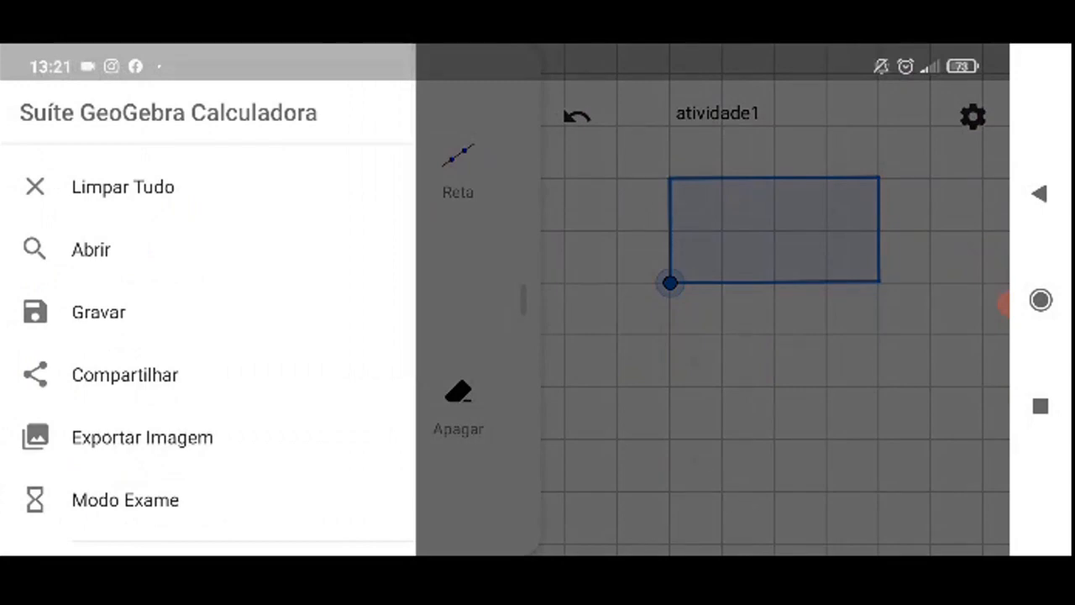
left_click(124, 374)
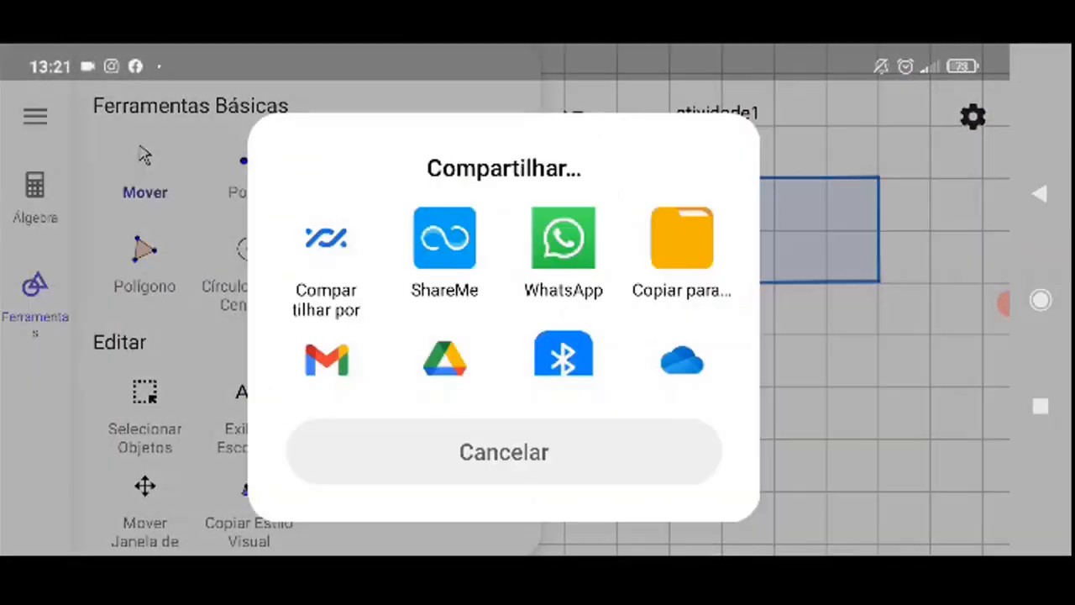